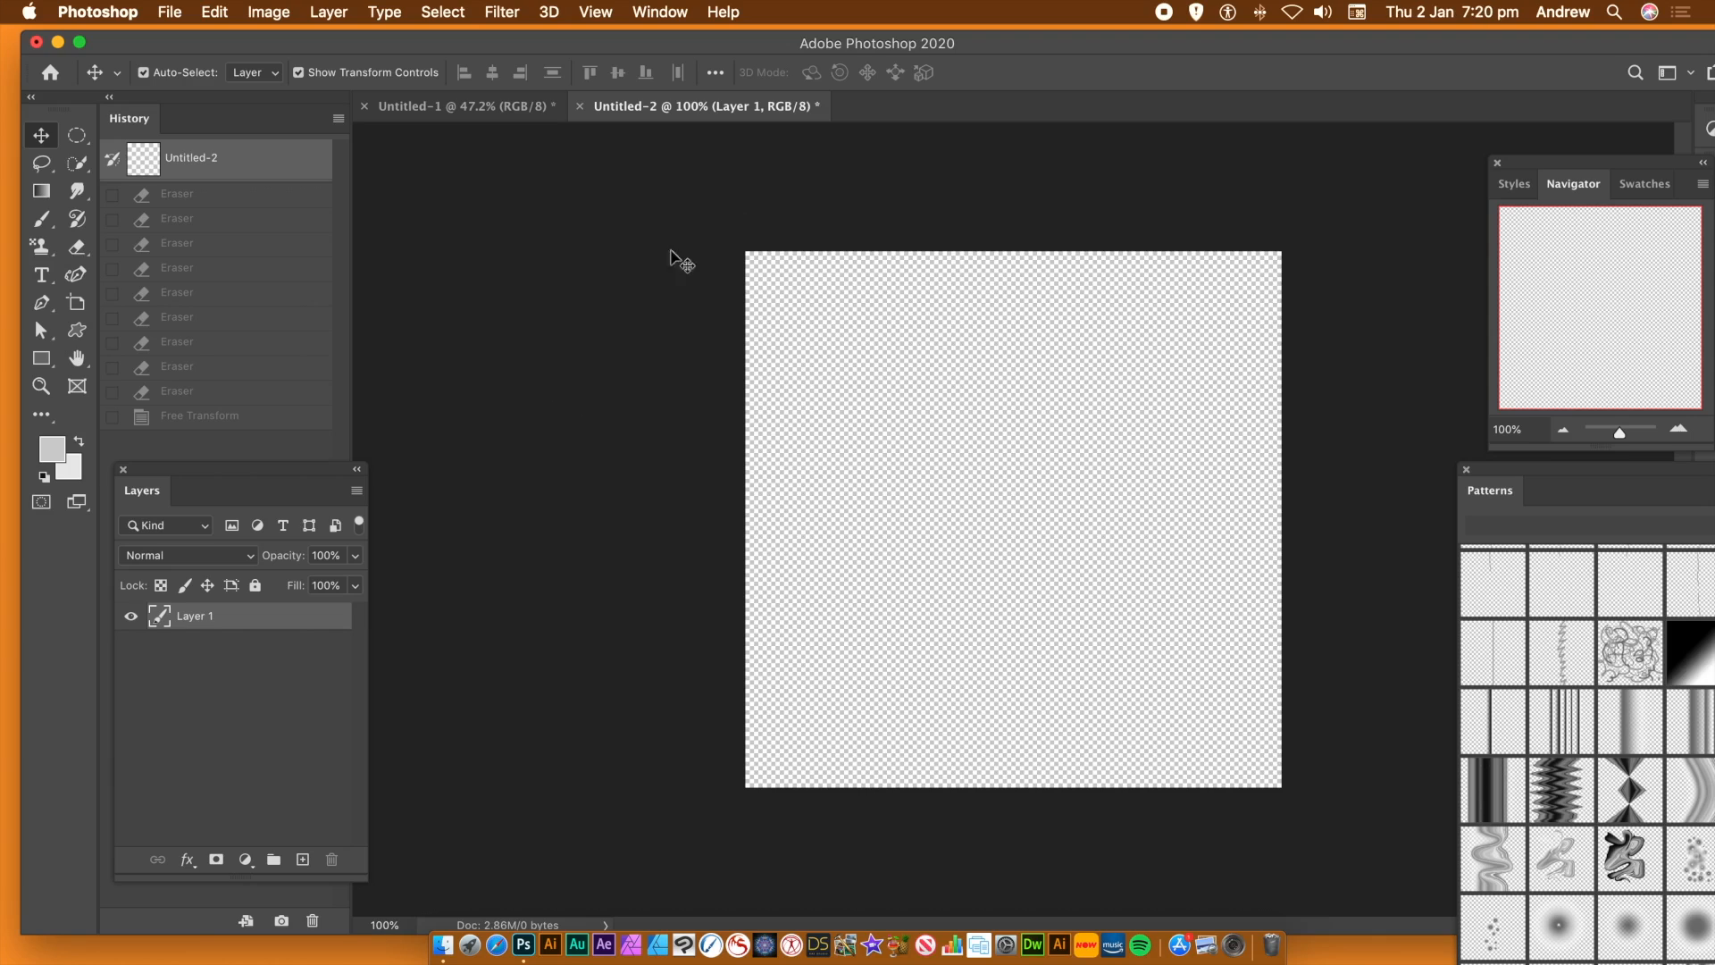
{"action": "left_click", "coordinate": [172, 12]}
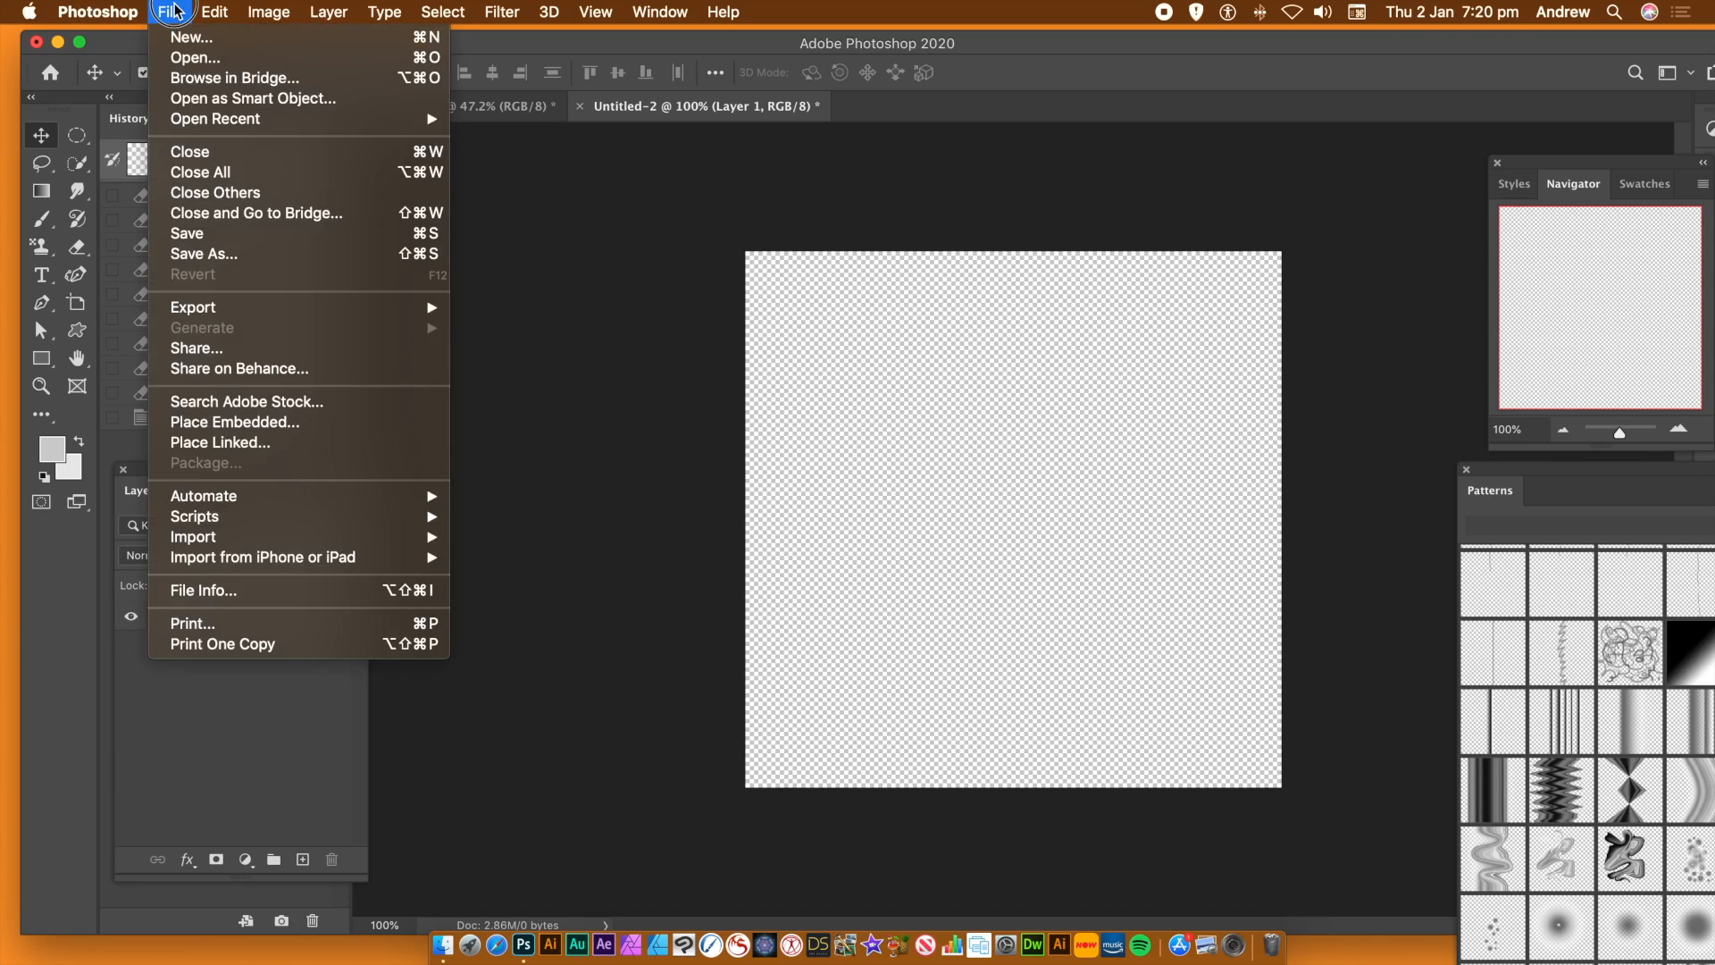
{"action": "left_click", "coordinate": [188, 37]}
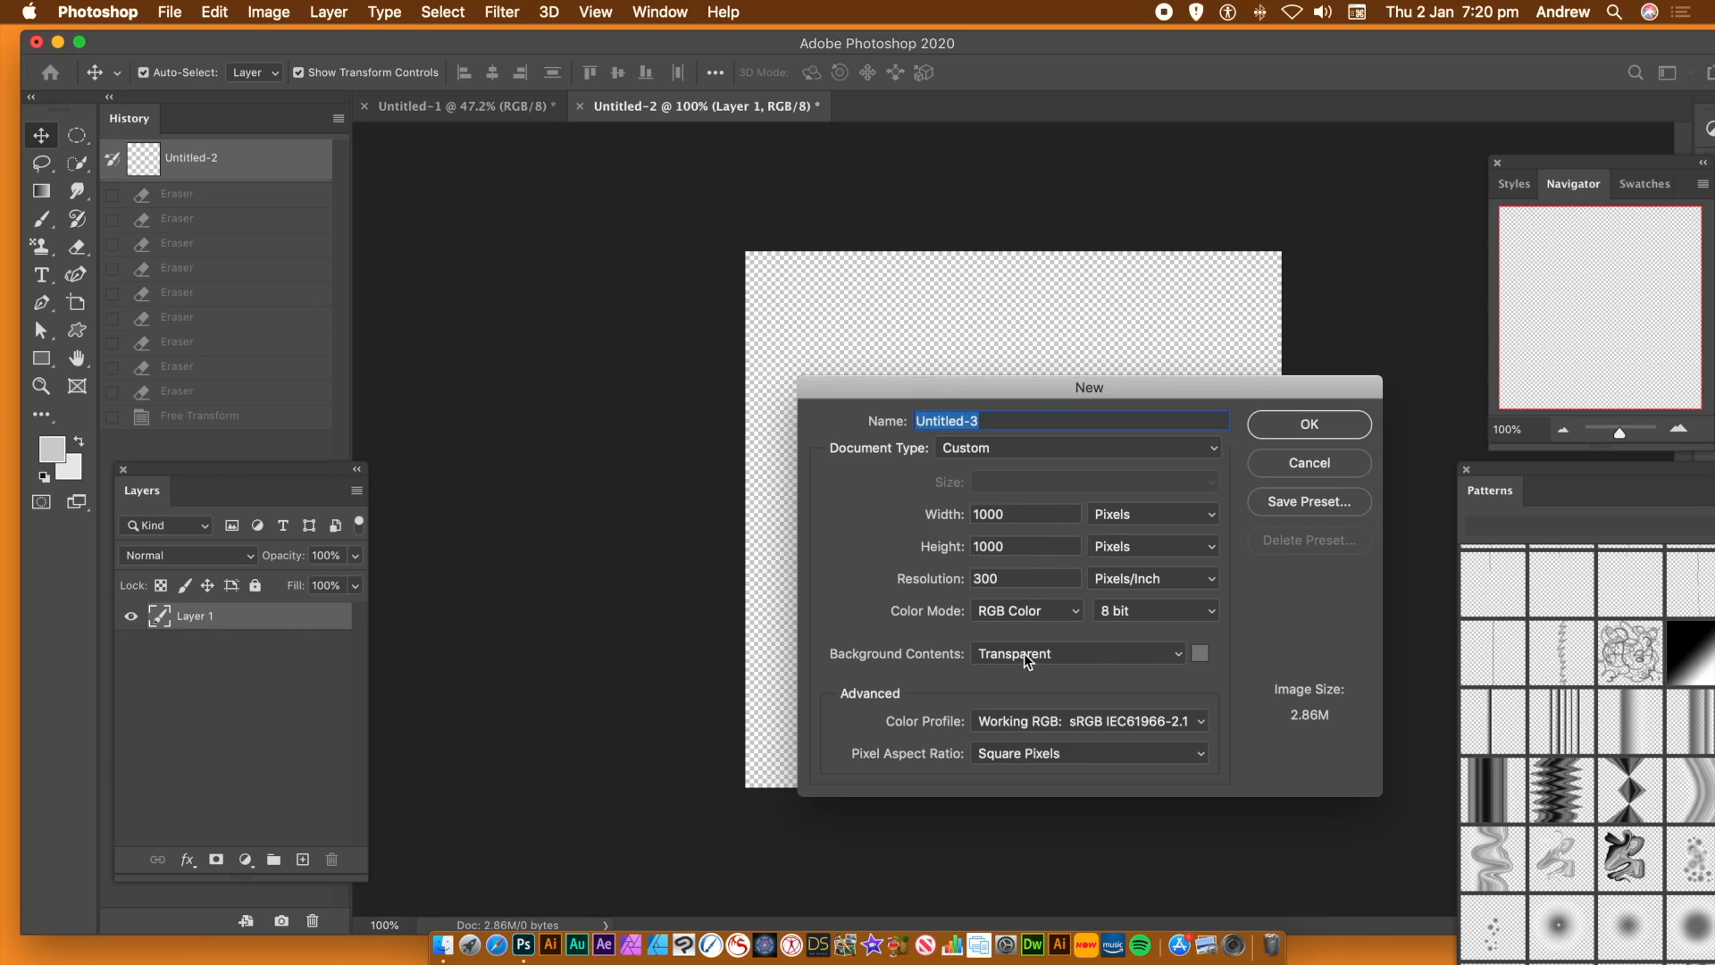
{"action": "left_click", "coordinate": [1308, 469]}
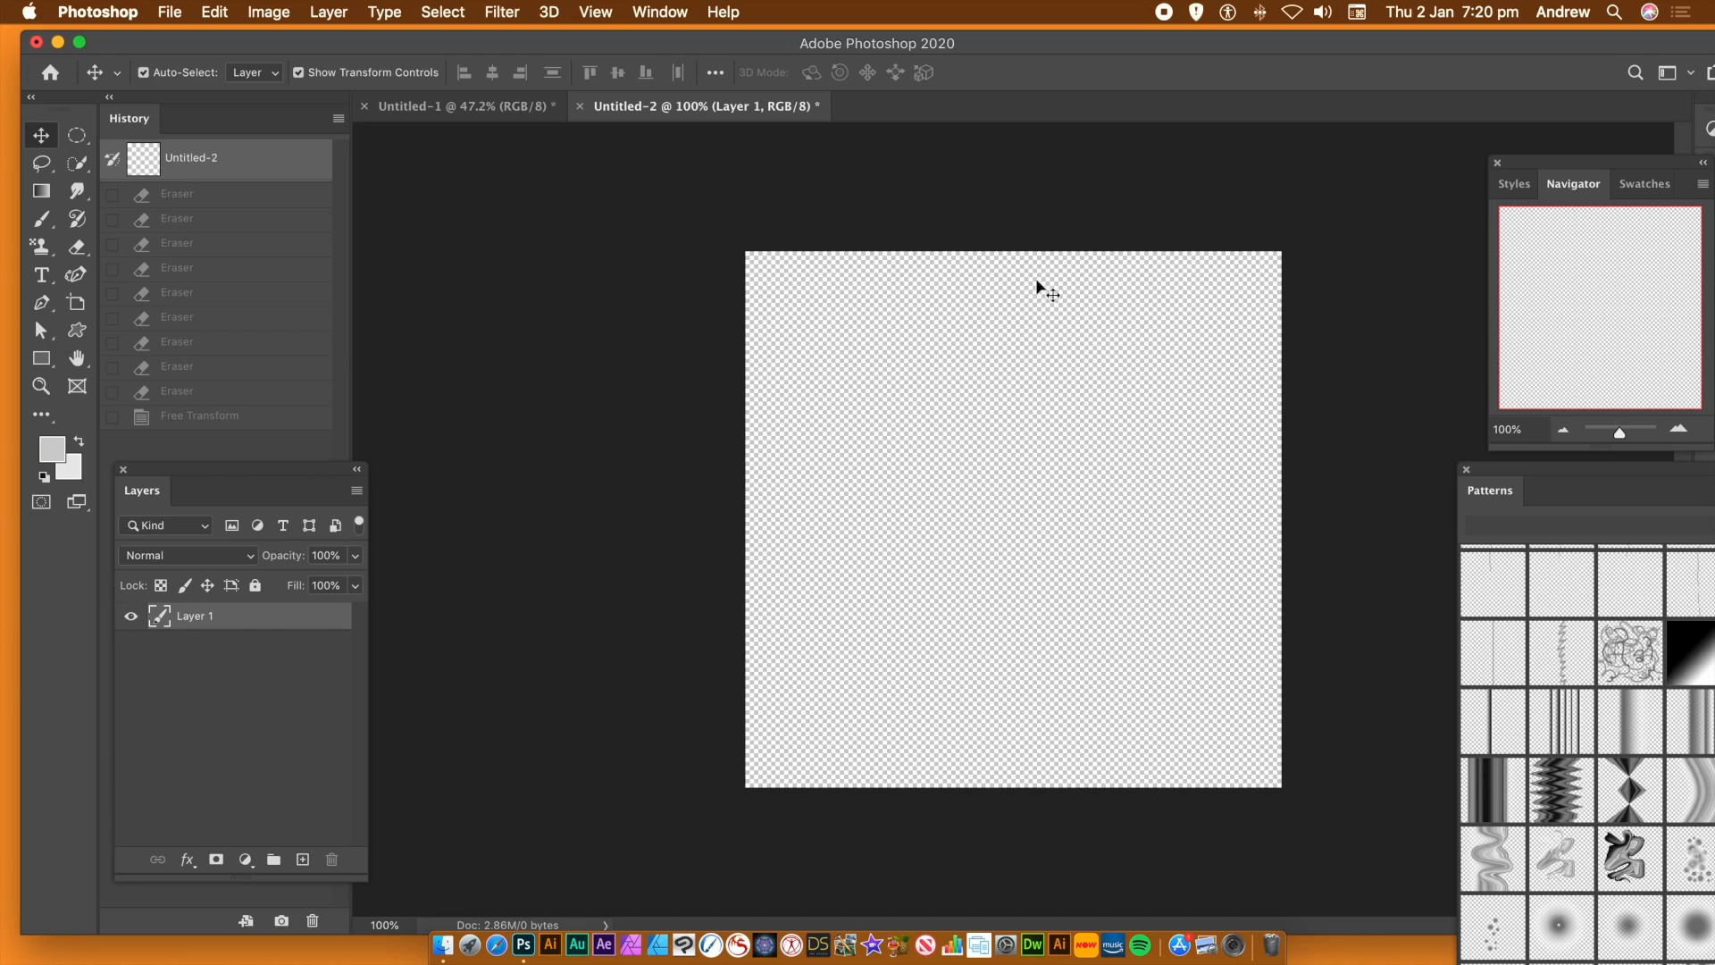
Examine the colour and opacity stops of the custom gradient in the Gradient Editor
{"action": "left_click", "coordinate": [40, 196]}
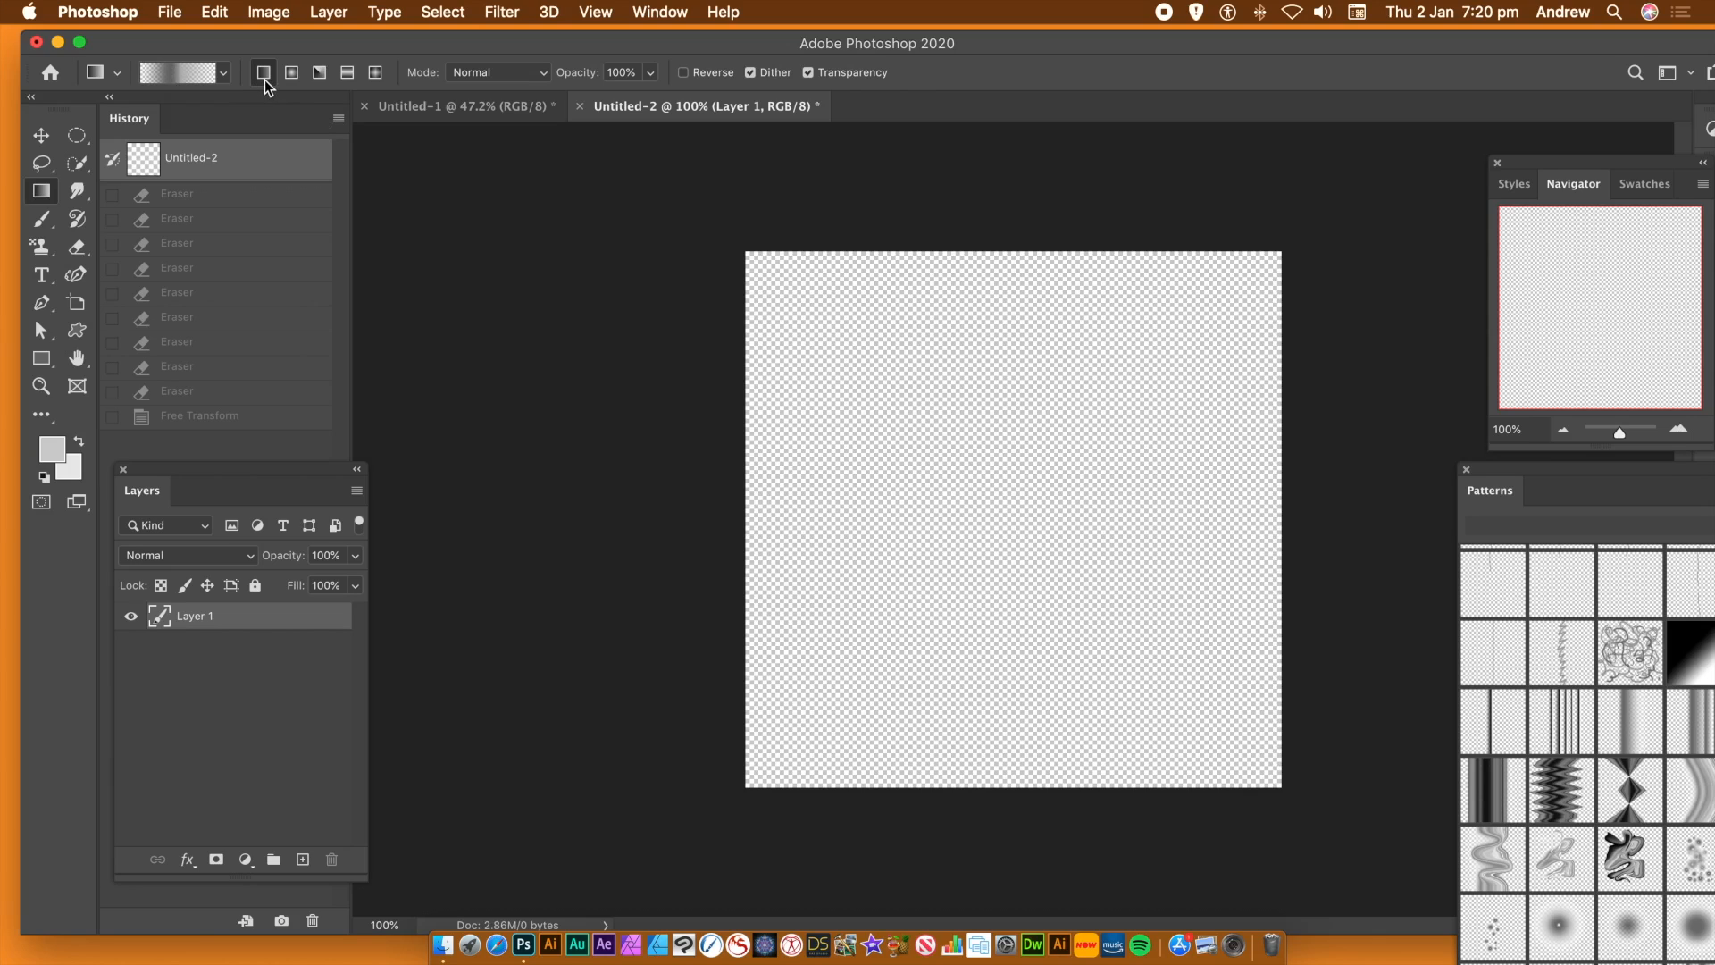
{"action": "left_click", "coordinate": [180, 78]}
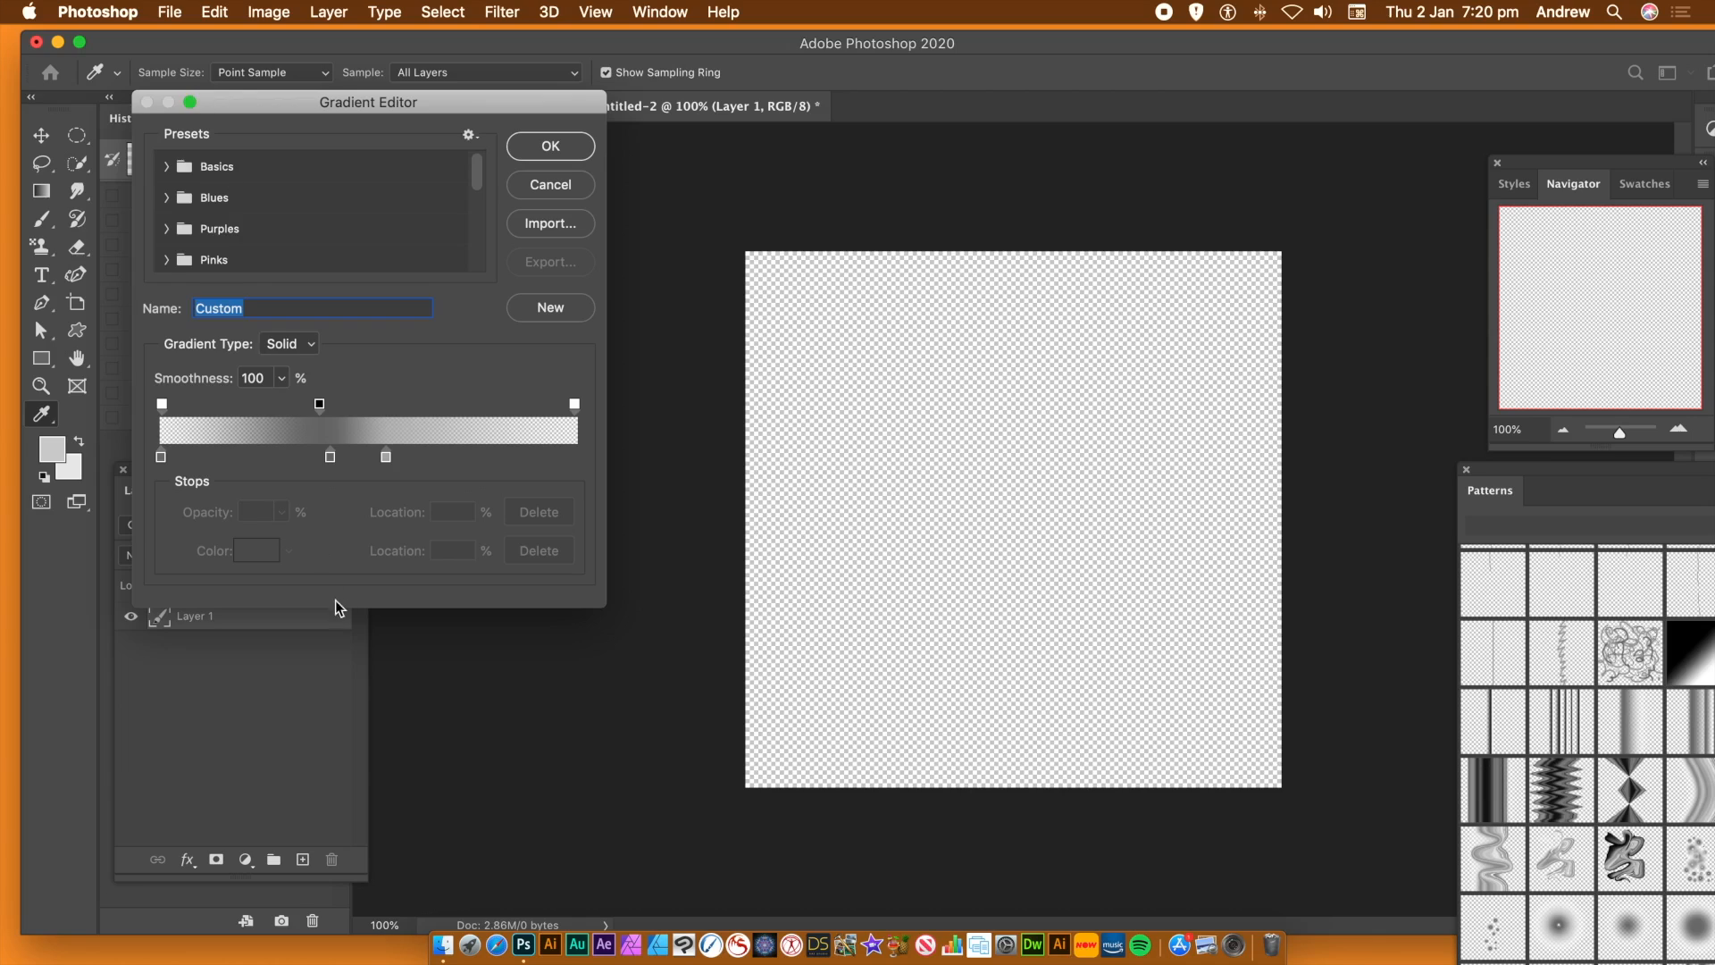
{"action": "left_click", "coordinate": [161, 458]}
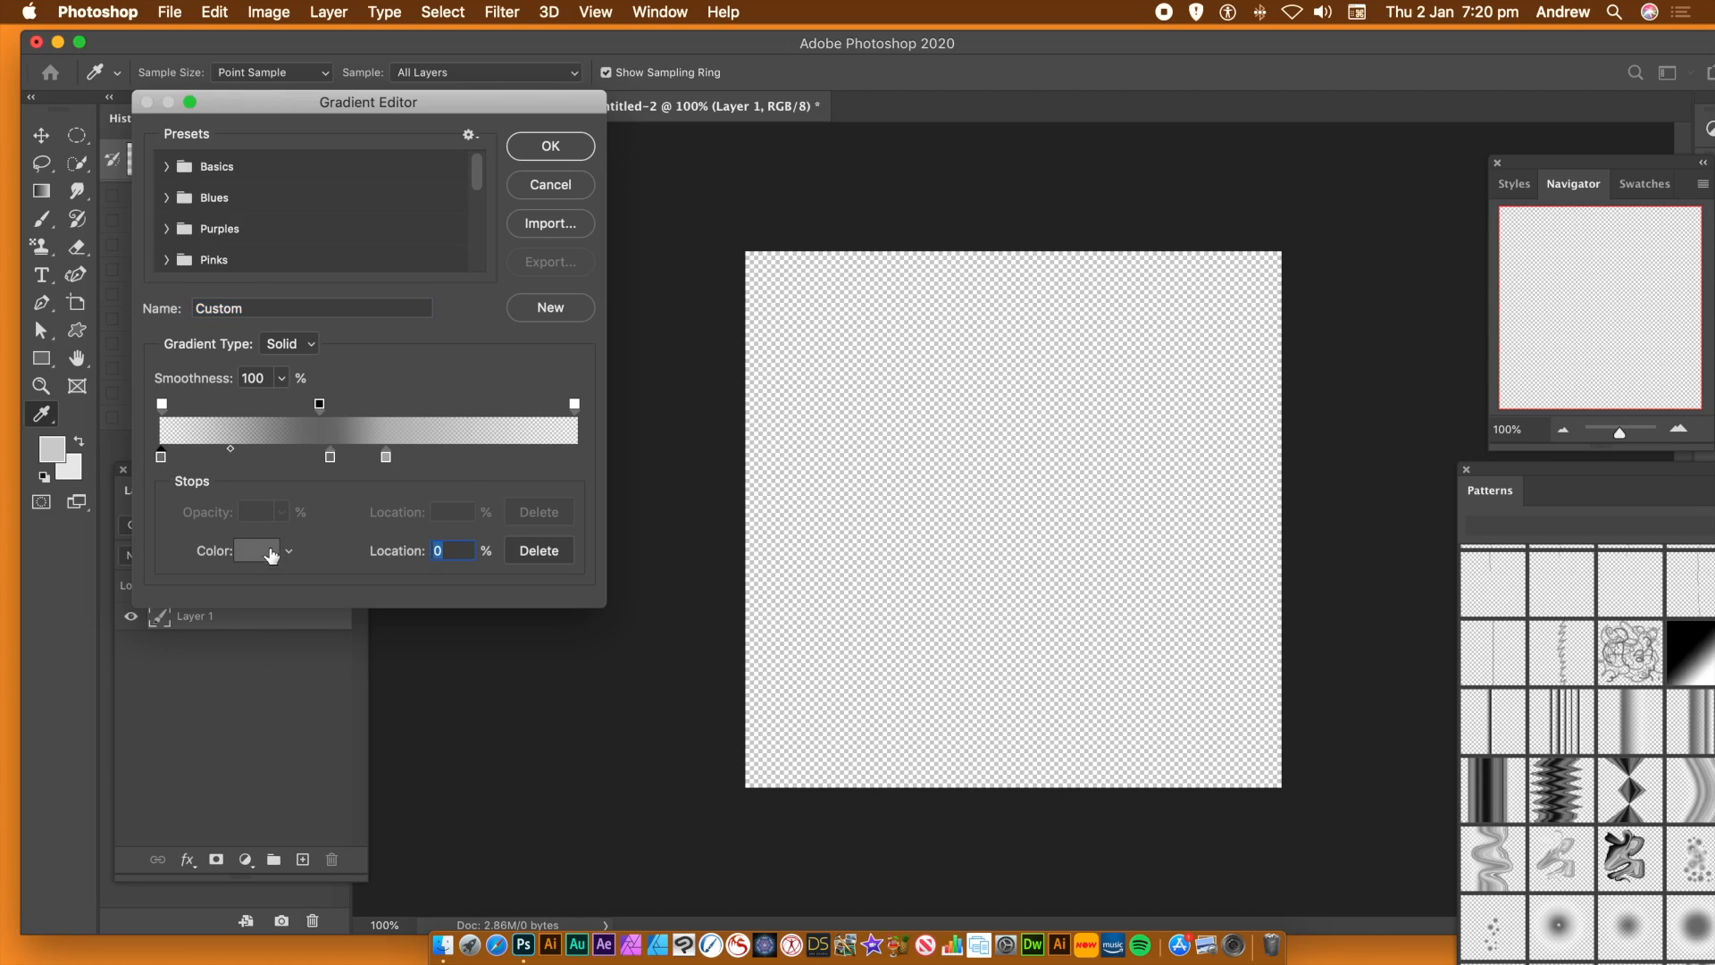
{"action": "left_click", "coordinate": [331, 459]}
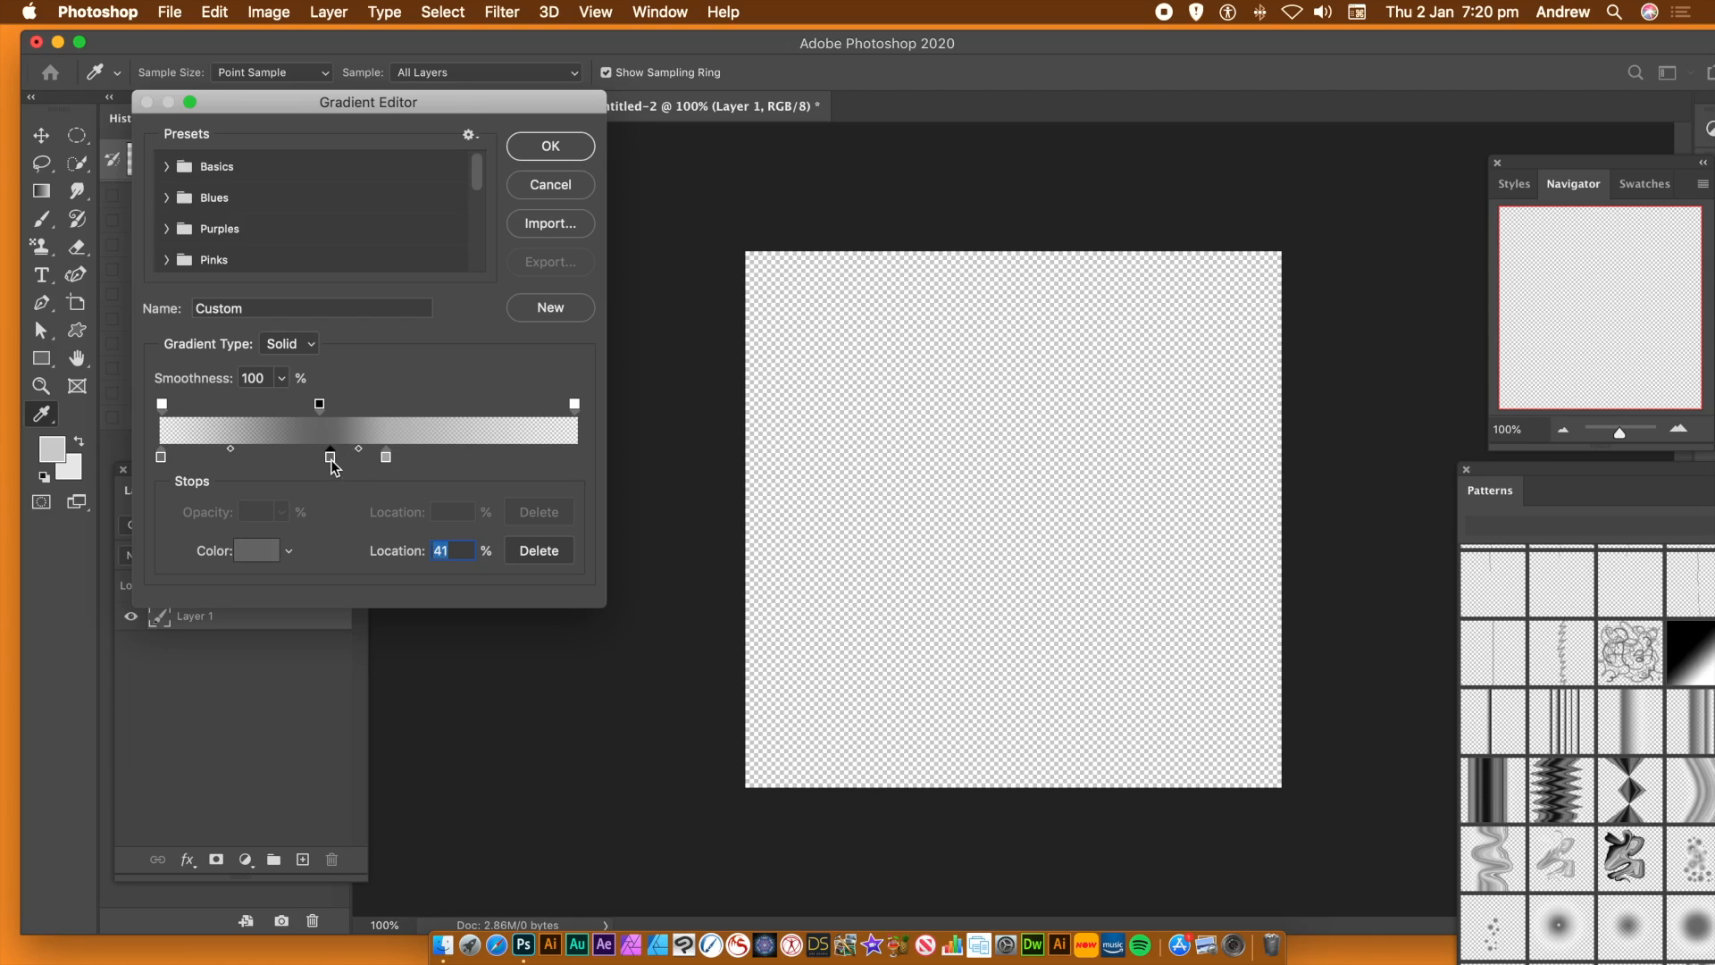
{"action": "left_click", "coordinate": [387, 459]}
{"action": "left_click", "coordinate": [162, 405]}
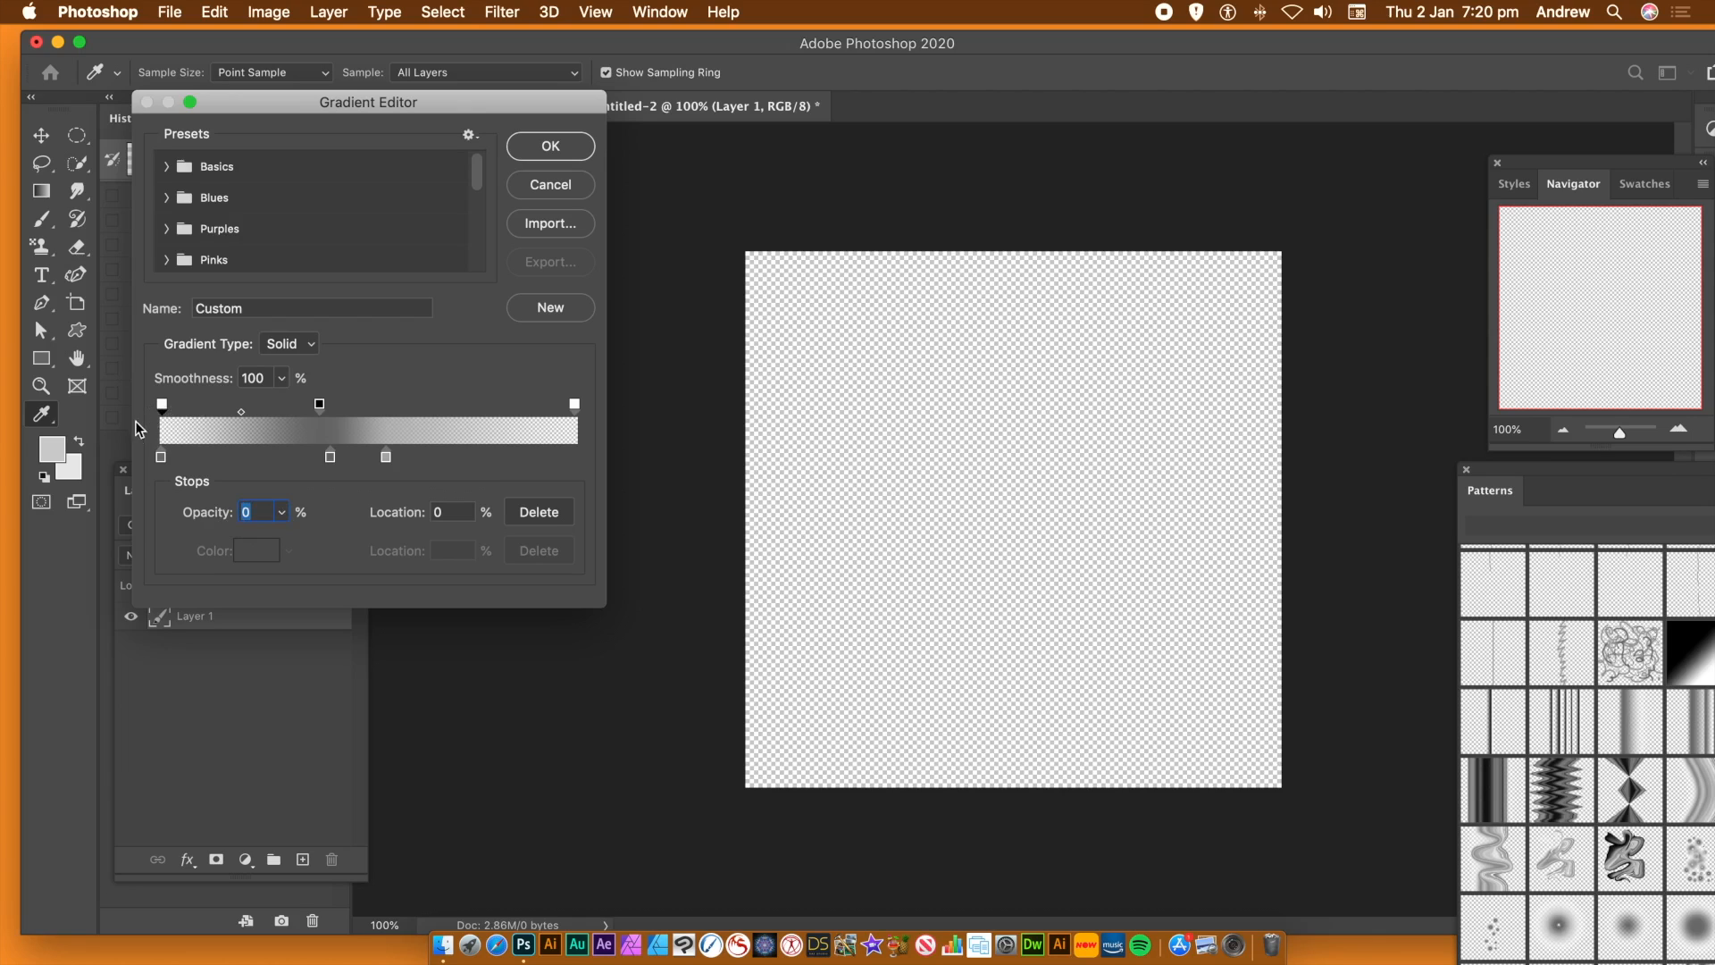
{"action": "left_click", "coordinate": [319, 404]}
{"action": "left_click", "coordinate": [576, 405]}
{"action": "left_click", "coordinate": [320, 404]}
{"action": "left_click", "coordinate": [551, 146]}
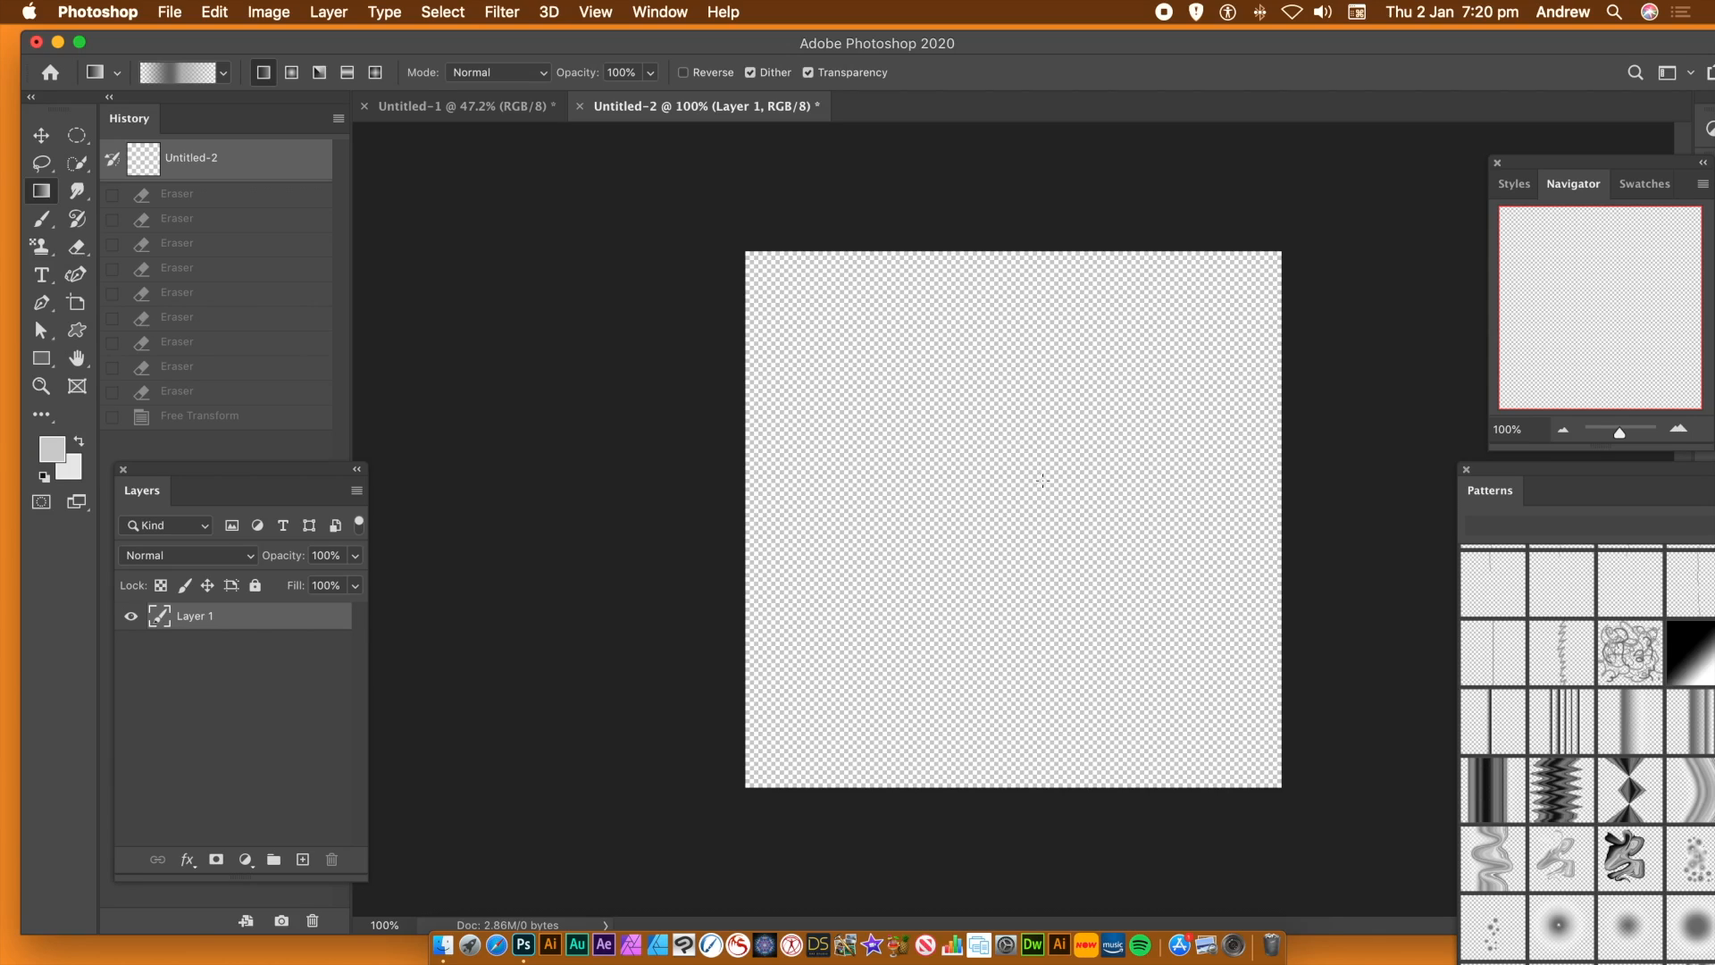
Draw five overlapping linear gradients across the canvas on Layer 1, each in a different diagonal direction
{"action": "left_click_drag", "start_coordinate": [967, 483], "coordinate": [1190, 594]}
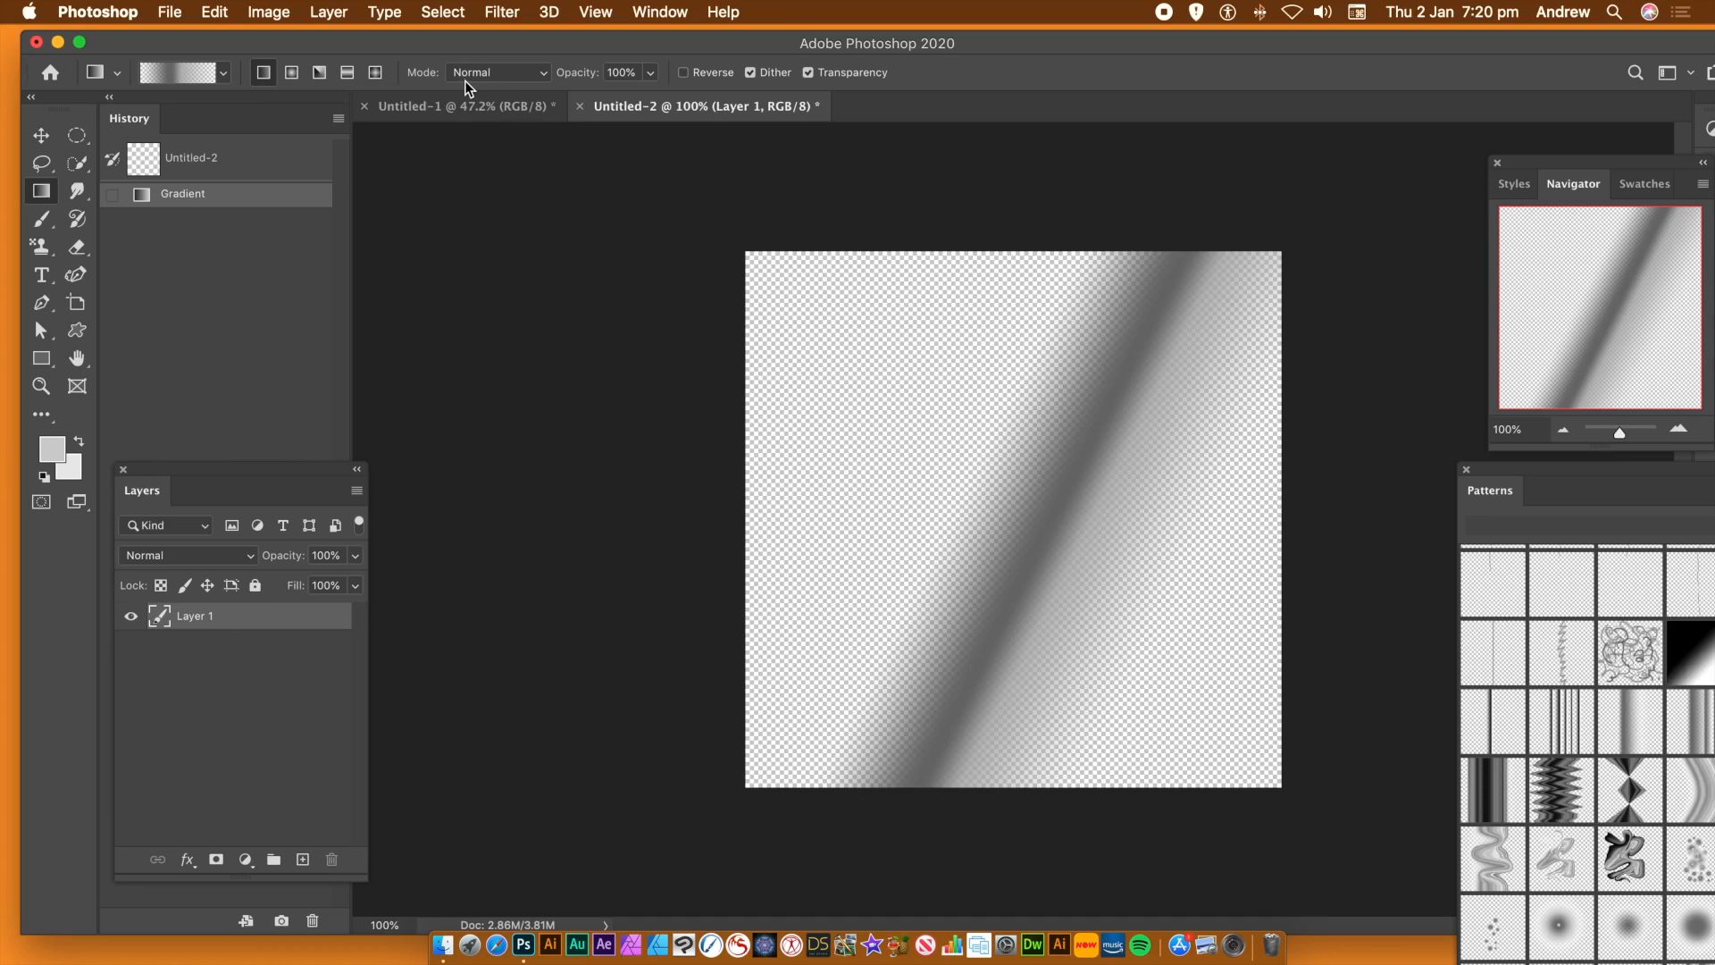
{"action": "left_click_drag", "start_coordinate": [1237, 373], "coordinate": [934, 616]}
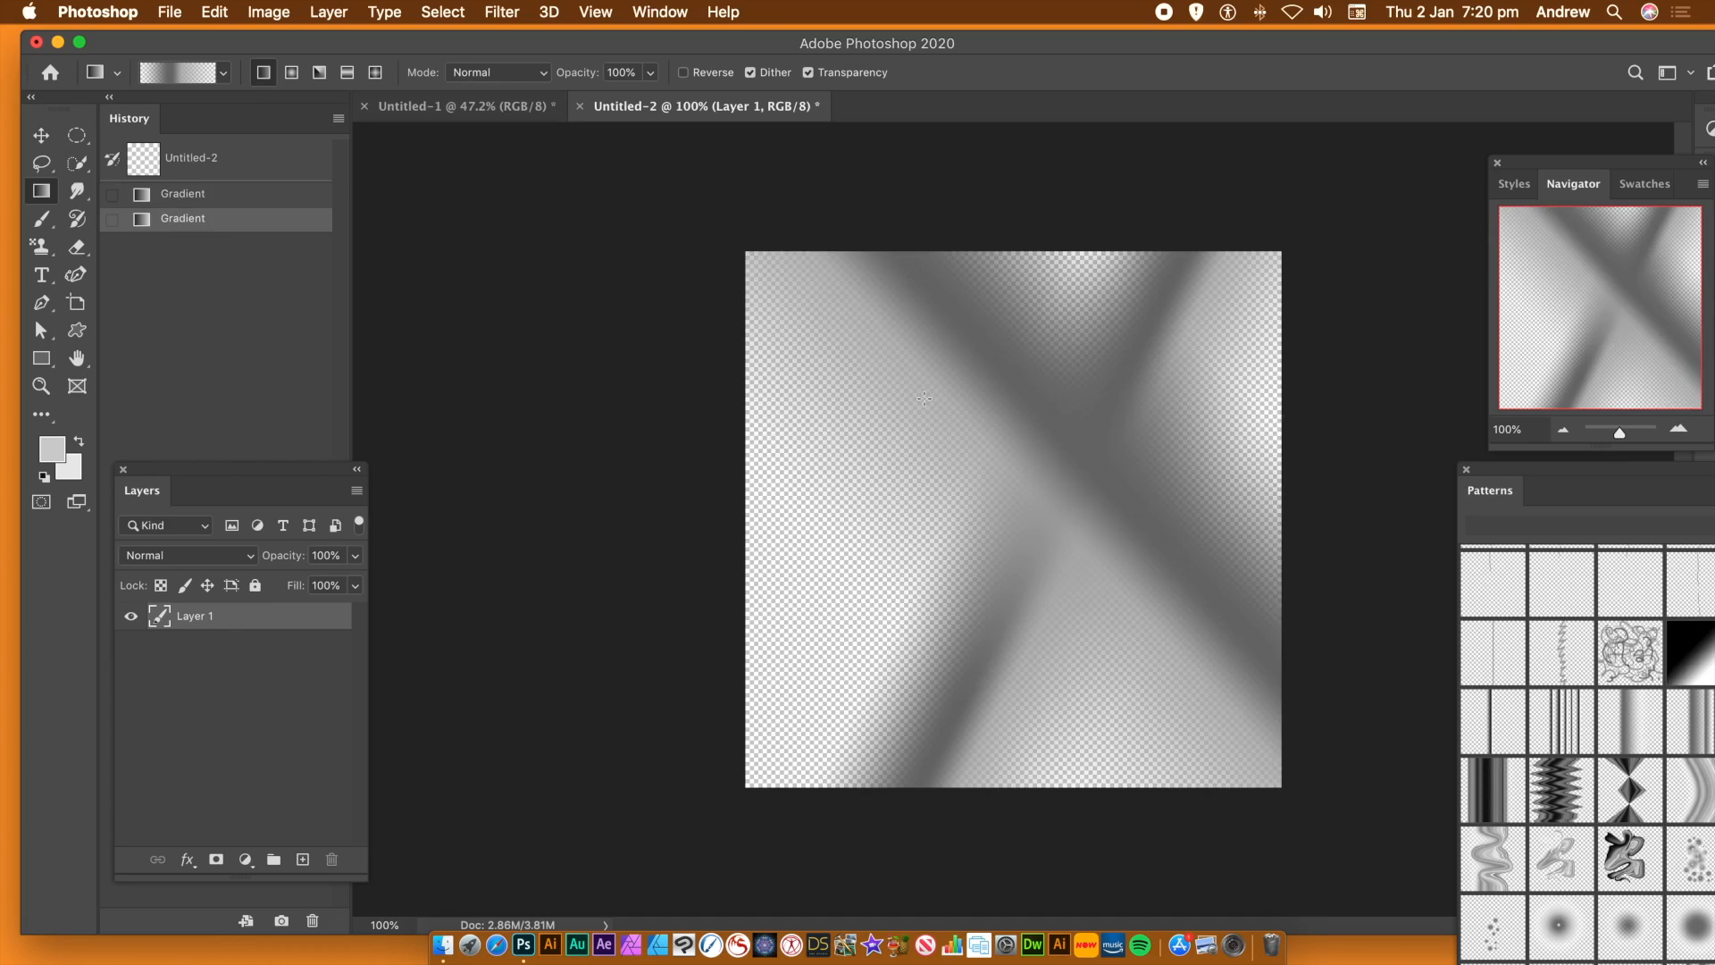
{"action": "left_click_drag", "start_coordinate": [832, 570], "coordinate": [1114, 352]}
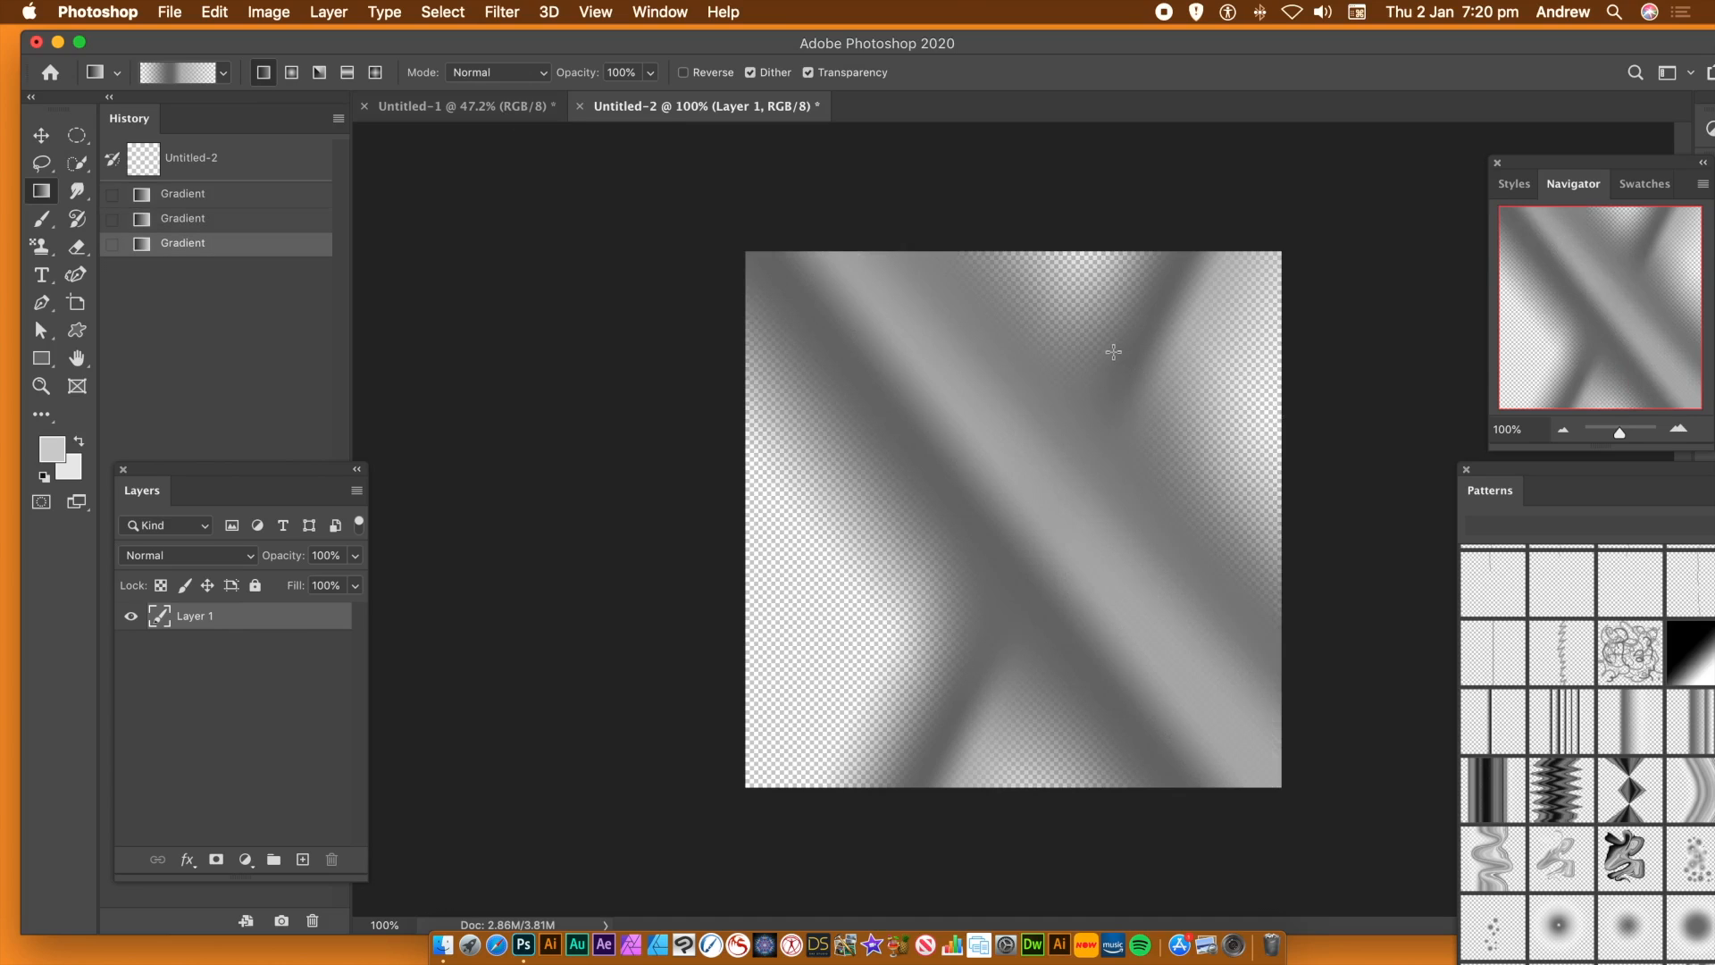
{"action": "left_click_drag", "start_coordinate": [1202, 442], "coordinate": [826, 614]}
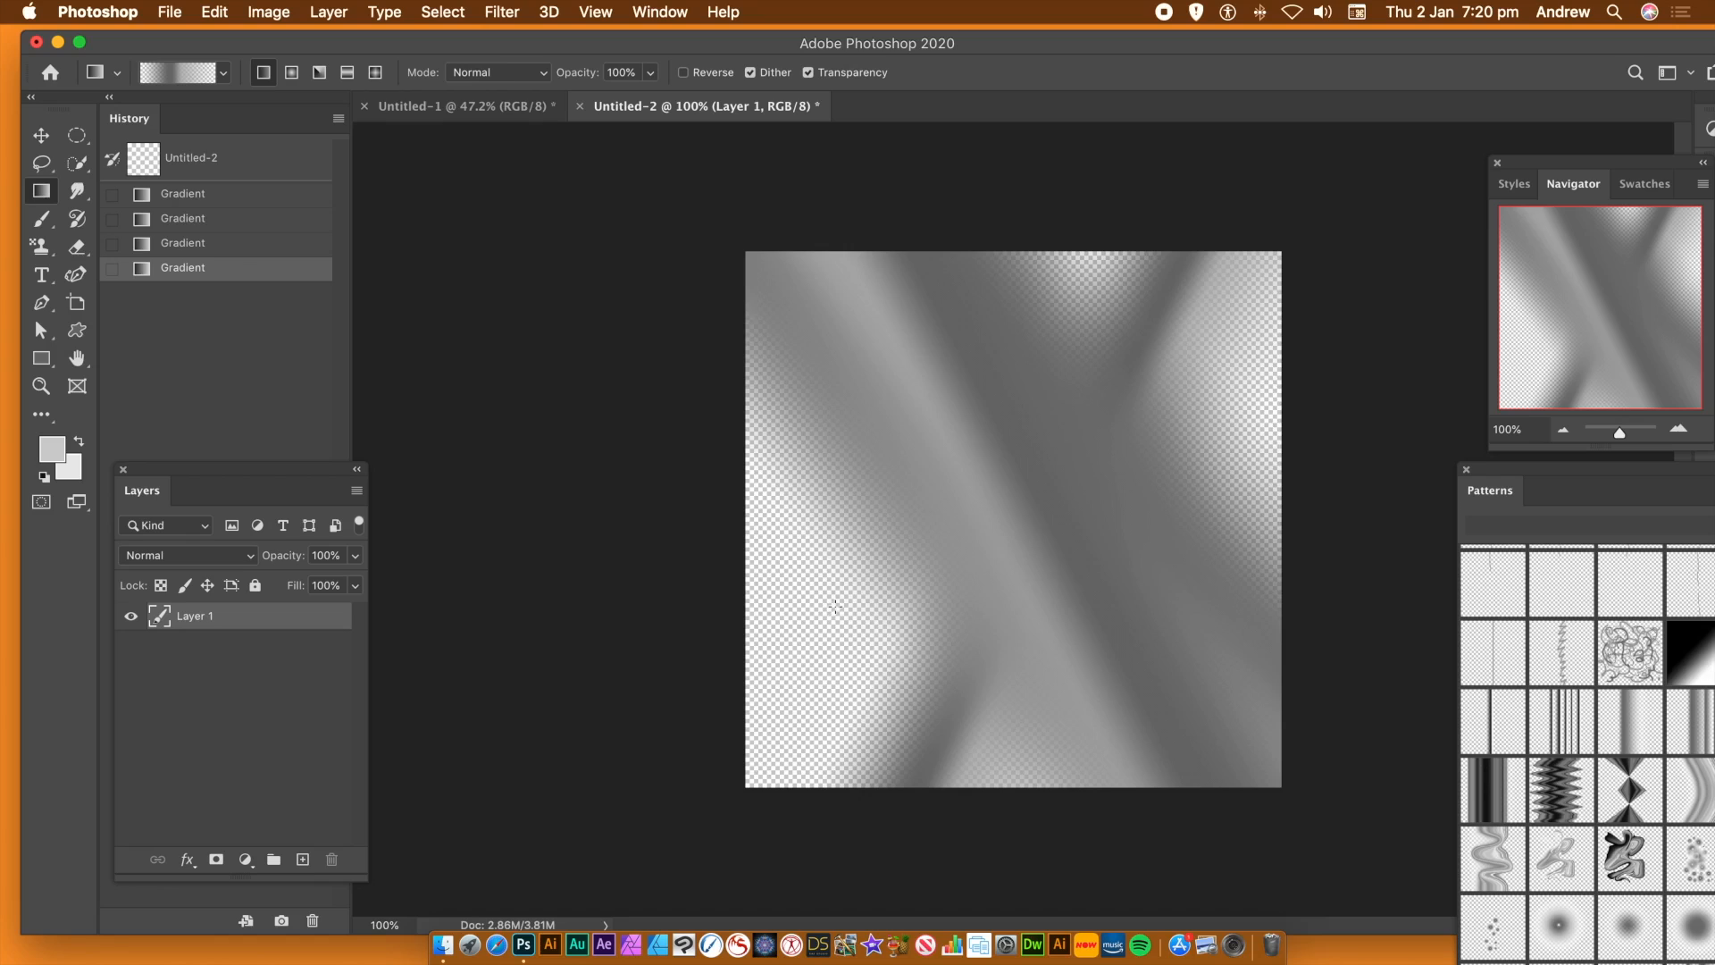
{"action": "left_click_drag", "start_coordinate": [916, 608], "coordinate": [841, 490]}
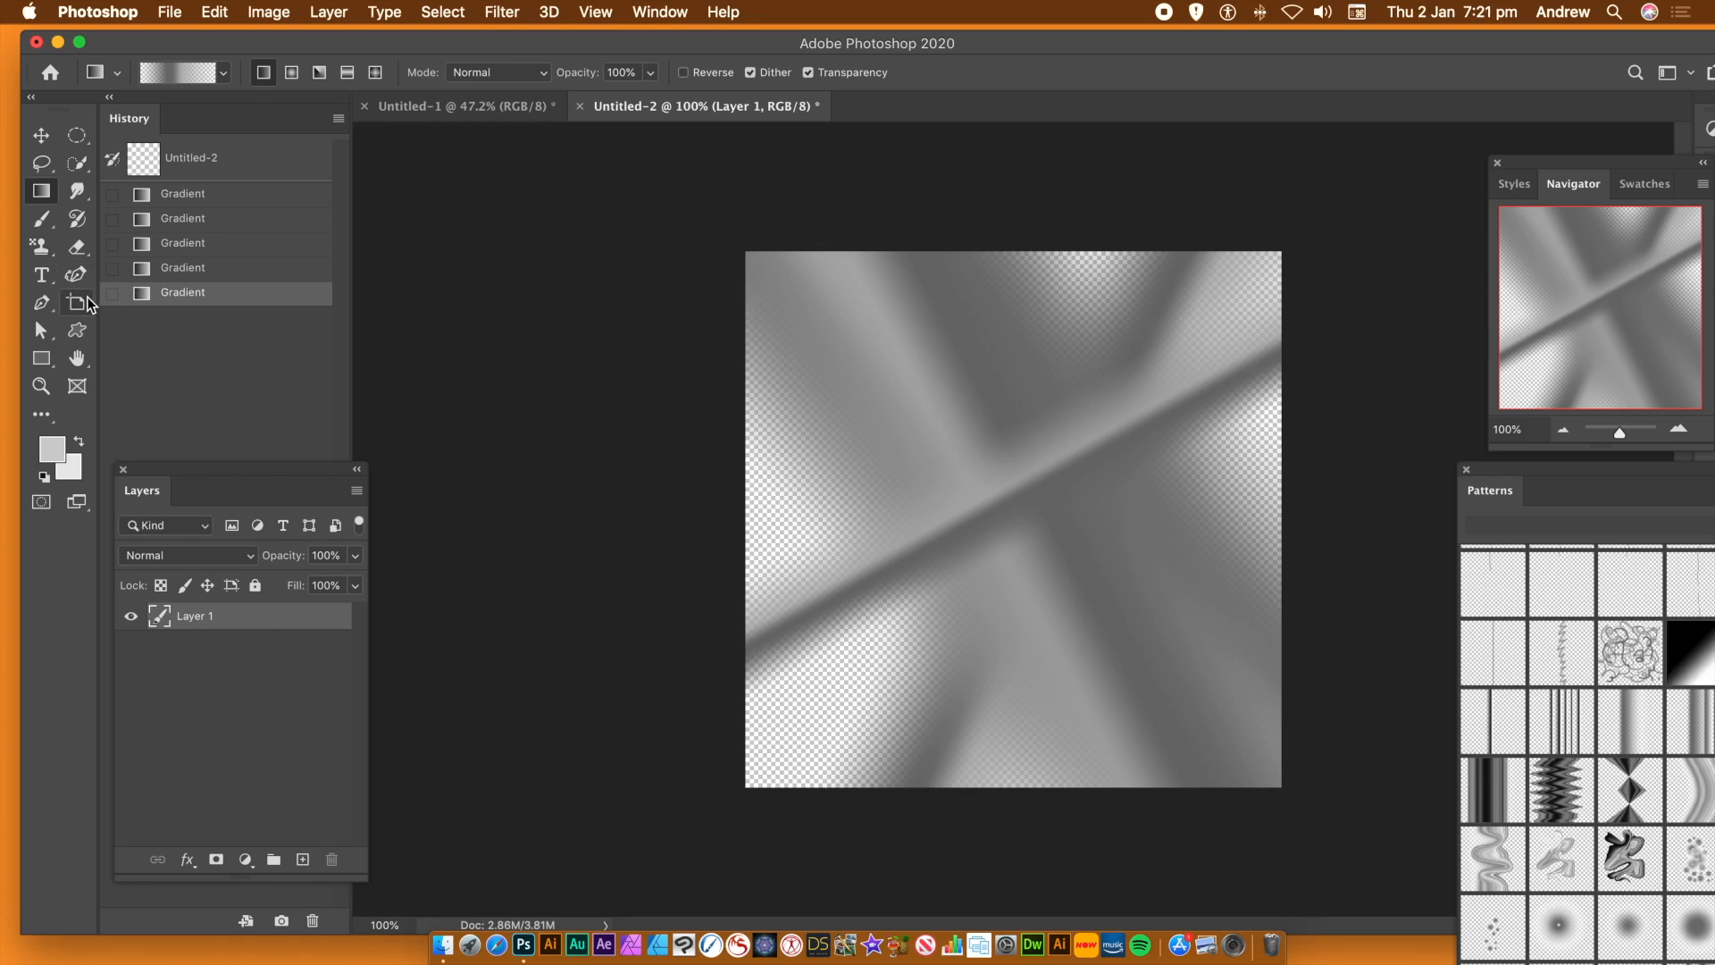
Erase ragged, finger-like strokes inward from all four edges of the gradient artwork on Layer 1
{"action": "left_click", "coordinate": [78, 248]}
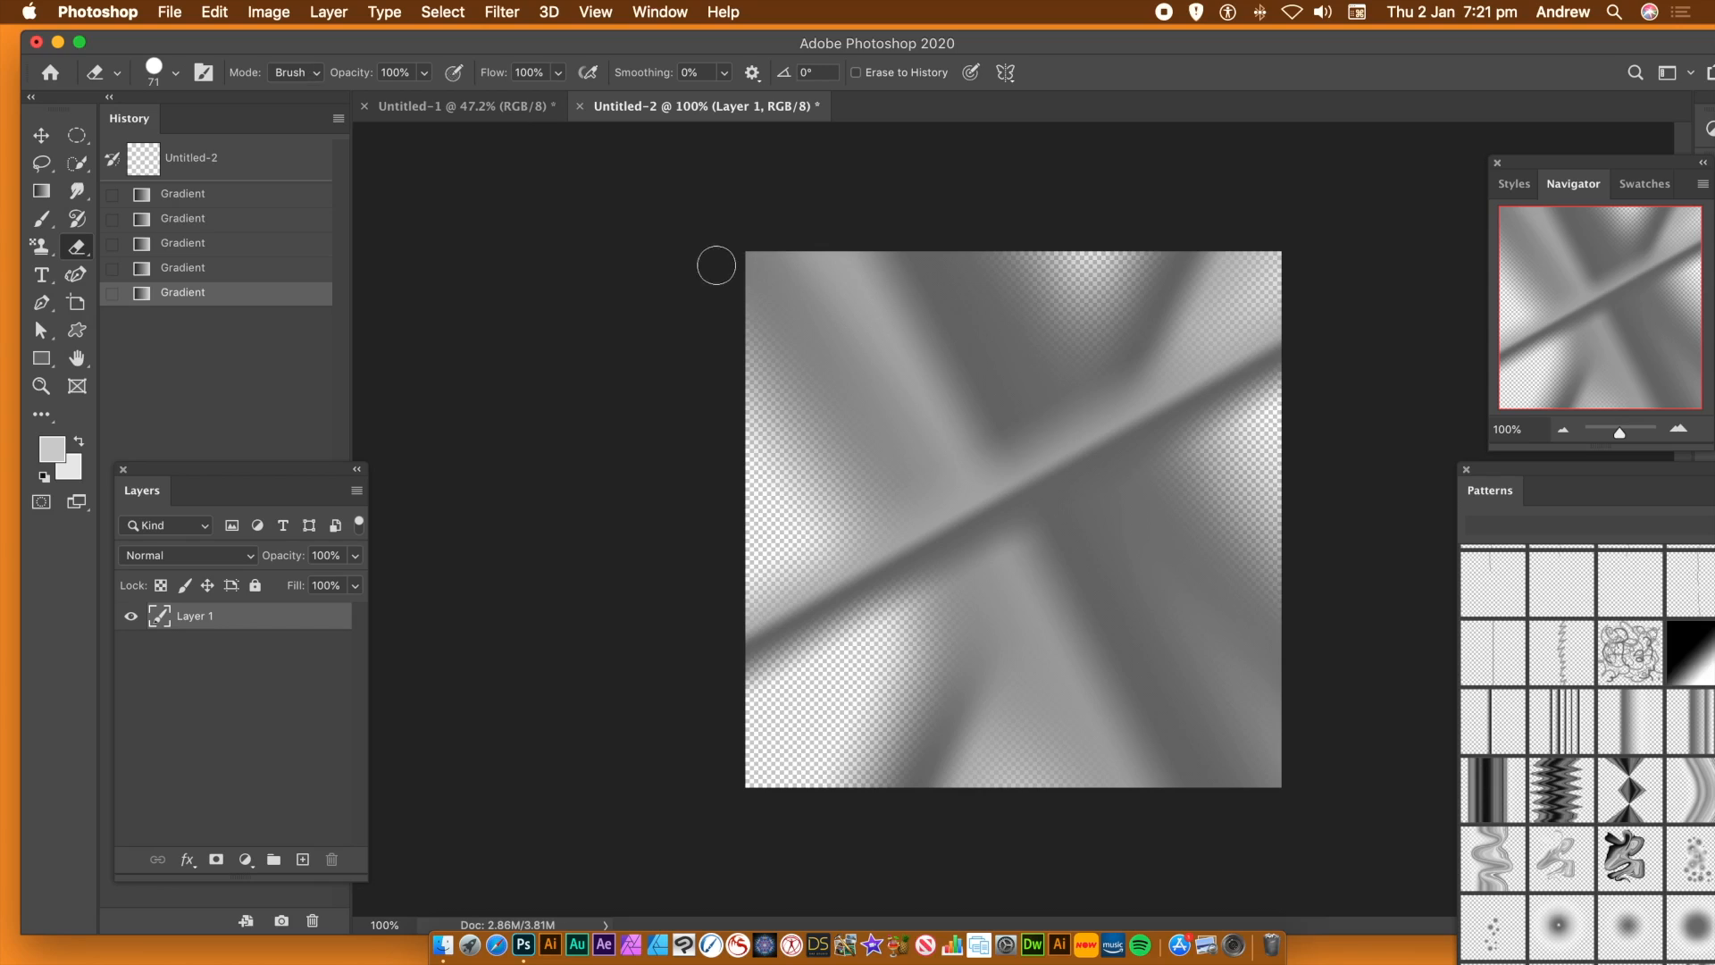
{"action": "mouse_move", "coordinate": [711, 233]}
{"action": "left_mouse_down"}
{"action": "mouse_move", "coordinate": [828, 282]}
{"action": "mouse_move", "coordinate": [719, 277]}
{"action": "mouse_move", "coordinate": [813, 314]}
{"action": "left_mouse_up"}
{"action": "mouse_move", "coordinate": [701, 343]}
{"action": "left_mouse_down"}
{"action": "mouse_move", "coordinate": [786, 347]}
{"action": "mouse_move", "coordinate": [804, 391]}
{"action": "left_mouse_up"}
{"action": "mouse_move", "coordinate": [710, 425]}
{"action": "left_mouse_down"}
{"action": "mouse_move", "coordinate": [808, 427]}
{"action": "mouse_move", "coordinate": [833, 448]}
{"action": "left_mouse_up"}
{"action": "left_click_drag", "start_coordinate": [722, 479], "coordinate": [833, 480]}
{"action": "left_click_drag", "start_coordinate": [728, 511], "coordinate": [826, 515]}
{"action": "left_click_drag", "start_coordinate": [710, 625], "coordinate": [809, 625]}
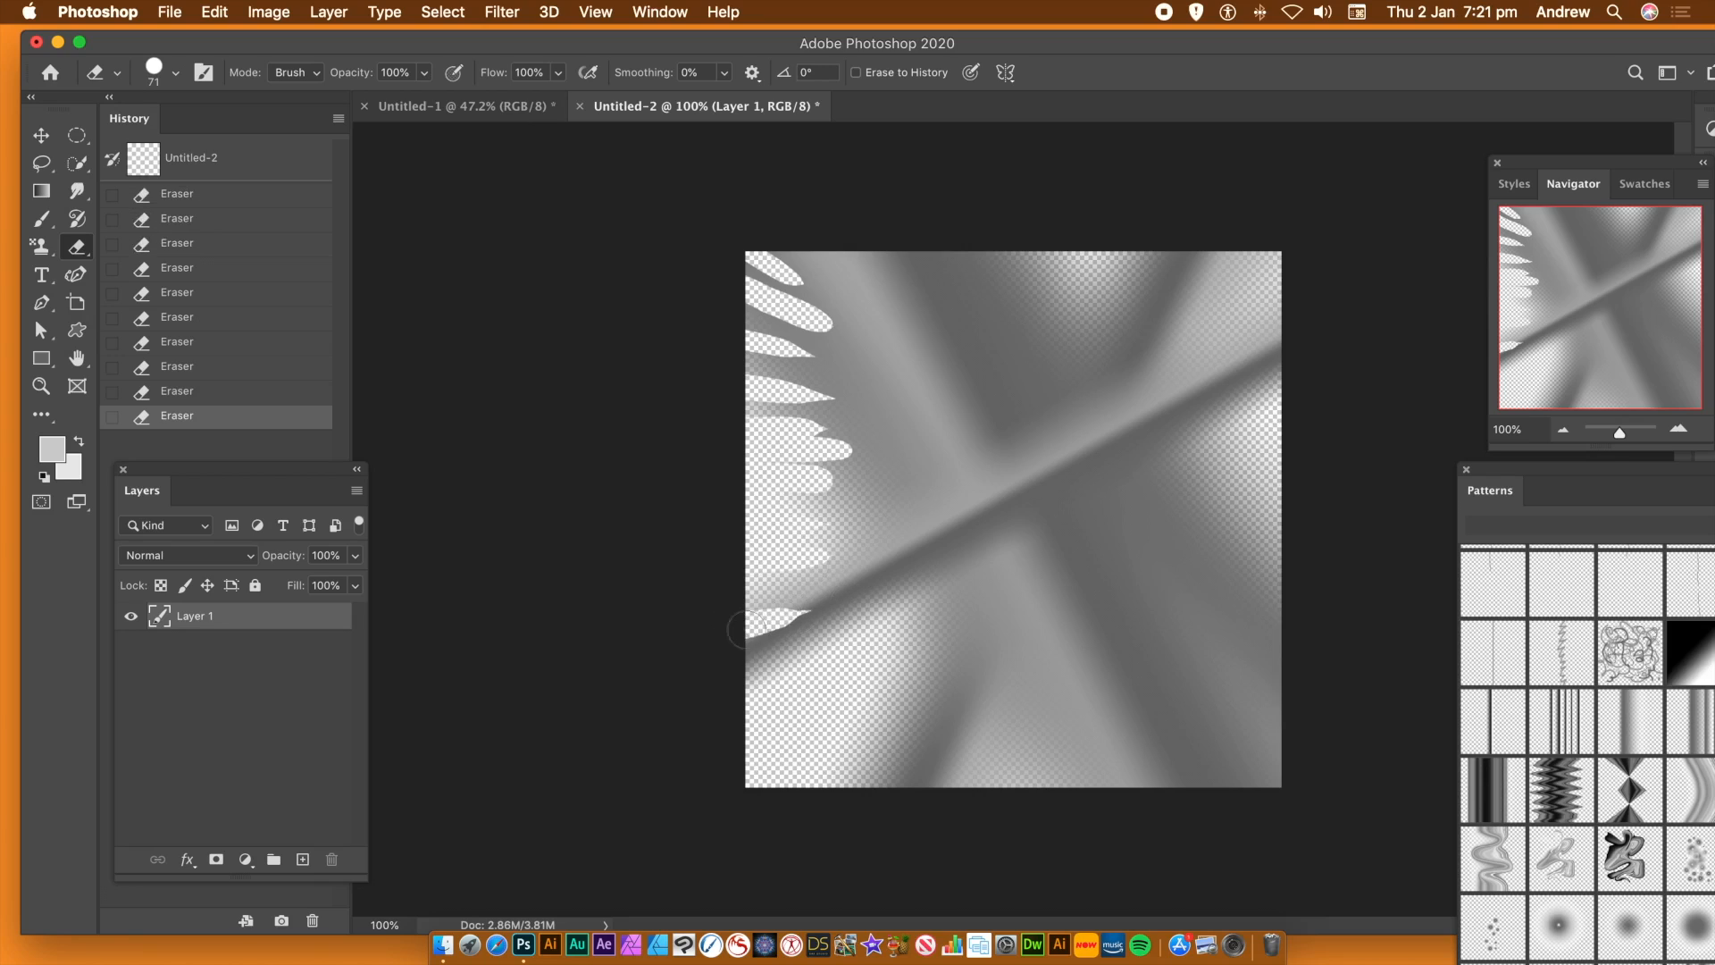
{"action": "left_click_drag", "start_coordinate": [710, 669], "coordinate": [817, 625]}
{"action": "left_click_drag", "start_coordinate": [712, 700], "coordinate": [822, 655]}
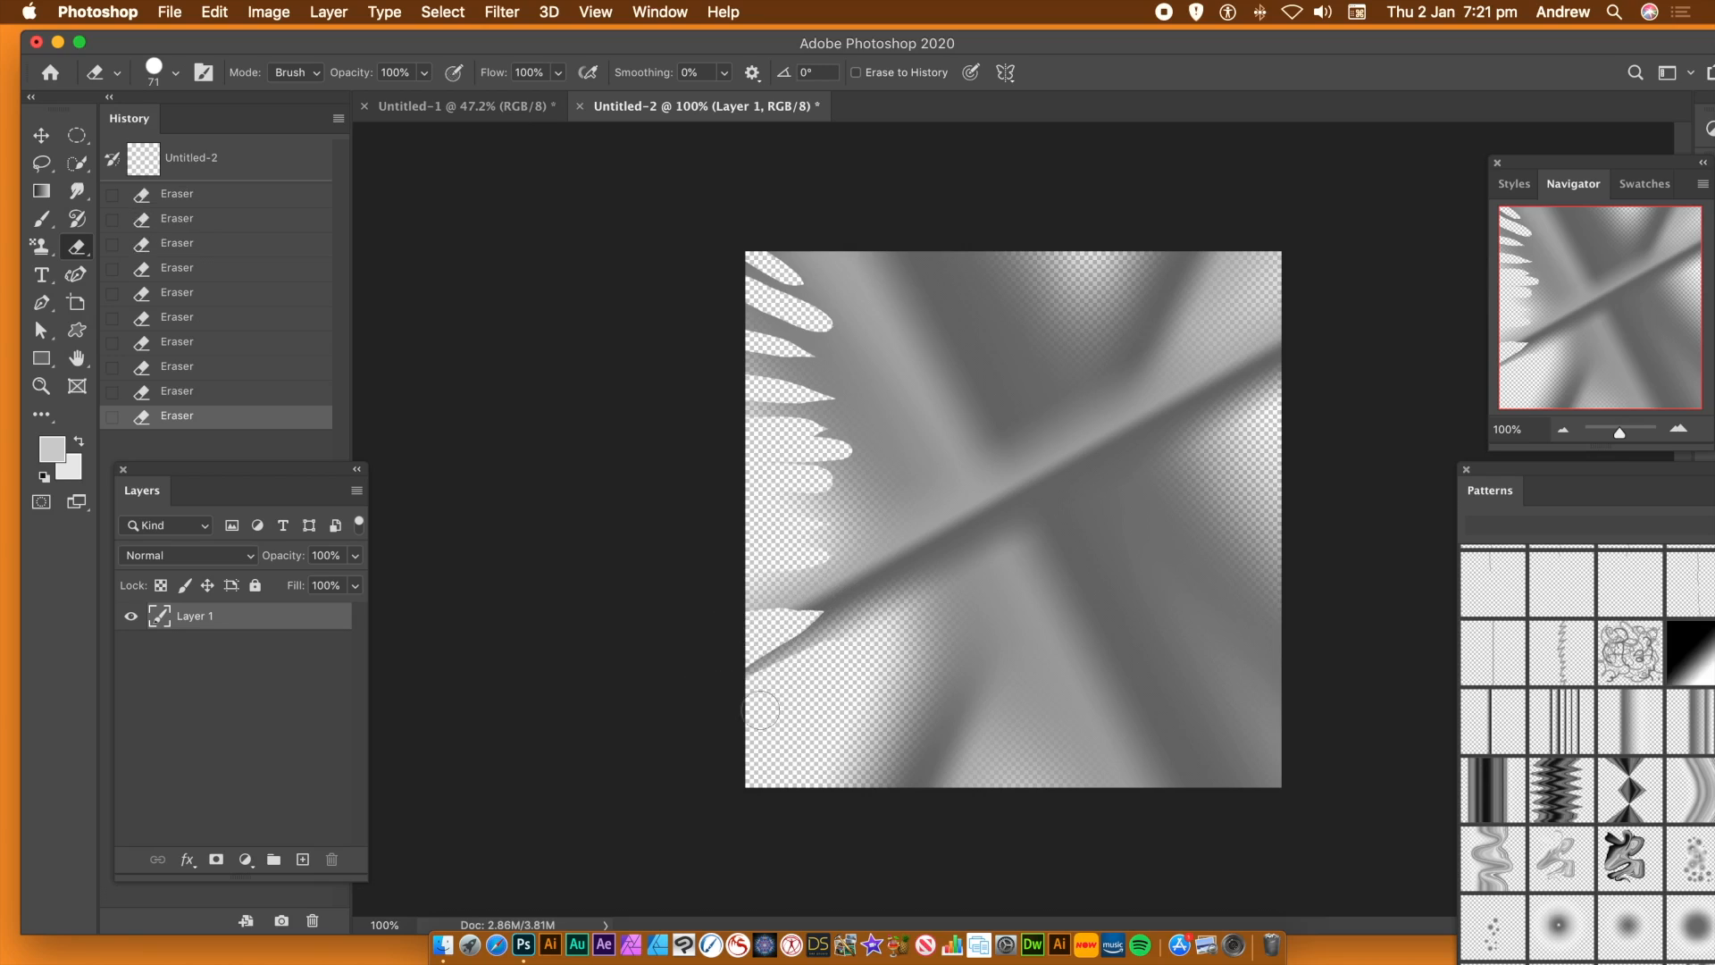
{"action": "left_click_drag", "start_coordinate": [764, 797], "coordinate": [858, 678]}
{"action": "mouse_move", "coordinate": [830, 804]}
{"action": "left_mouse_down"}
{"action": "mouse_move", "coordinate": [874, 687]}
{"action": "mouse_move", "coordinate": [857, 810]}
{"action": "mouse_move", "coordinate": [871, 790]}
{"action": "mouse_move", "coordinate": [913, 676]}
{"action": "mouse_move", "coordinate": [902, 807]}
{"action": "mouse_move", "coordinate": [930, 681]}
{"action": "mouse_move", "coordinate": [920, 813]}
{"action": "mouse_move", "coordinate": [943, 677]}
{"action": "mouse_move", "coordinate": [940, 808]}
{"action": "mouse_move", "coordinate": [969, 677]}
{"action": "mouse_move", "coordinate": [977, 799]}
{"action": "mouse_move", "coordinate": [987, 682]}
{"action": "mouse_move", "coordinate": [1009, 807]}
{"action": "mouse_move", "coordinate": [1013, 702]}
{"action": "mouse_move", "coordinate": [1026, 798]}
{"action": "mouse_move", "coordinate": [1023, 655]}
{"action": "mouse_move", "coordinate": [1058, 793]}
{"action": "mouse_move", "coordinate": [1047, 678]}
{"action": "mouse_move", "coordinate": [1087, 786]}
{"action": "mouse_move", "coordinate": [1069, 679]}
{"action": "mouse_move", "coordinate": [1152, 816]}
{"action": "mouse_move", "coordinate": [1109, 697]}
{"action": "mouse_move", "coordinate": [1195, 810]}
{"action": "mouse_move", "coordinate": [1143, 709]}
{"action": "mouse_move", "coordinate": [1218, 778]}
{"action": "mouse_move", "coordinate": [1180, 696]}
{"action": "mouse_move", "coordinate": [1267, 803]}
{"action": "mouse_move", "coordinate": [1206, 702]}
{"action": "mouse_move", "coordinate": [1309, 802]}
{"action": "mouse_move", "coordinate": [1227, 698]}
{"action": "mouse_move", "coordinate": [1343, 742]}
{"action": "mouse_move", "coordinate": [1231, 681]}
{"action": "mouse_move", "coordinate": [1293, 698]}
{"action": "mouse_move", "coordinate": [1345, 752]}
{"action": "mouse_move", "coordinate": [1226, 660]}
{"action": "mouse_move", "coordinate": [1317, 693]}
{"action": "mouse_move", "coordinate": [1240, 651]}
{"action": "mouse_move", "coordinate": [1324, 680]}
{"action": "mouse_move", "coordinate": [1227, 624]}
{"action": "mouse_move", "coordinate": [1328, 650]}
{"action": "mouse_move", "coordinate": [1199, 581]}
{"action": "mouse_move", "coordinate": [1331, 619]}
{"action": "mouse_move", "coordinate": [1196, 564]}
{"action": "mouse_move", "coordinate": [1340, 592]}
{"action": "mouse_move", "coordinate": [1213, 554]}
{"action": "mouse_move", "coordinate": [1335, 531]}
{"action": "mouse_move", "coordinate": [1221, 522]}
{"action": "mouse_move", "coordinate": [1325, 513]}
{"action": "mouse_move", "coordinate": [1184, 459]}
{"action": "mouse_move", "coordinate": [1311, 427]}
{"action": "mouse_move", "coordinate": [1326, 394]}
{"action": "mouse_move", "coordinate": [1304, 380]}
{"action": "mouse_move", "coordinate": [1313, 287]}
{"action": "mouse_move", "coordinate": [1188, 326]}
{"action": "mouse_move", "coordinate": [1290, 268]}
{"action": "mouse_move", "coordinate": [1260, 259]}
{"action": "mouse_move", "coordinate": [1286, 241]}
{"action": "mouse_move", "coordinate": [1169, 223]}
{"action": "mouse_move", "coordinate": [1127, 322]}
{"action": "mouse_move", "coordinate": [1158, 240]}
{"action": "mouse_move", "coordinate": [1112, 304]}
{"action": "left_mouse_up"}
{"action": "mouse_move", "coordinate": [1093, 205]}
{"action": "left_mouse_down"}
{"action": "mouse_move", "coordinate": [1099, 284]}
{"action": "mouse_move", "coordinate": [1095, 332]}
{"action": "left_mouse_up"}
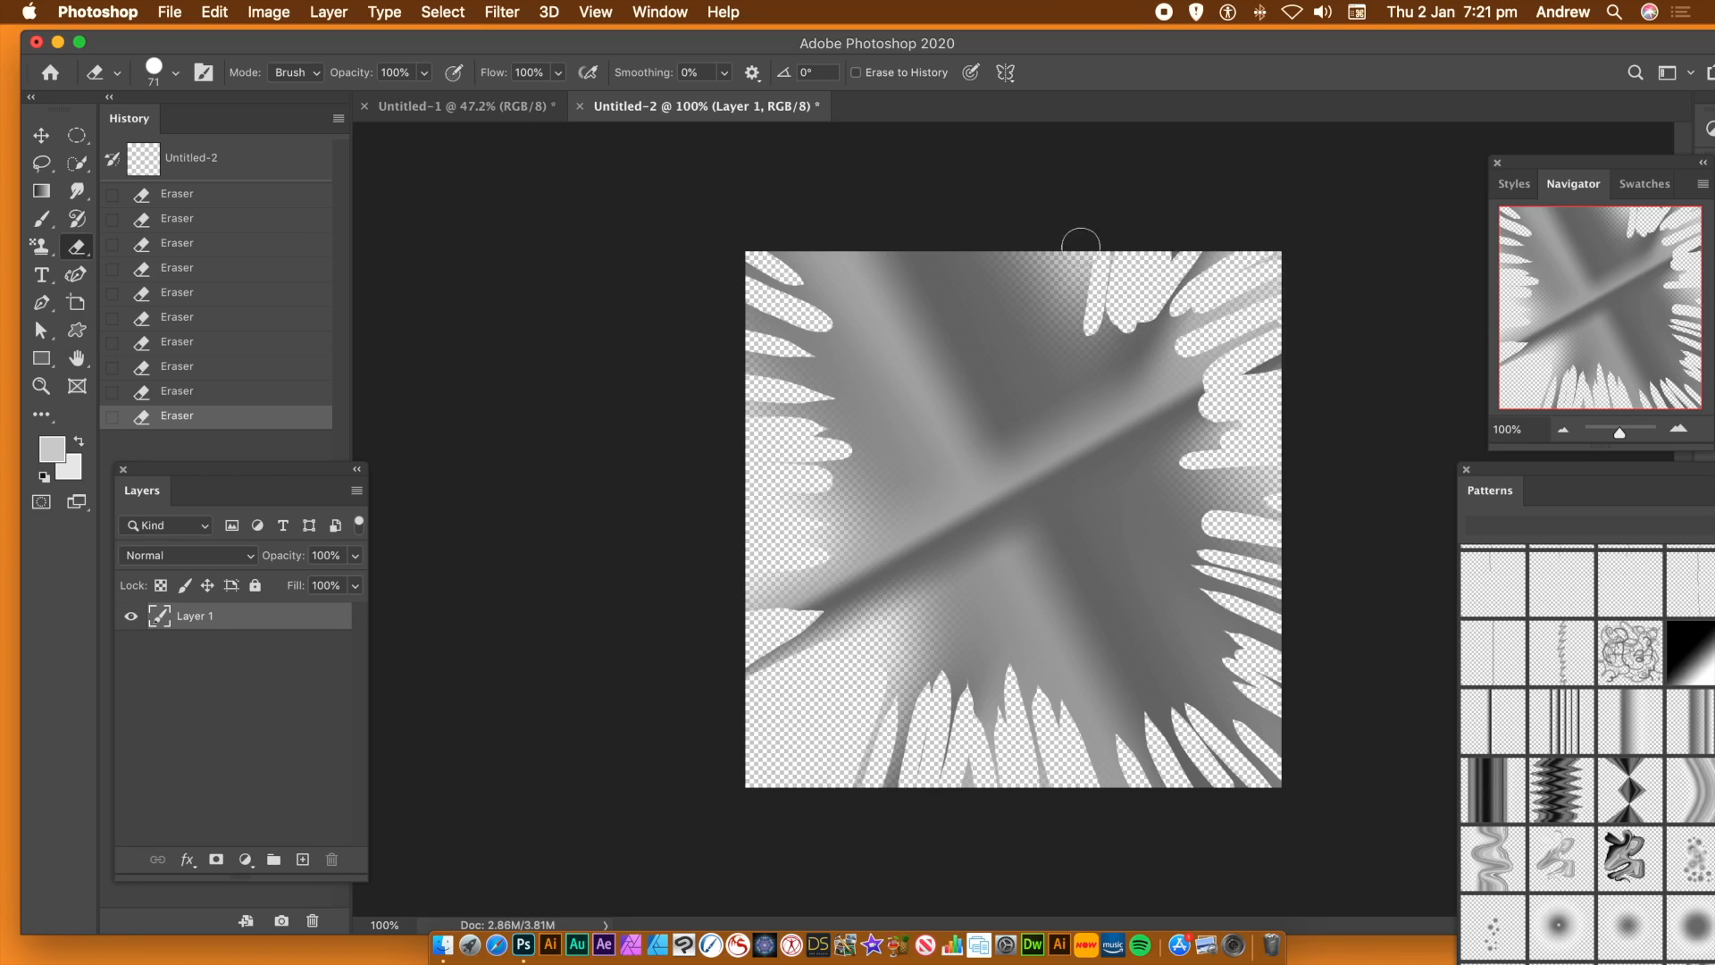
{"action": "left_click_drag", "start_coordinate": [1083, 228], "coordinate": [1075, 353]}
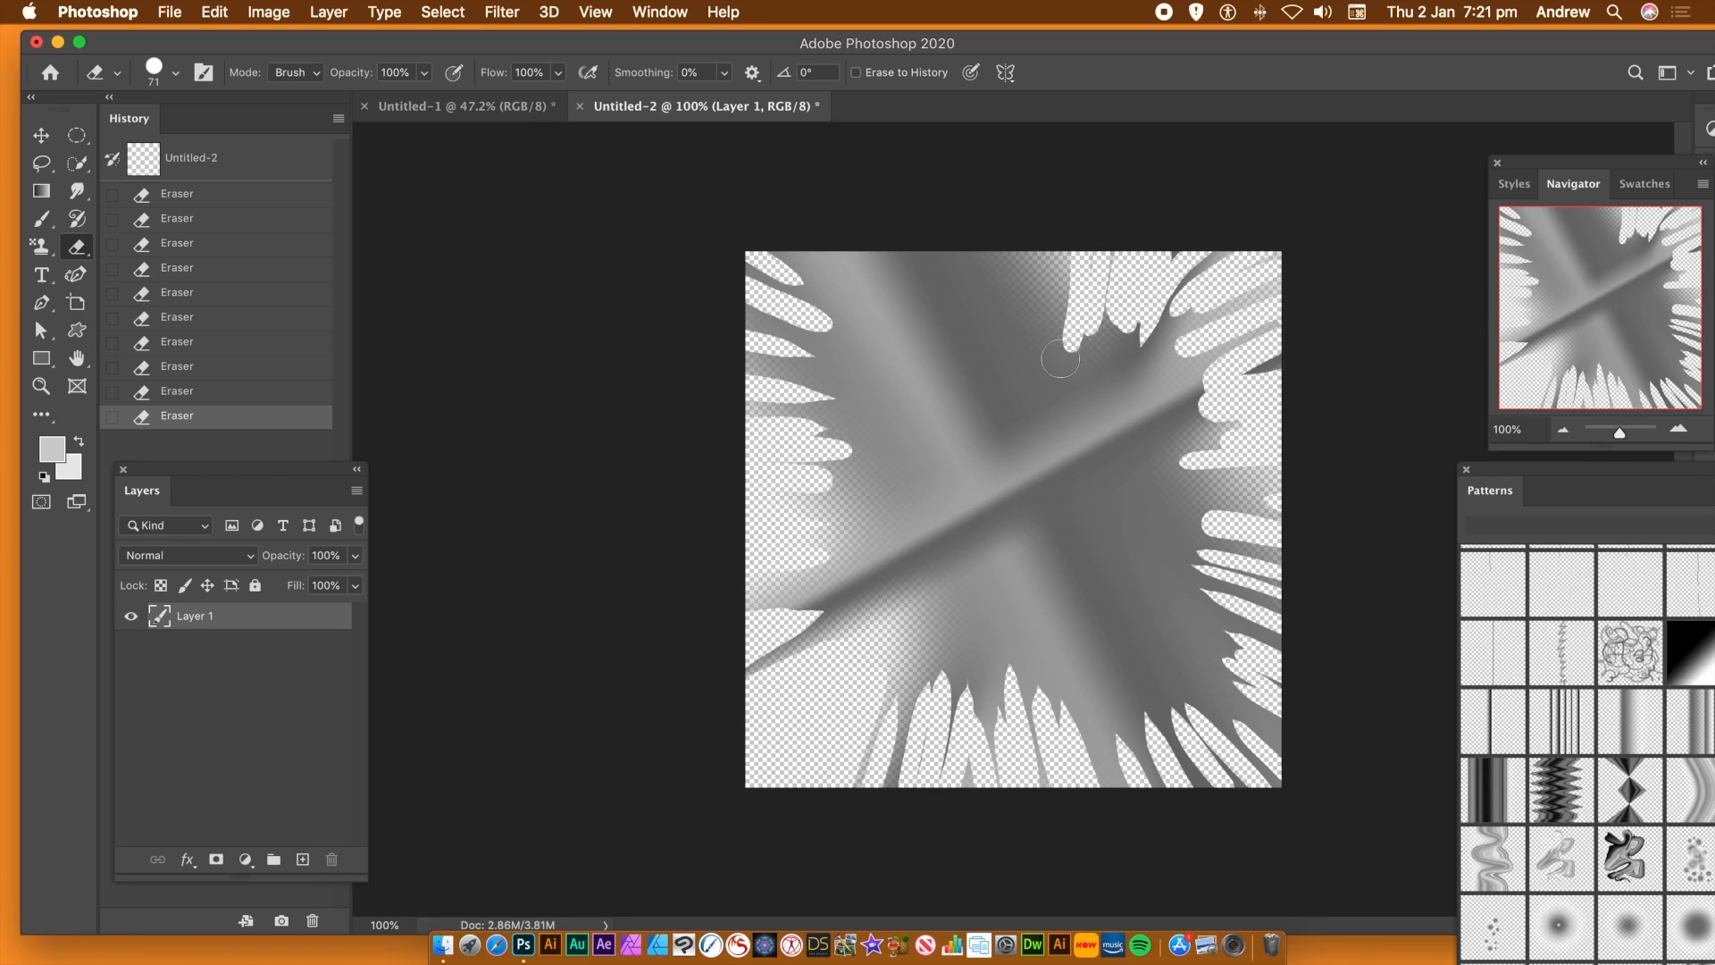
{"action": "mouse_move", "coordinate": [1032, 230]}
{"action": "left_mouse_down"}
{"action": "mouse_move", "coordinate": [1052, 294]}
{"action": "mouse_move", "coordinate": [1030, 378]}
{"action": "mouse_move", "coordinate": [1018, 216]}
{"action": "mouse_move", "coordinate": [1024, 333]}
{"action": "mouse_move", "coordinate": [992, 232]}
{"action": "mouse_move", "coordinate": [1008, 333]}
{"action": "mouse_move", "coordinate": [968, 235]}
{"action": "mouse_move", "coordinate": [1008, 346]}
{"action": "mouse_move", "coordinate": [924, 254]}
{"action": "mouse_move", "coordinate": [977, 319]}
{"action": "mouse_move", "coordinate": [861, 224]}
{"action": "mouse_move", "coordinate": [986, 367]}
{"action": "left_mouse_up"}
{"action": "mouse_move", "coordinate": [808, 227]}
{"action": "left_mouse_down"}
{"action": "mouse_move", "coordinate": [934, 354]}
{"action": "mouse_move", "coordinate": [835, 284]}
{"action": "mouse_move", "coordinate": [889, 342]}
{"action": "left_mouse_up"}
{"action": "left_click_drag", "start_coordinate": [797, 271], "coordinate": [900, 373]}
{"action": "mouse_move", "coordinate": [741, 275]}
{"action": "left_mouse_down"}
{"action": "mouse_move", "coordinate": [871, 372]}
{"action": "mouse_move", "coordinate": [812, 334]}
{"action": "mouse_move", "coordinate": [774, 350]}
{"action": "mouse_move", "coordinate": [880, 406]}
{"action": "left_mouse_up"}
Erase small round holes down the left side of the gradient shape
{"action": "left_click", "coordinate": [864, 487]}
{"action": "left_click", "coordinate": [858, 555]}
{"action": "left_click", "coordinate": [837, 612]}
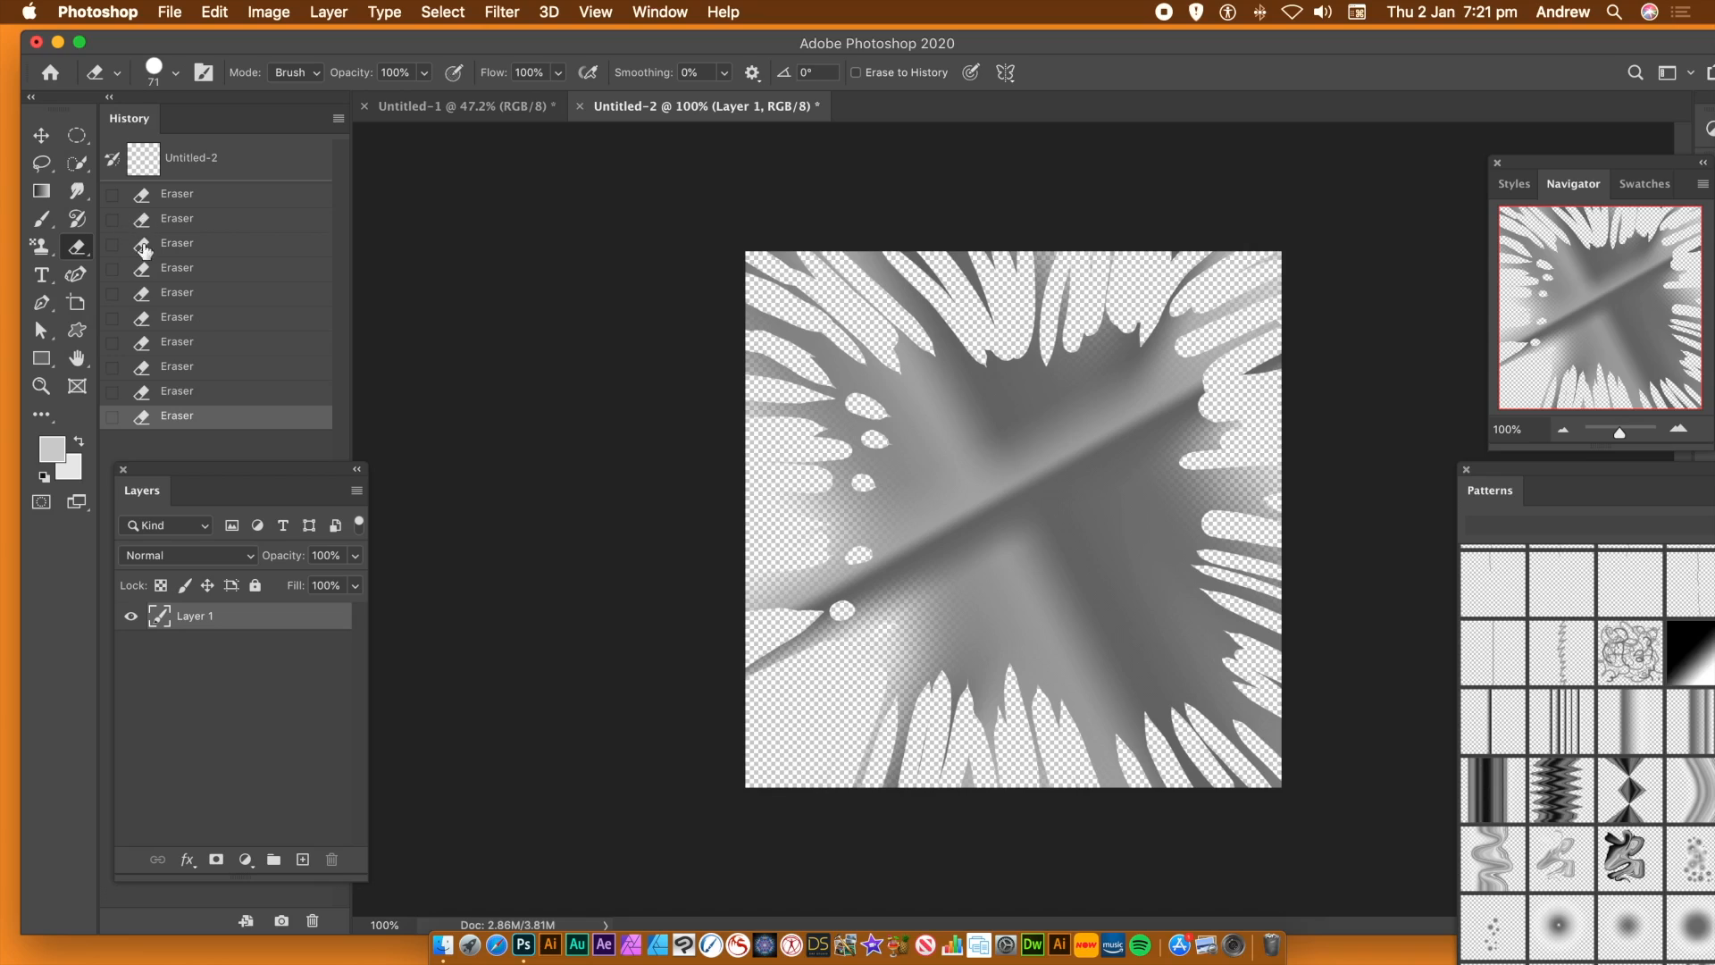
Scale the Layer 1 artwork down to about 87% around its centre
{"action": "left_click", "coordinate": [49, 141]}
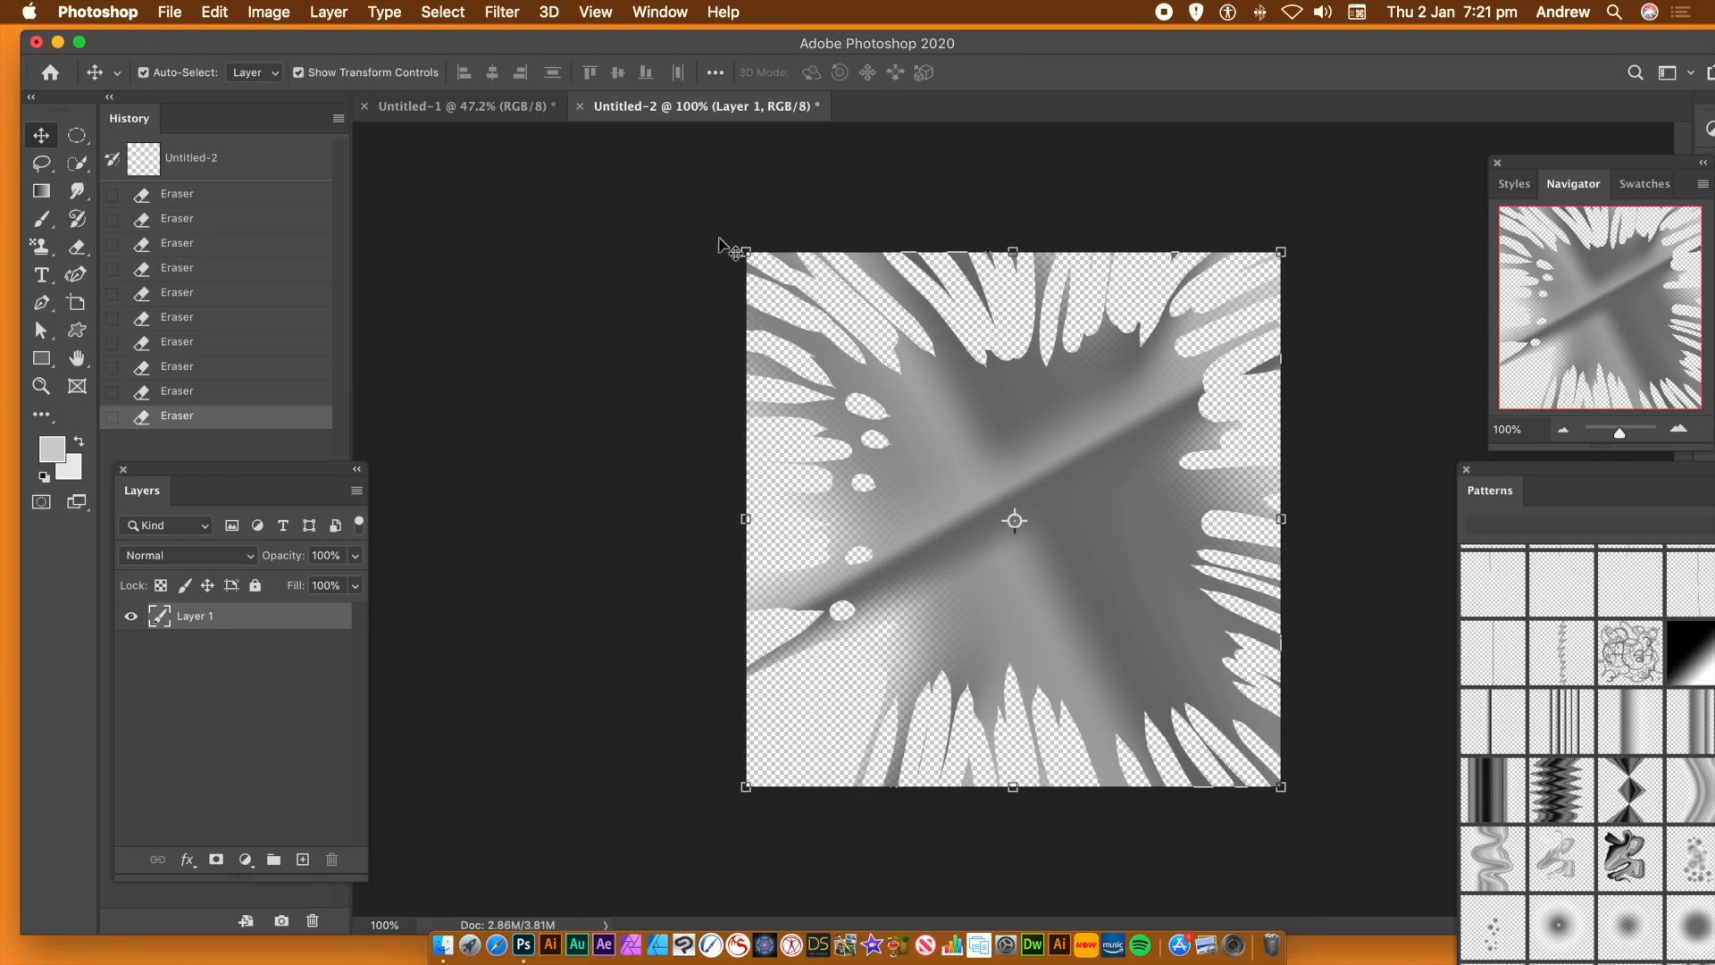
{"action": "left_click_drag", "start_coordinate": [742, 251], "coordinate": [812, 319]}
{"action": "left_click_drag", "start_coordinate": [1165, 539], "coordinate": [1134, 504]}
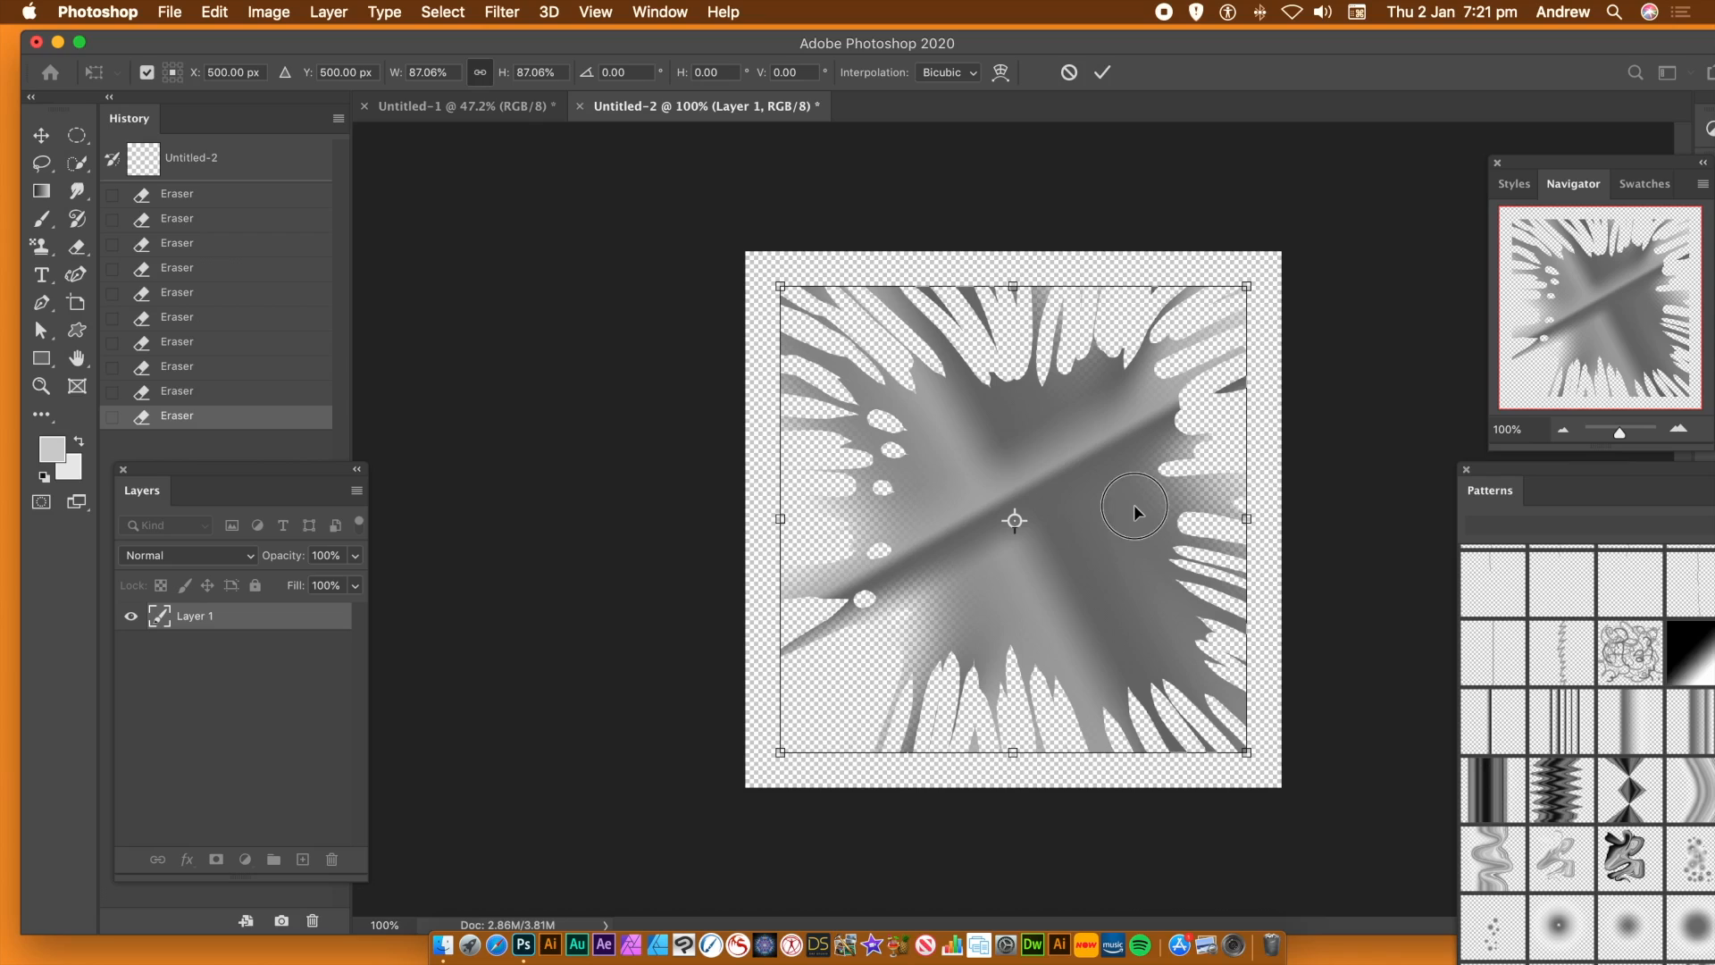
{"action": "key", "text": "Return"}
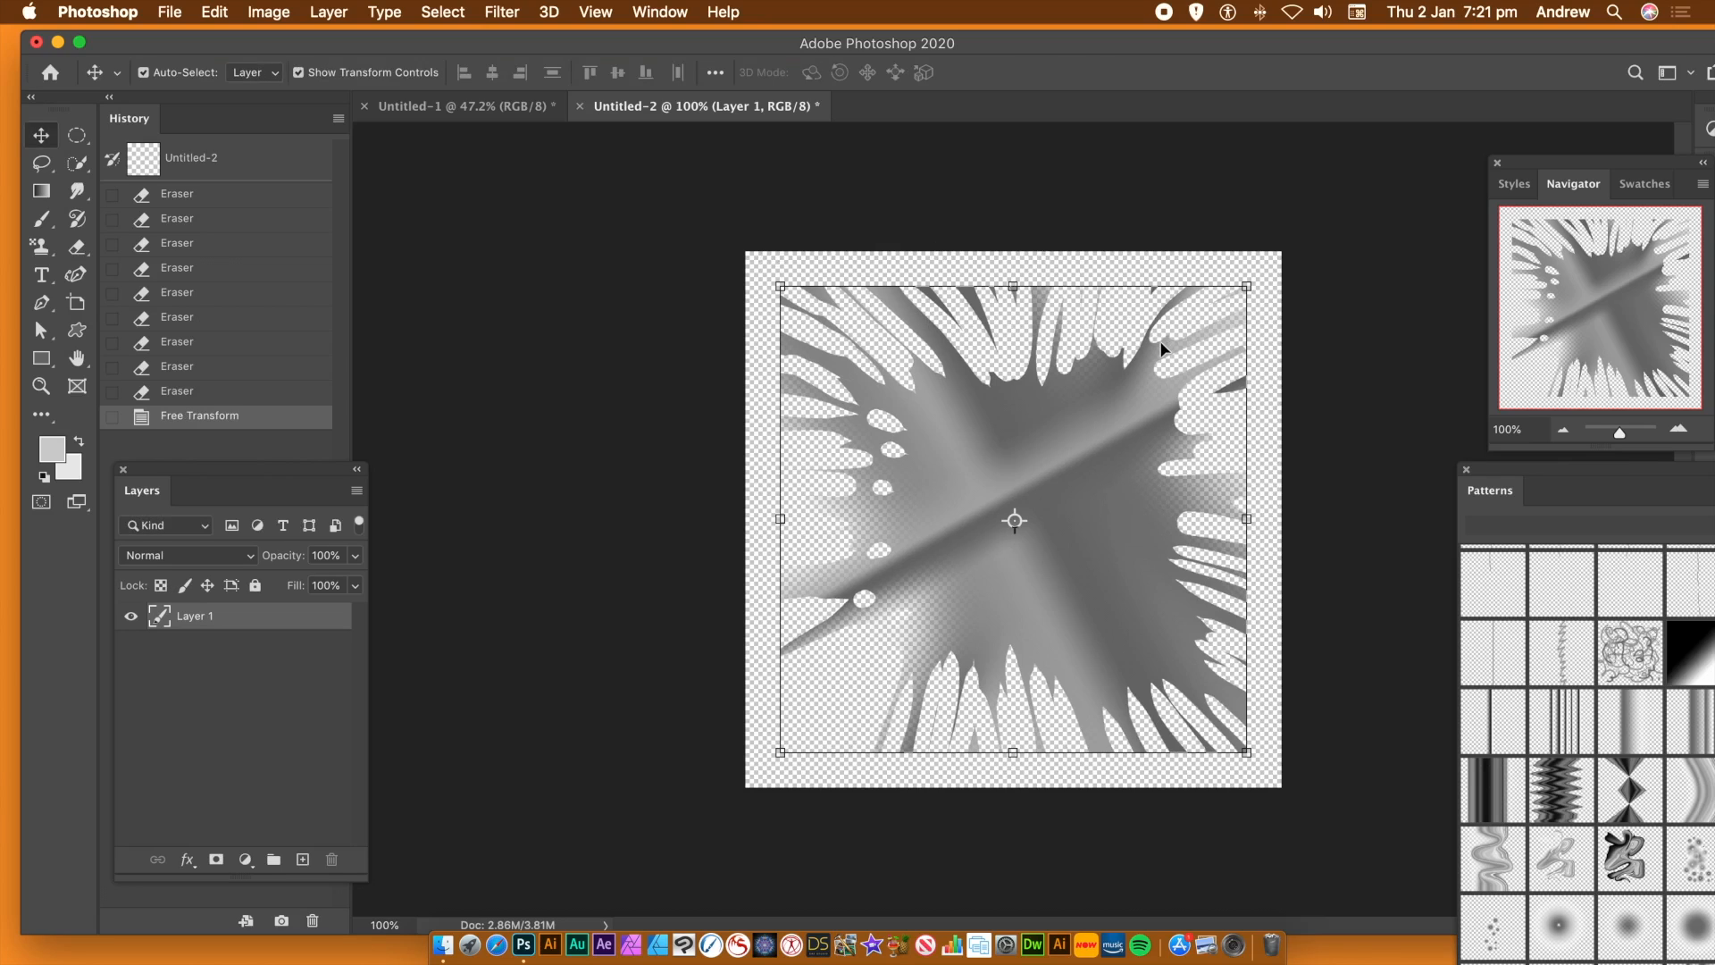
Erase the stray fragments around the upper part of the splatter shape, including the isolated piece near its right edge
{"action": "left_click", "coordinate": [76, 250]}
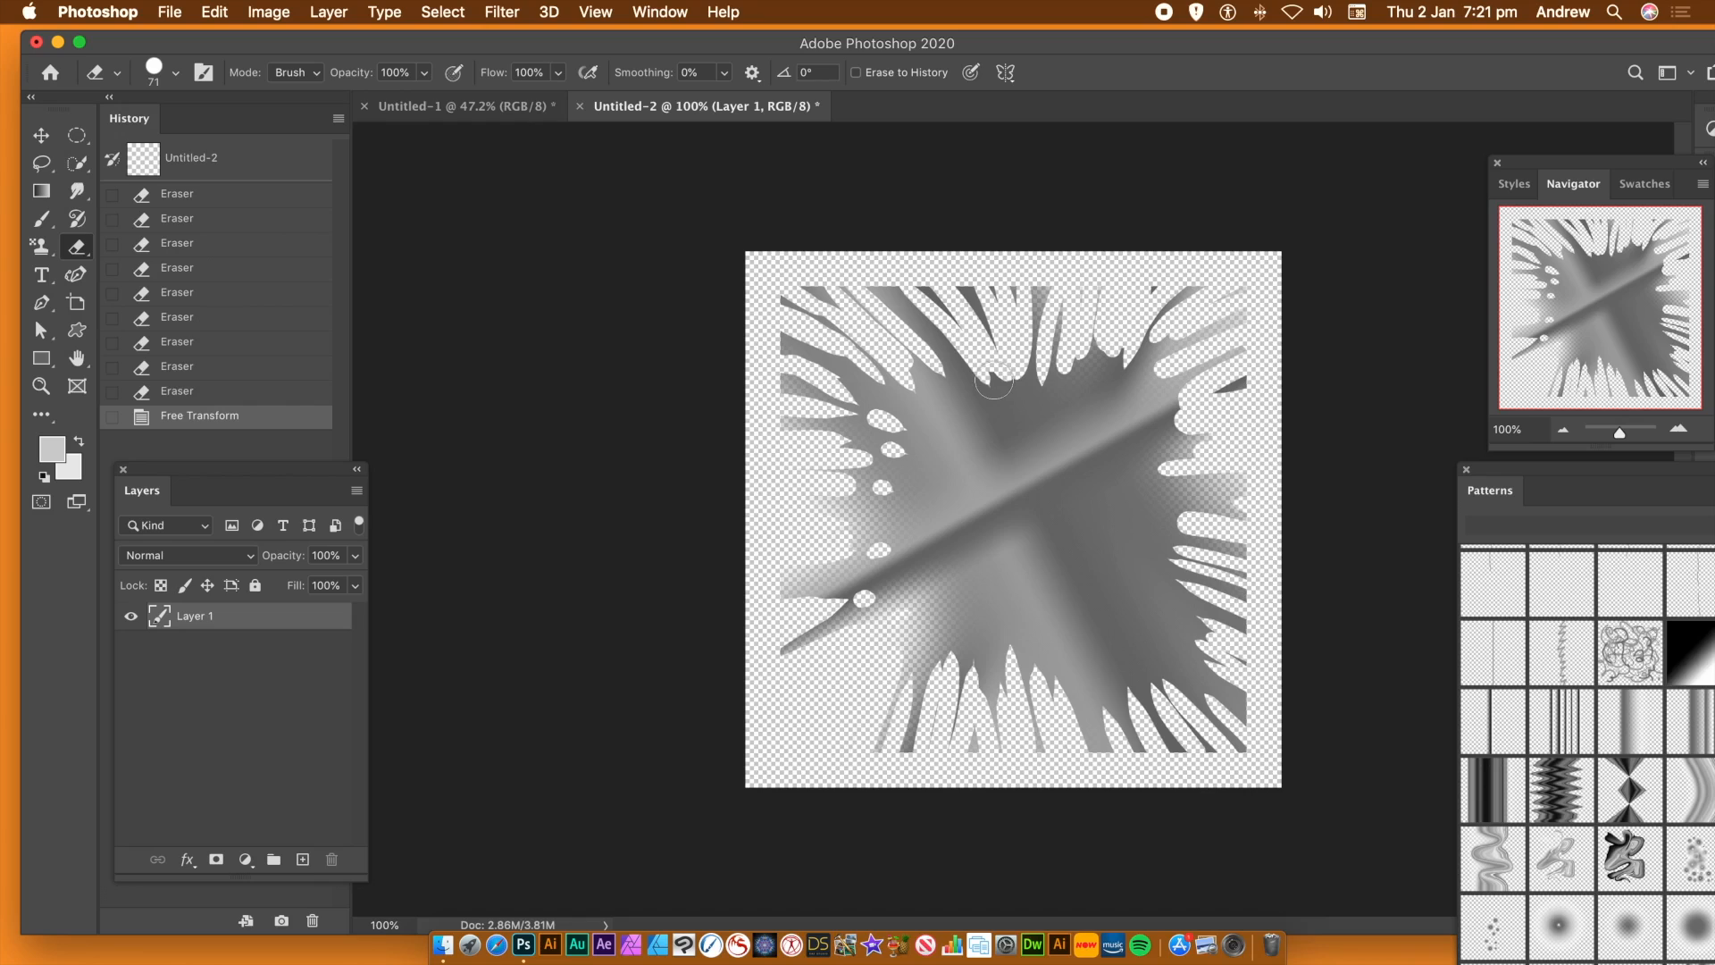
{"action": "left_click", "coordinate": [1003, 299]}
{"action": "left_click", "coordinate": [1152, 290]}
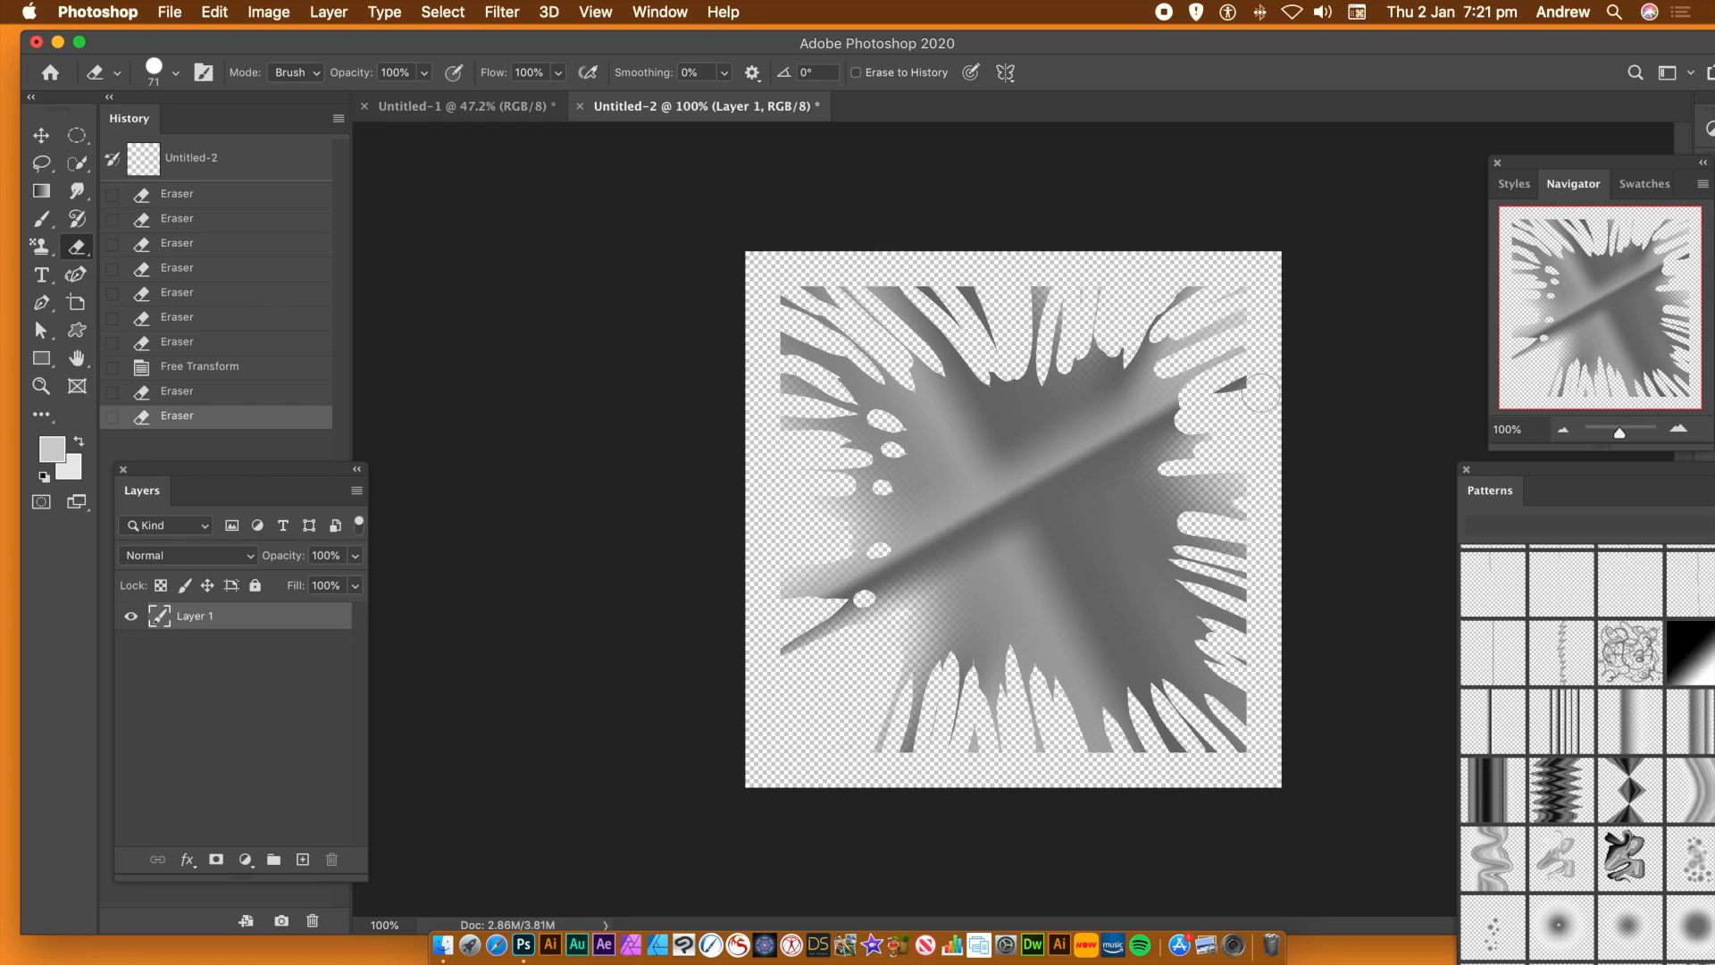
{"action": "left_click_drag", "start_coordinate": [1233, 382], "coordinate": [1219, 391]}
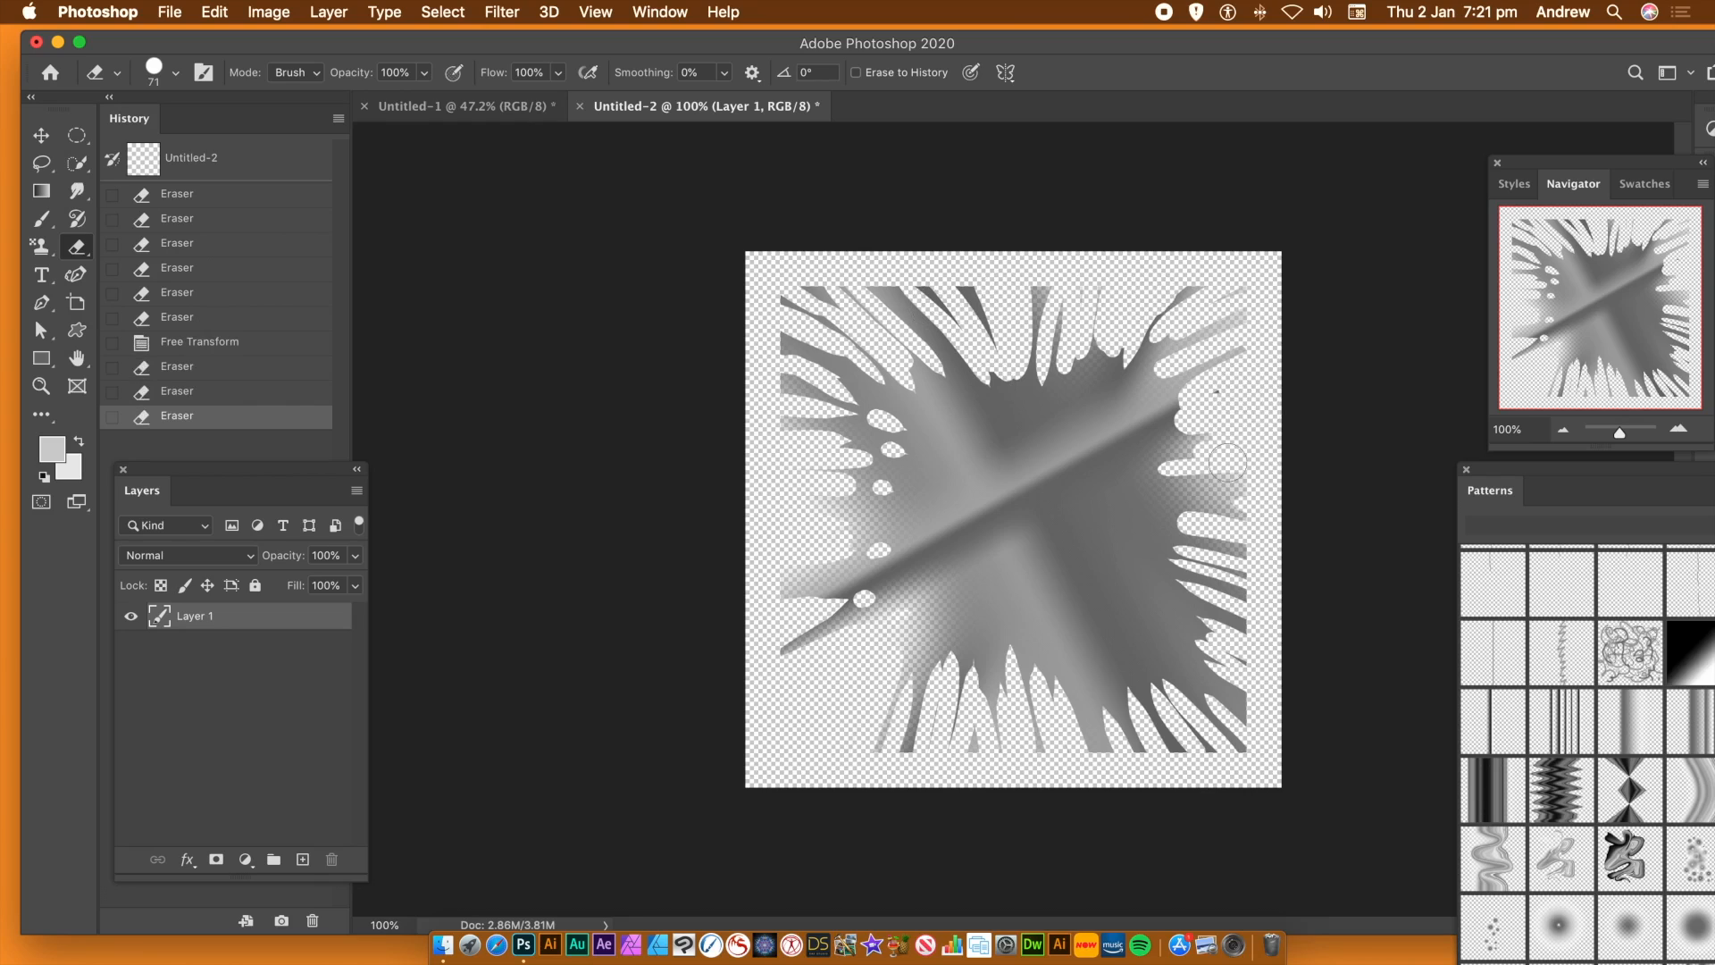
{"action": "left_click", "coordinate": [1225, 395]}
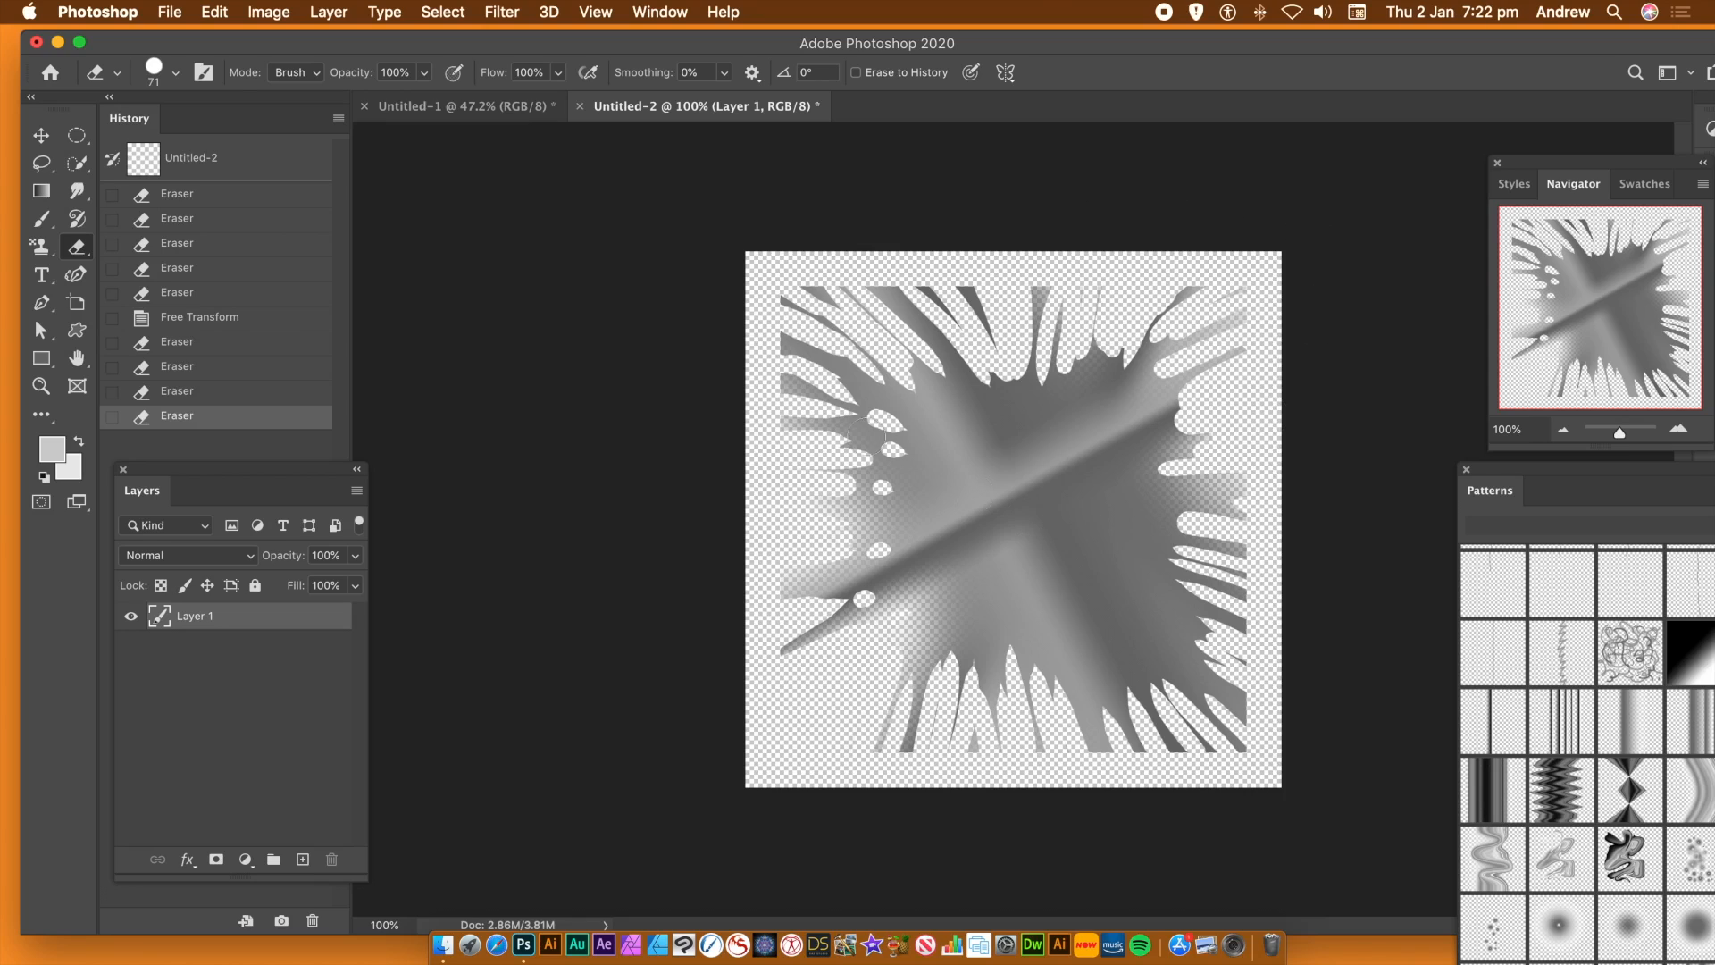
Distort the Layer 1 splatter into a tapered fan, pulling both upper corners together and nudging the lower-left corner inward
{"action": "left_click", "coordinate": [215, 13]}
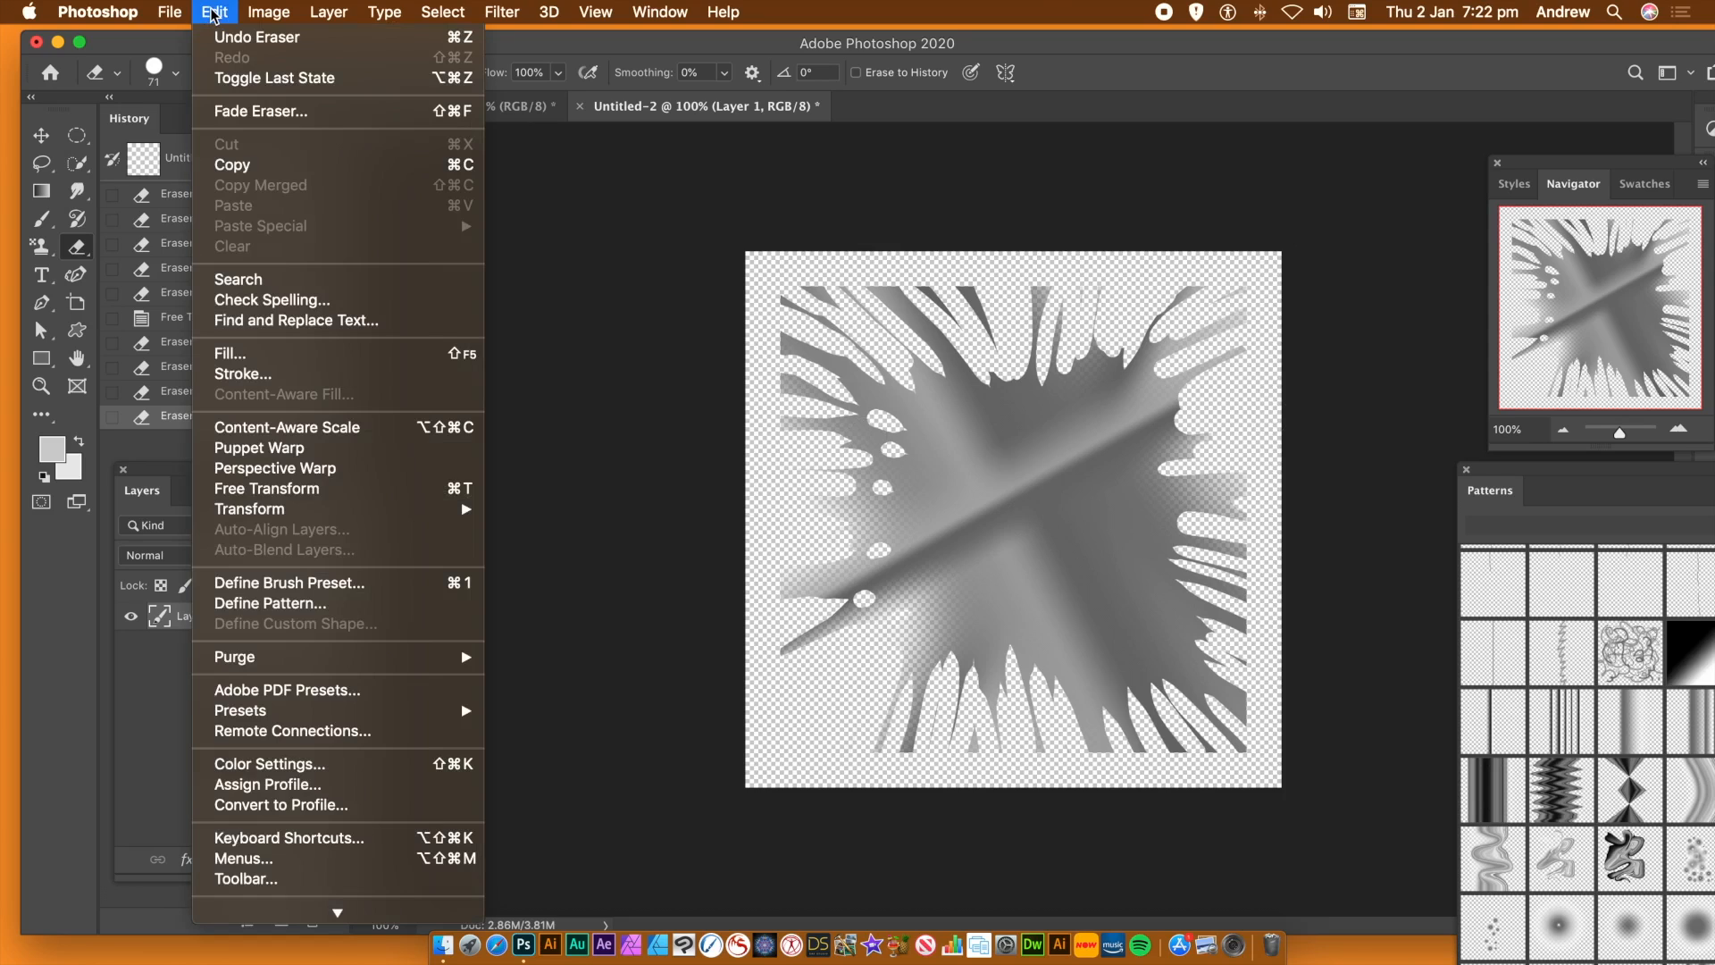
{"action": "mouse_move", "coordinate": [168, 13]}
{"action": "left_click", "coordinate": [44, 143]}
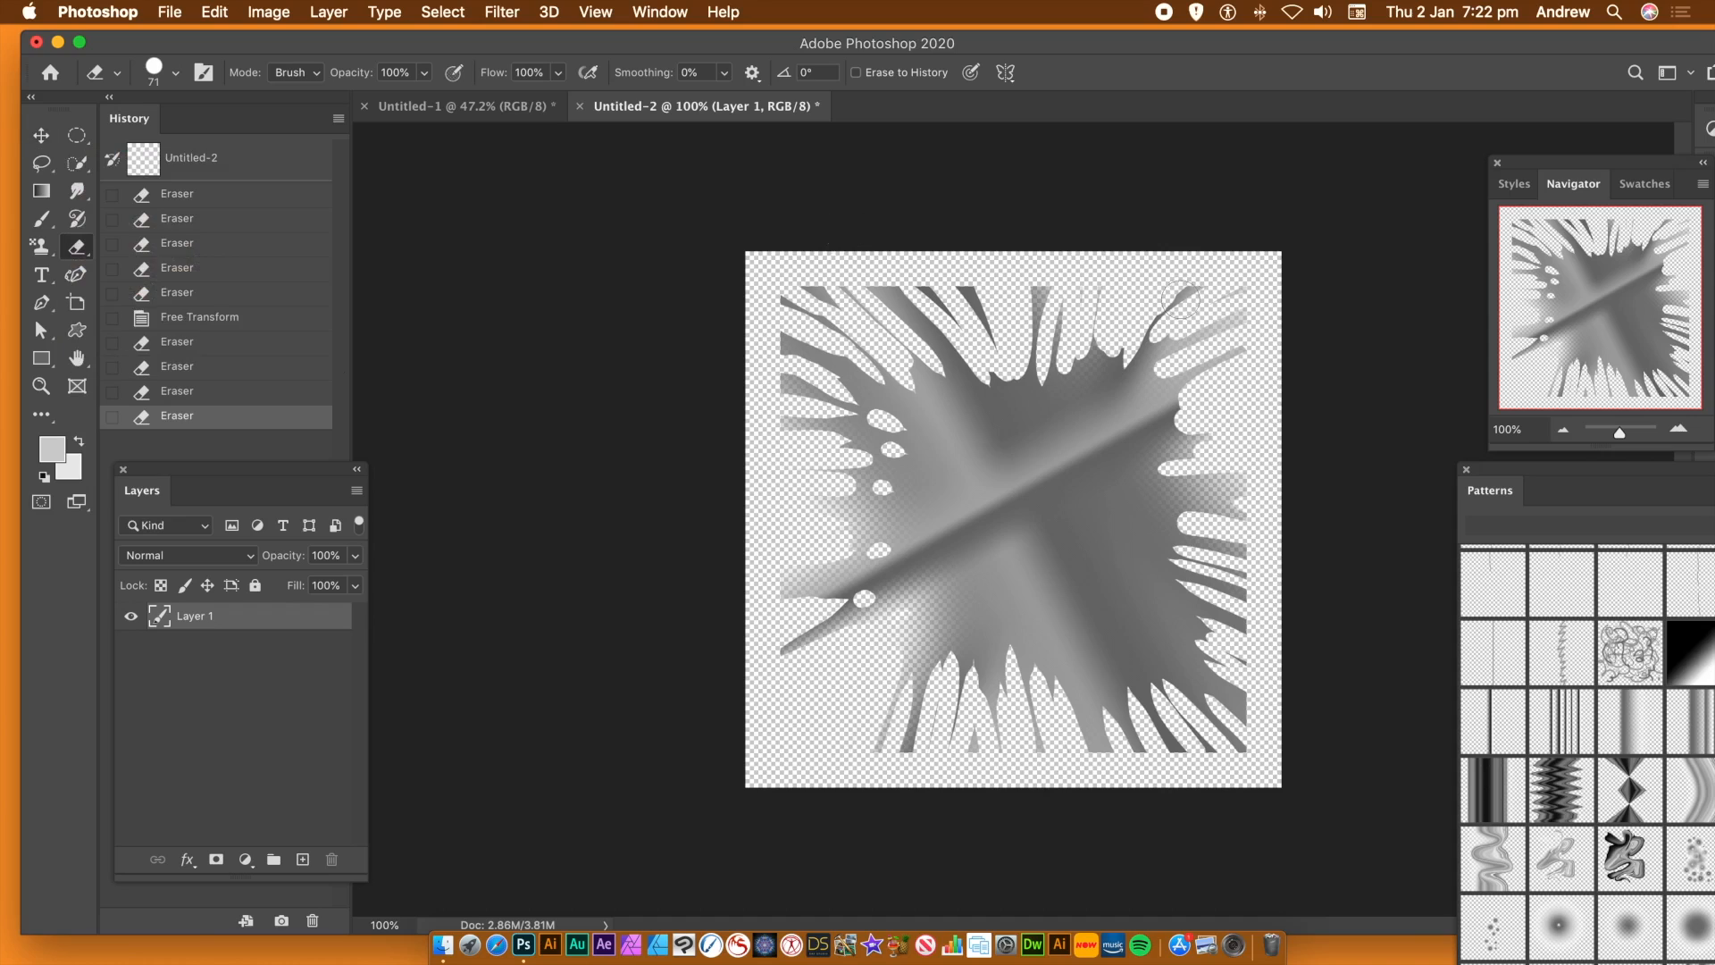
{"action": "left_click", "coordinate": [41, 135]}
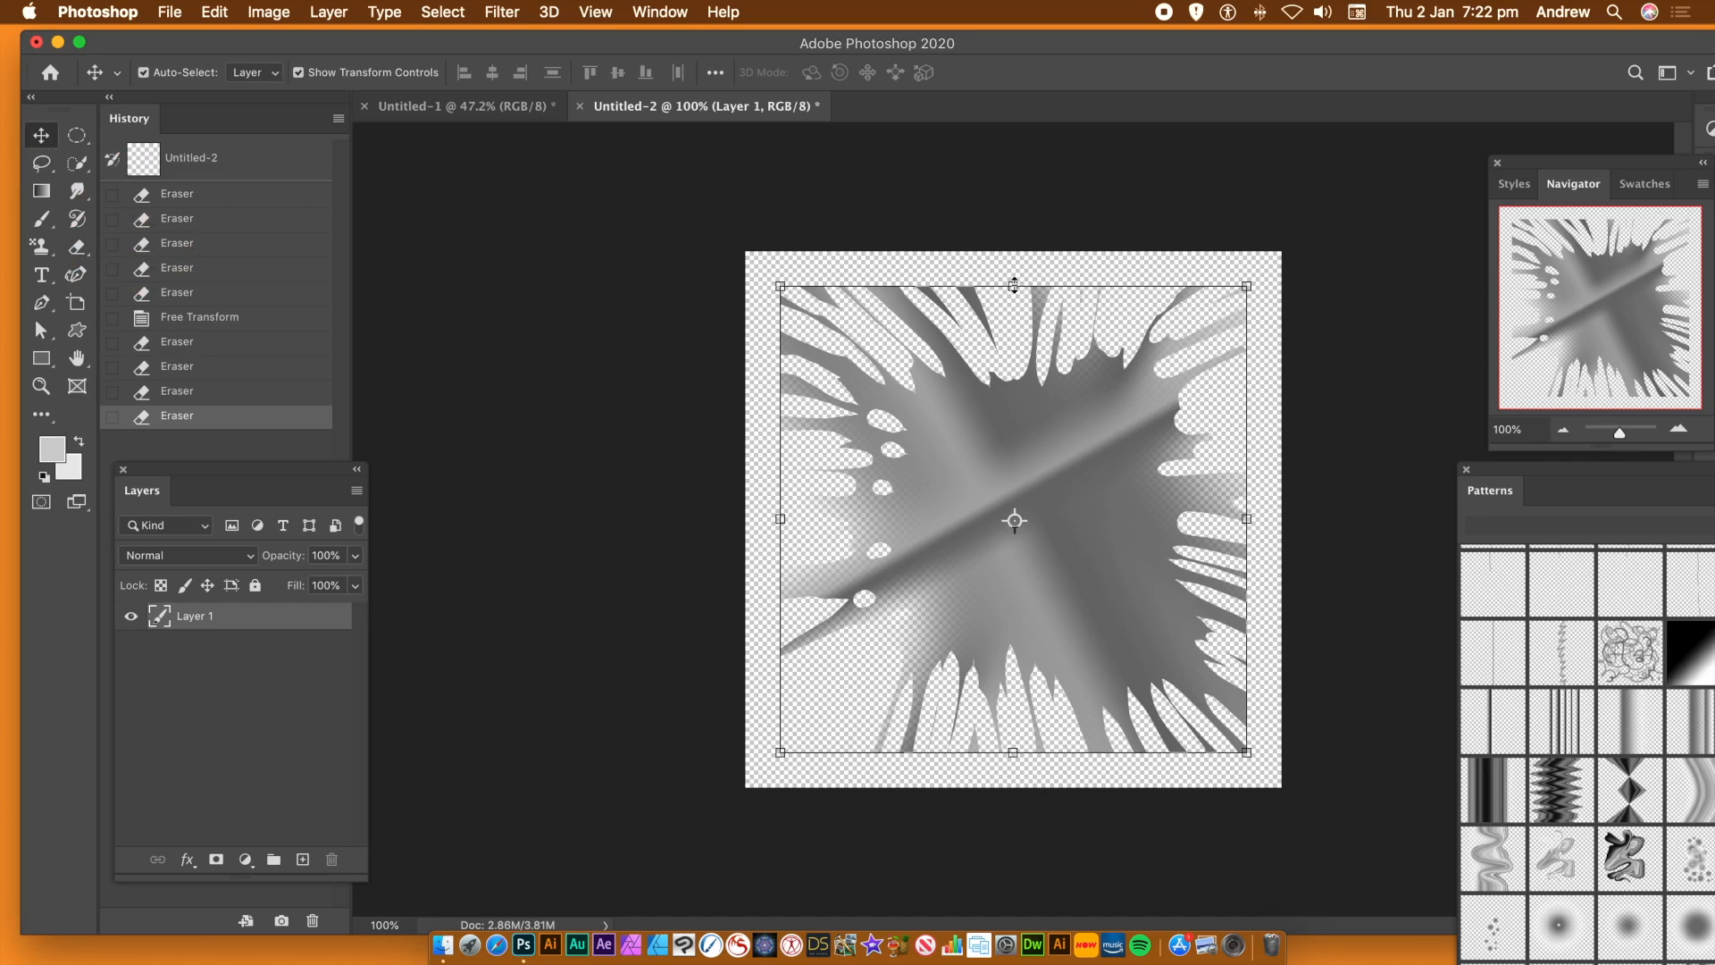
{"action": "left_click", "coordinate": [213, 13]}
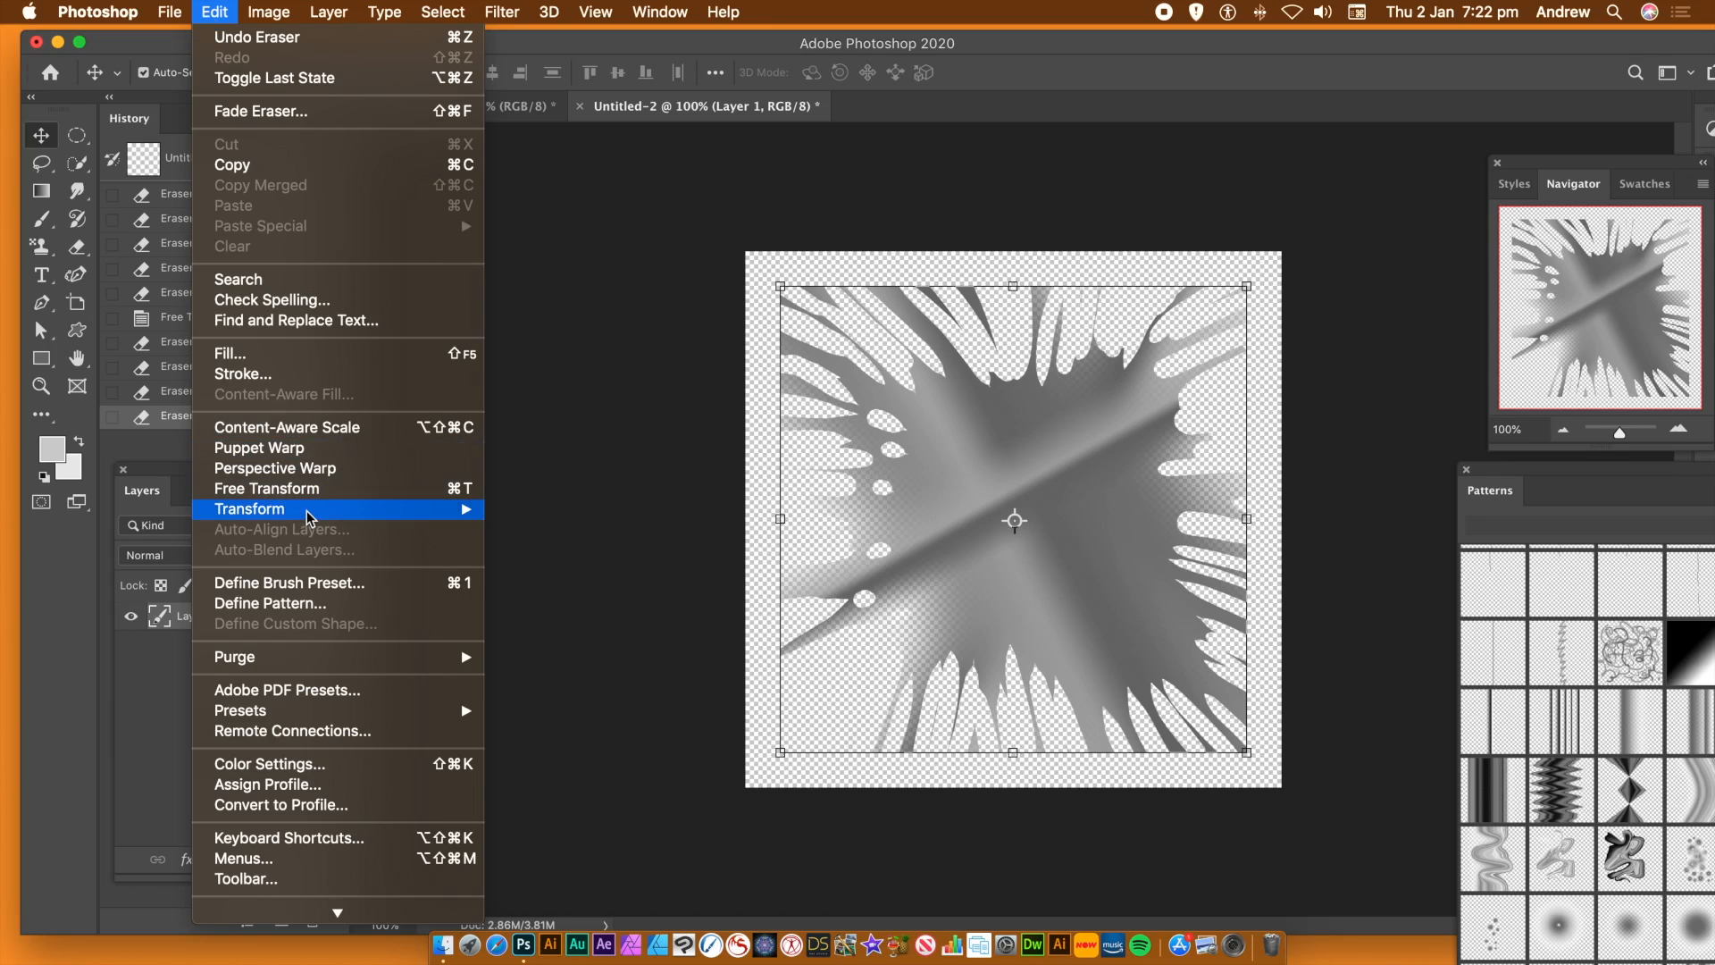
{"action": "mouse_move", "coordinate": [306, 517]}
{"action": "left_click", "coordinate": [563, 612]}
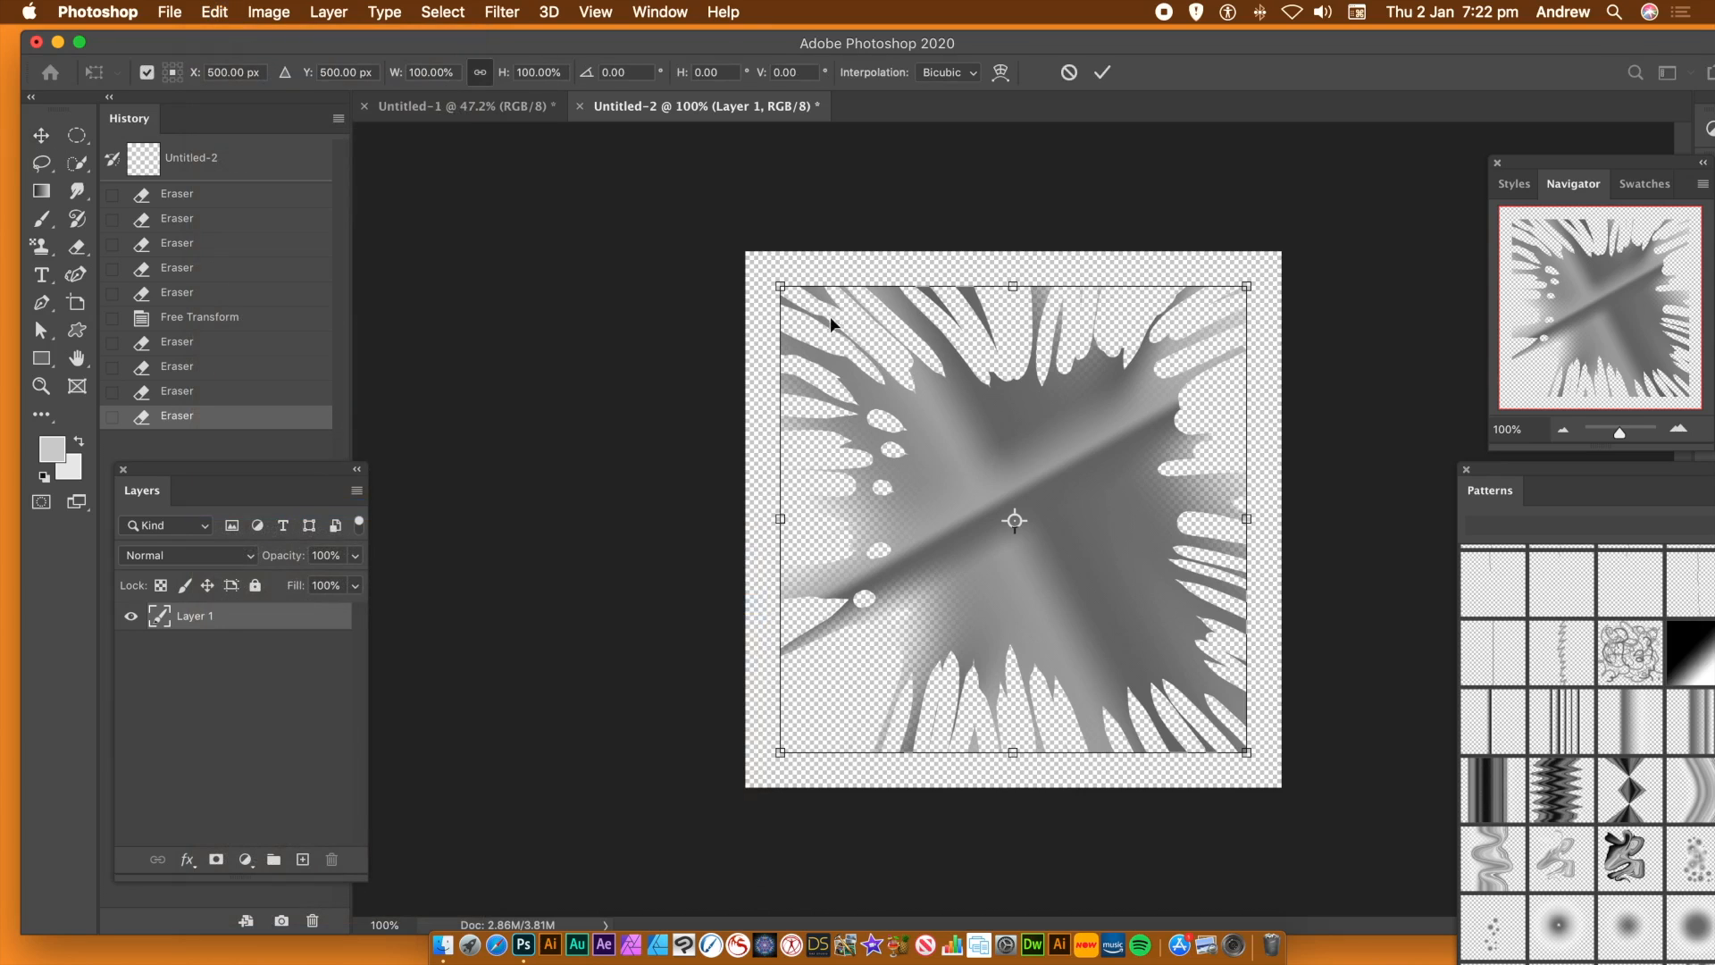
{"action": "left_click_drag", "start_coordinate": [780, 287], "coordinate": [933, 309]}
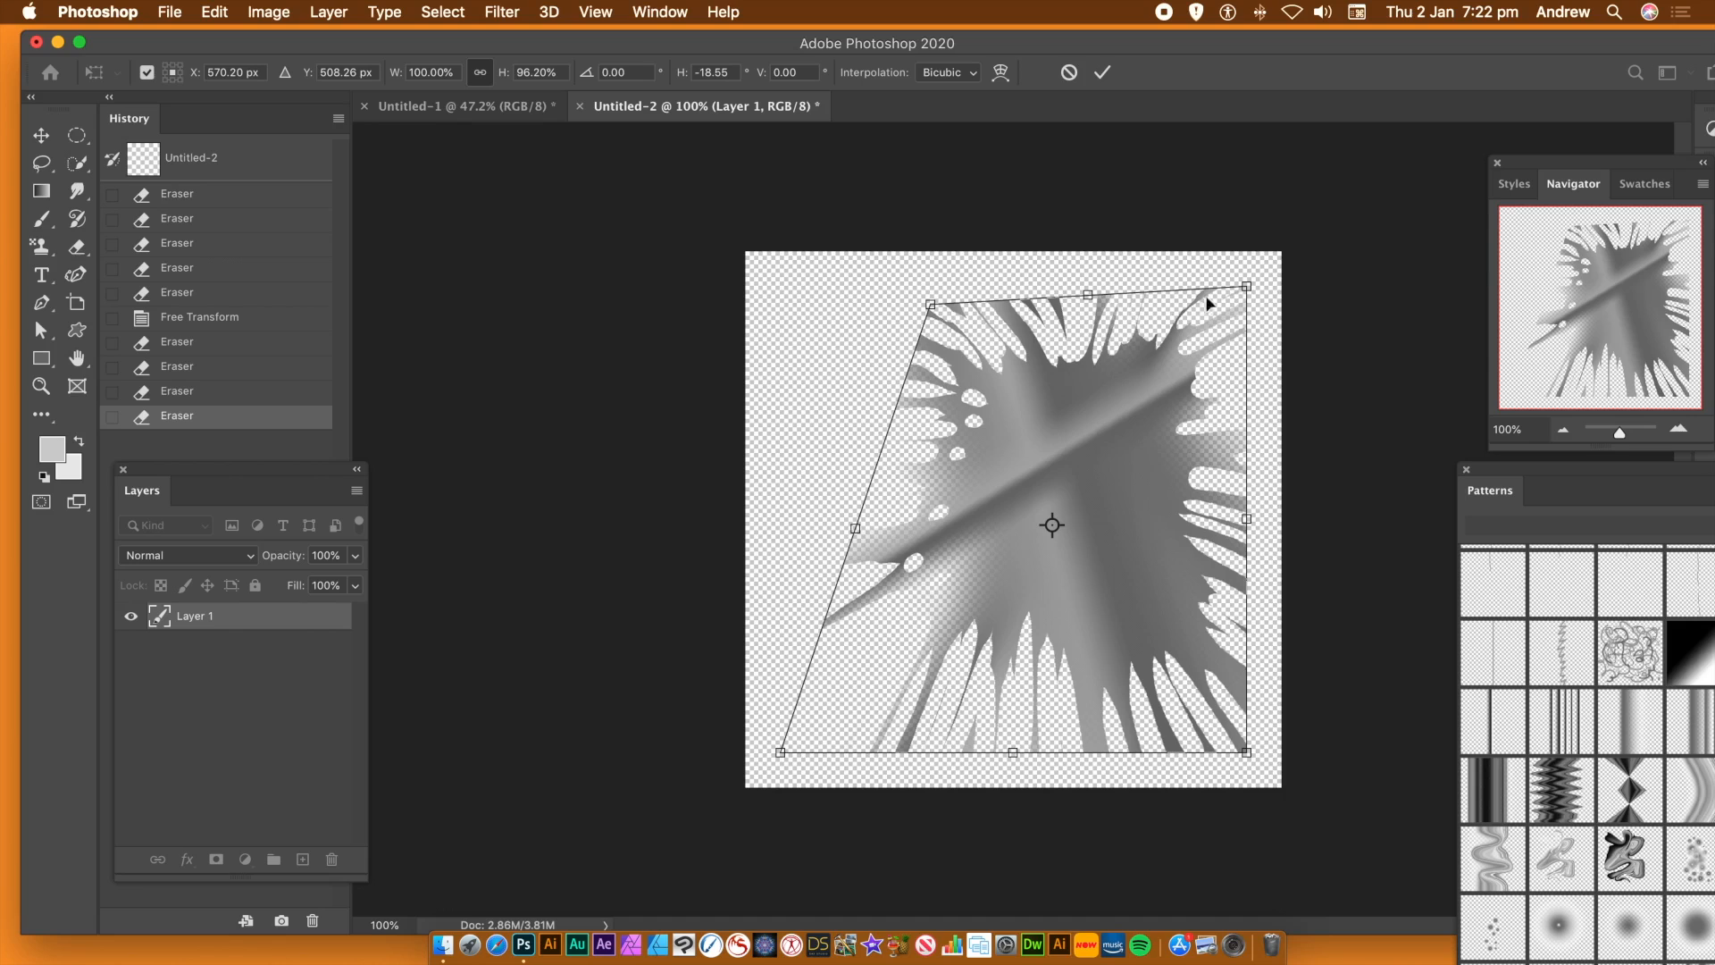
{"action": "left_click_drag", "start_coordinate": [1247, 288], "coordinate": [1022, 304]}
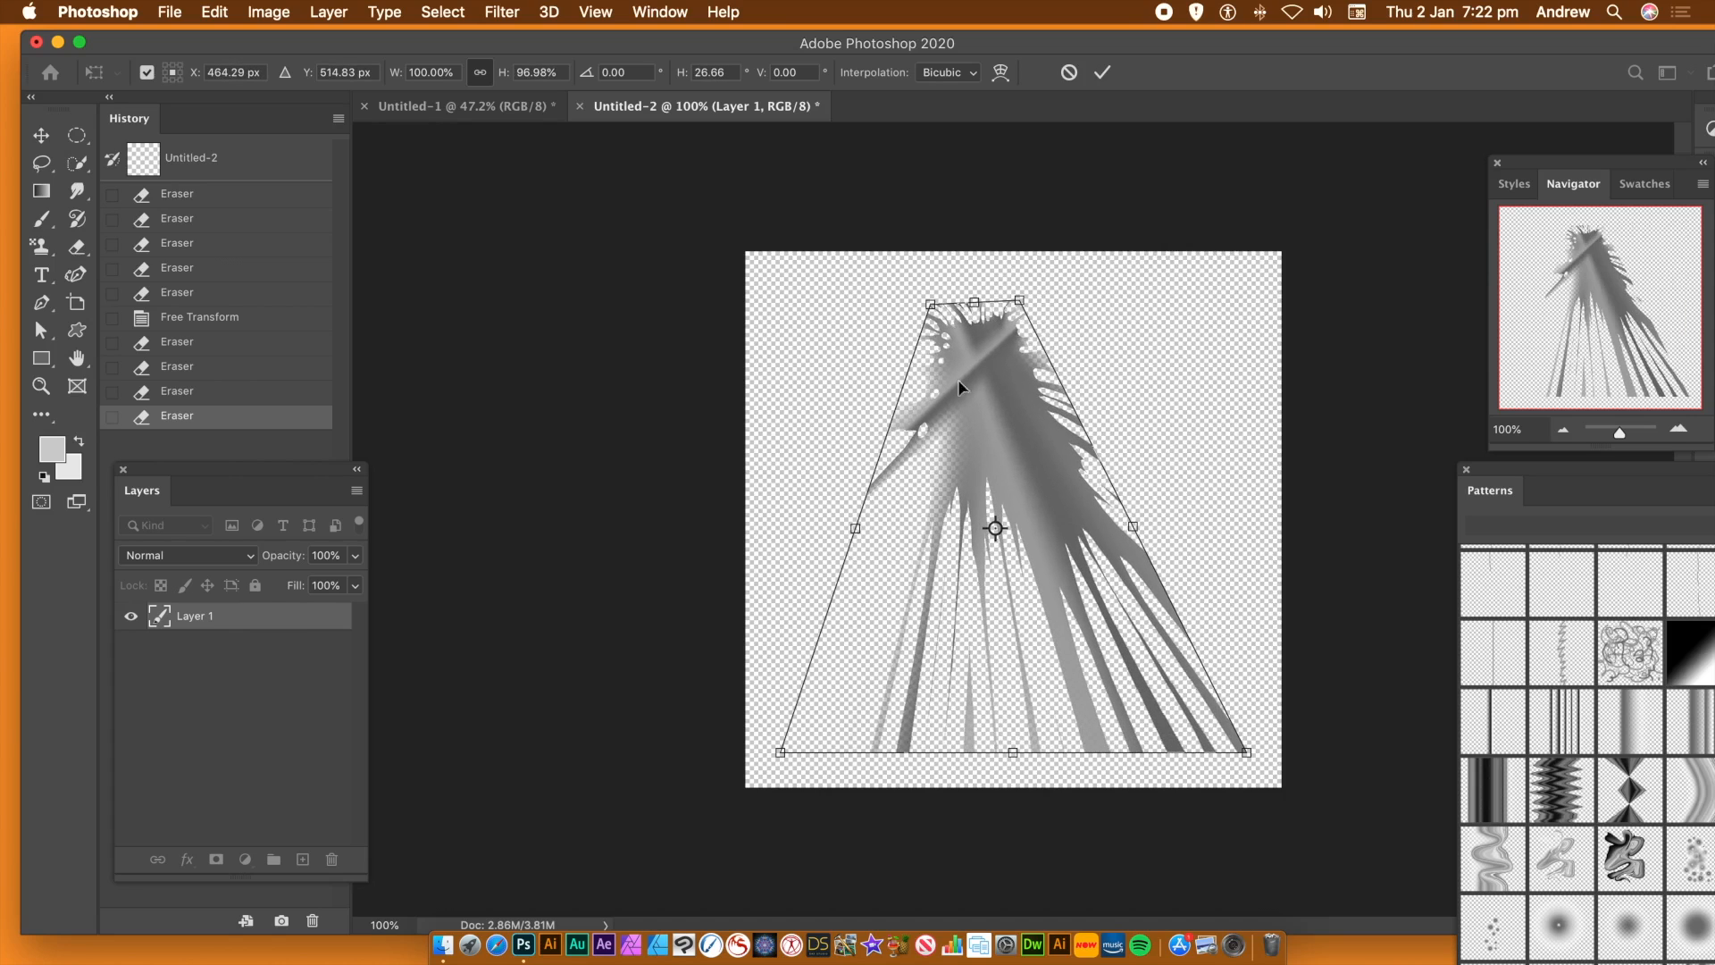
{"action": "left_click_drag", "start_coordinate": [787, 759], "coordinate": [812, 735]}
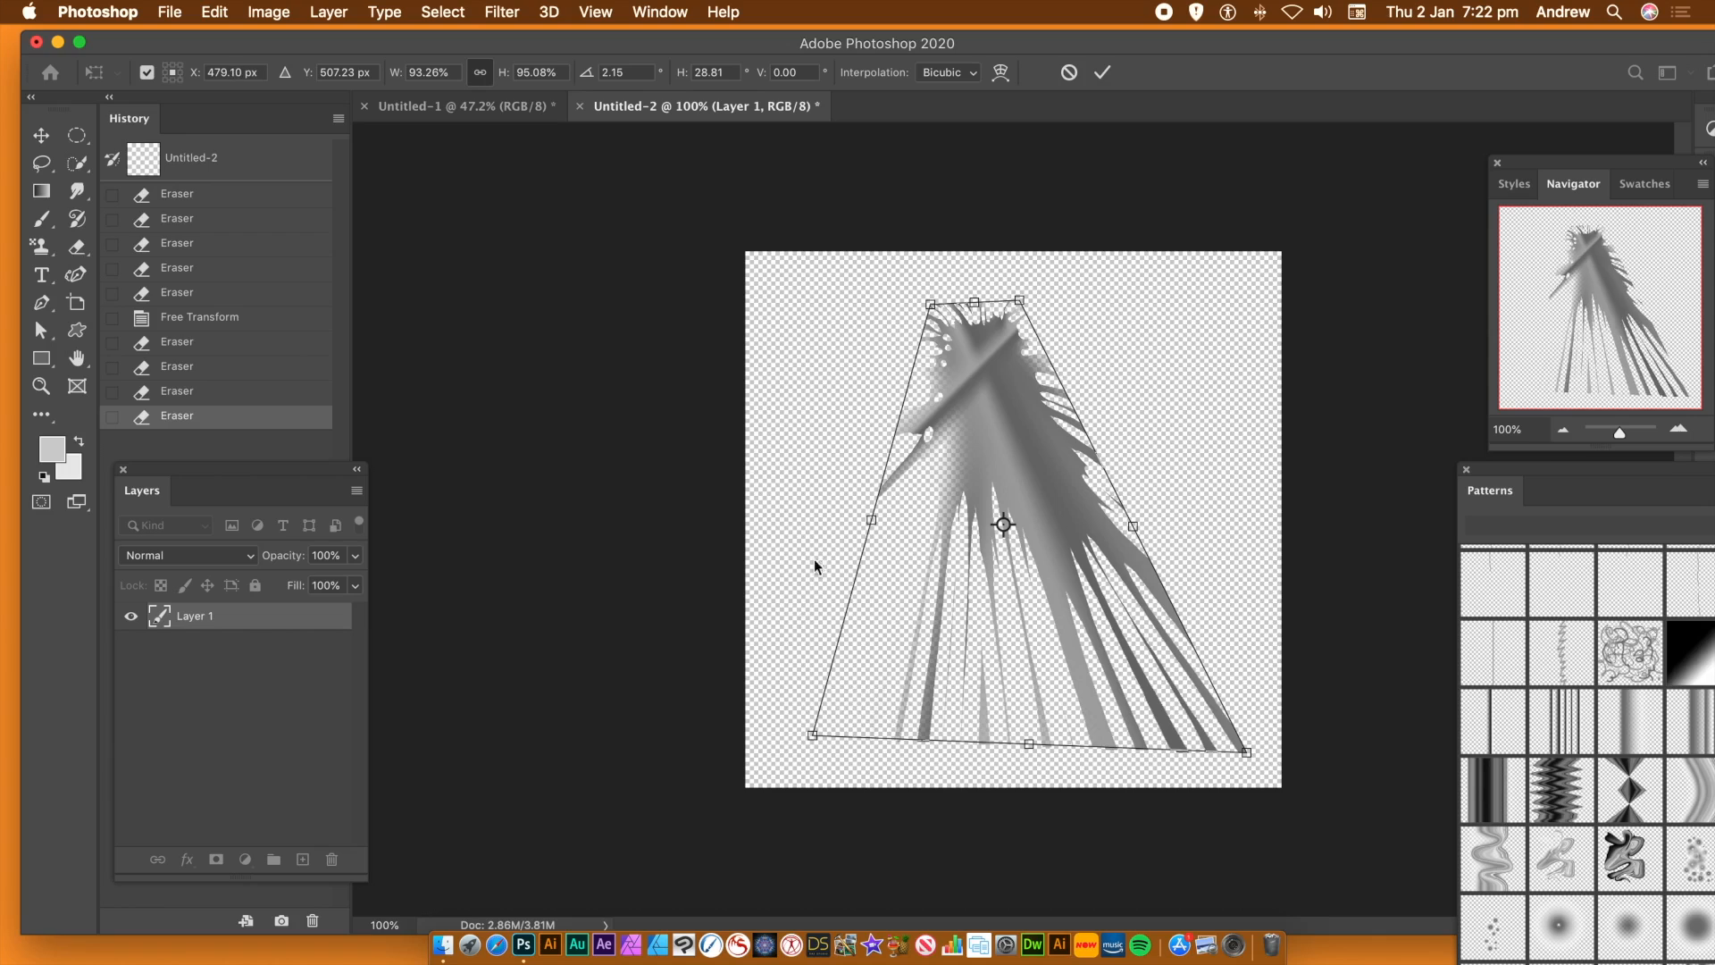
{"action": "left_click_drag", "start_coordinate": [931, 308], "coordinate": [949, 310]}
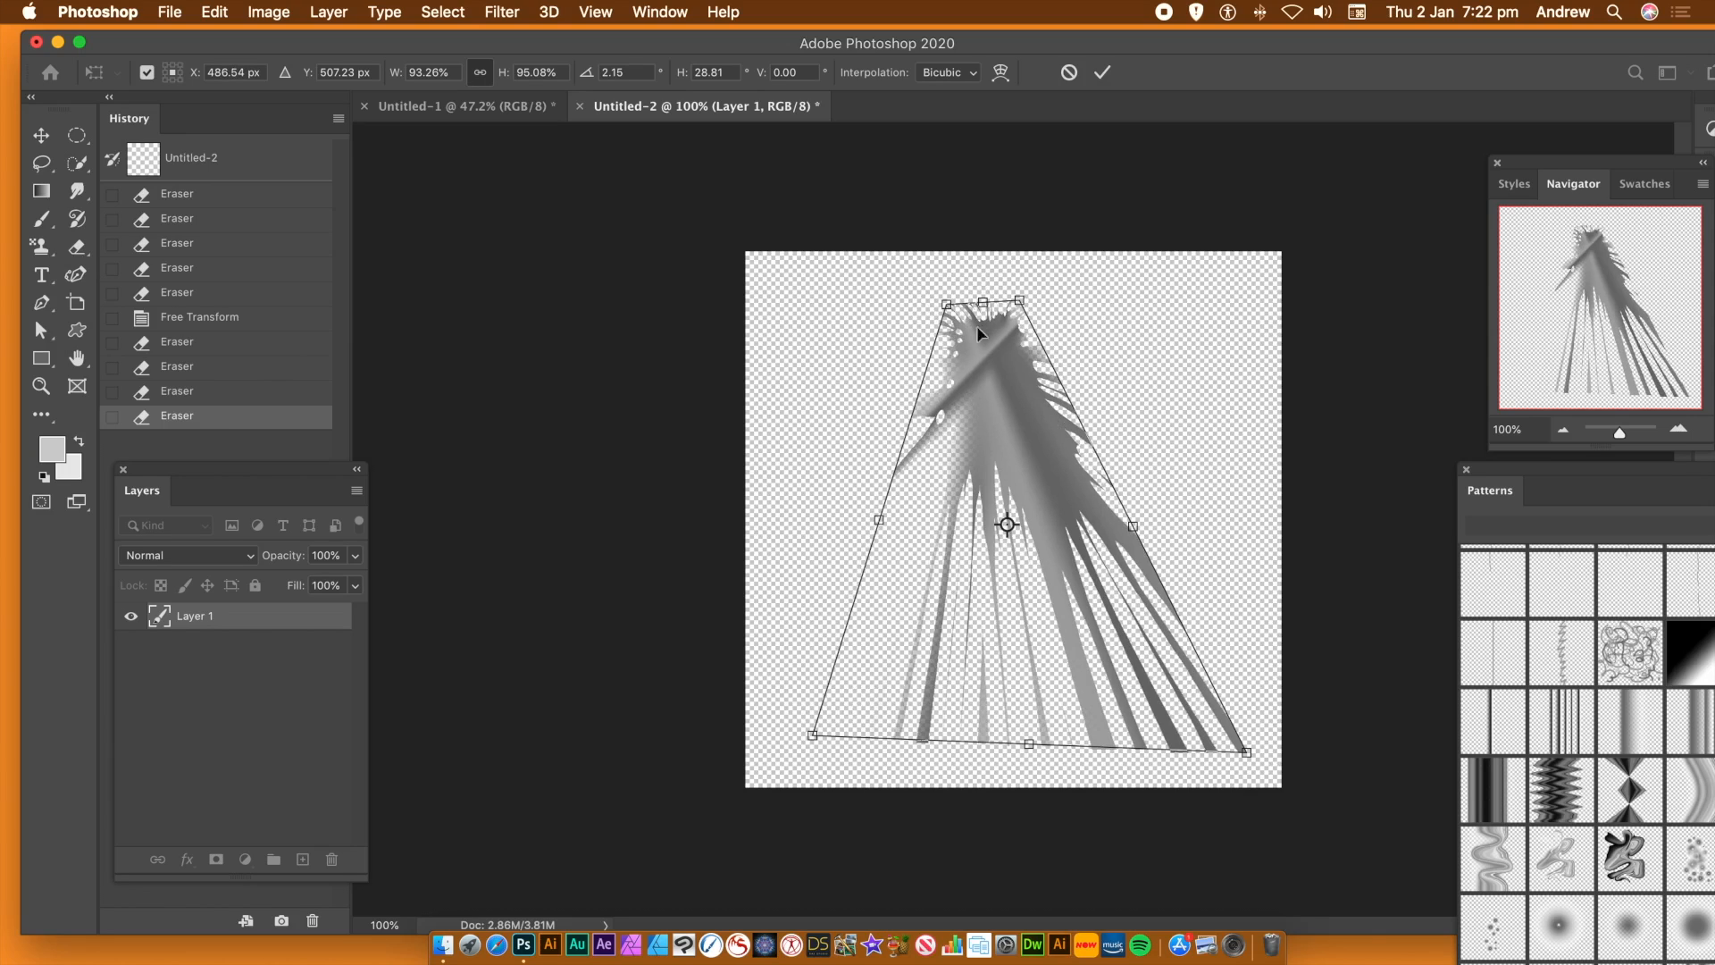
{"action": "left_click", "coordinate": [1100, 75]}
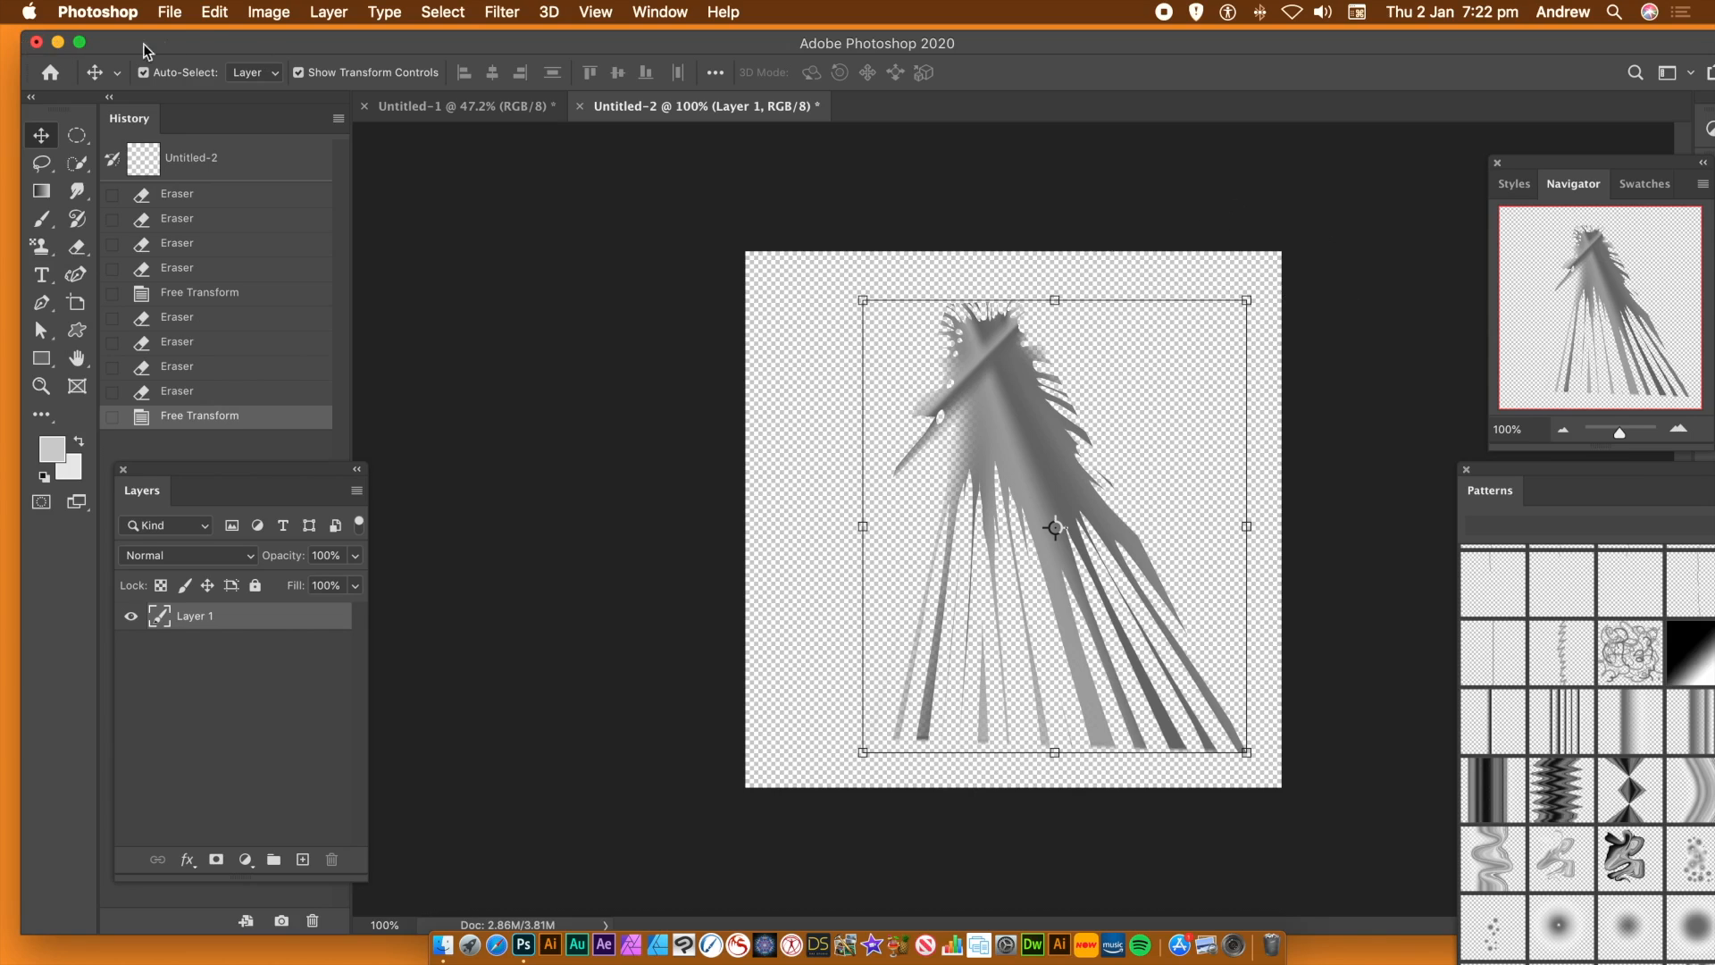
Define the upright tapered fan as a pattern, keeping the suggested name
{"action": "left_click", "coordinate": [223, 11]}
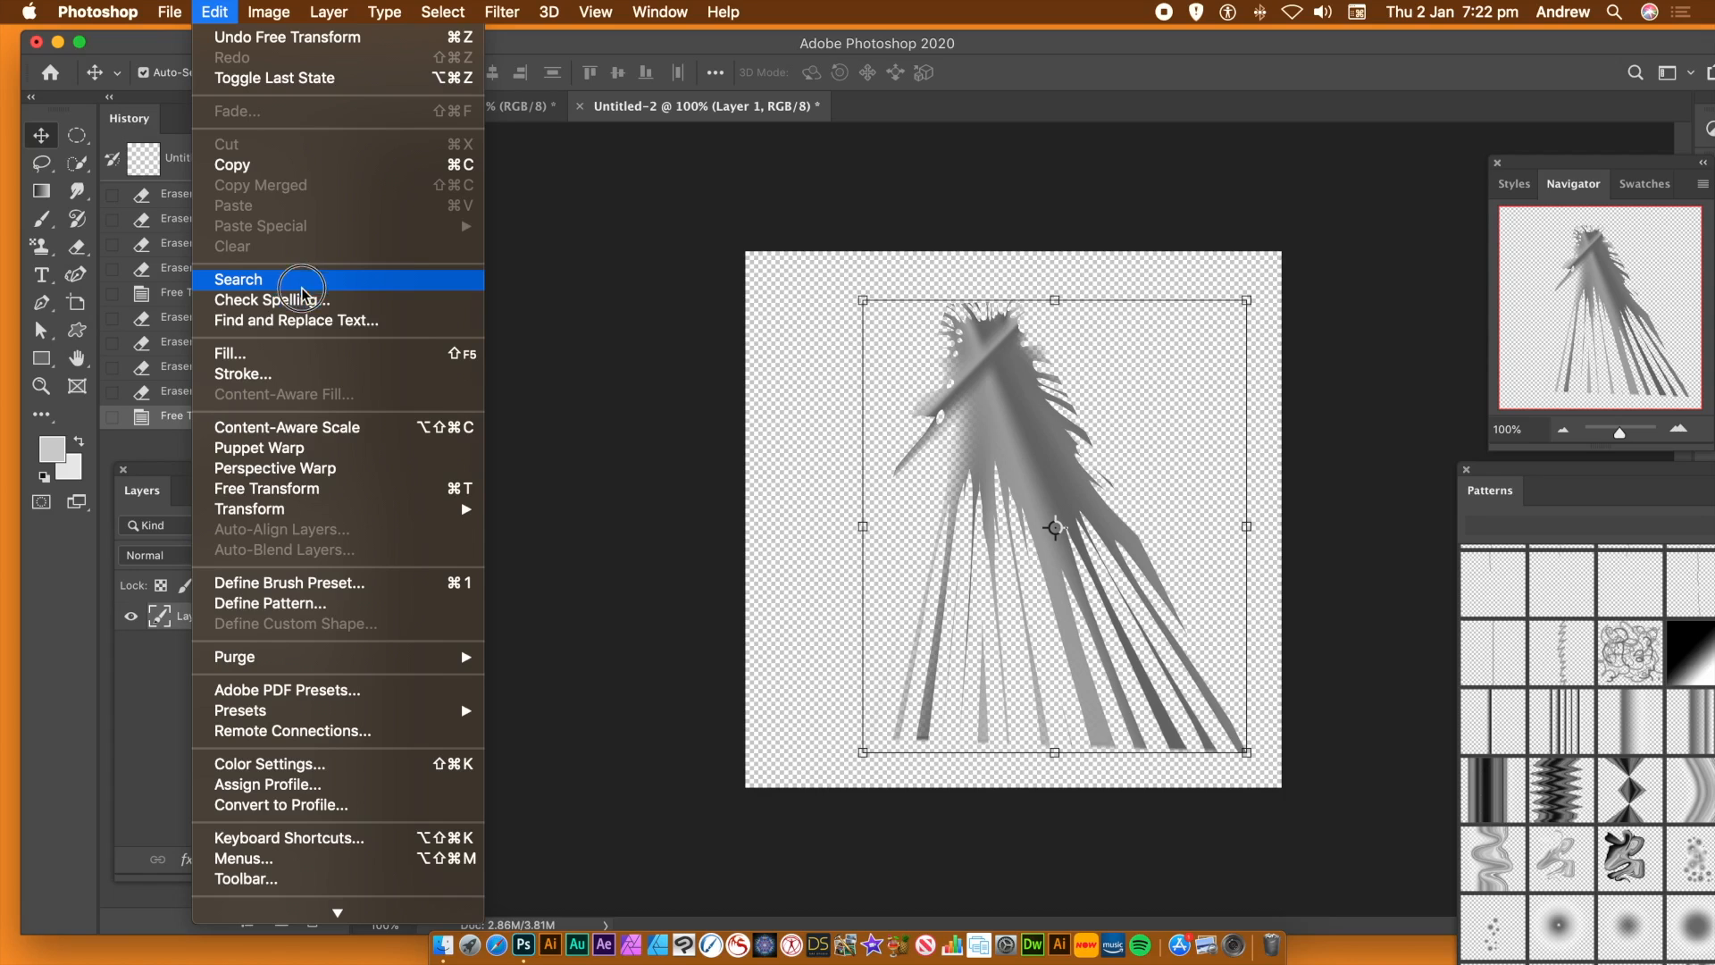
{"action": "left_click", "coordinate": [302, 611]}
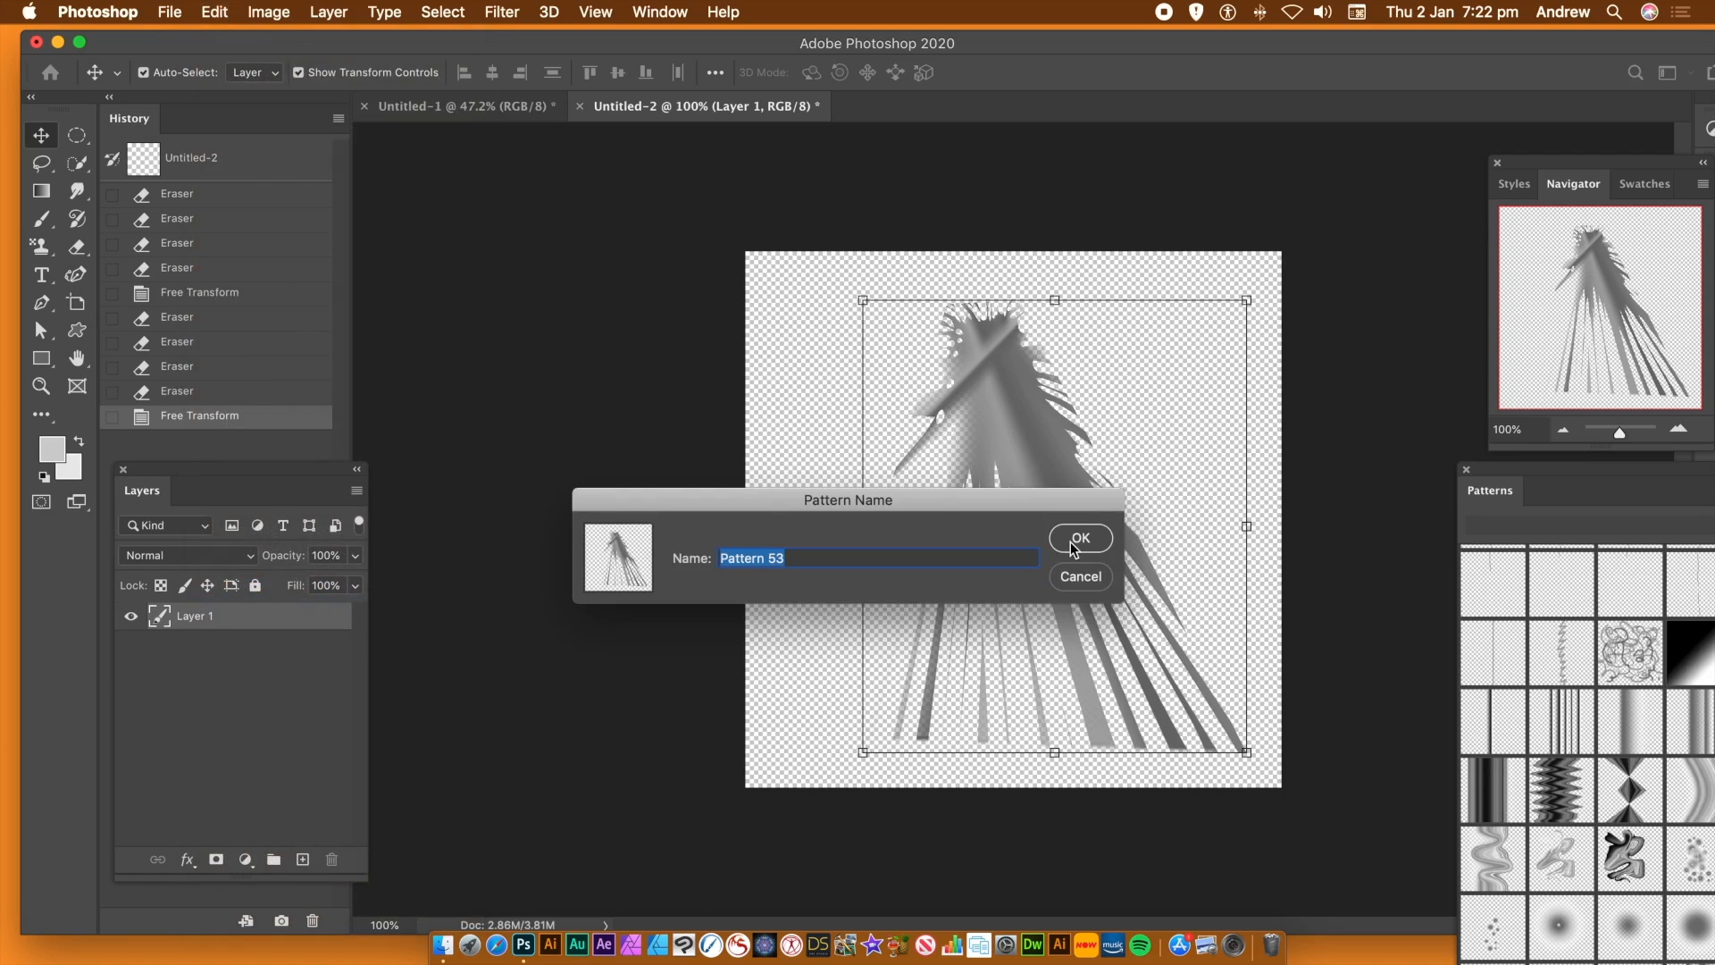
{"action": "left_click", "coordinate": [1076, 540]}
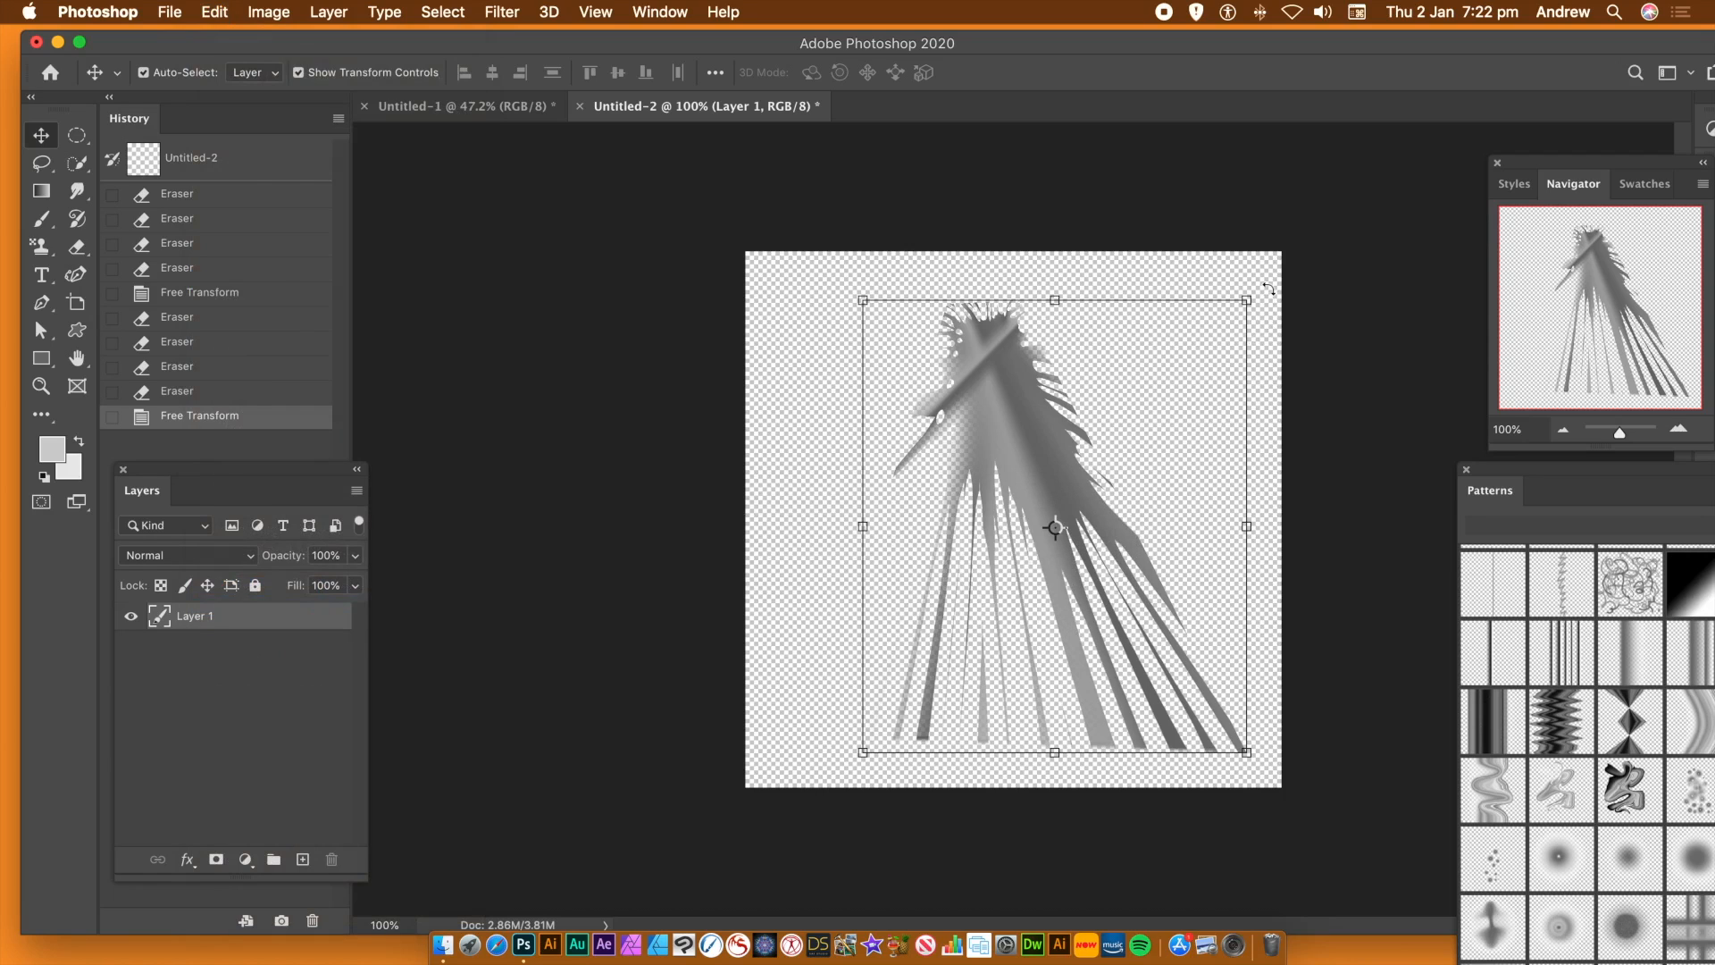
Rotate the fan artwork 90° clockwise and recentre it horizontally at X 500 px on the canvas
{"action": "left_click_drag", "start_coordinate": [1264, 288], "coordinate": [1205, 686]}
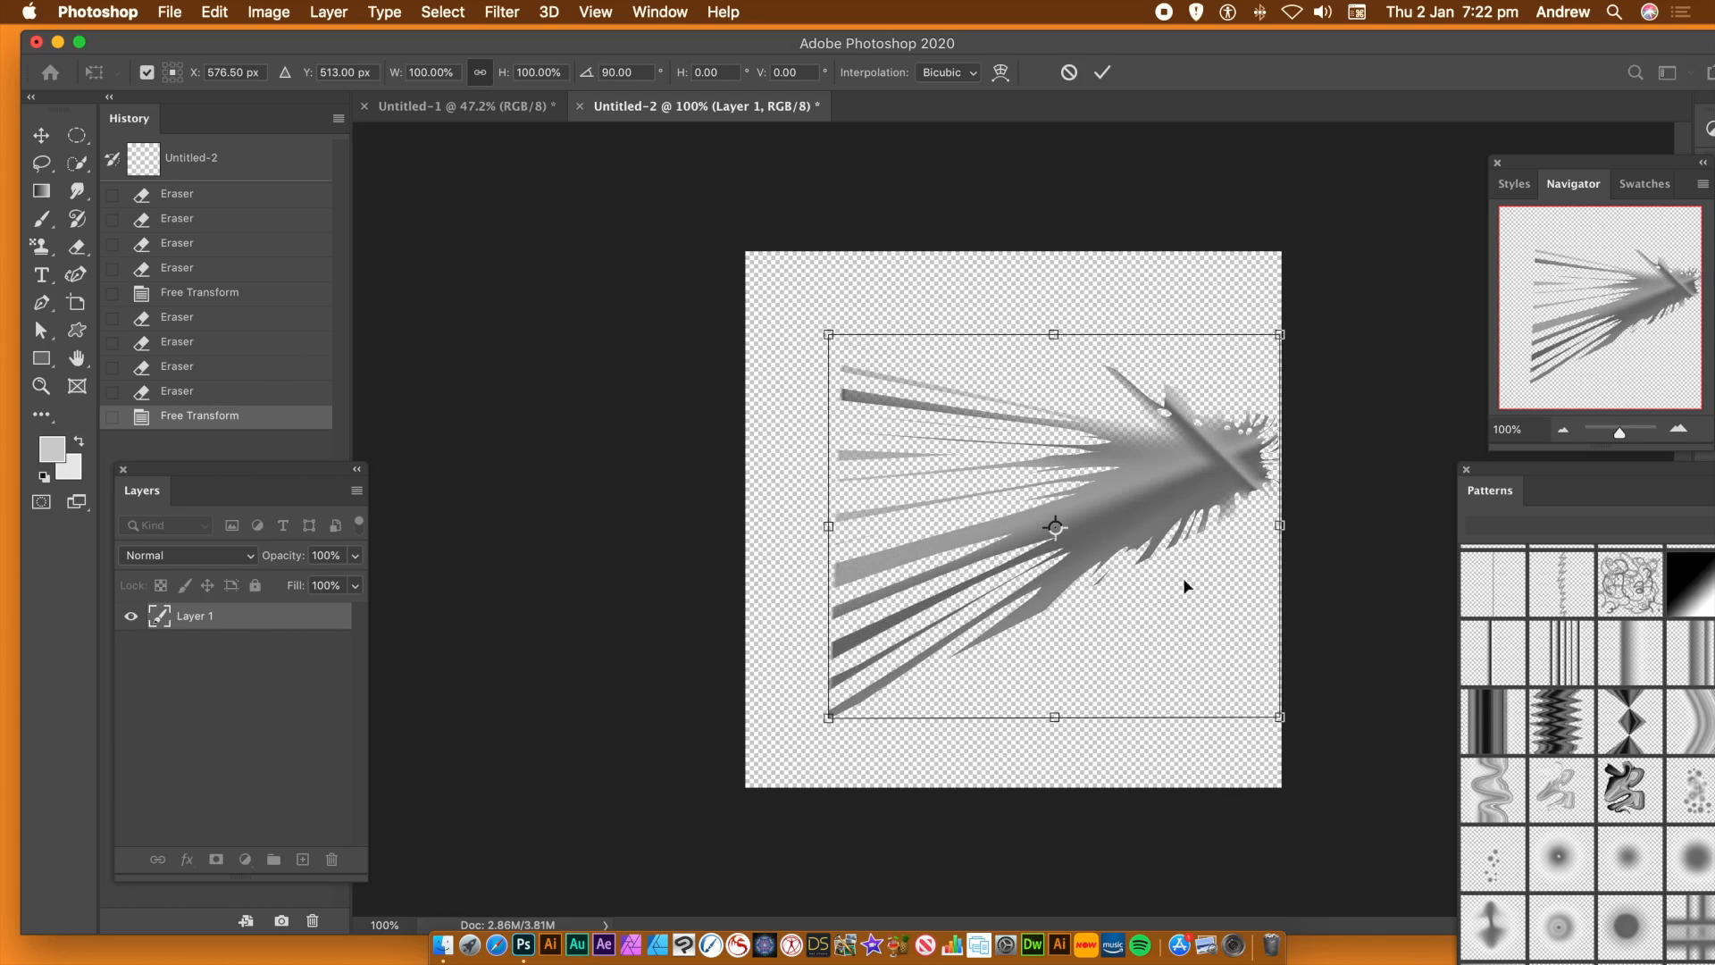
{"action": "left_click_drag", "start_coordinate": [1184, 490], "coordinate": [1147, 502]}
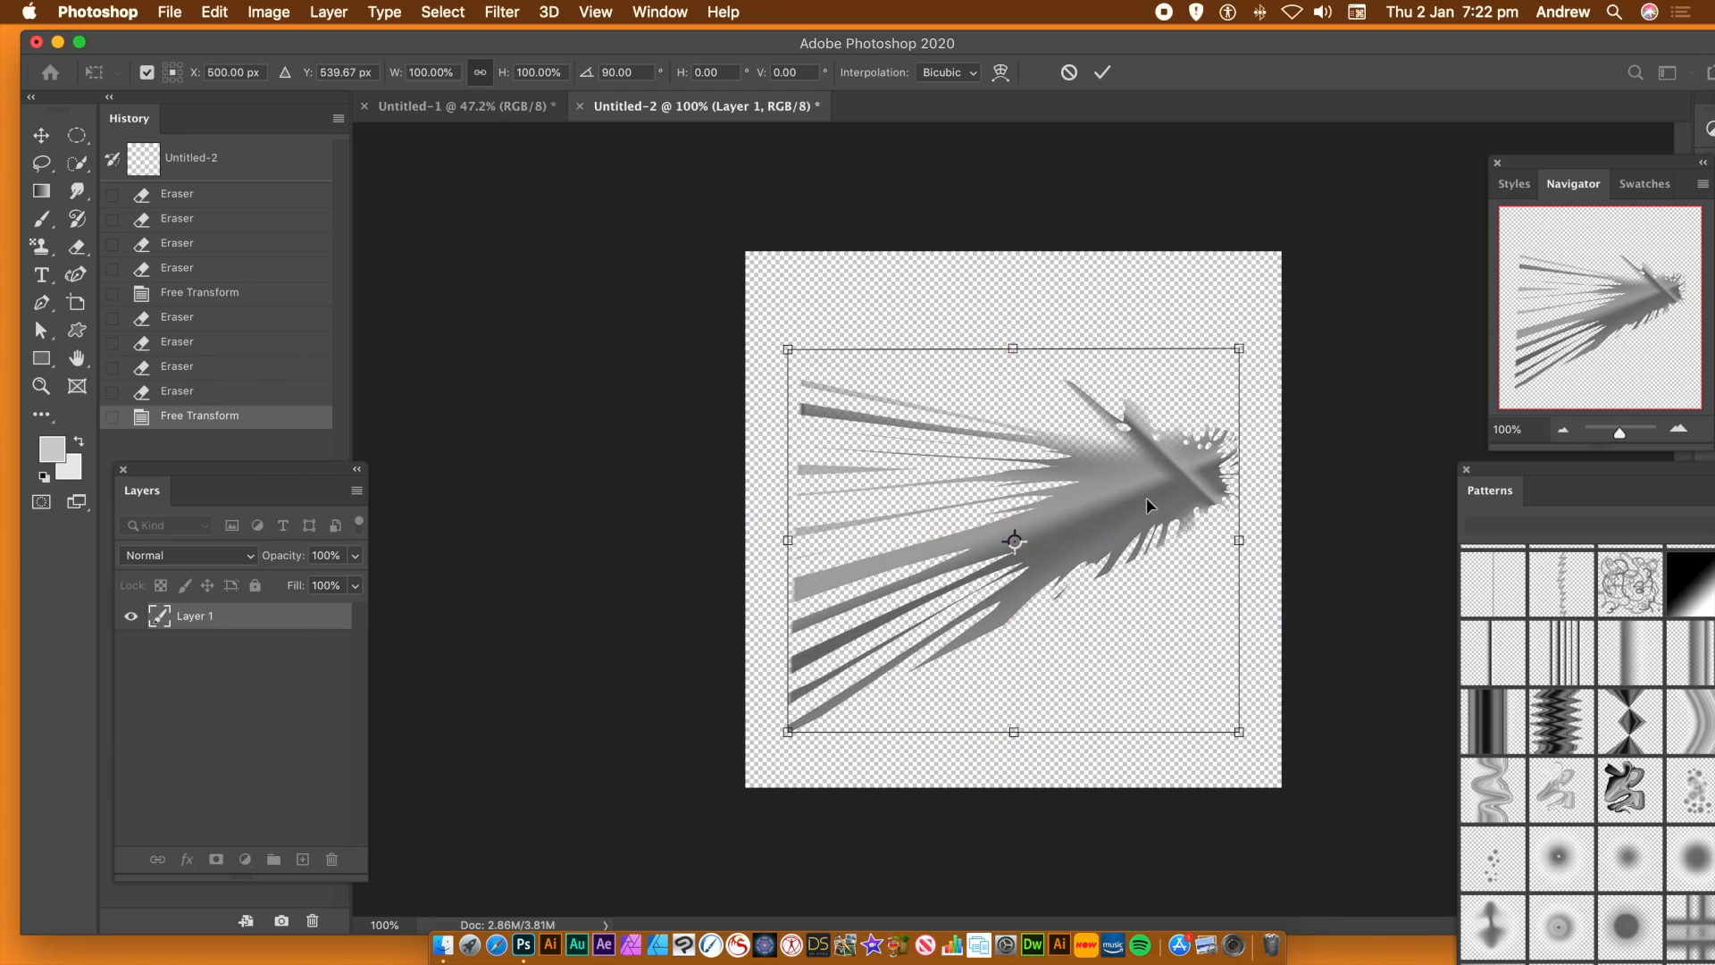
{"action": "key", "text": "Return"}
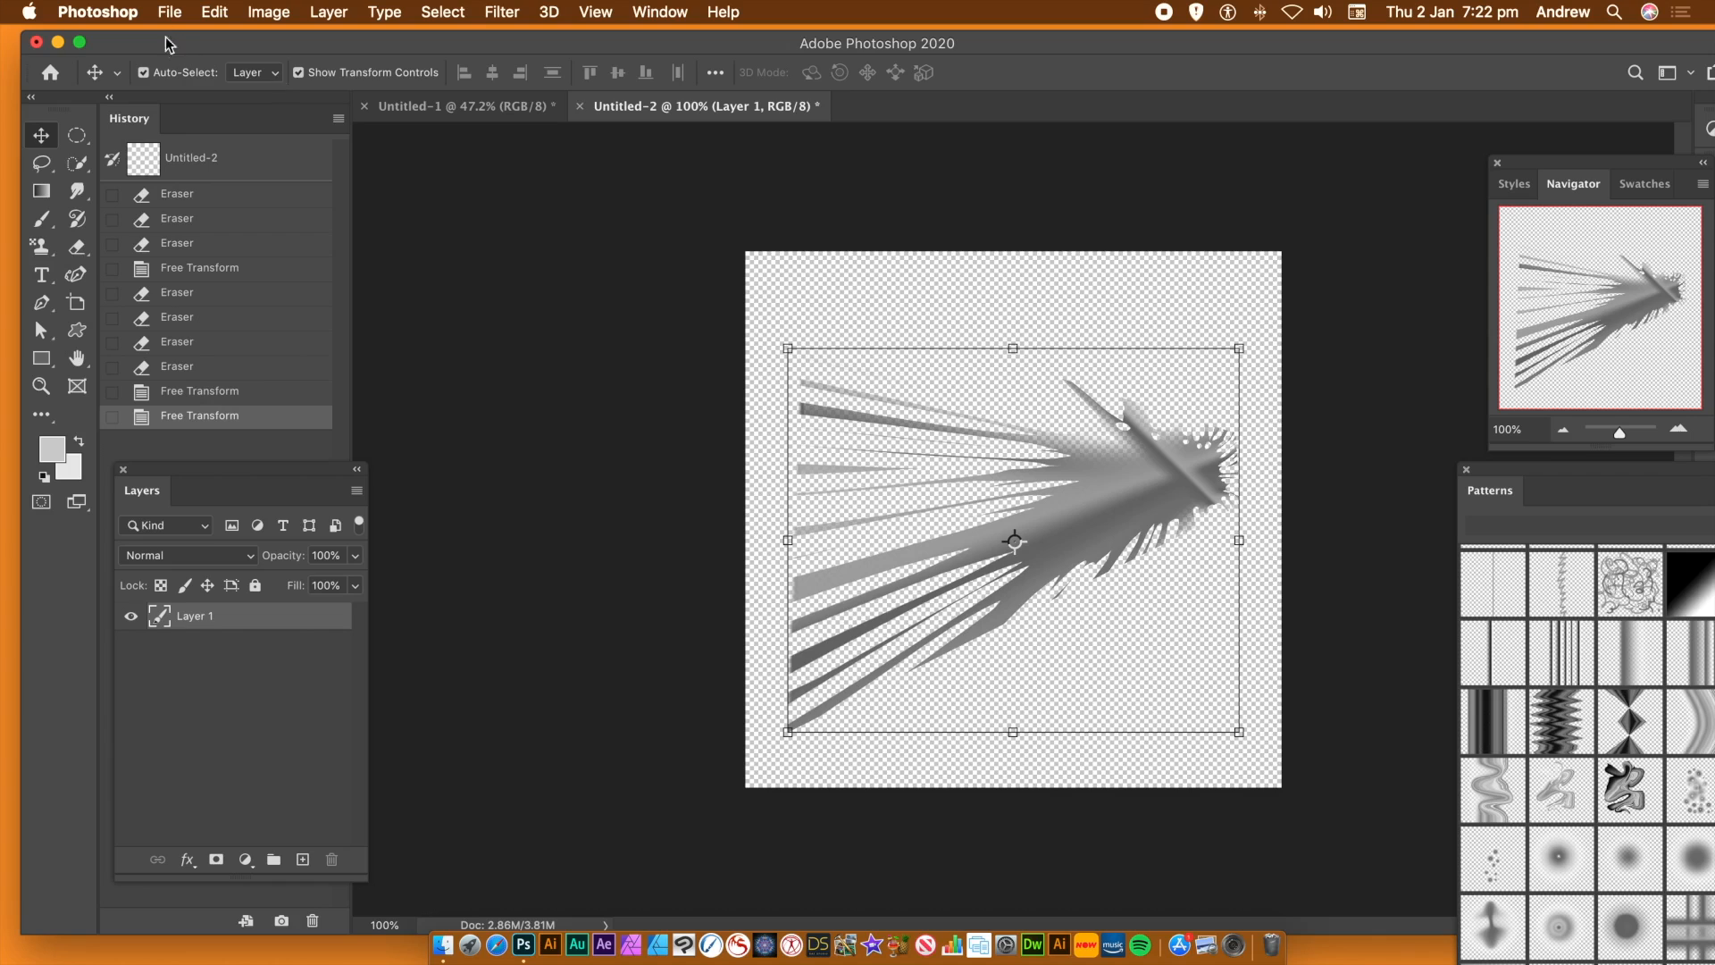
Save the sideways fan as another pattern under its suggested name
{"action": "left_click", "coordinate": [216, 11]}
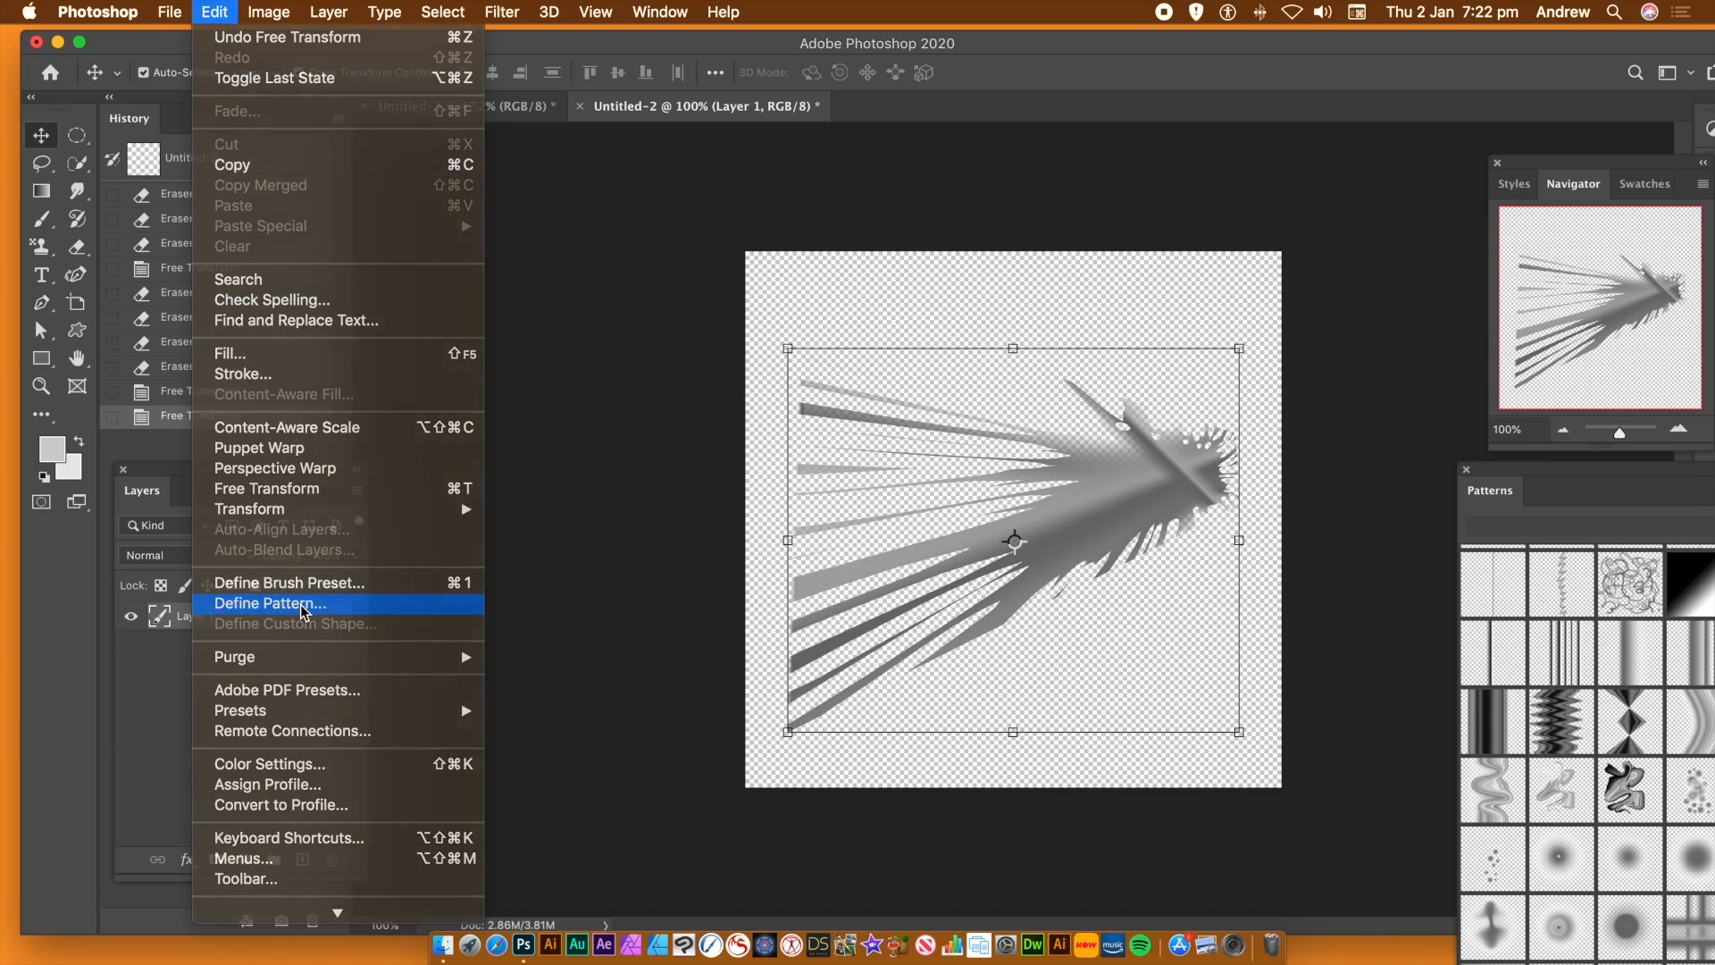
{"action": "left_click", "coordinate": [268, 603]}
{"action": "left_click", "coordinate": [1082, 539]}
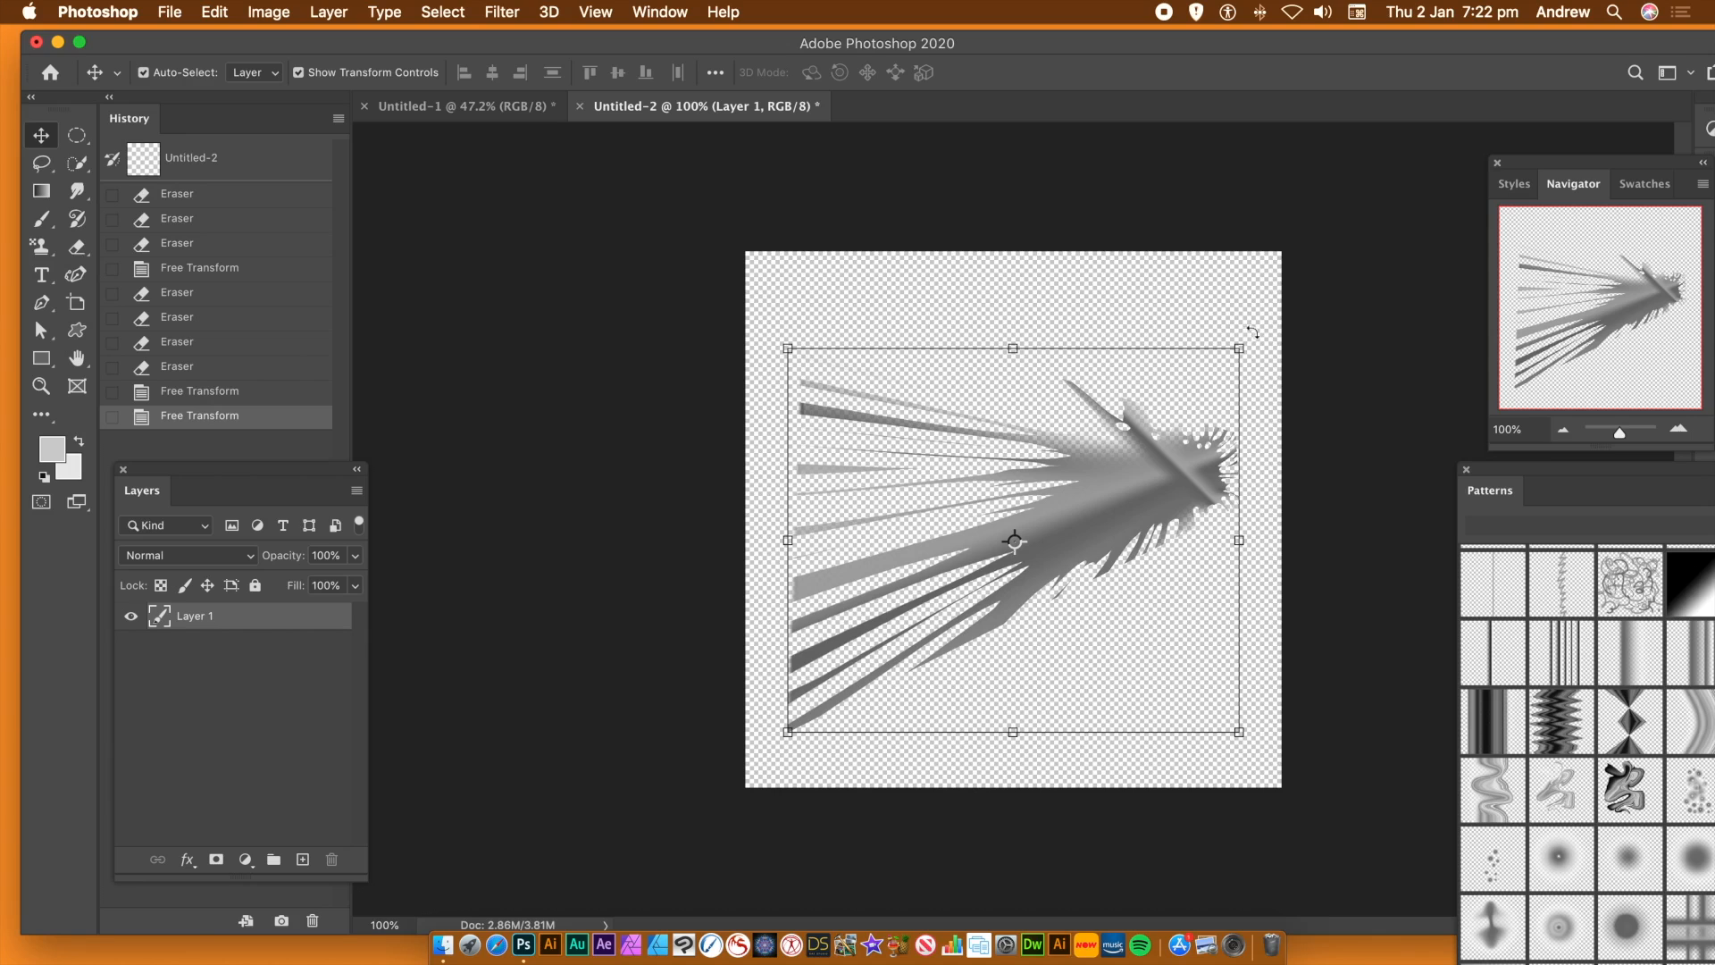
Rotate the fan artwork by -135° and scale it to about 88% so it fits inside the canvas
{"action": "left_click_drag", "start_coordinate": [1252, 331], "coordinate": [639, 542]}
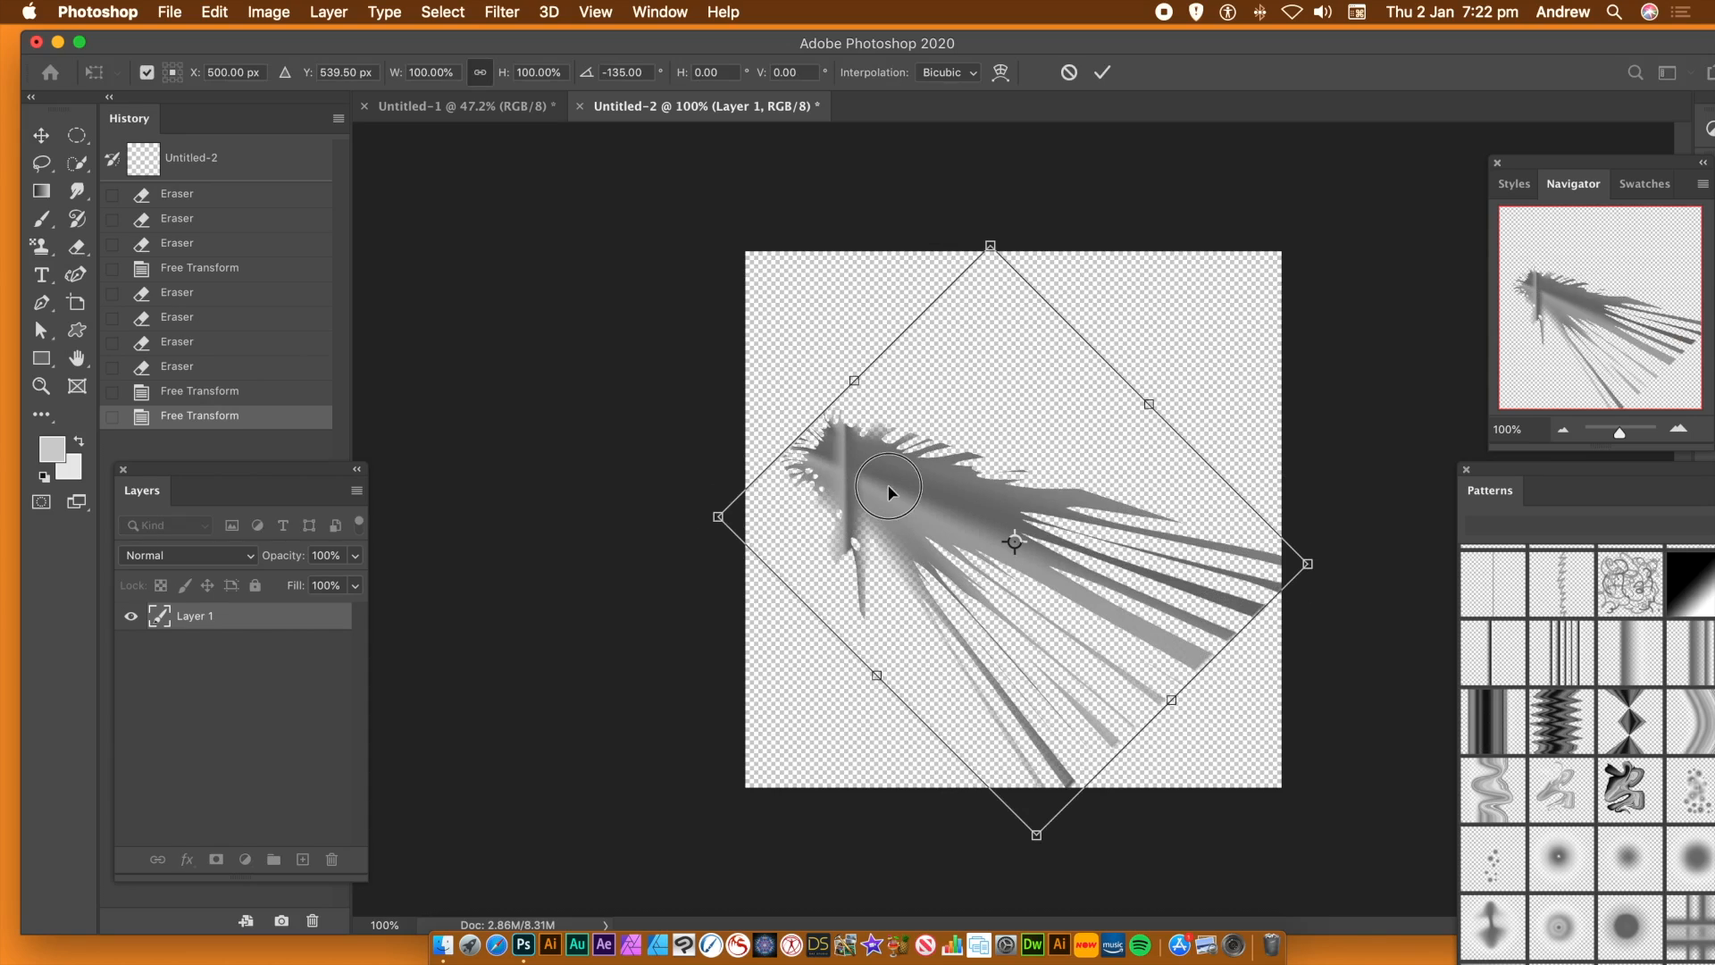
{"action": "key", "text": "Return"}
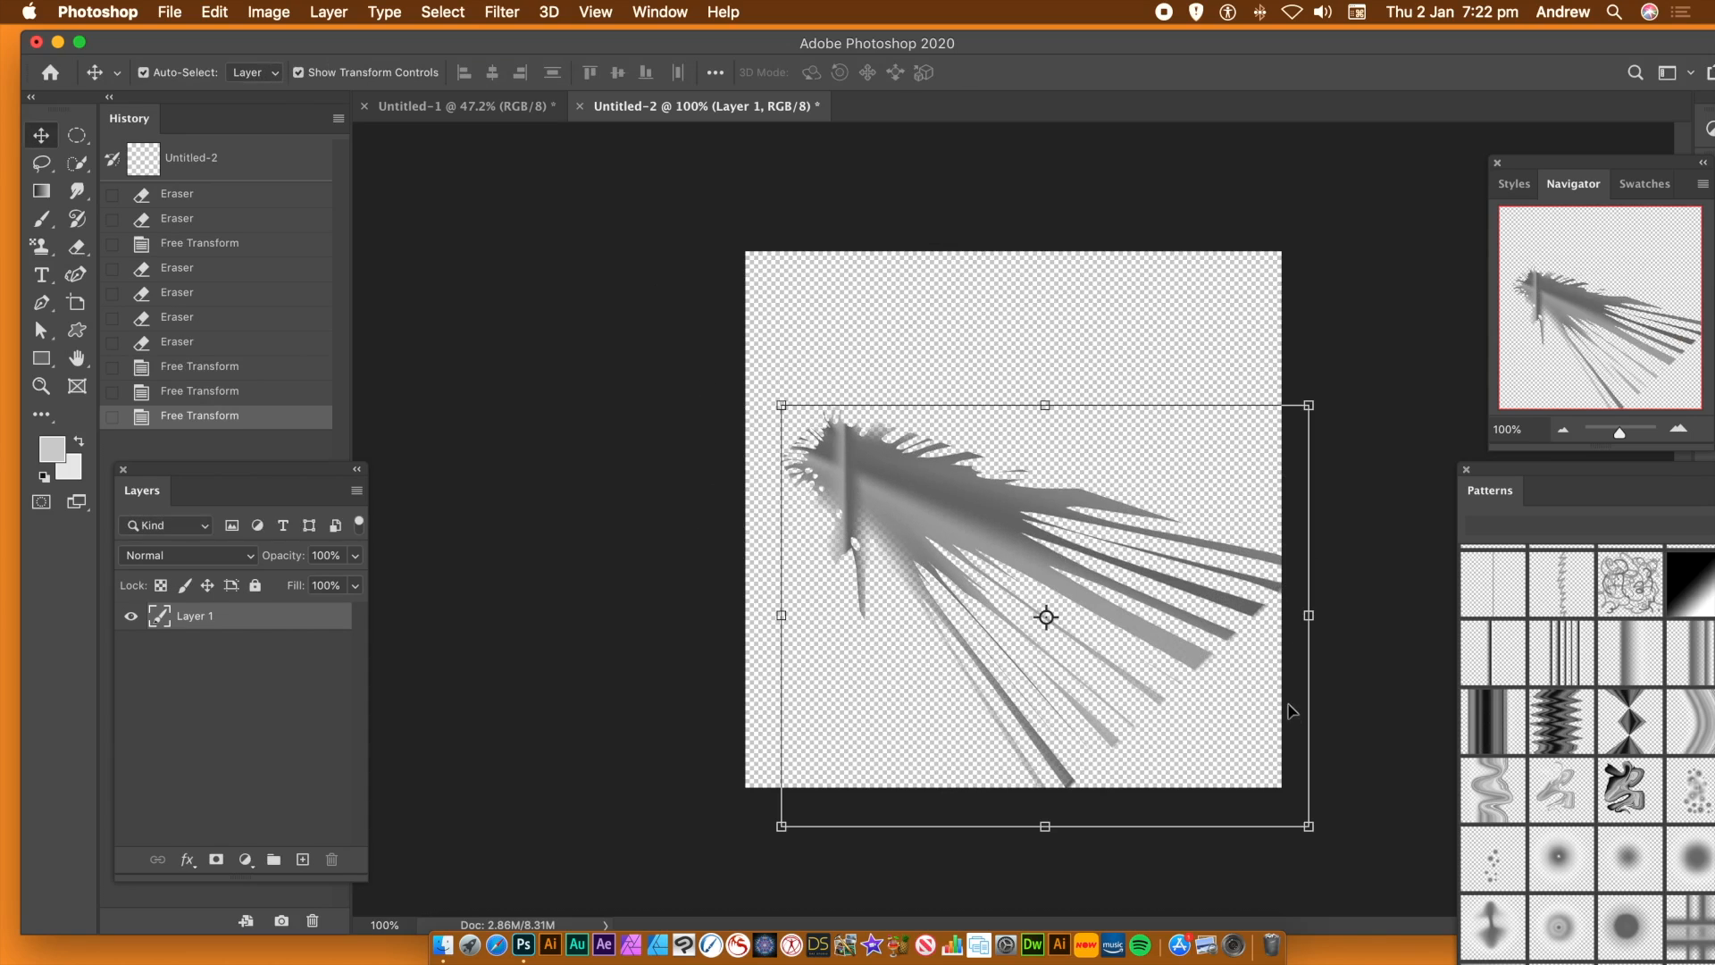
{"action": "left_click_drag", "start_coordinate": [1306, 828], "coordinate": [1244, 774]}
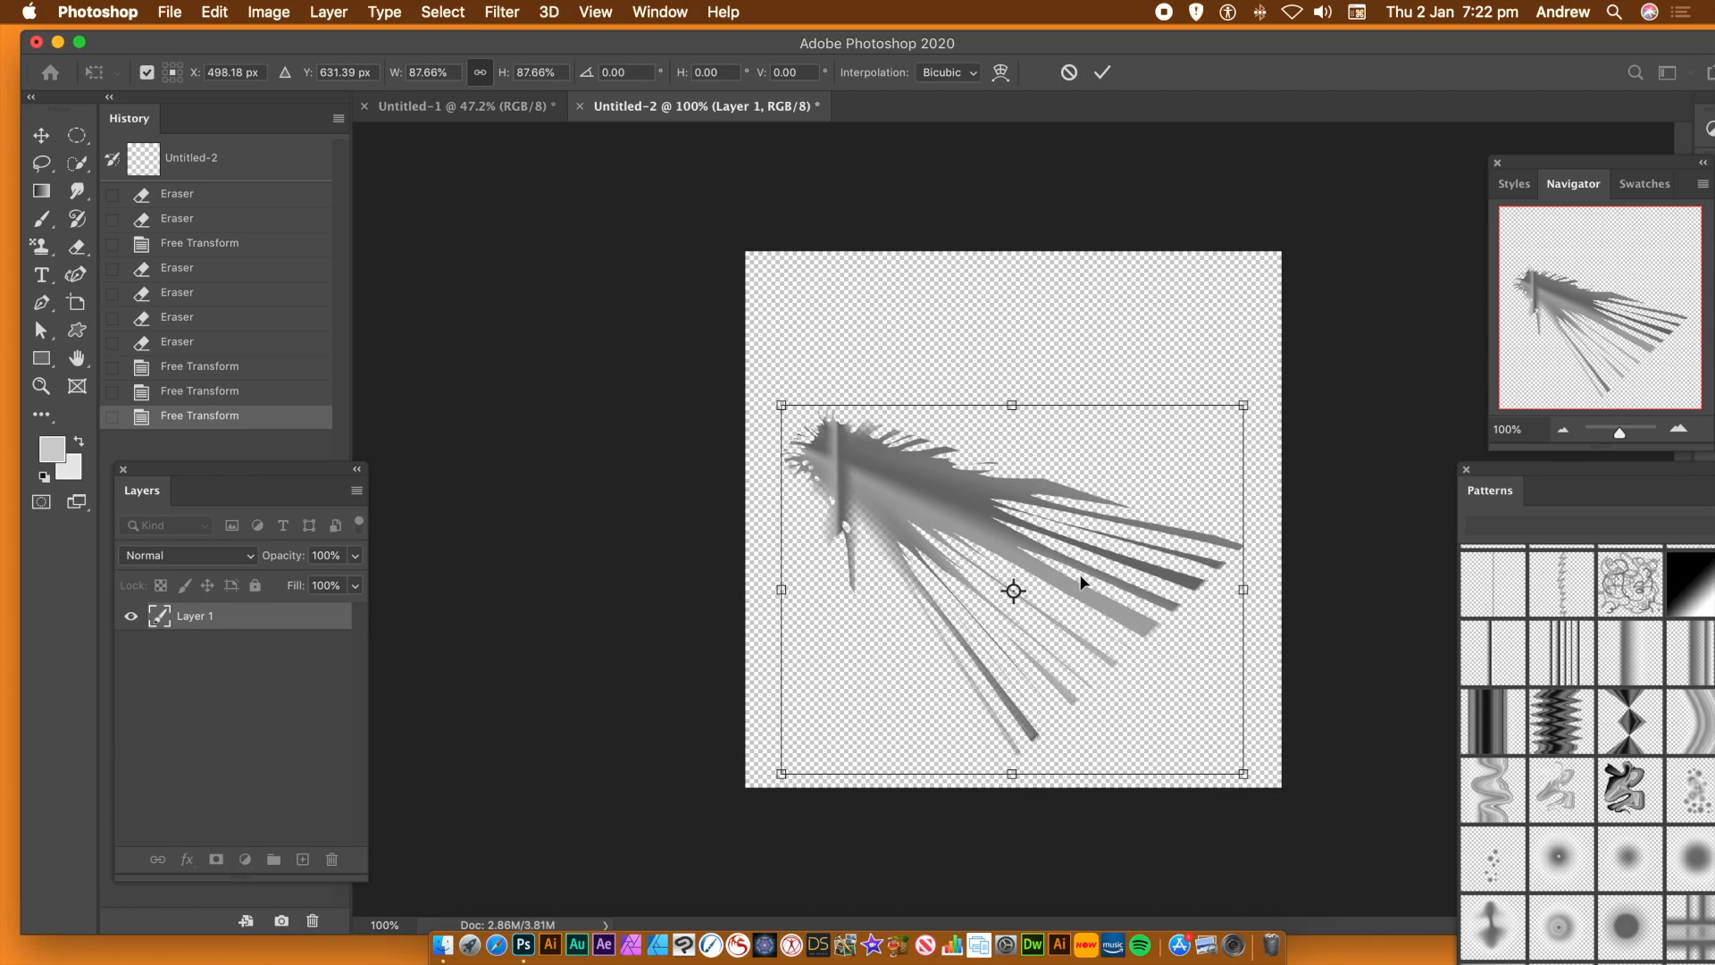
{"action": "key", "text": "Return"}
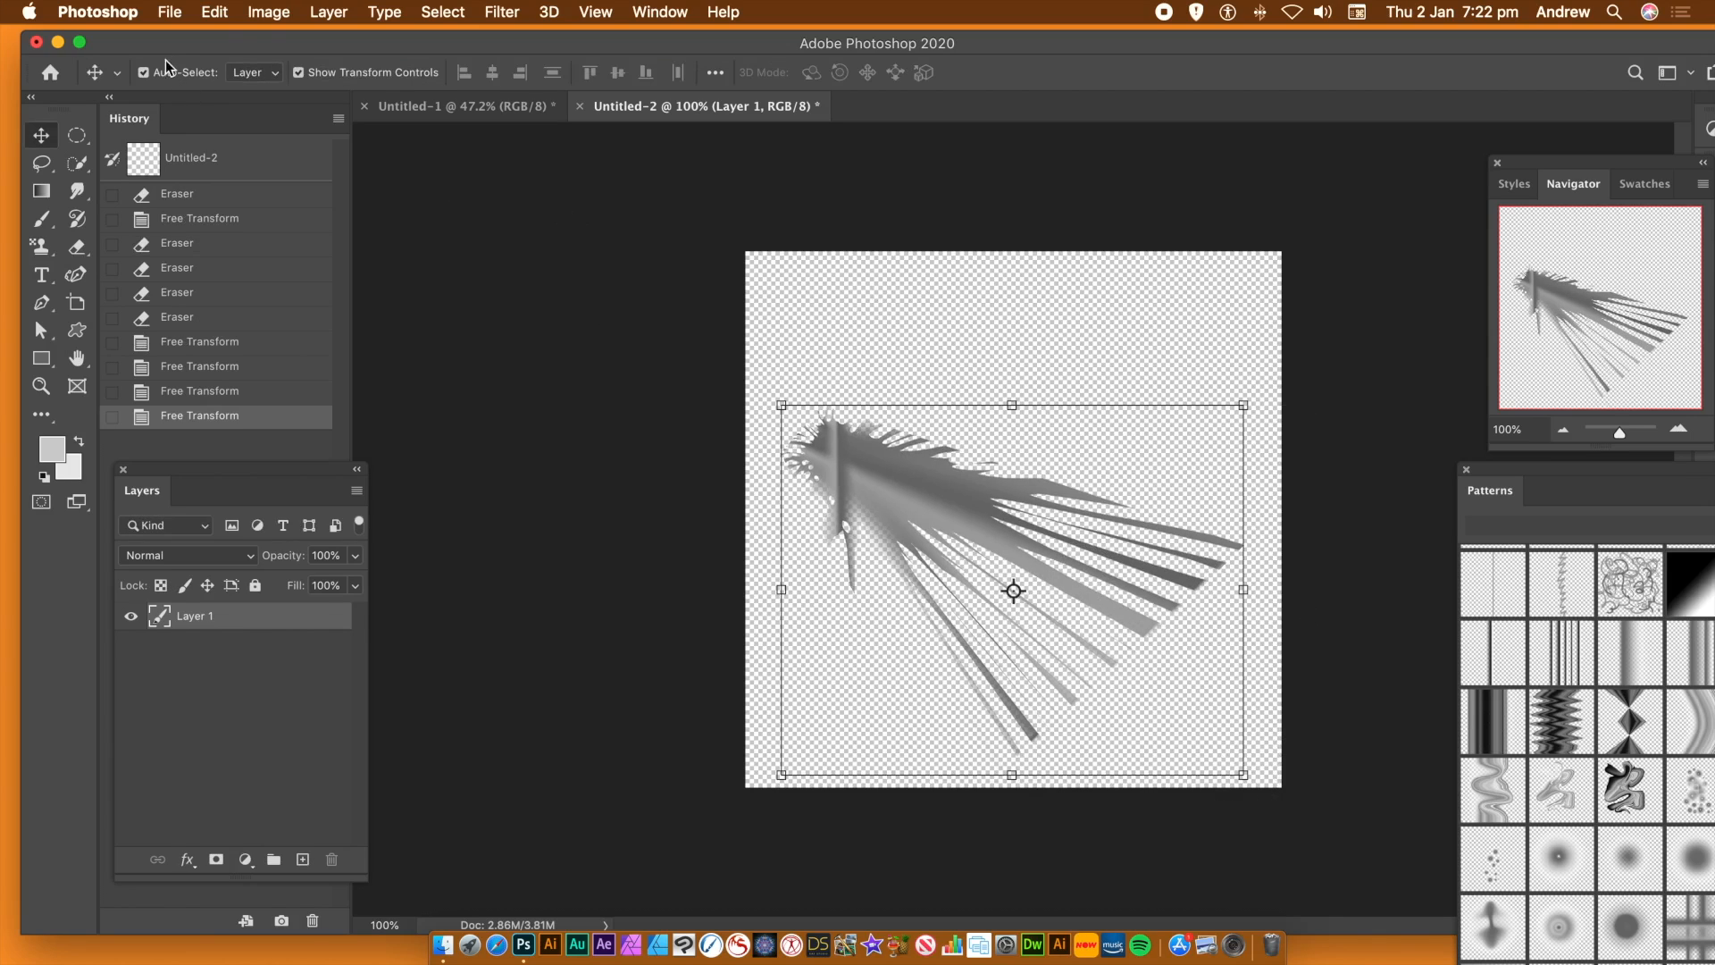
Define the diagonal, scaled-down fan as a third pattern, keeping the suggested name
{"action": "left_click", "coordinate": [215, 19]}
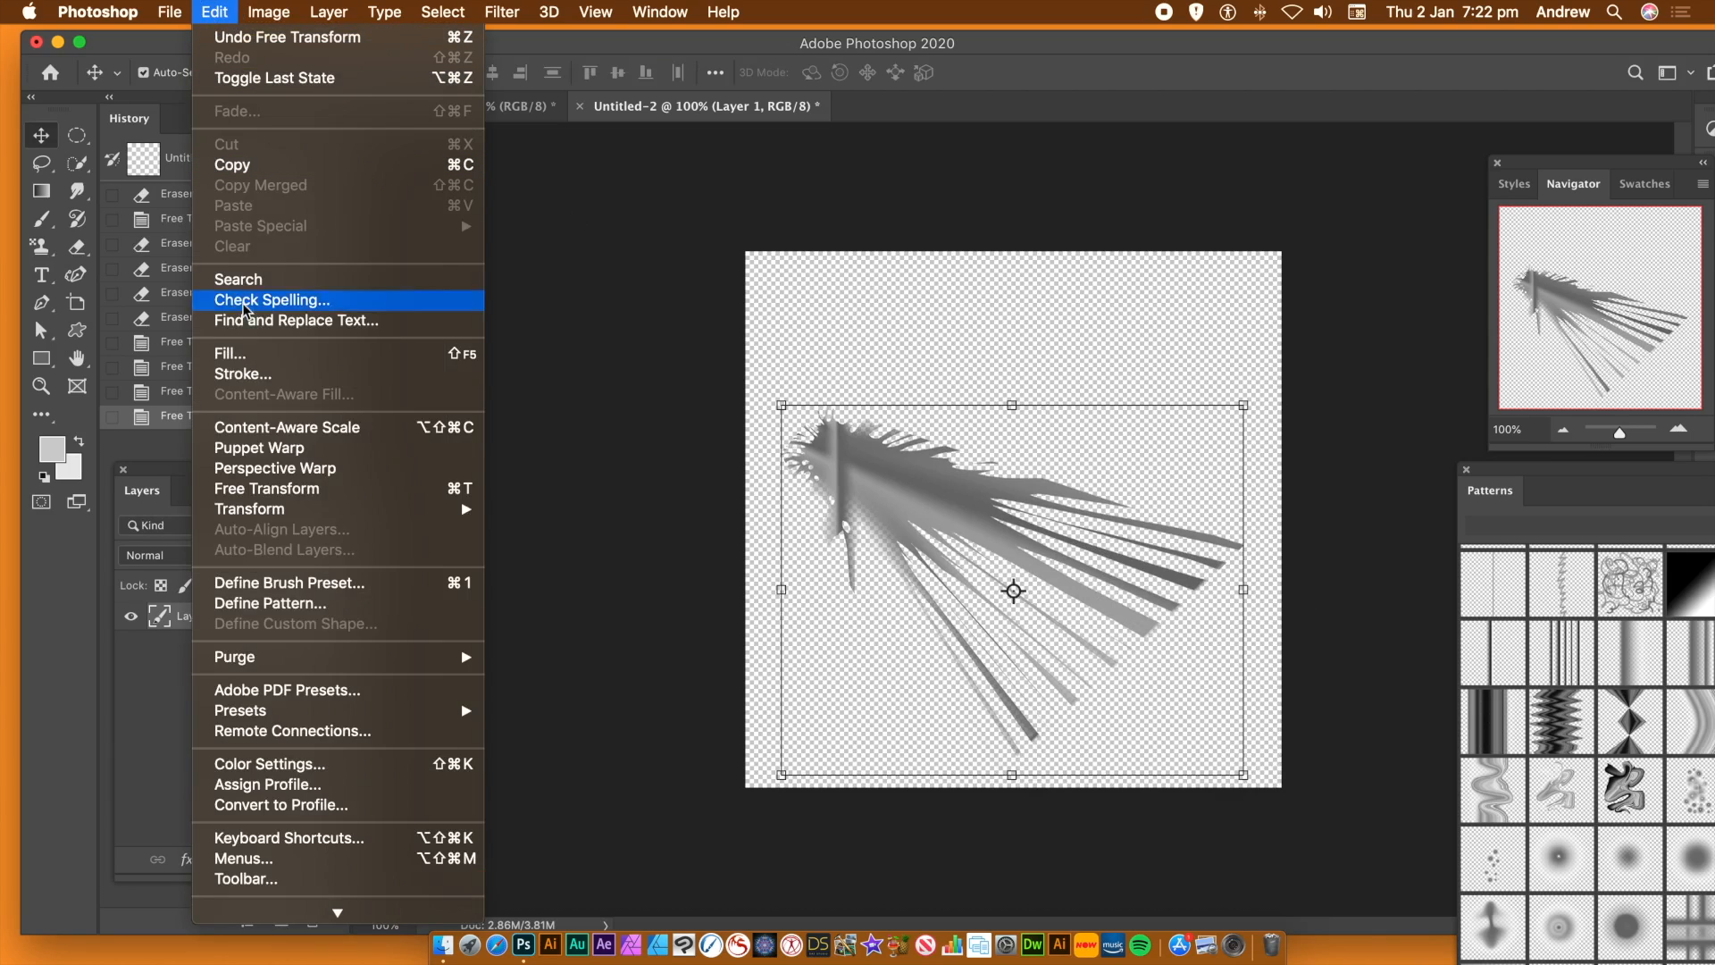
{"action": "left_click", "coordinate": [276, 605]}
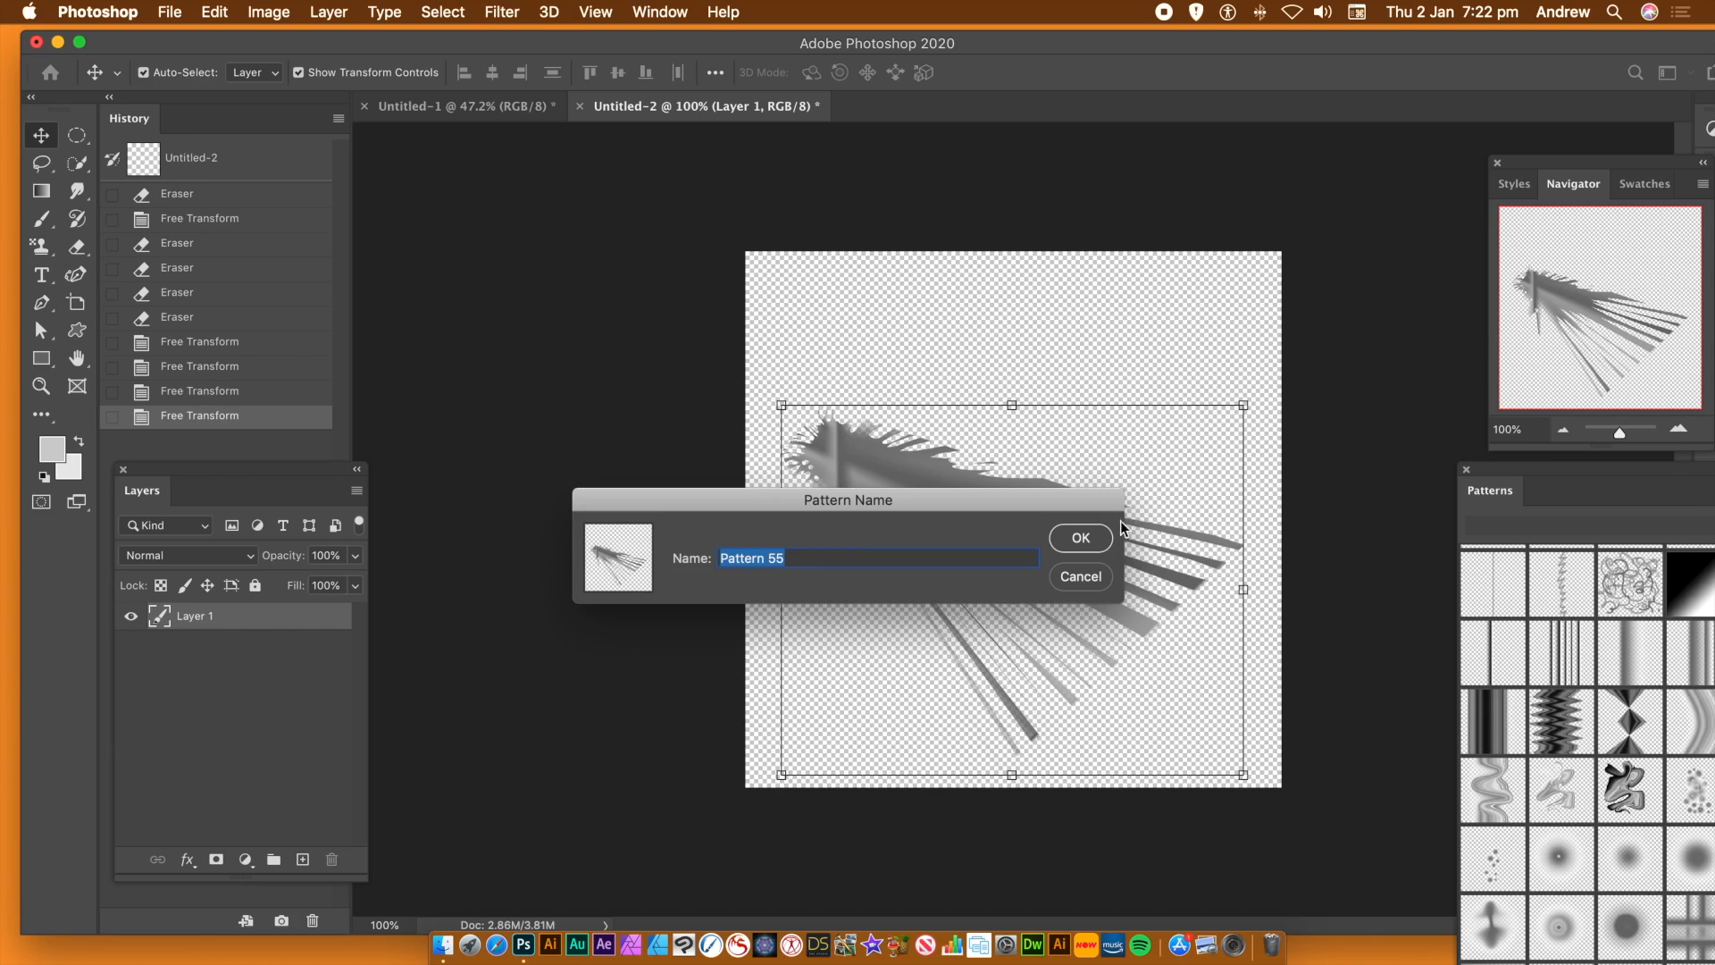
{"action": "left_click", "coordinate": [1081, 538]}
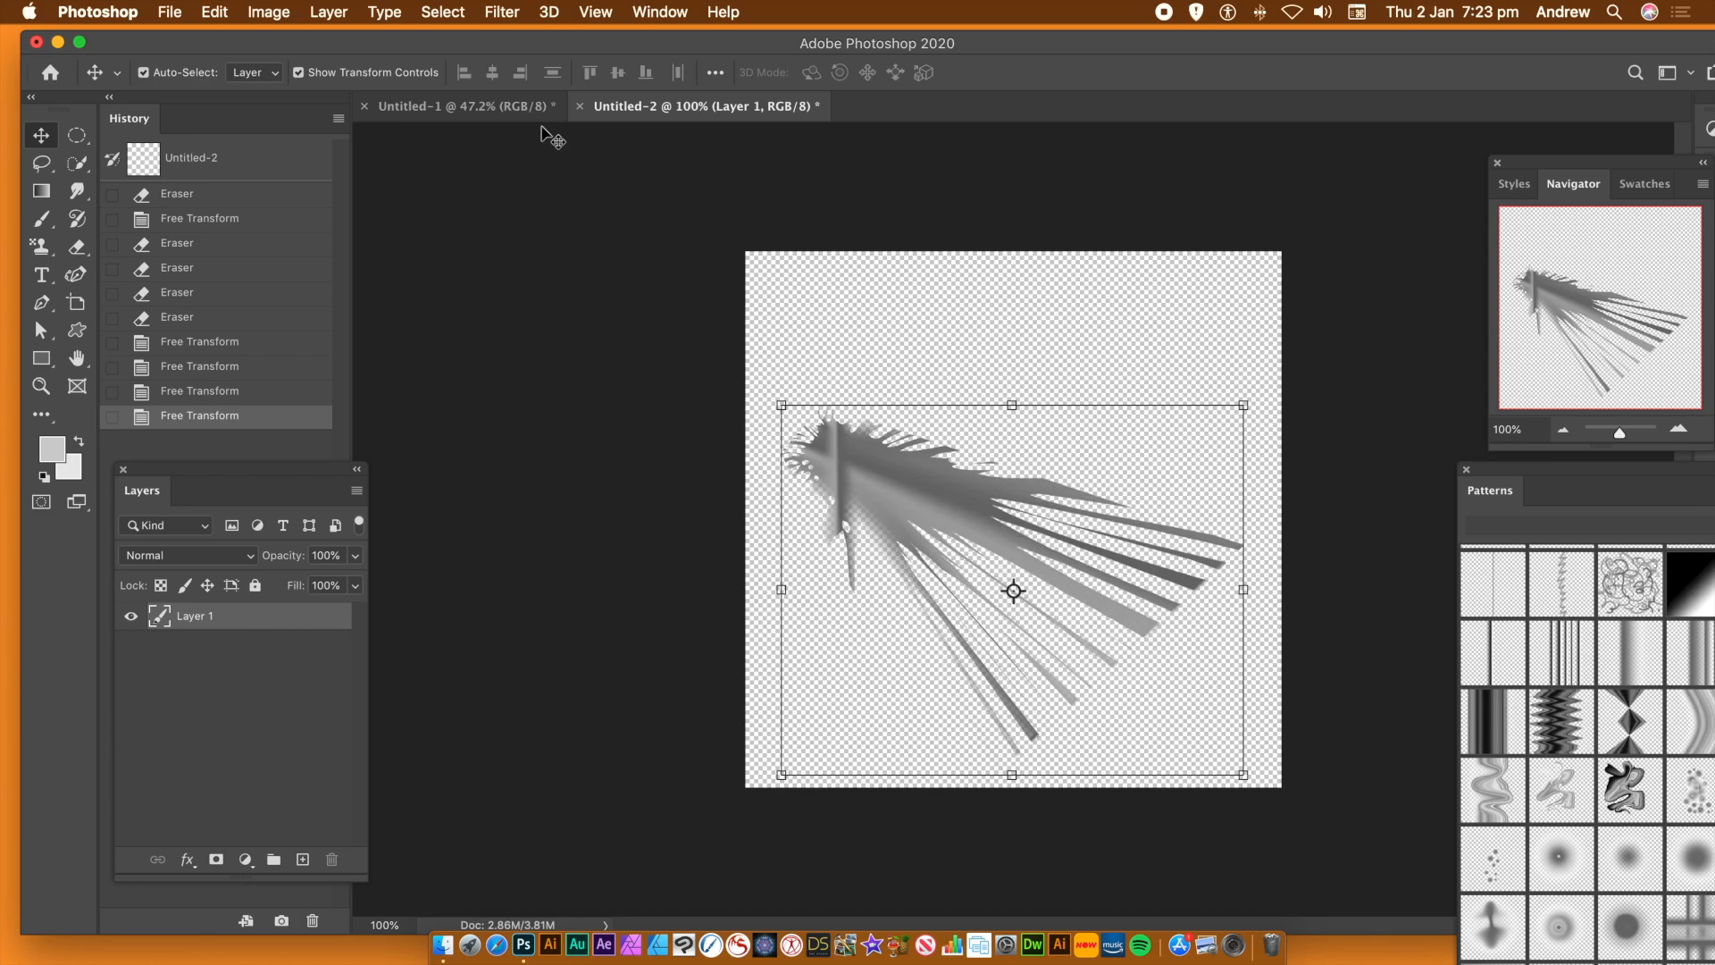
Switch to the Untitled-1 document and revert it to its original black state
{"action": "left_click", "coordinate": [447, 115]}
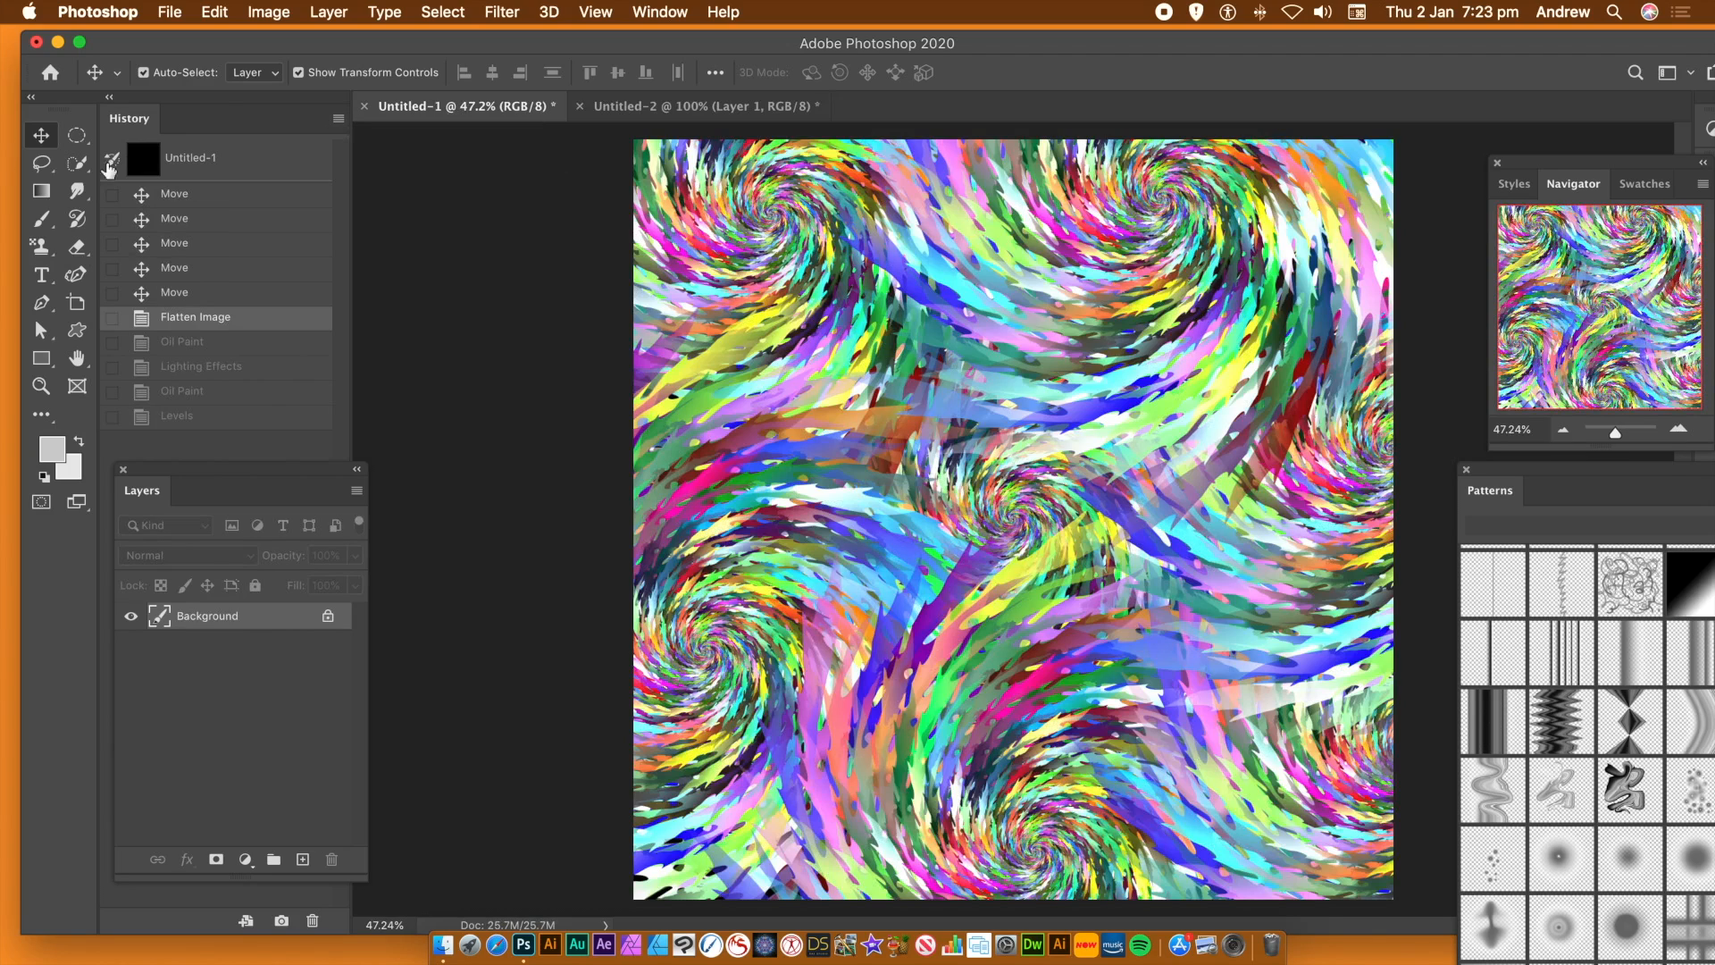
{"action": "left_click", "coordinate": [228, 172]}
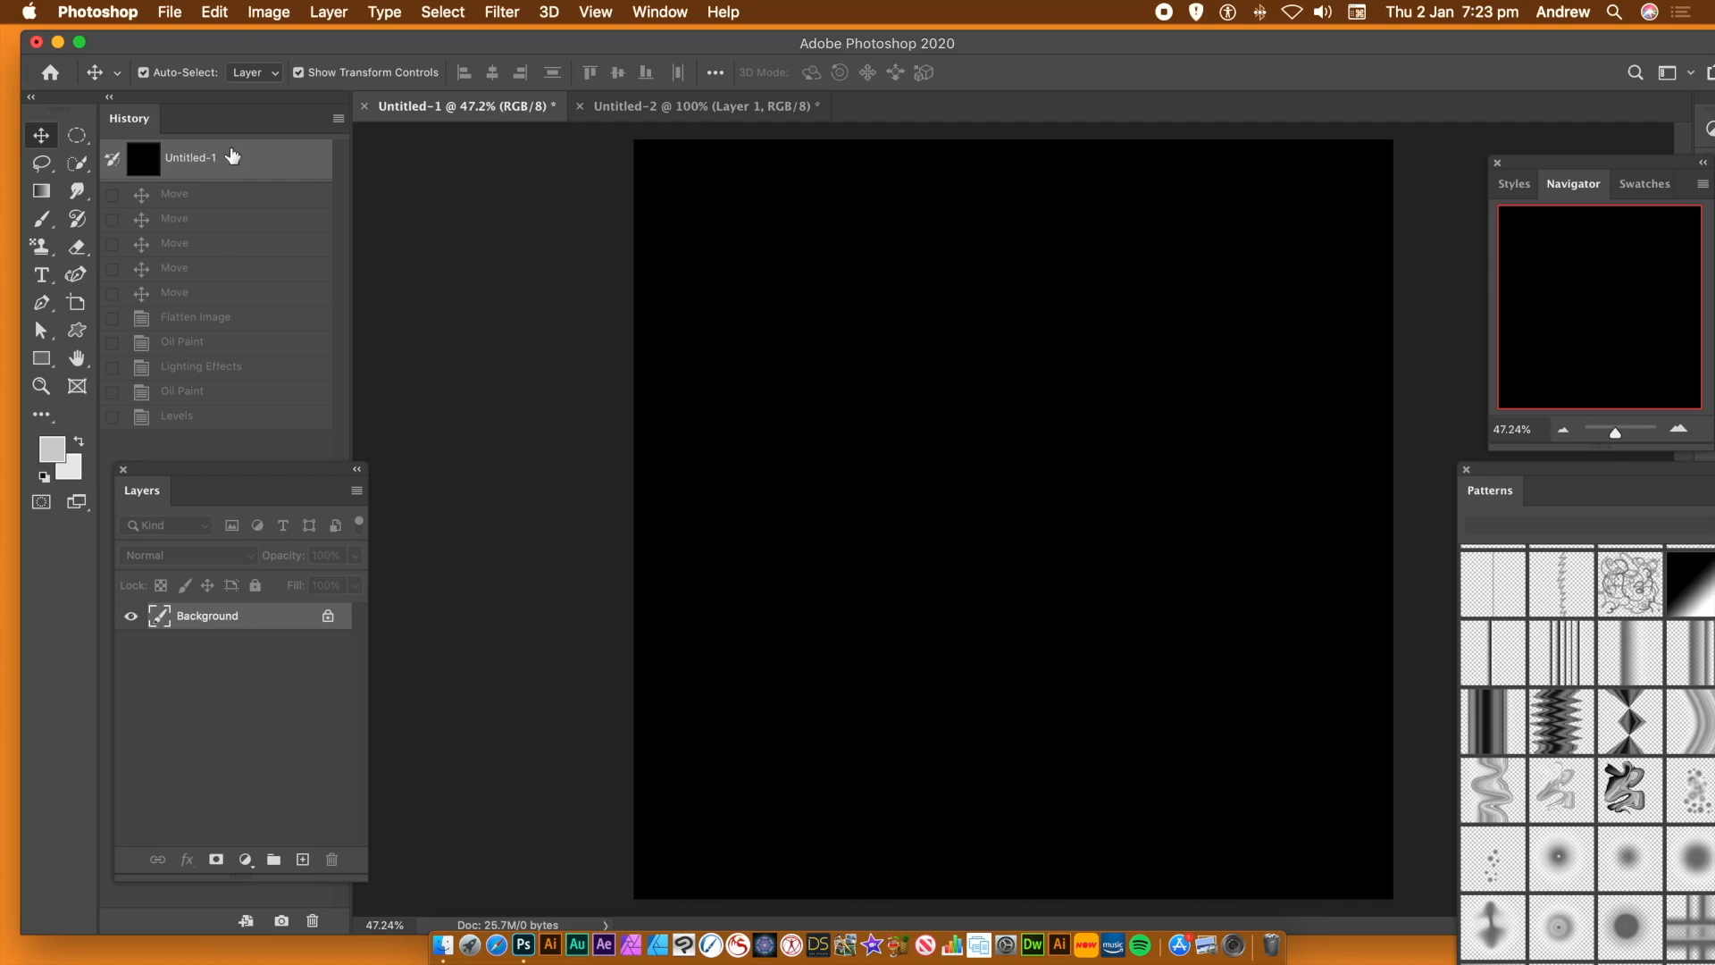
Set up a pattern fill using the sideways fan pattern with the Symmetry Fill script, and cancel before applying it to the background
{"action": "left_click", "coordinate": [216, 12]}
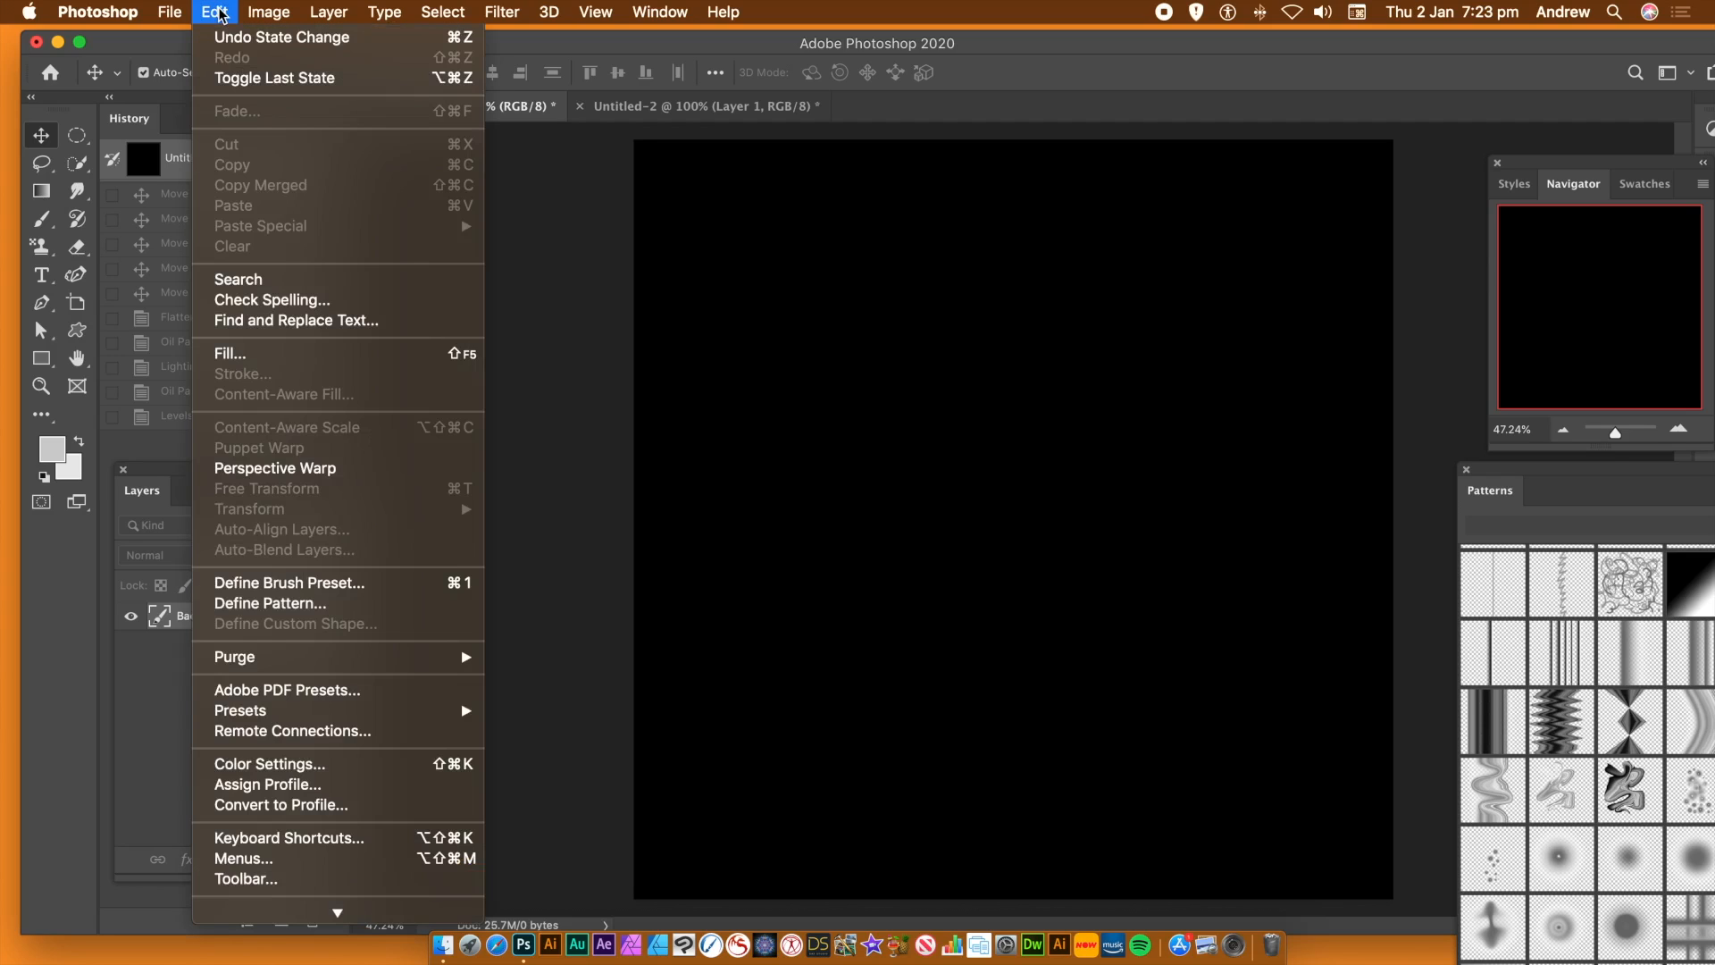
{"action": "left_click", "coordinate": [243, 358]}
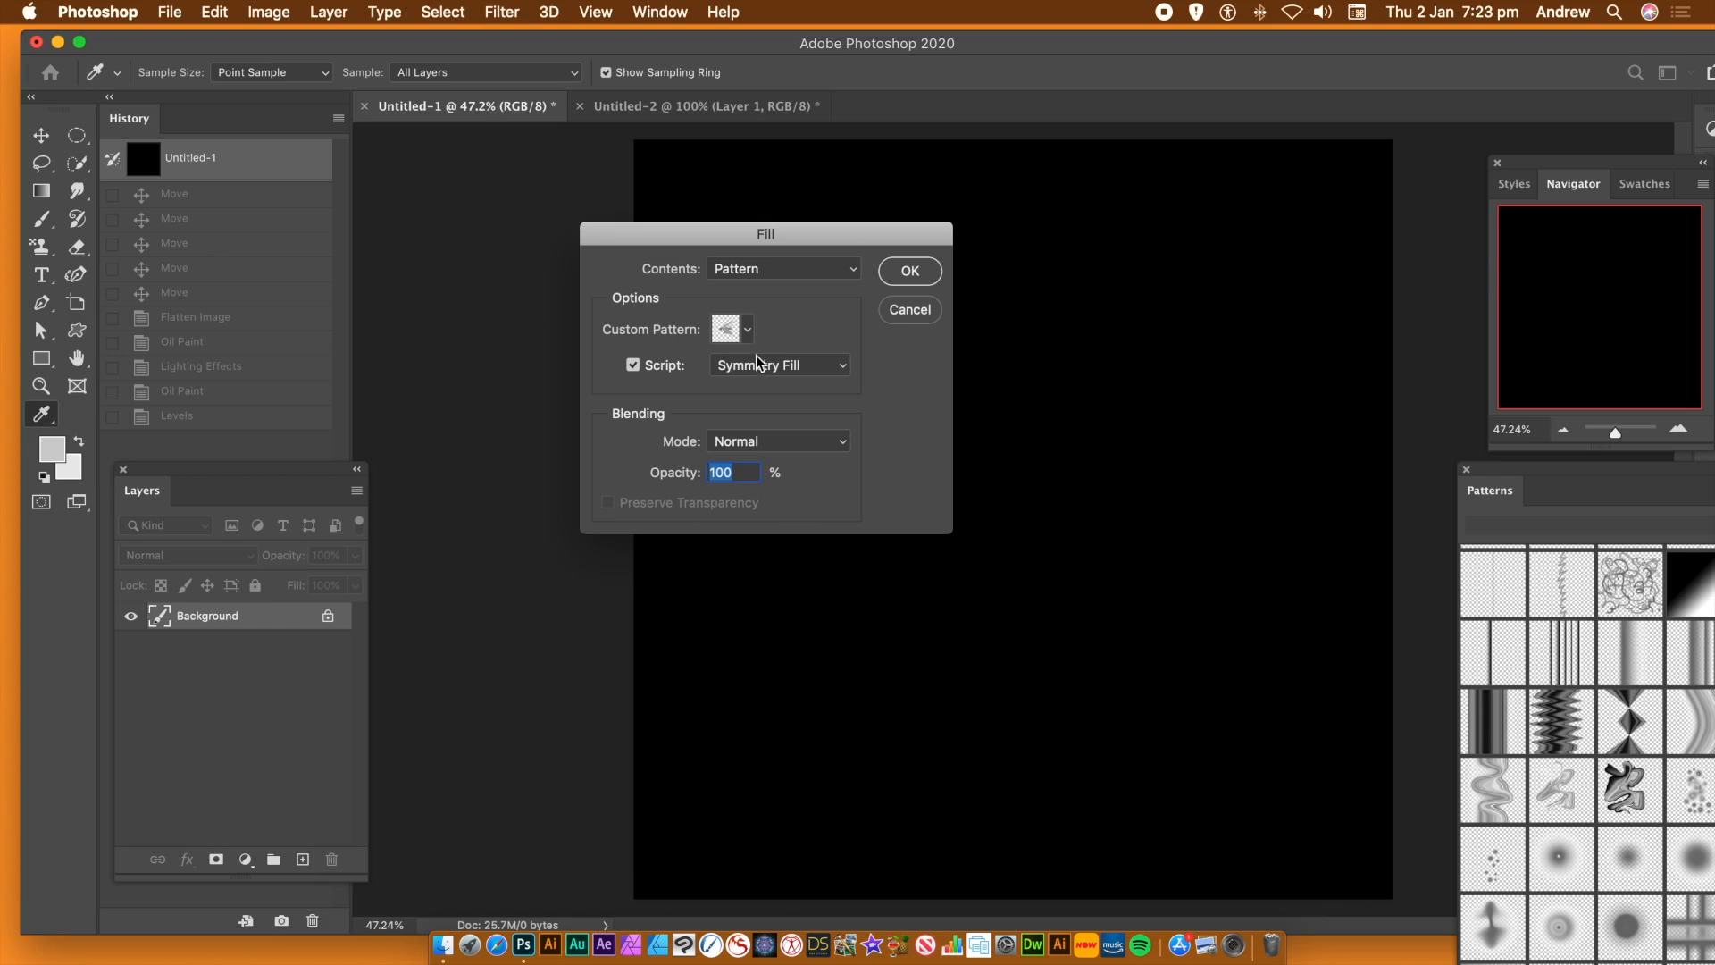
{"action": "left_click", "coordinate": [760, 276]}
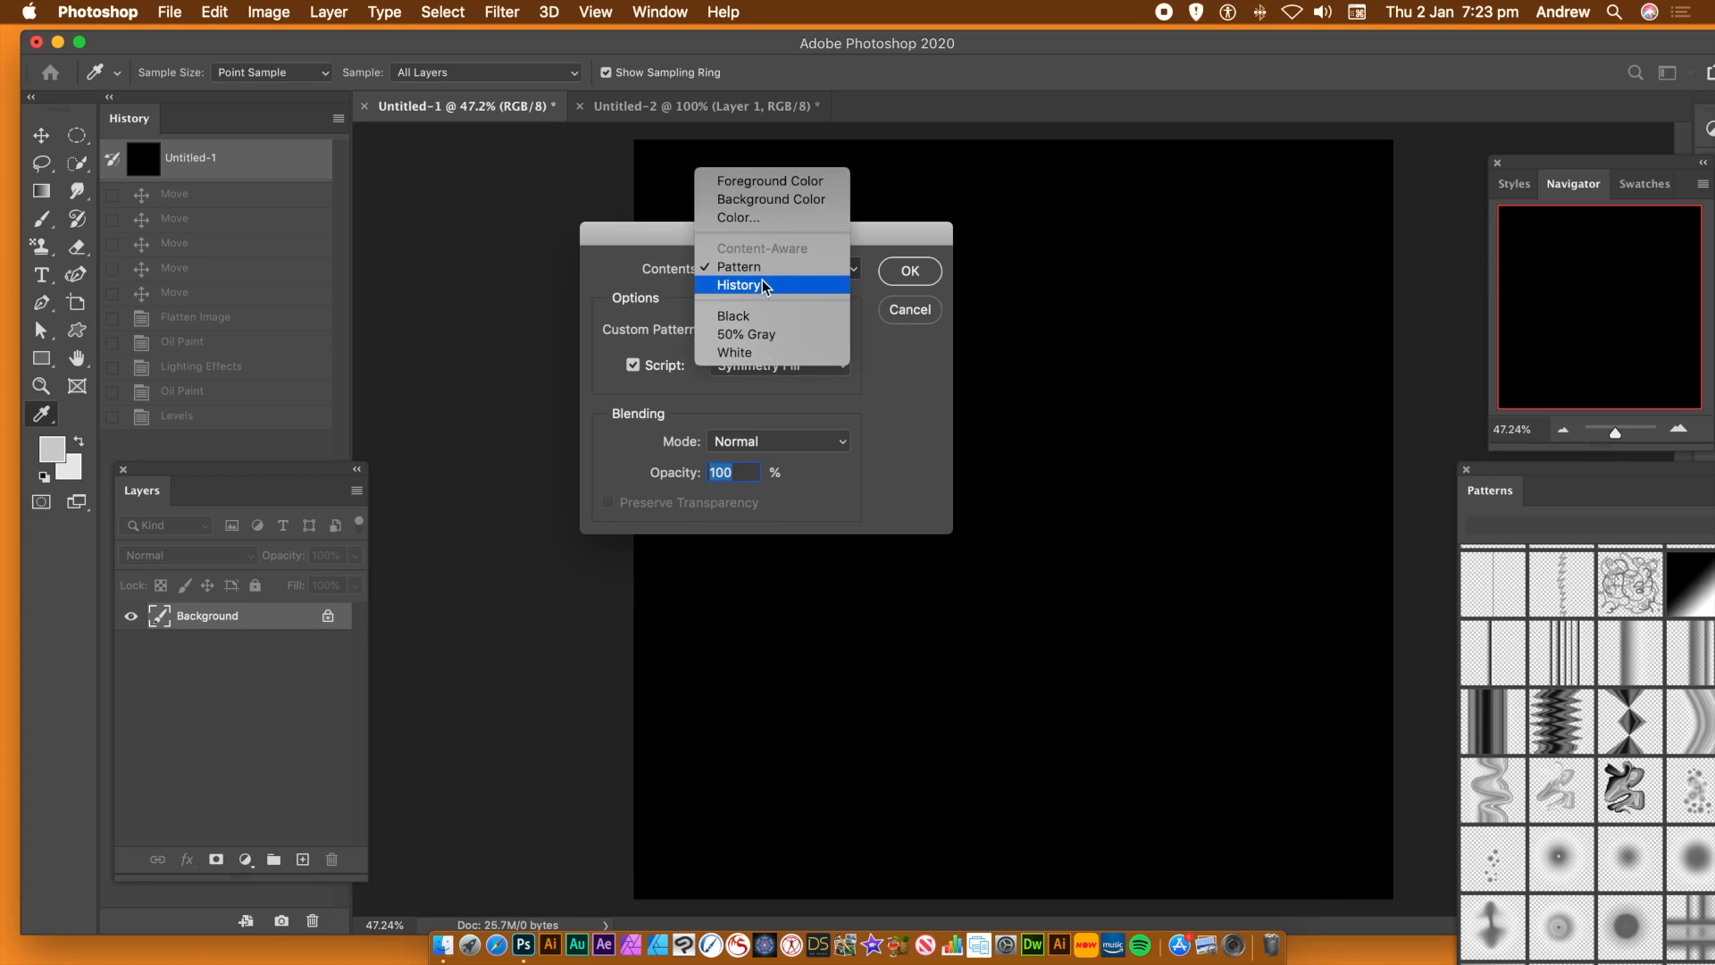
{"action": "left_click", "coordinate": [764, 270]}
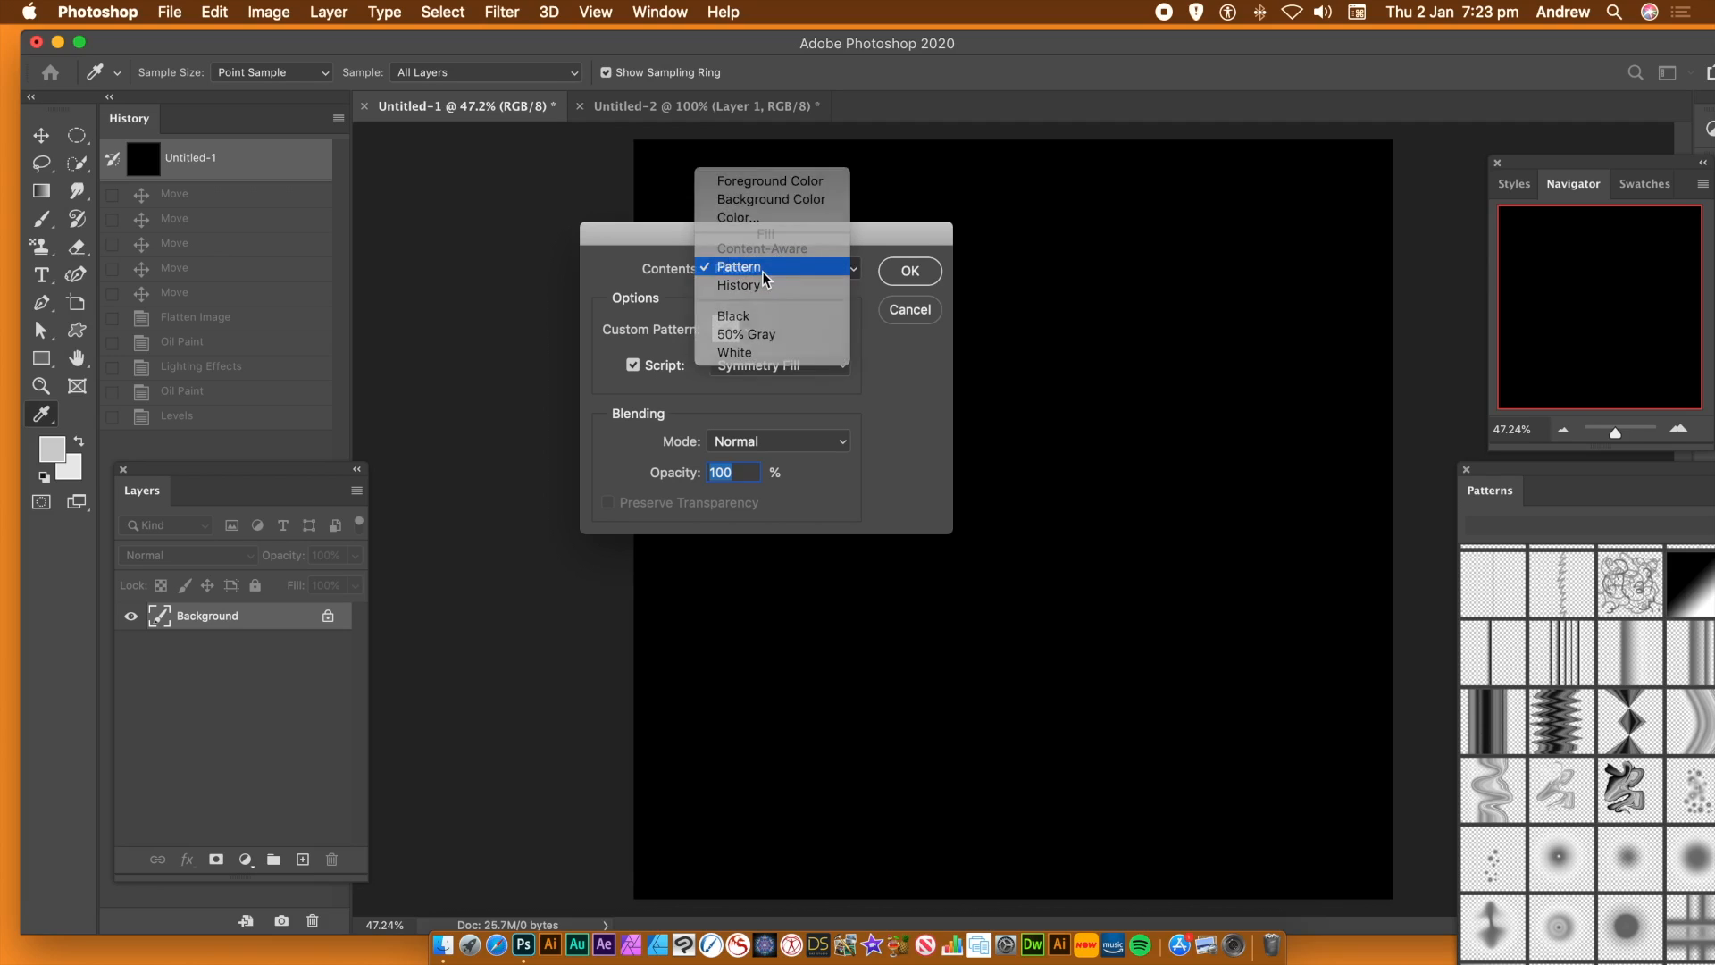
{"action": "left_click", "coordinate": [748, 330]}
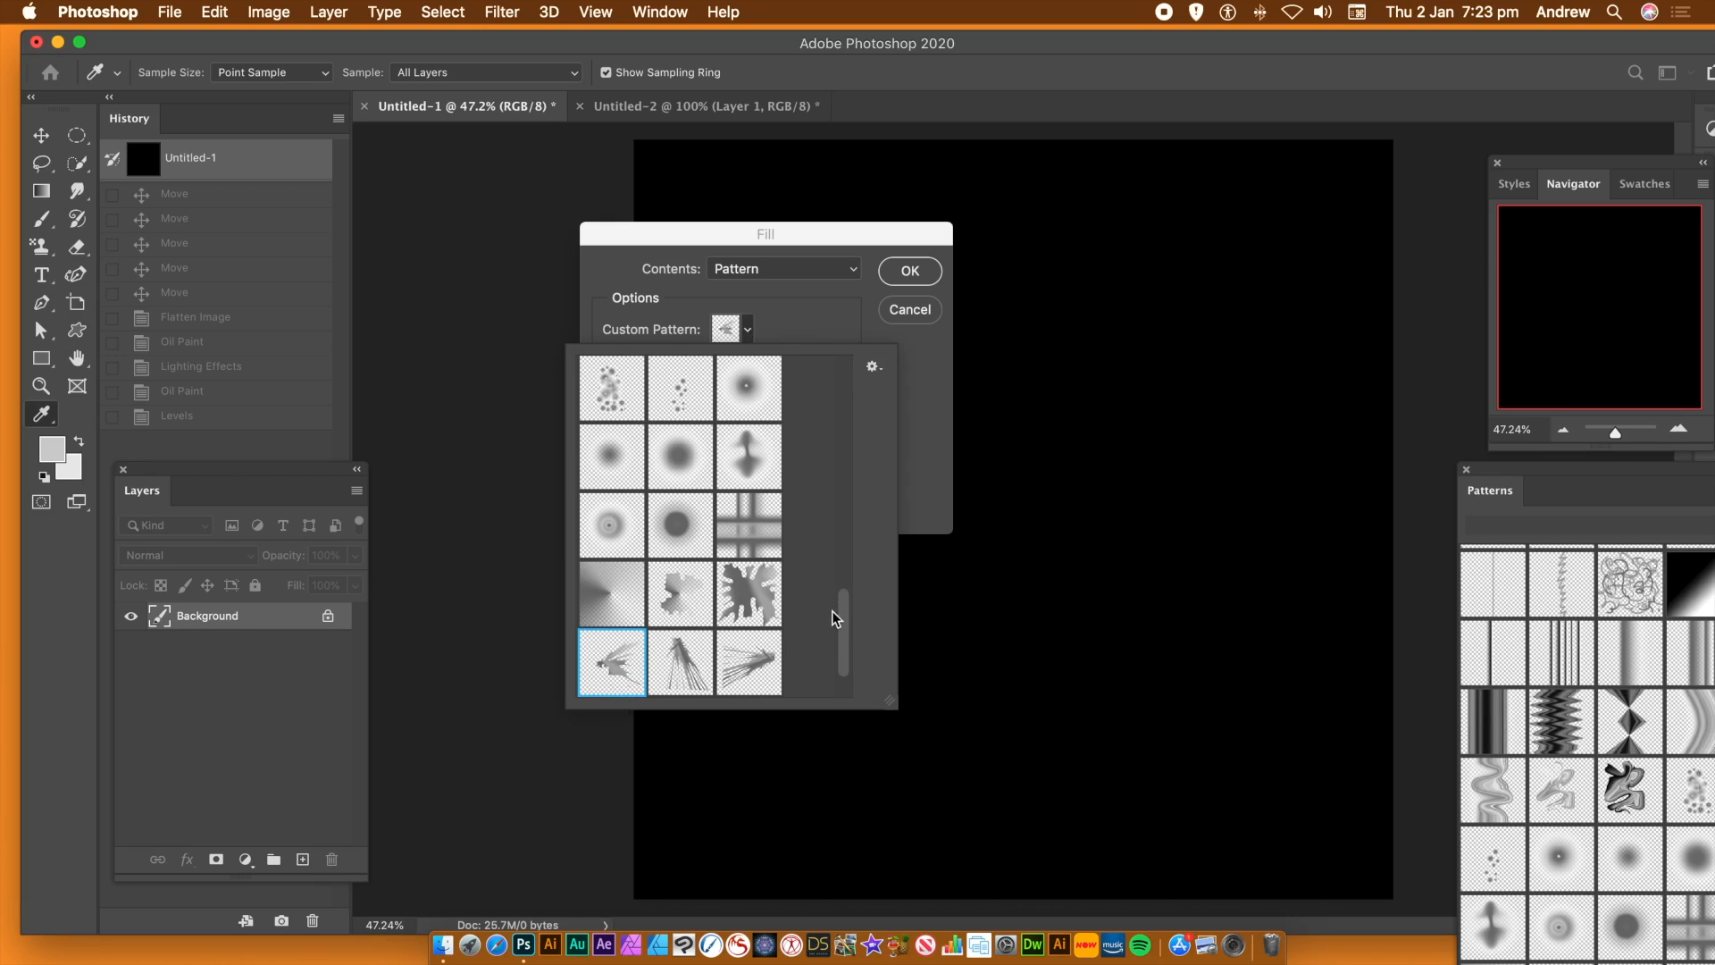
{"action": "left_click_drag", "start_coordinate": [843, 612], "coordinate": [841, 642]}
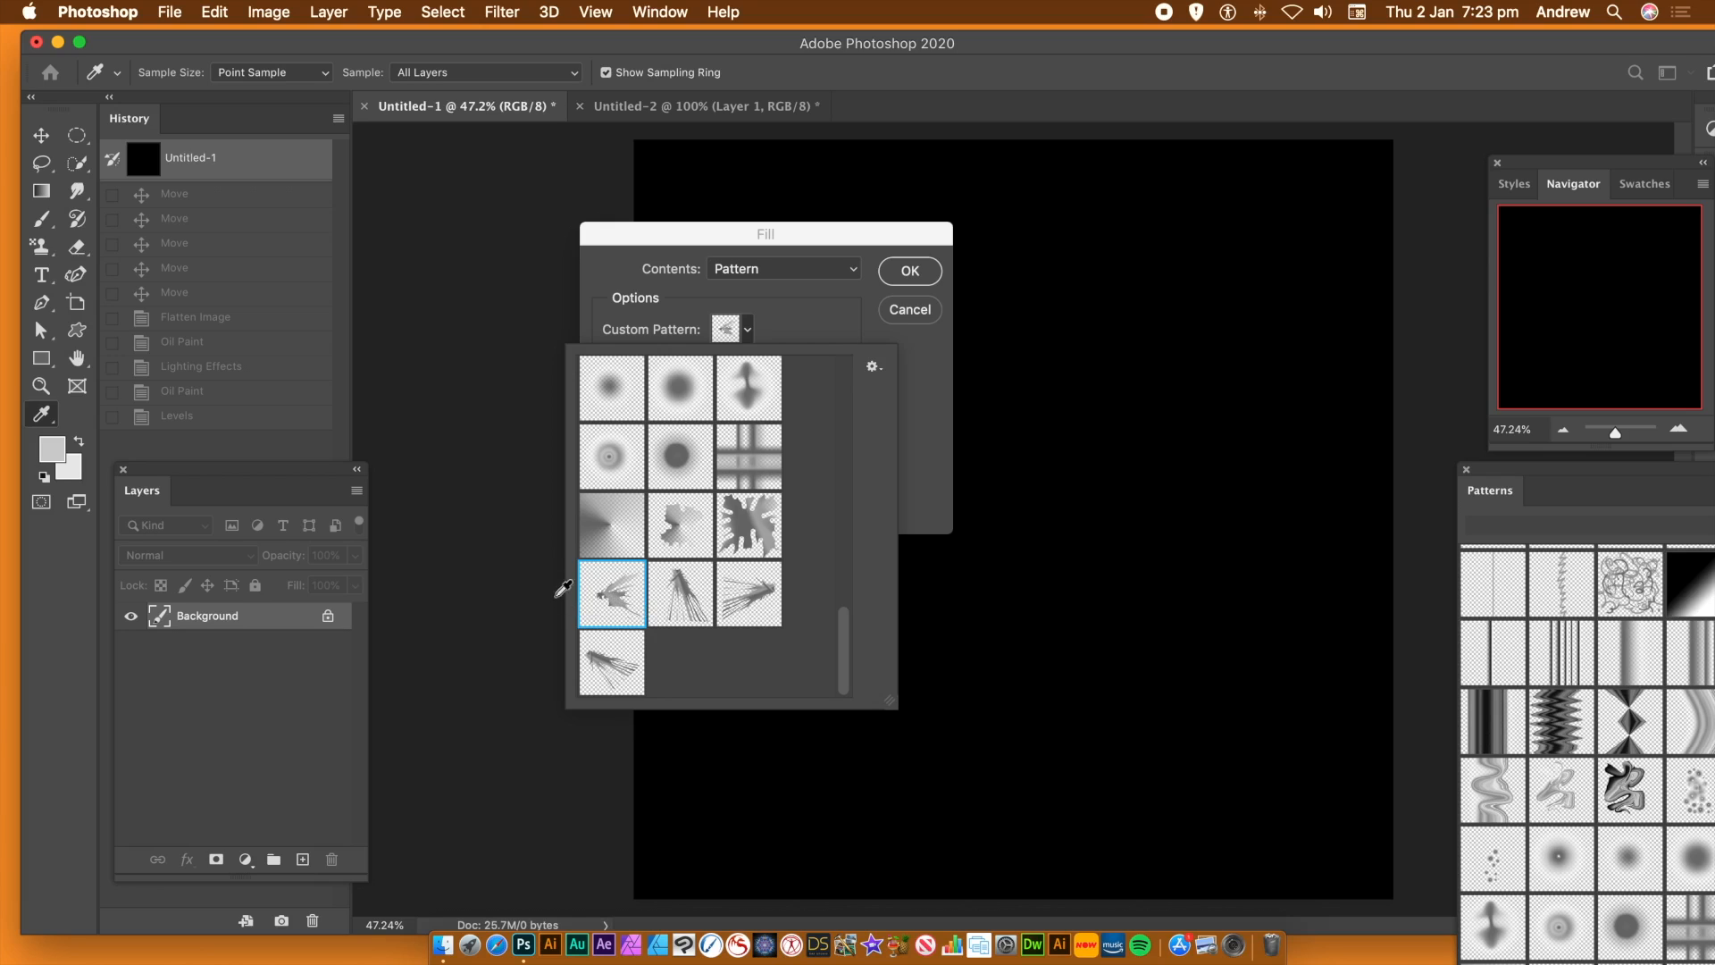
{"action": "left_click", "coordinate": [757, 607]}
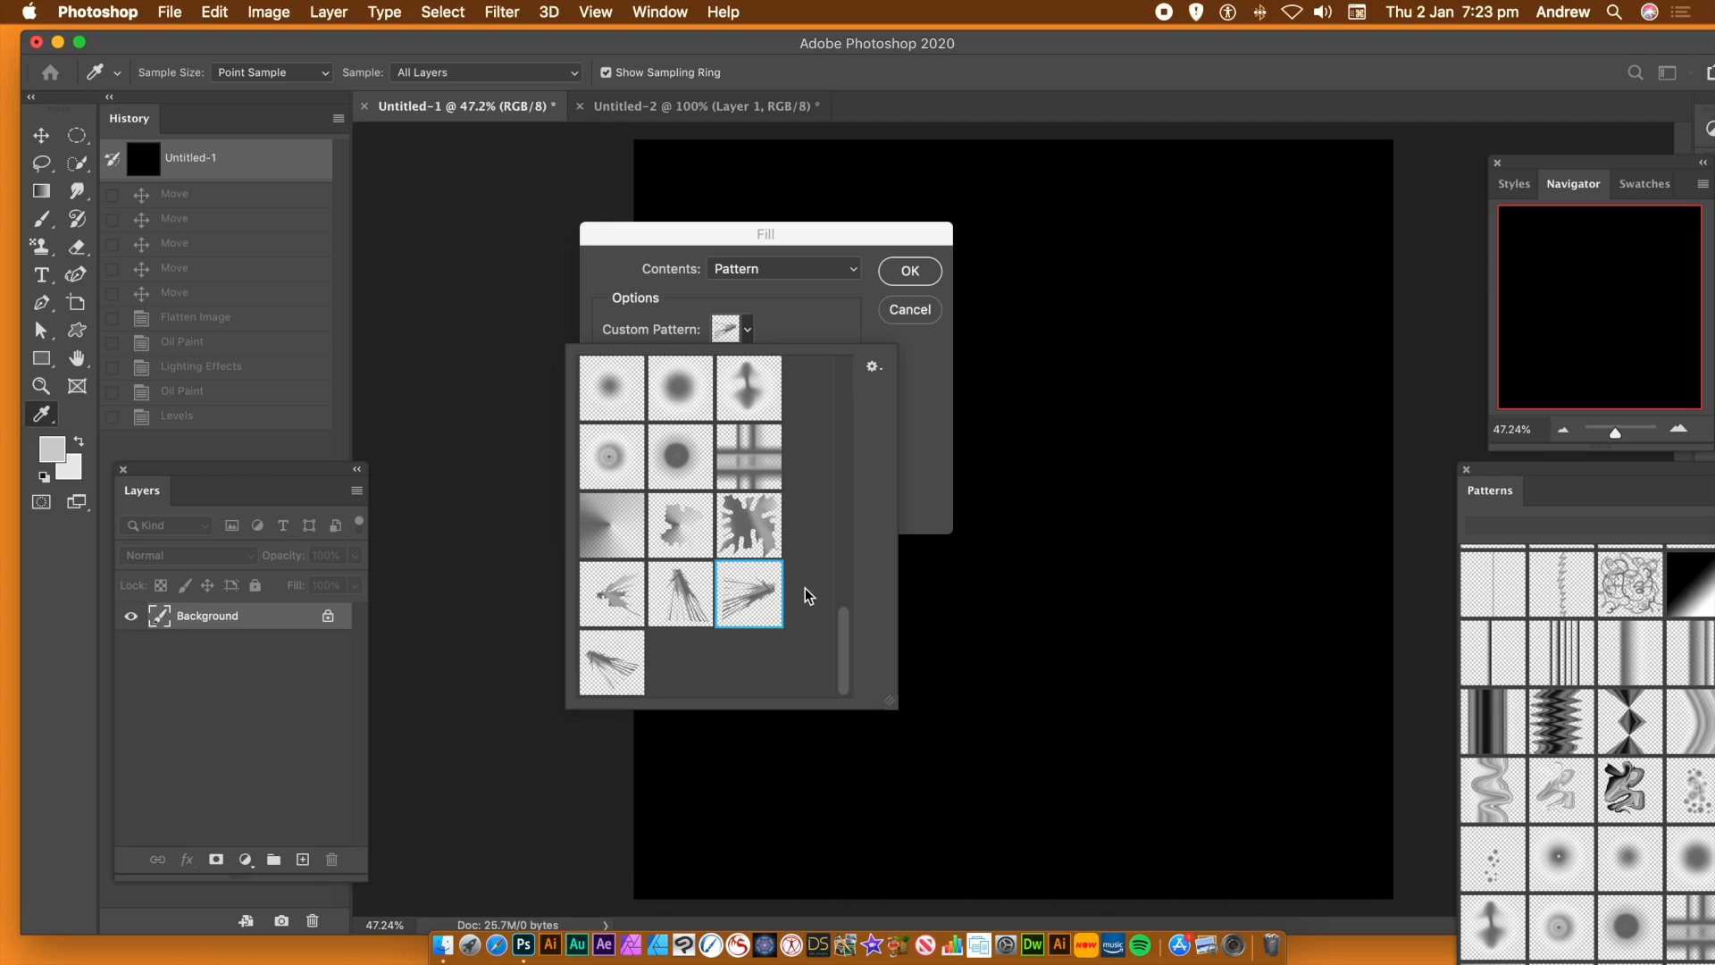
{"action": "left_click", "coordinate": [939, 499]}
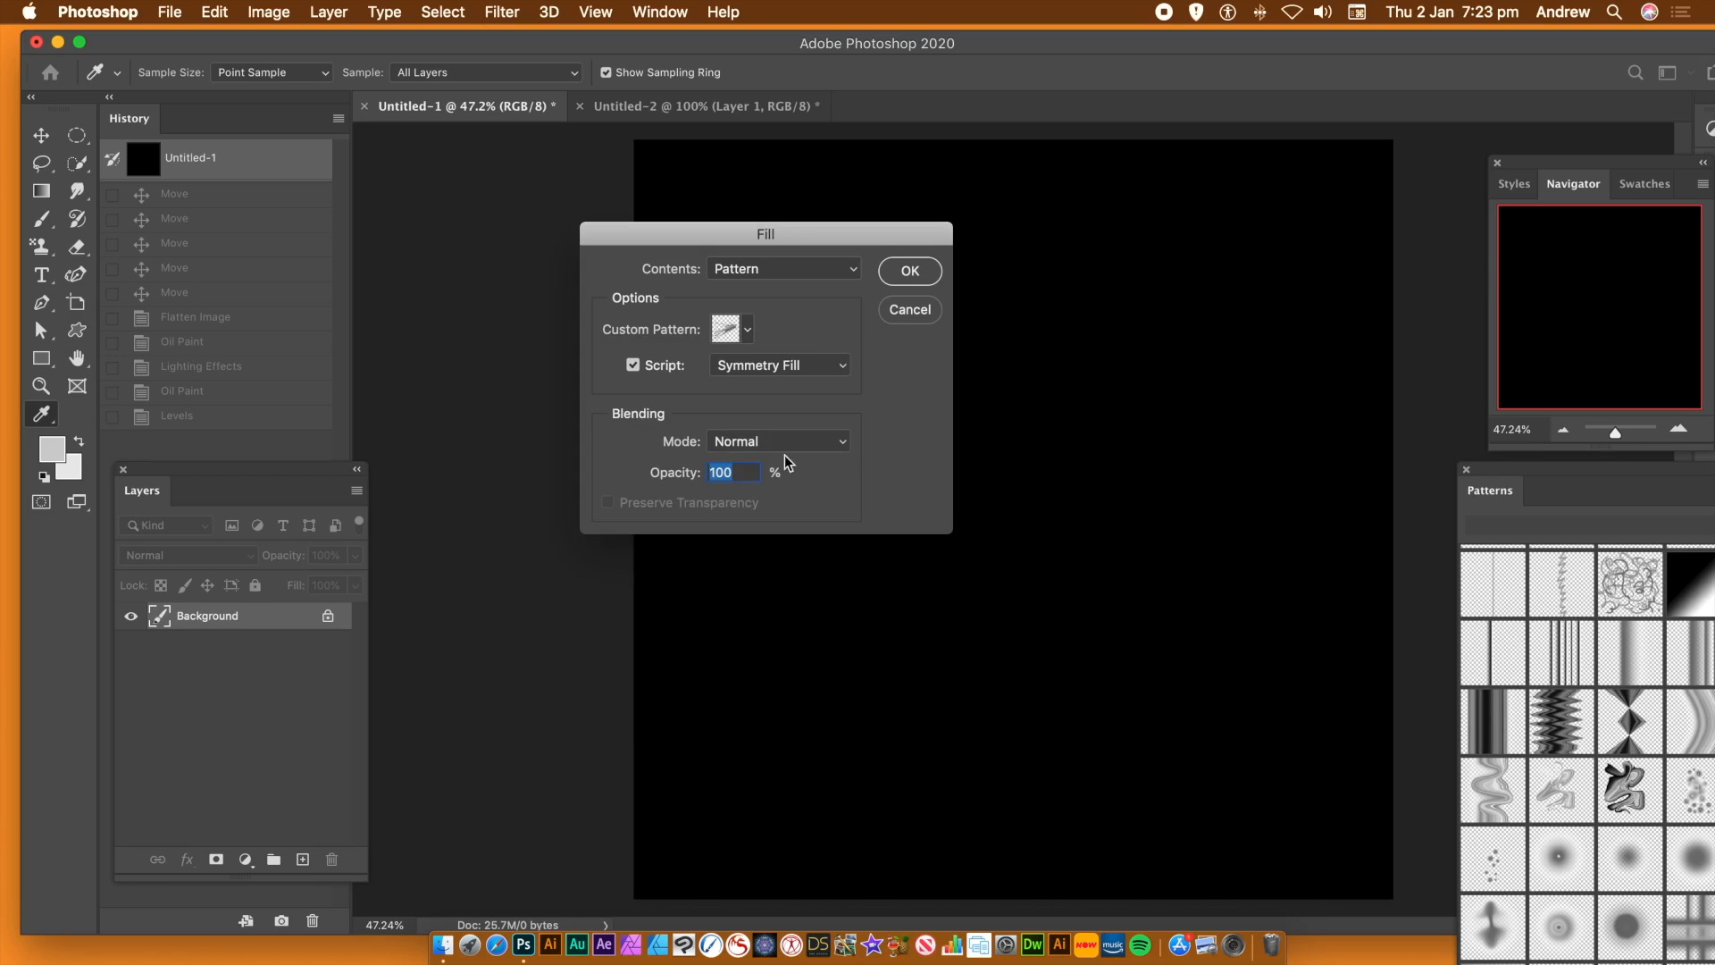
{"action": "left_click", "coordinate": [770, 366]}
{"action": "left_click", "coordinate": [772, 363]}
{"action": "key", "text": "Return"}
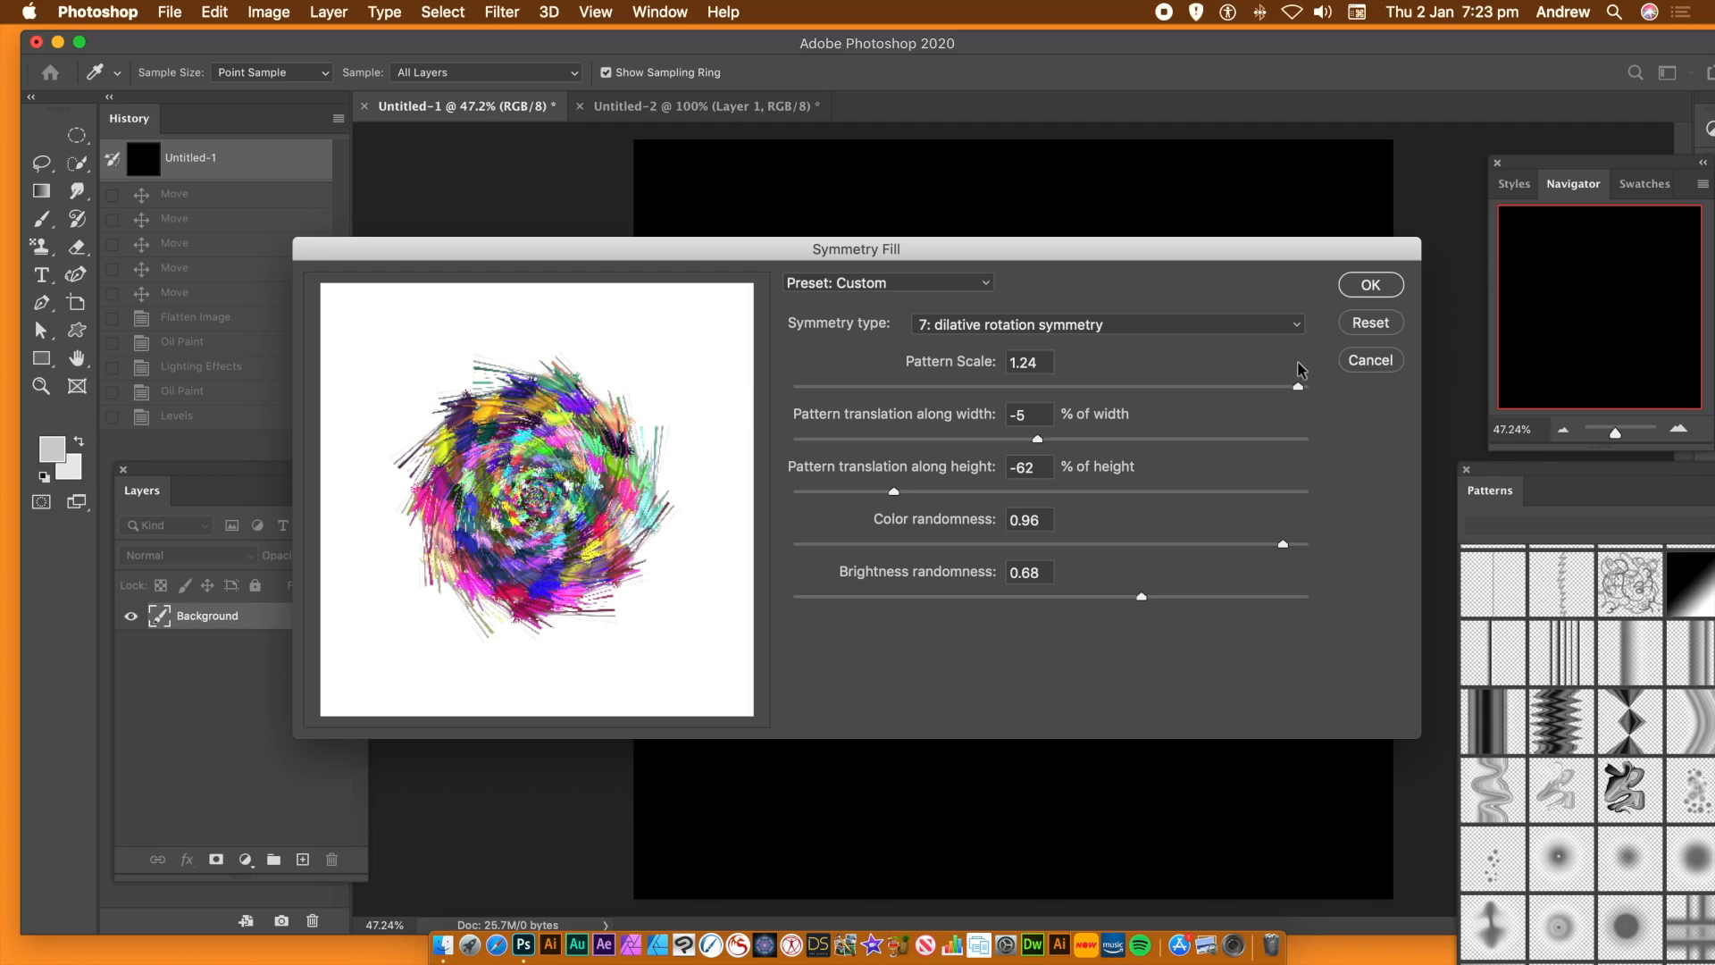
{"action": "left_click", "coordinate": [1387, 361]}
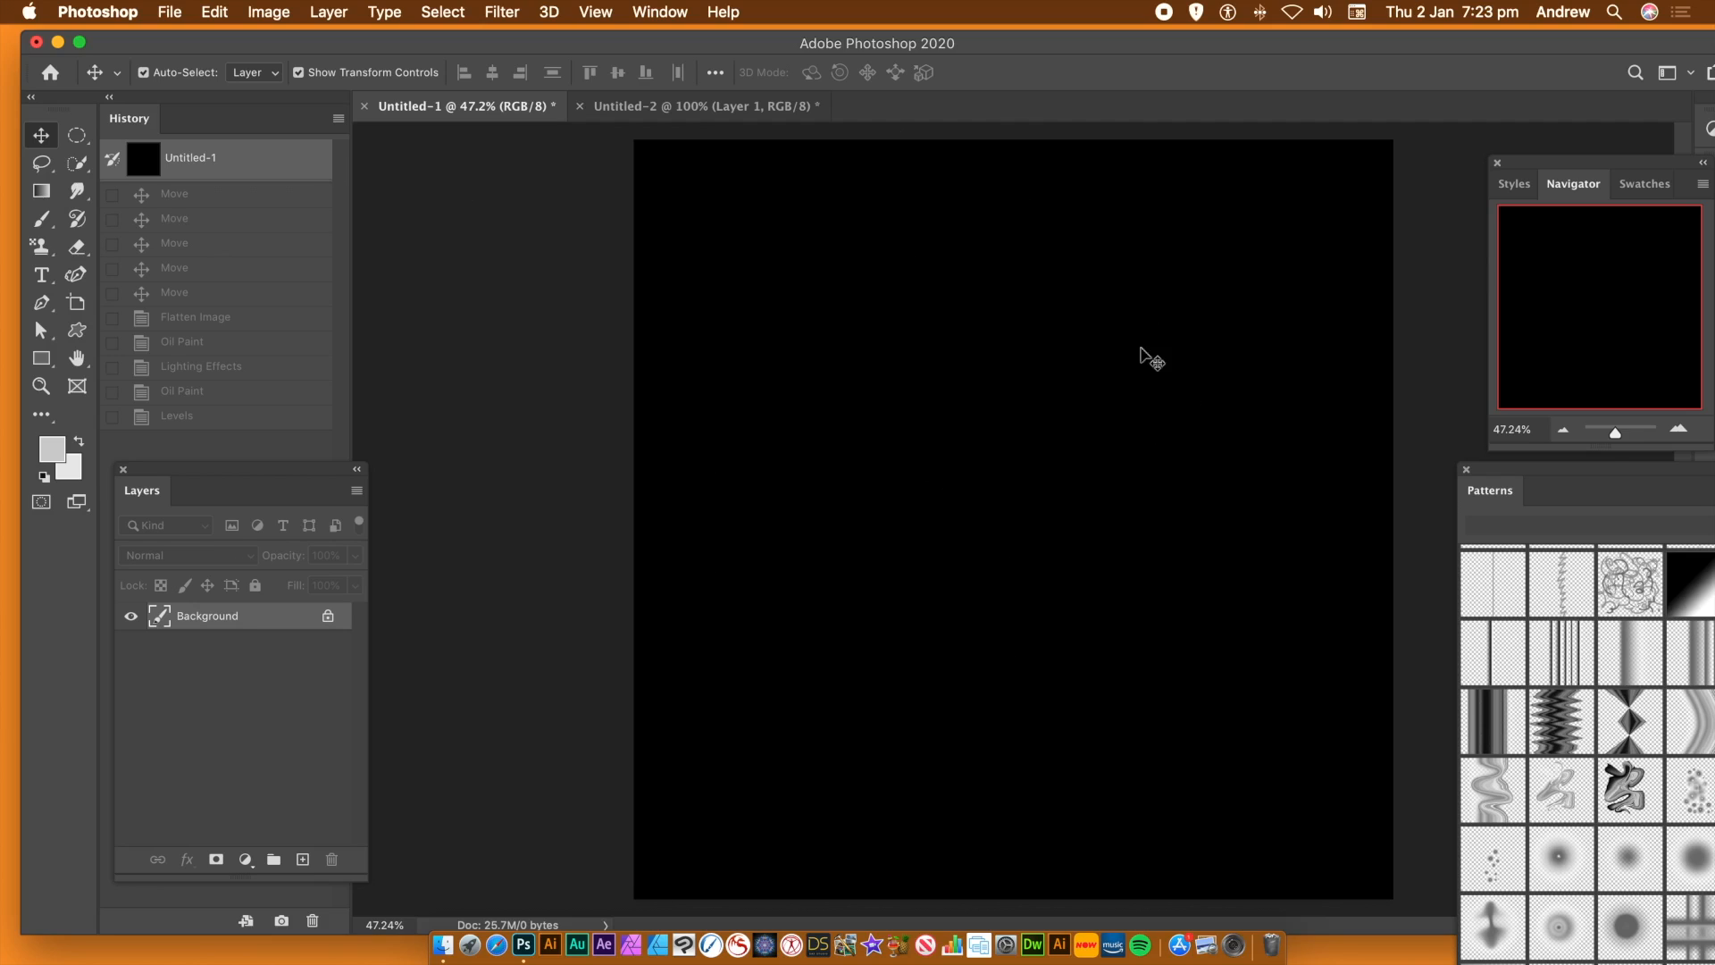
Add a new blank layer above the black background, keeping the default layer settings
{"action": "left_click", "coordinate": [329, 13]}
{"action": "mouse_move", "coordinate": [487, 37]}
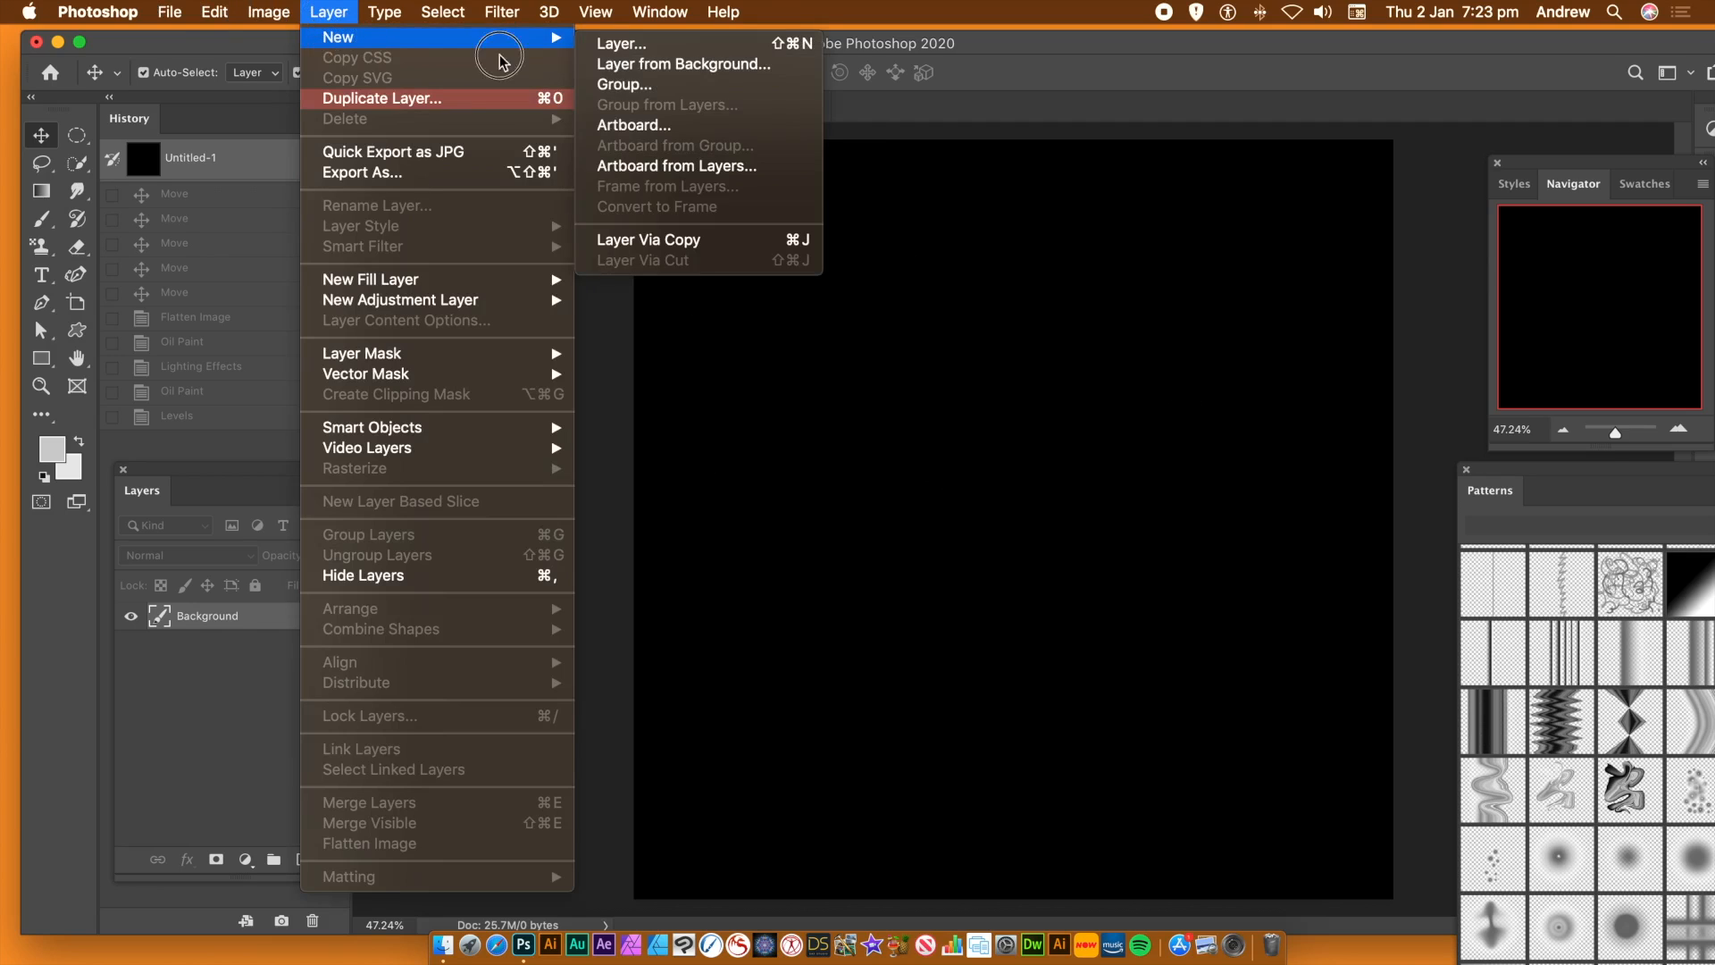
{"action": "left_click", "coordinate": [630, 56]}
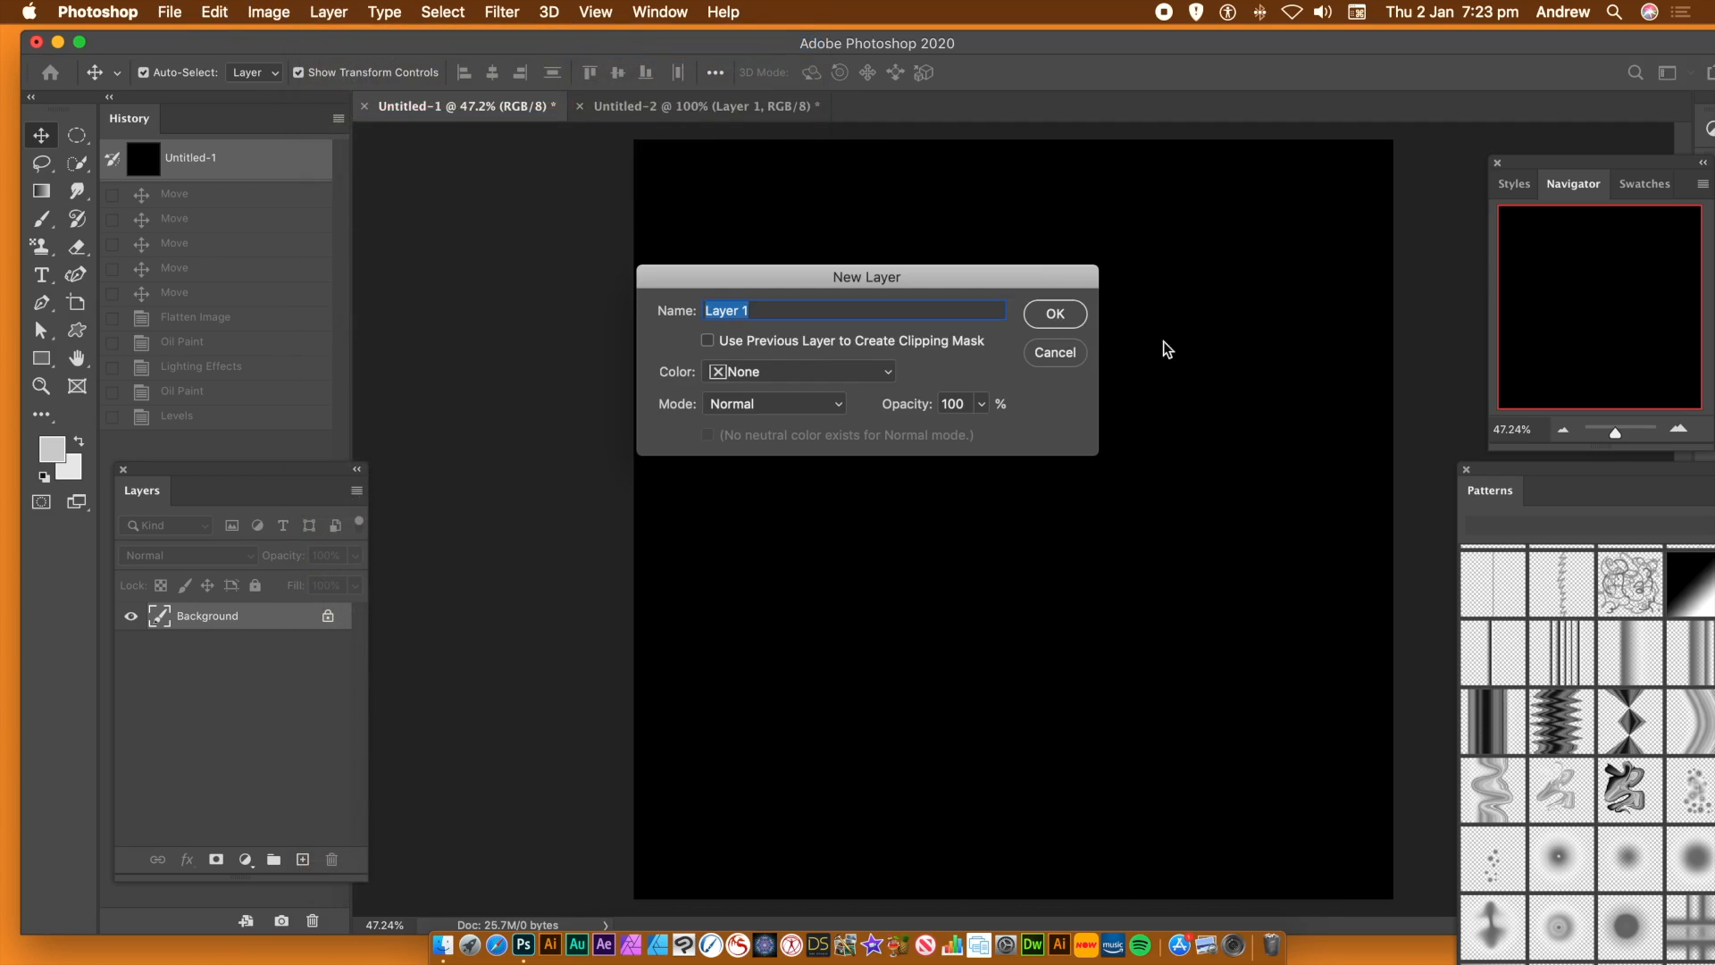
{"action": "left_click", "coordinate": [1053, 317]}
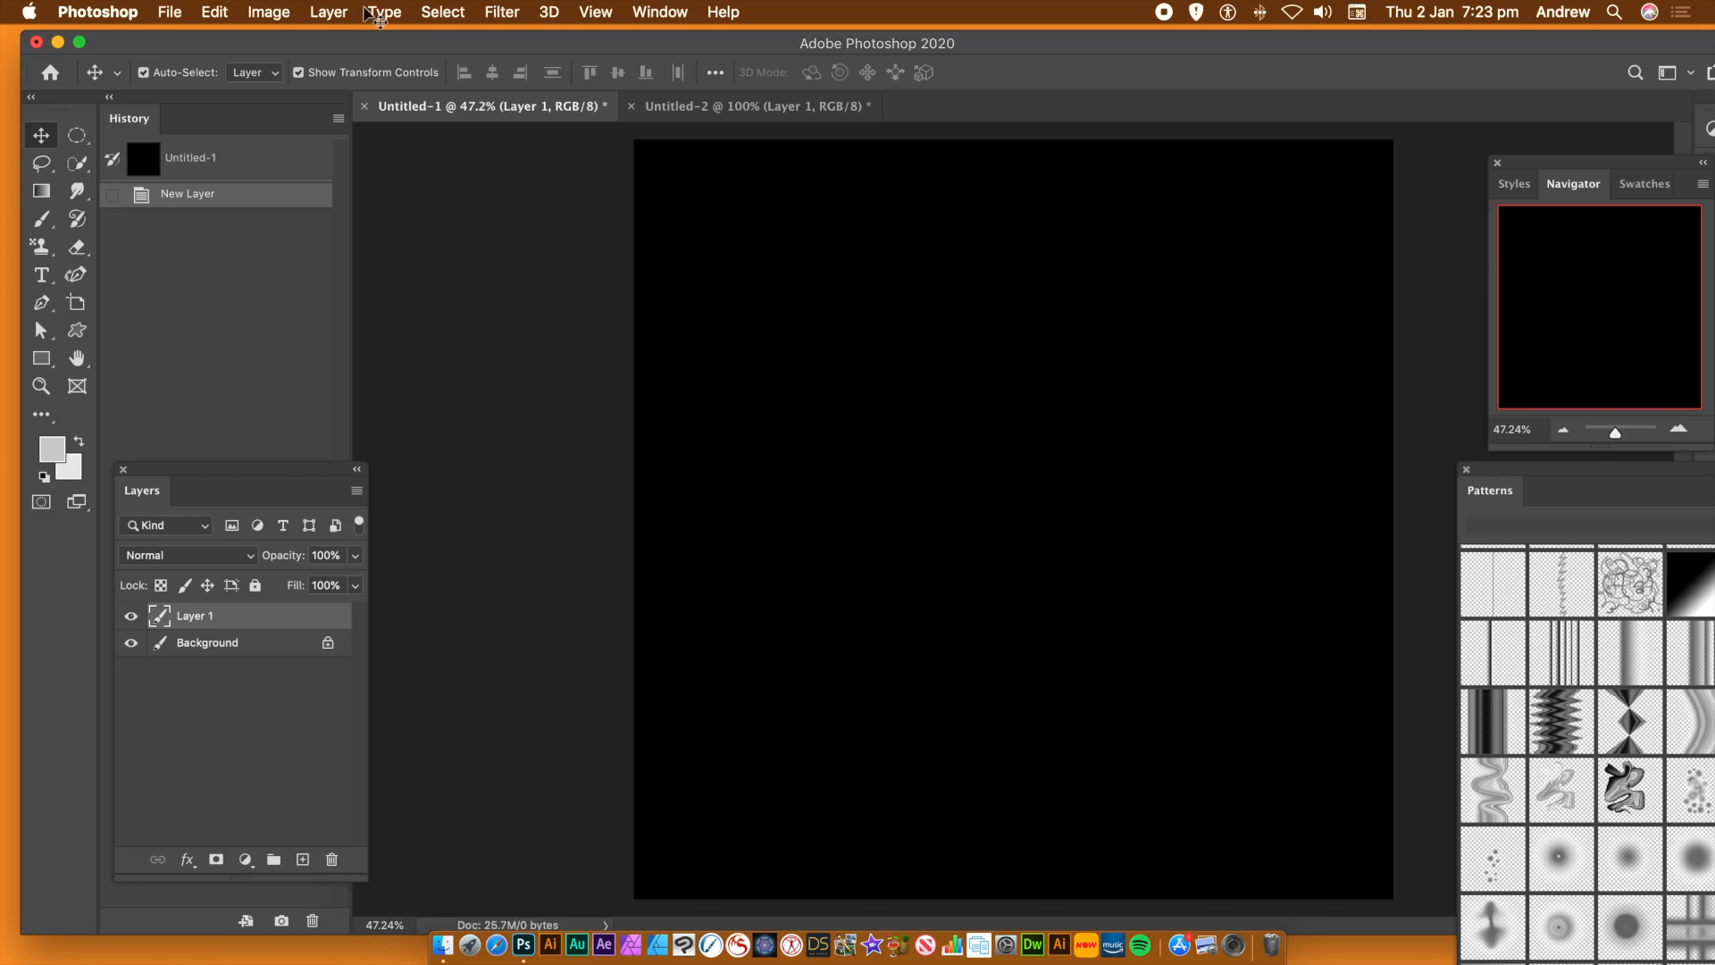
Start a Symmetry Fill on the new layer with pattern translation at -77% of width and -78% of height
{"action": "left_click", "coordinate": [205, 17]}
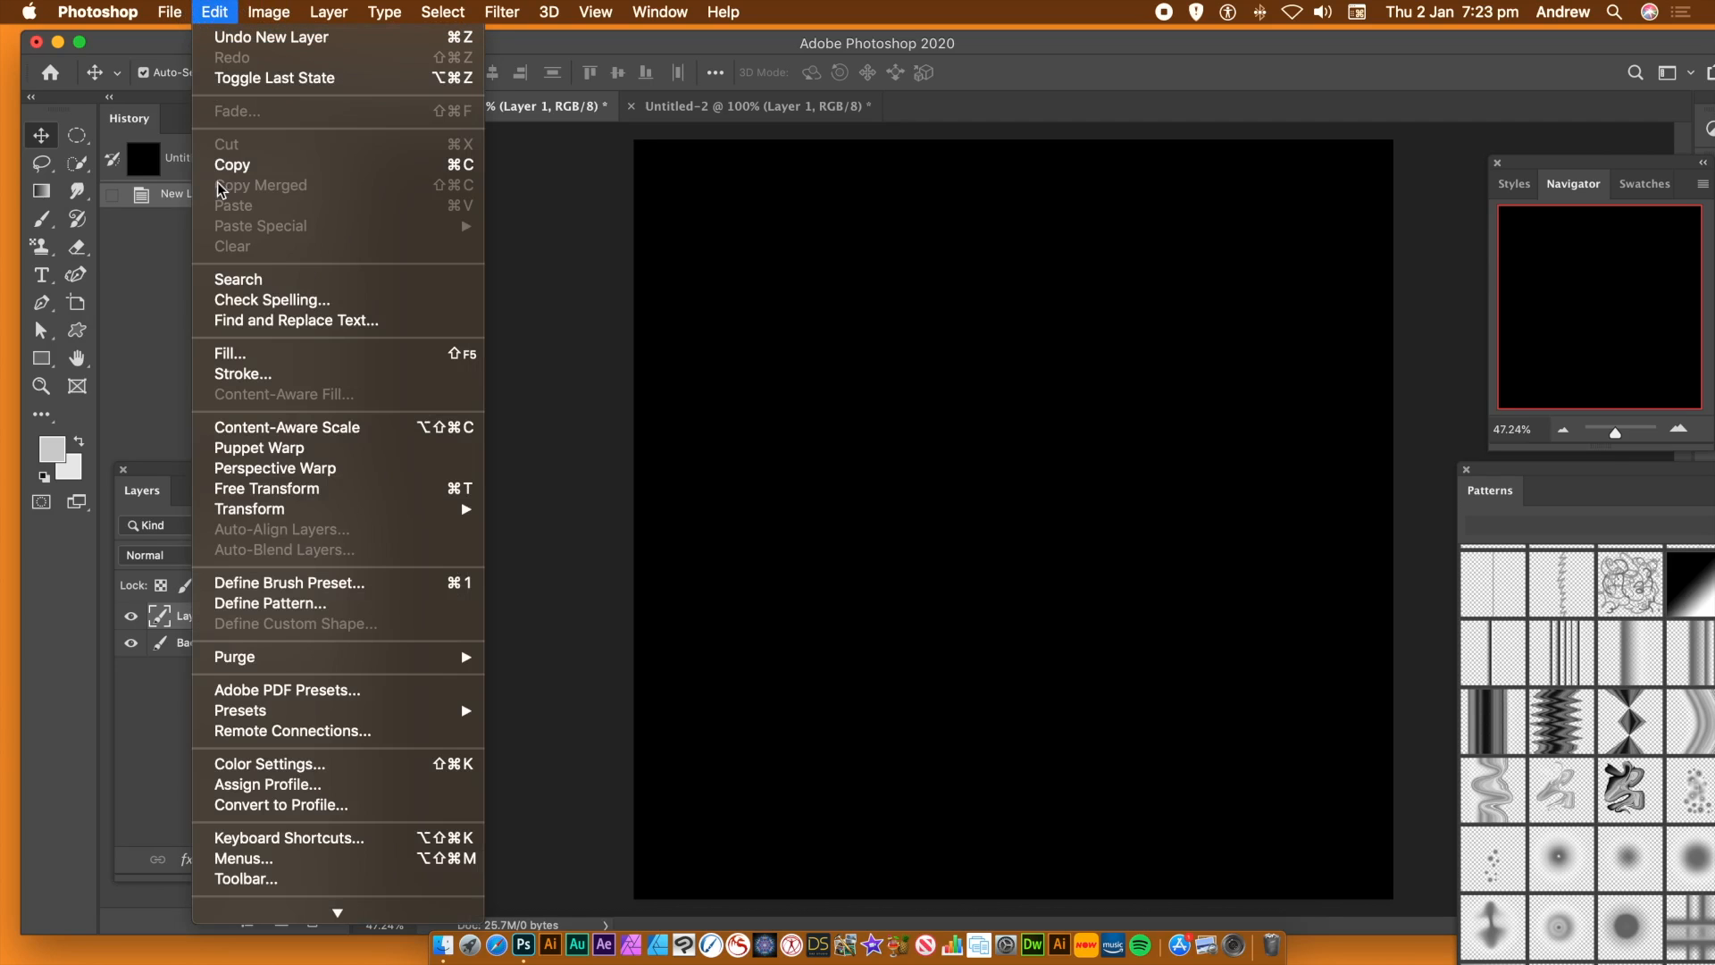
{"action": "left_click", "coordinate": [221, 357]}
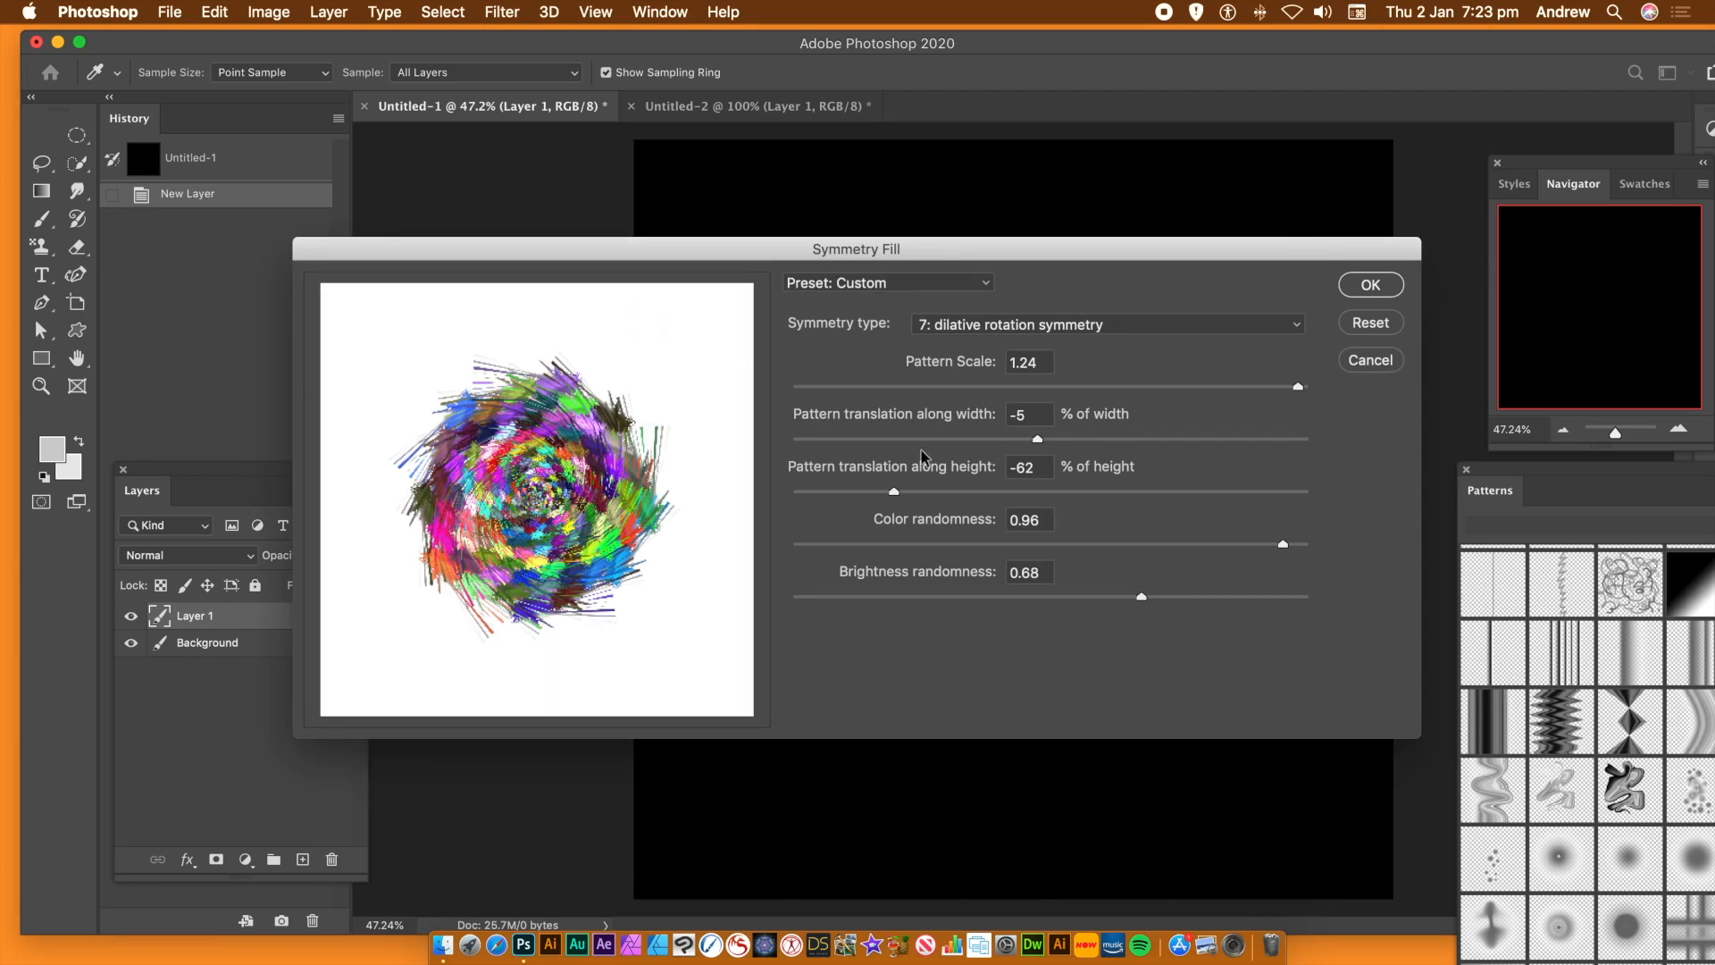
{"action": "left_click_drag", "start_coordinate": [891, 495], "coordinate": [948, 497]}
{"action": "left_click_drag", "start_coordinate": [1047, 440], "coordinate": [1215, 439]}
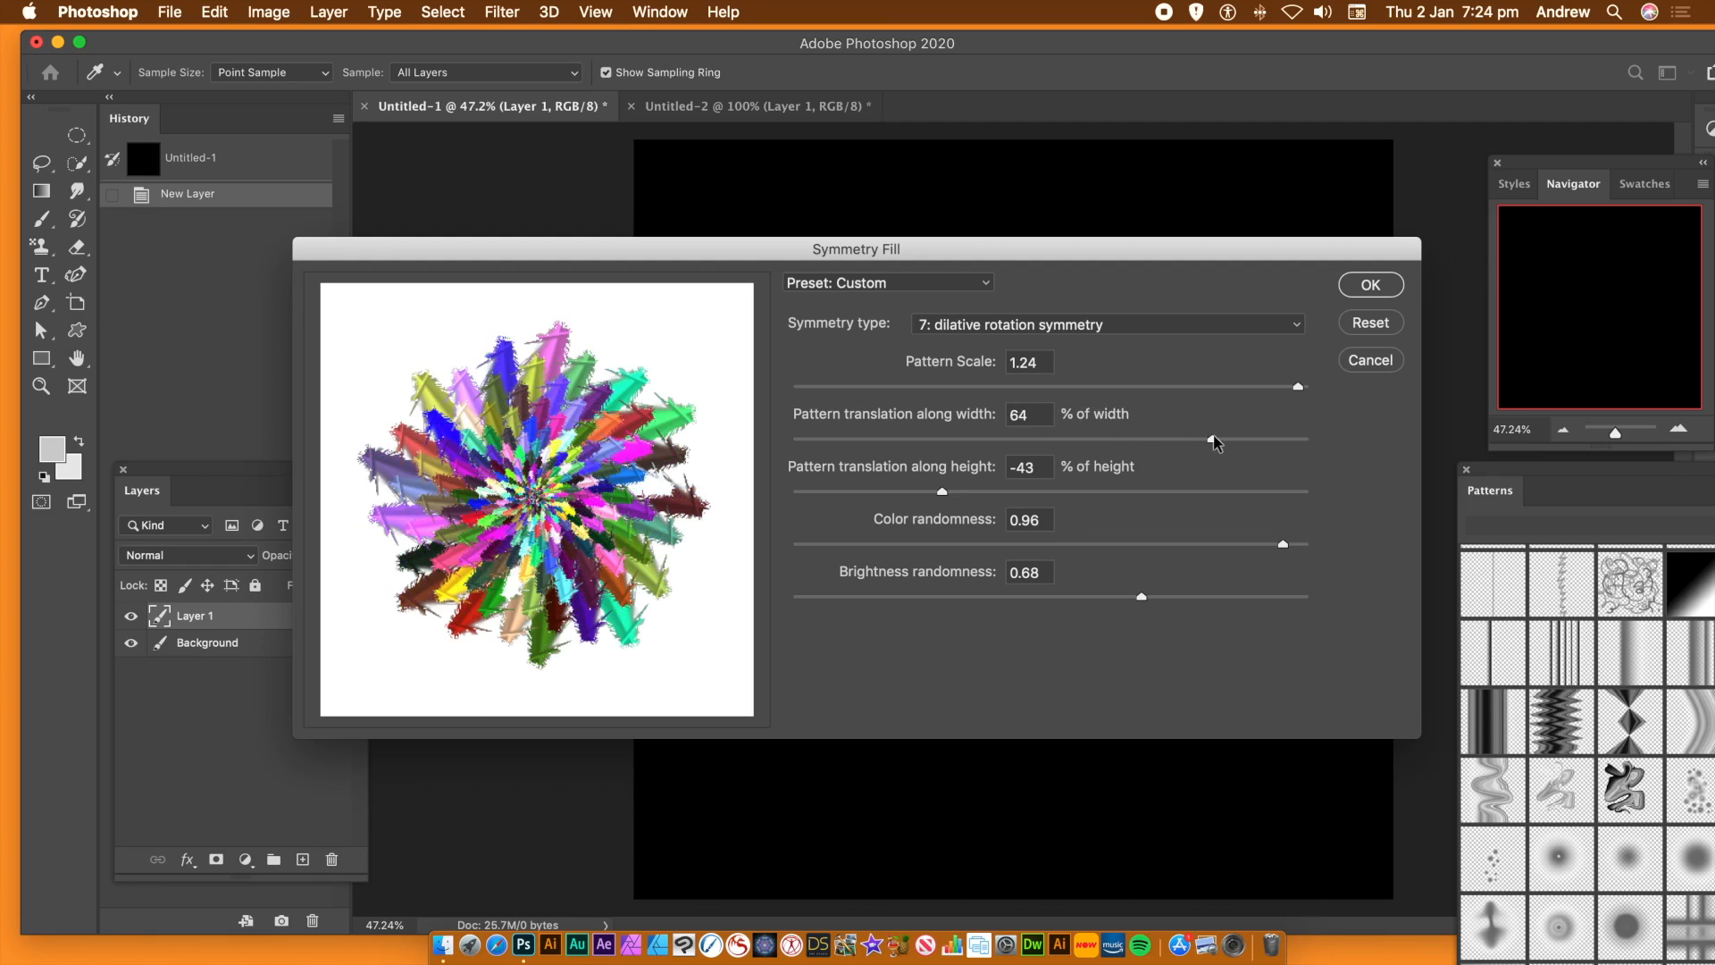
{"action": "left_click_drag", "start_coordinate": [1259, 440], "coordinate": [815, 451]}
{"action": "left_click", "coordinate": [813, 451]}
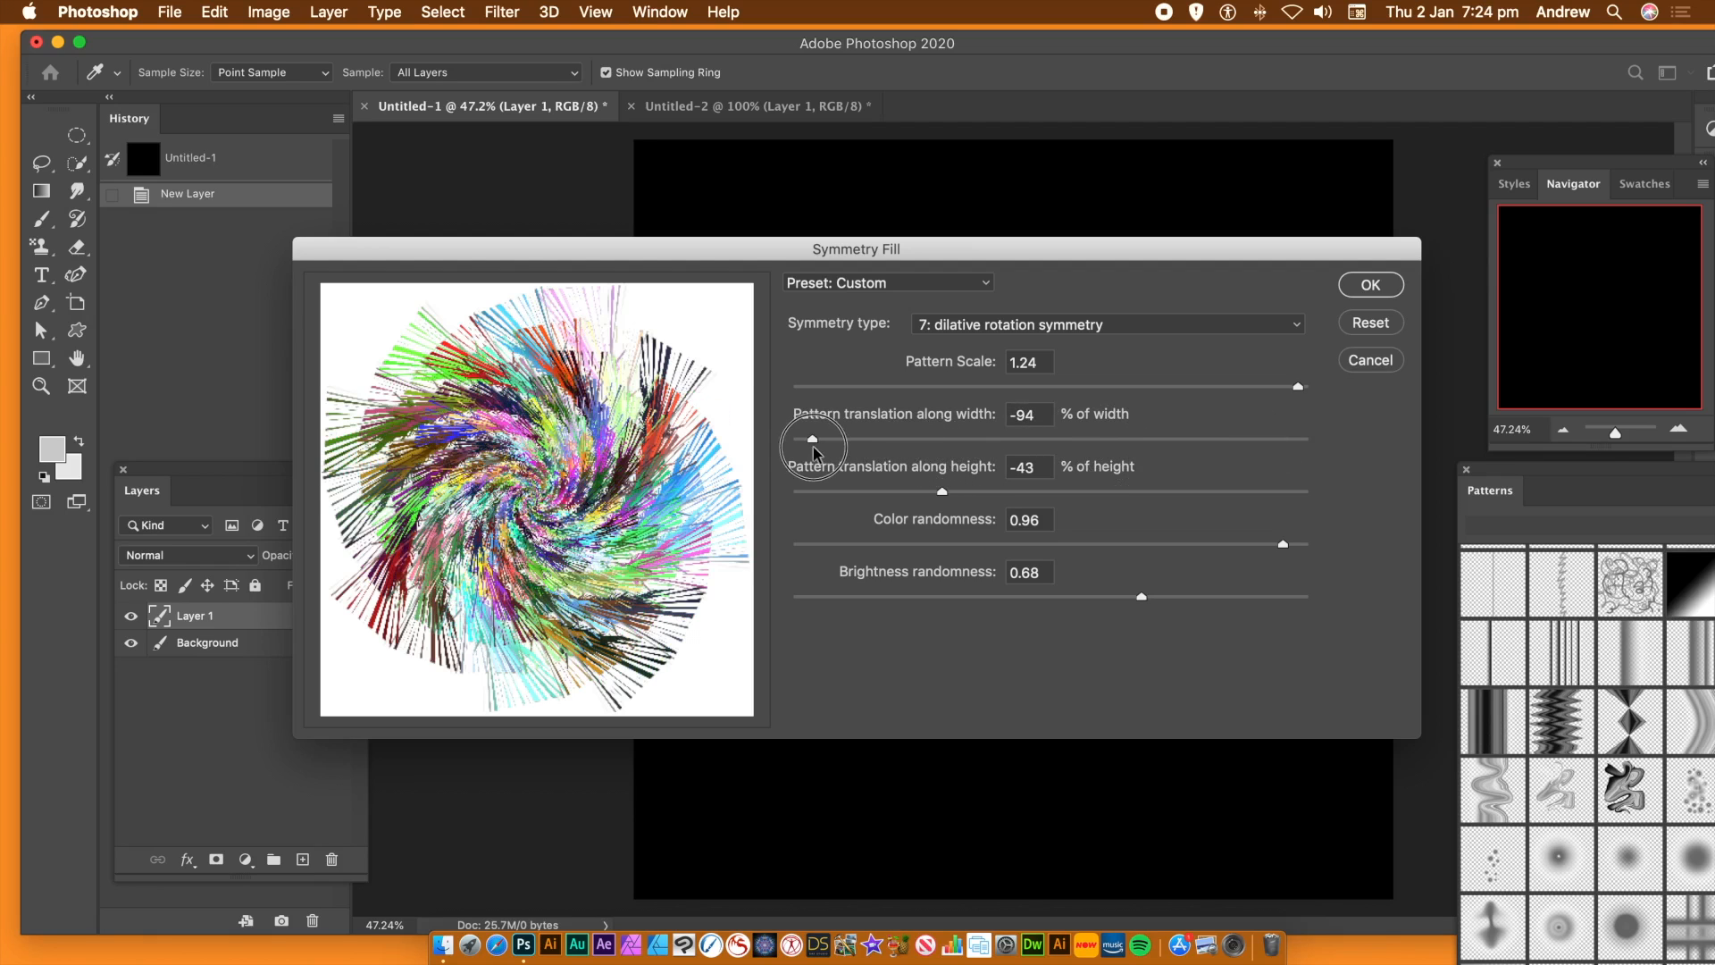
{"action": "left_click_drag", "start_coordinate": [827, 443], "coordinate": [856, 442]}
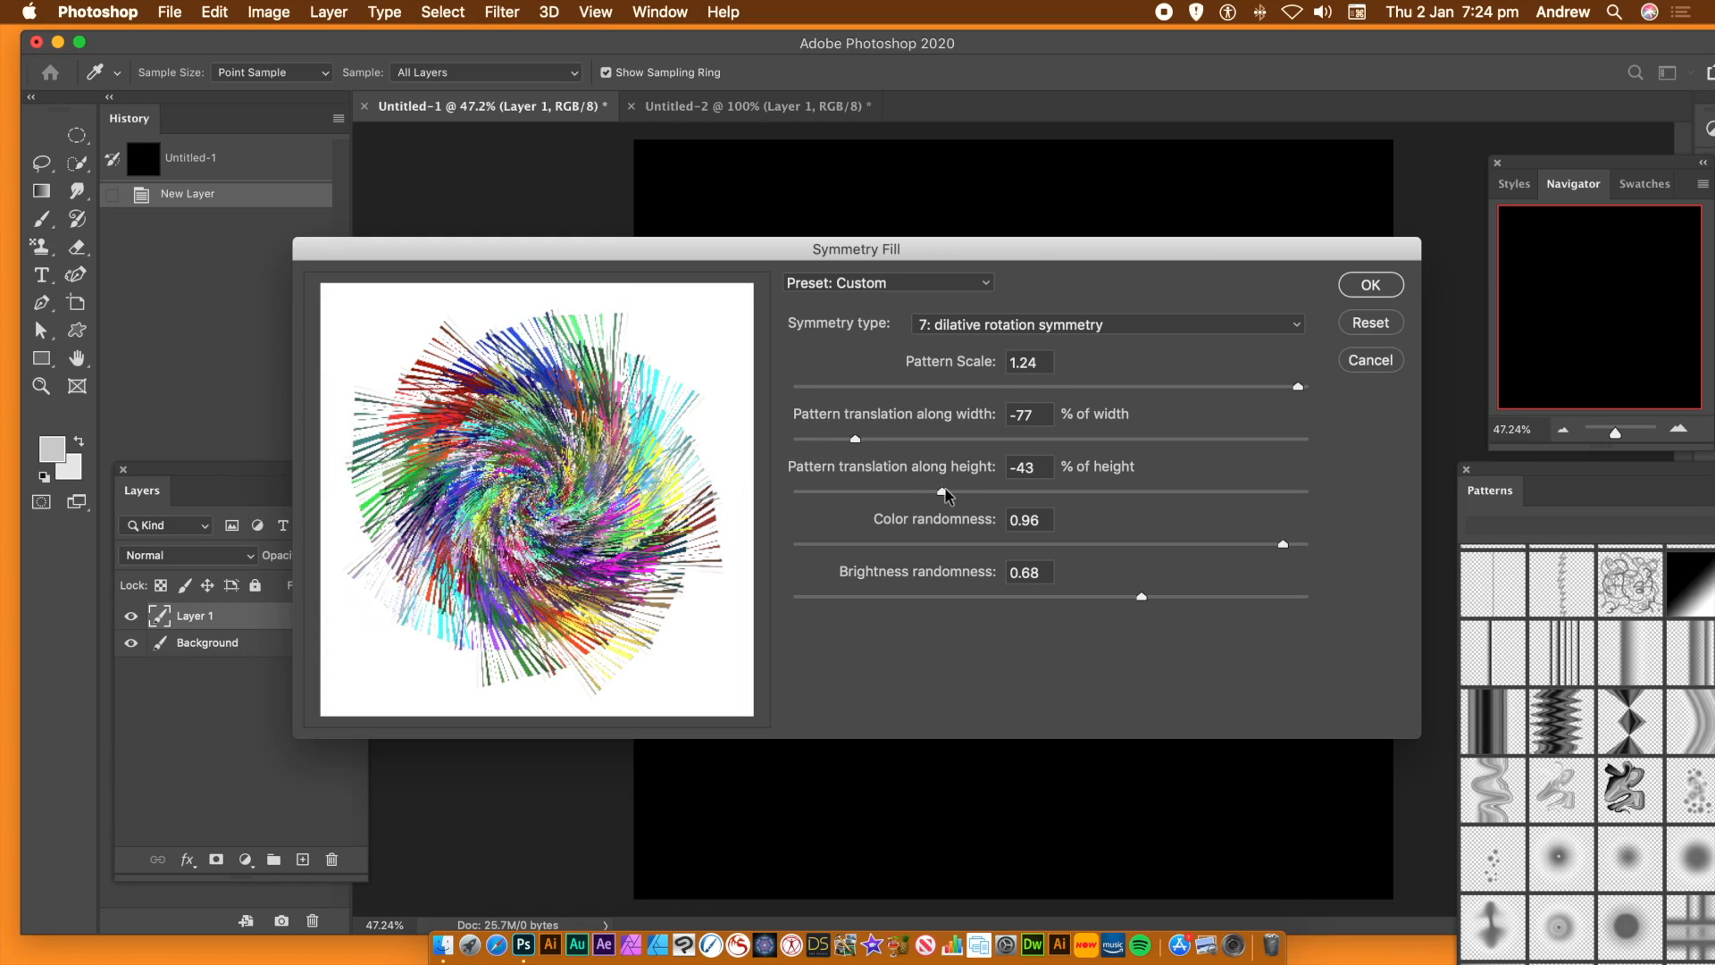
{"action": "left_click_drag", "start_coordinate": [943, 492], "coordinate": [862, 491]}
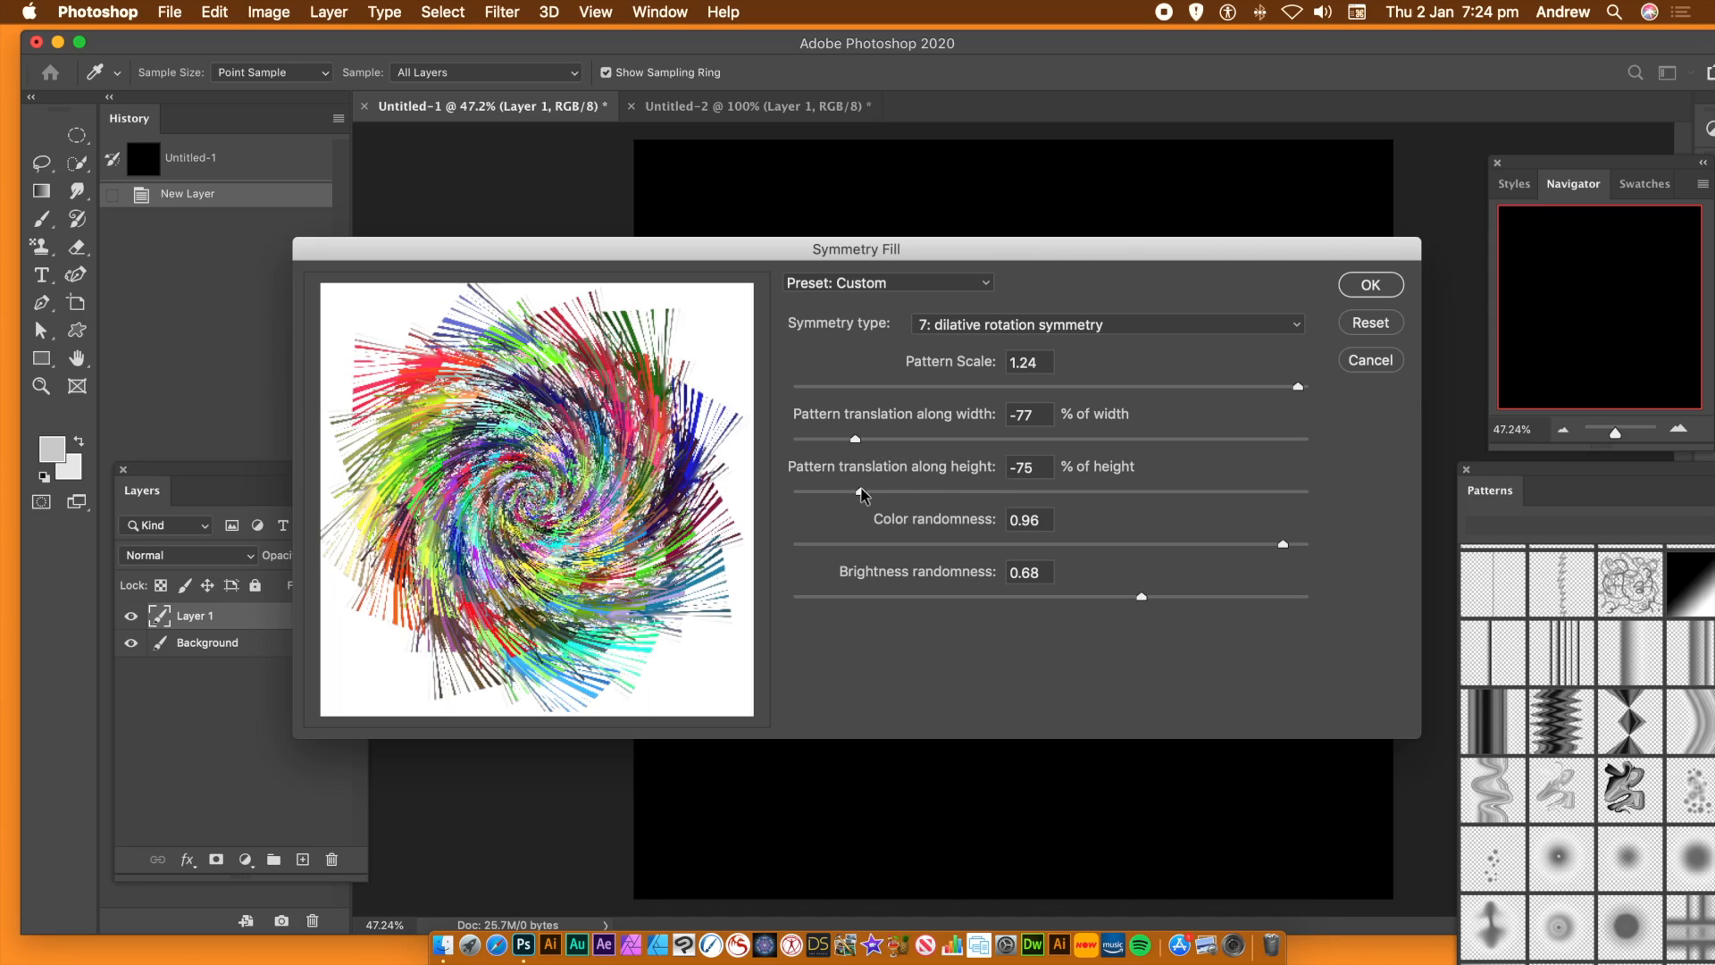
{"action": "left_click_drag", "start_coordinate": [862, 489], "coordinate": [854, 489]}
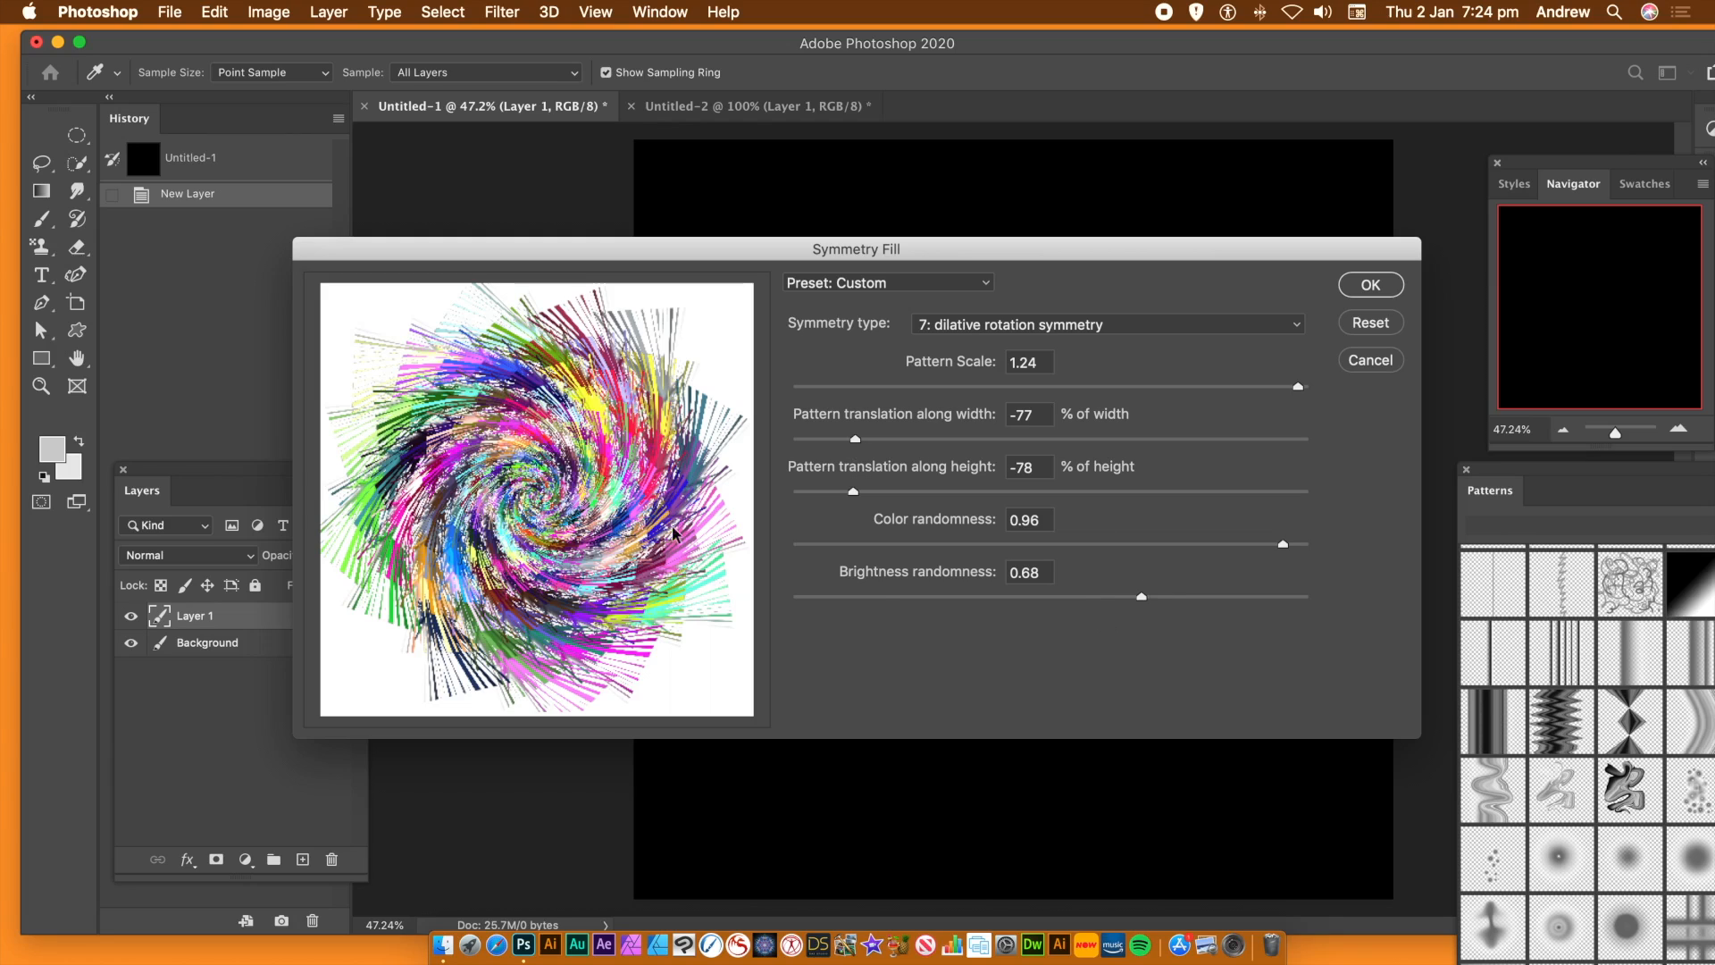
Set brightness randomness to 0.75 and pattern scale to 1.02, and apply the dilative rotation Symmetry Fill
{"action": "left_click_drag", "start_coordinate": [1248, 597], "coordinate": [1177, 598]}
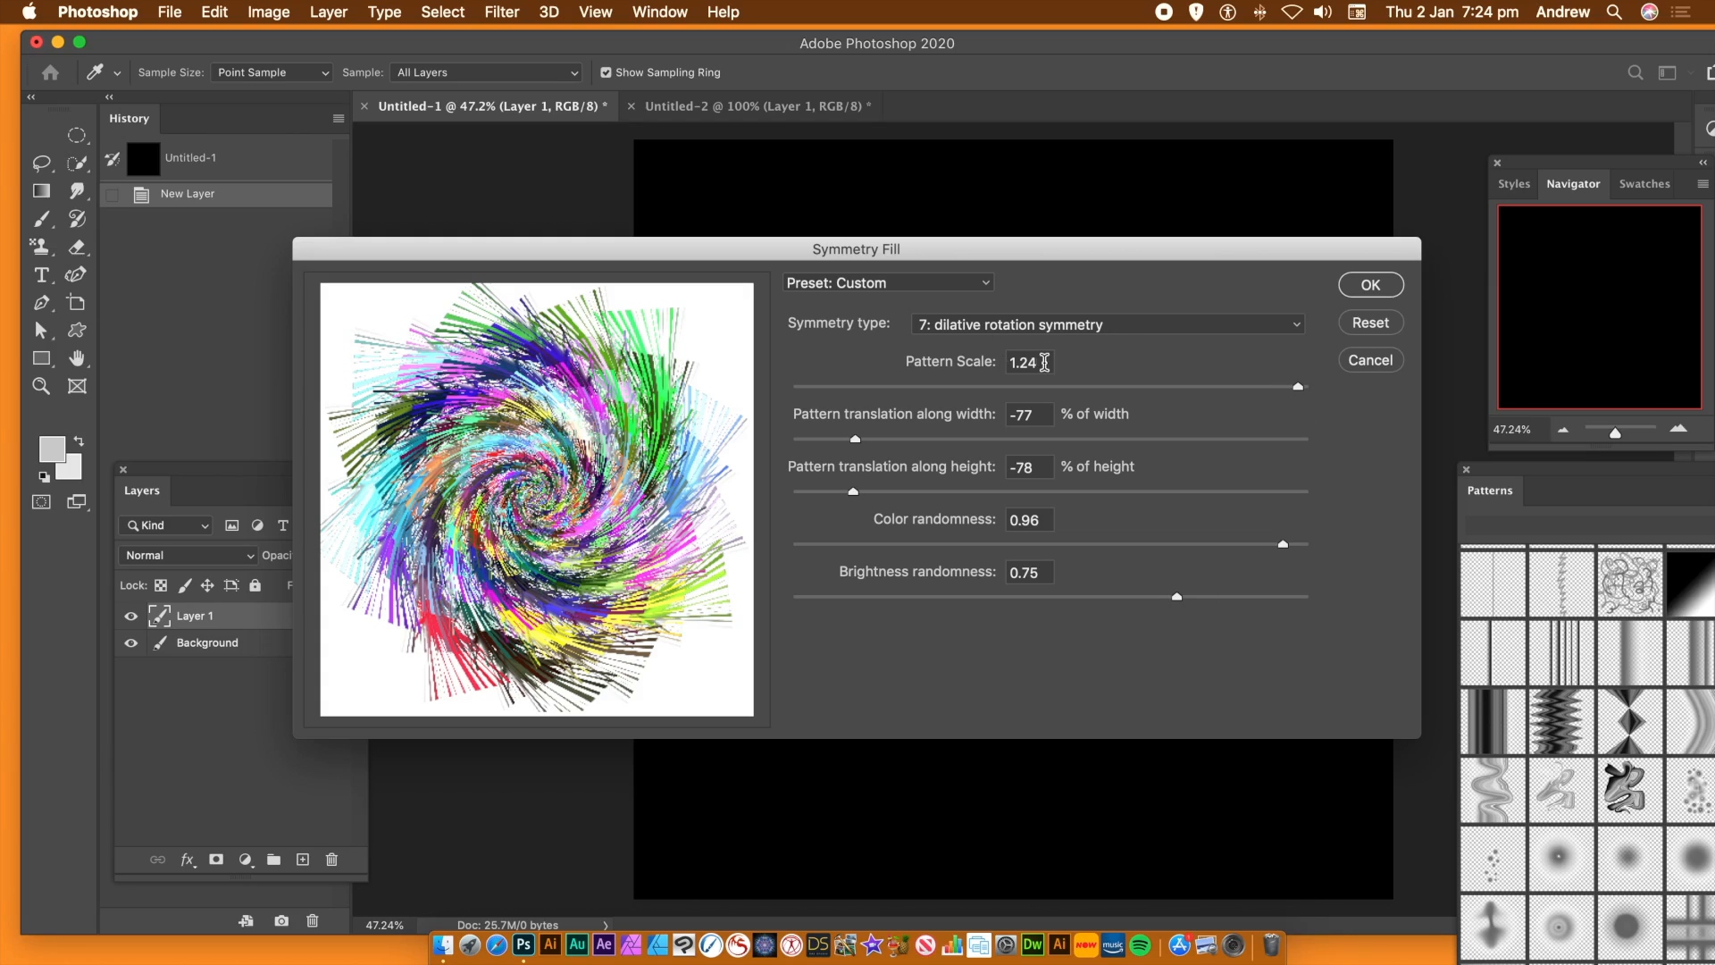
{"action": "left_click", "coordinate": [1228, 387]}
{"action": "left_click_drag", "start_coordinate": [1227, 390], "coordinate": [1191, 398]}
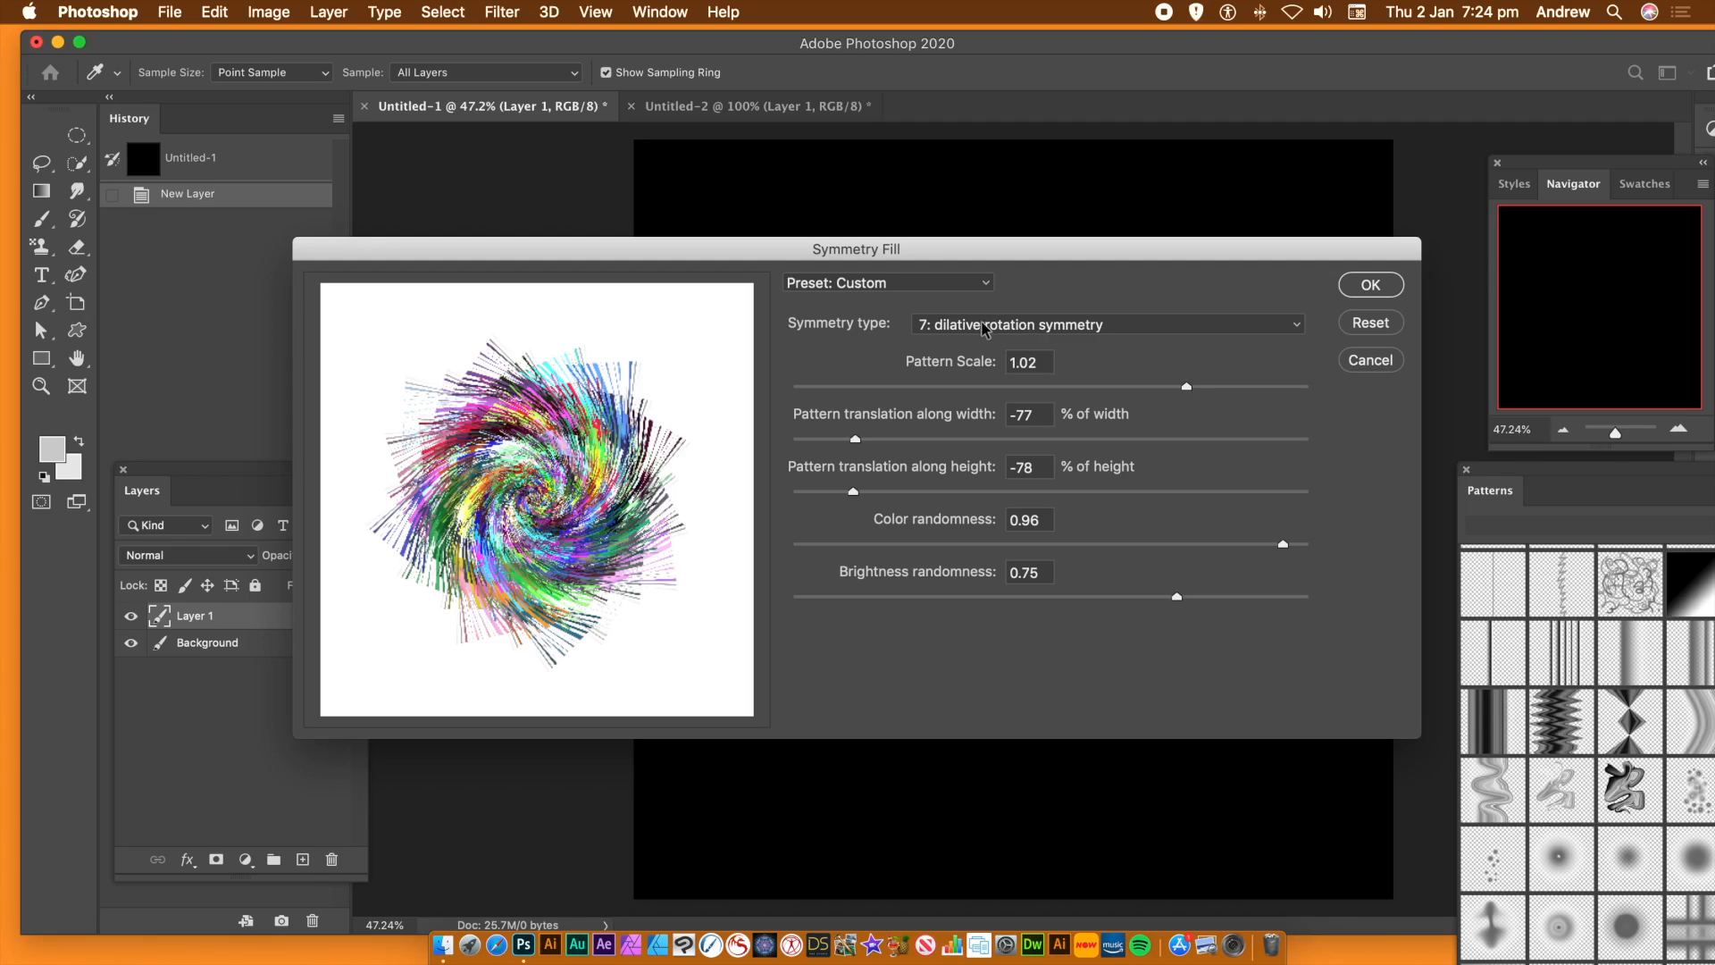
{"action": "left_click", "coordinate": [1392, 286]}
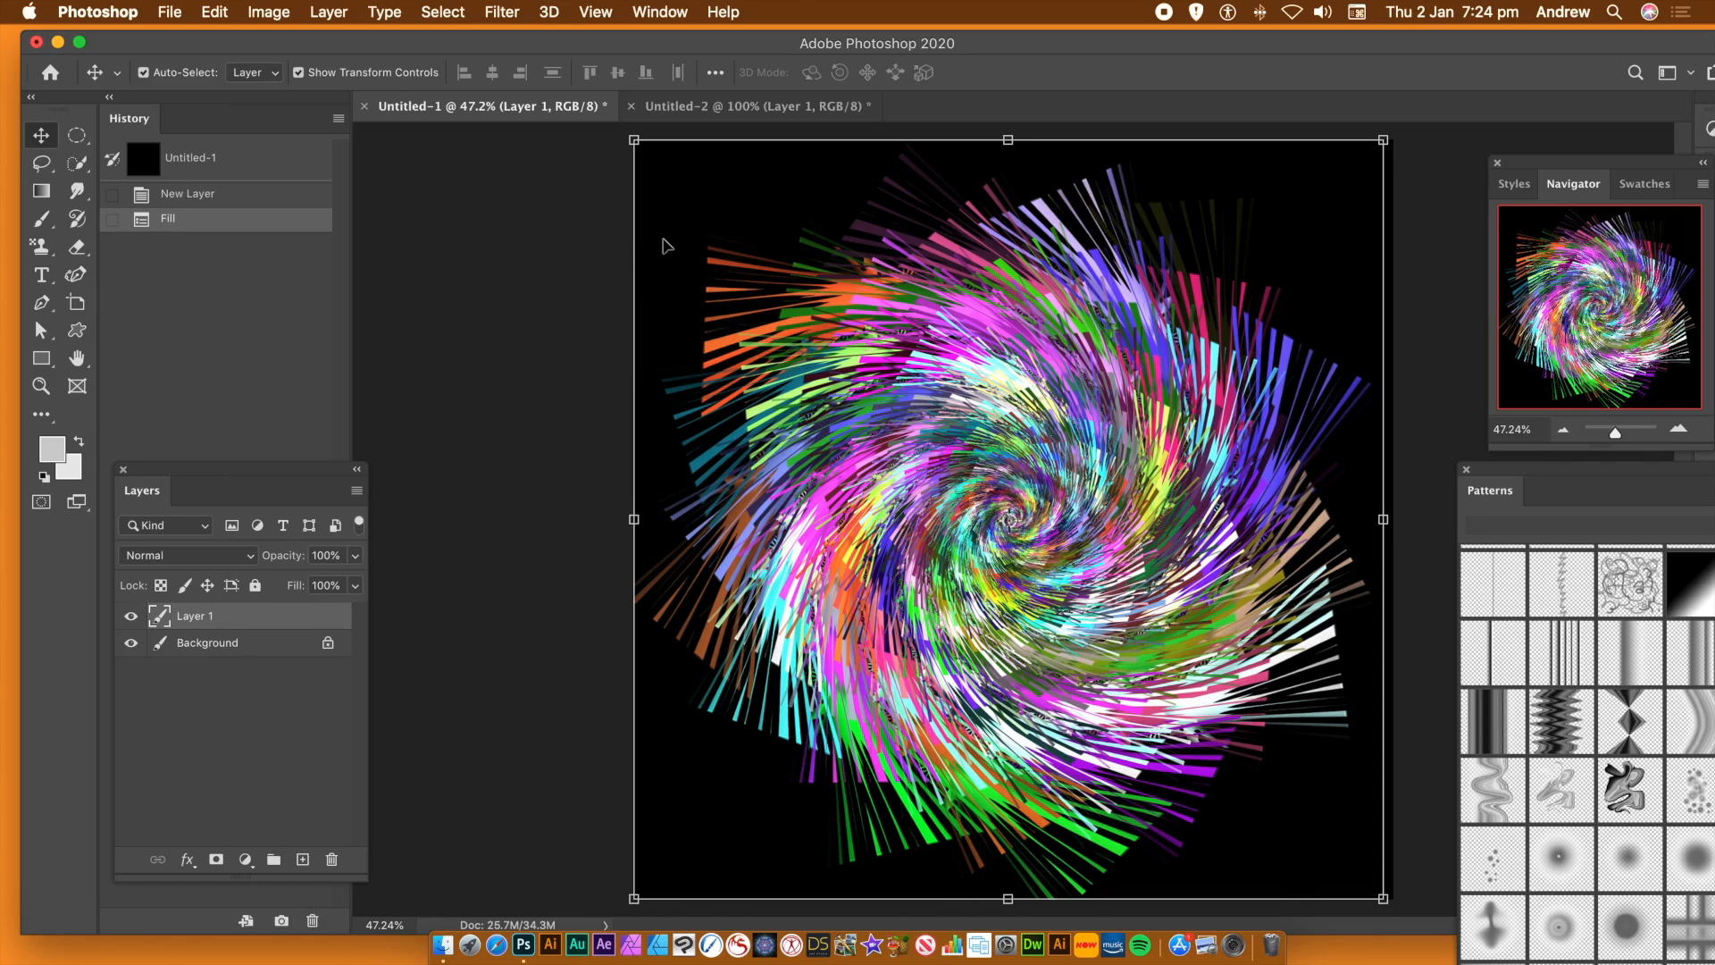
Scale the filled swirl down to about 80% and position it near the centre of the canvas
{"action": "left_click_drag", "start_coordinate": [632, 140], "coordinate": [794, 287]}
{"action": "left_click_drag", "start_coordinate": [1033, 534], "coordinate": [927, 411]}
{"action": "double_click", "coordinate": [928, 406]}
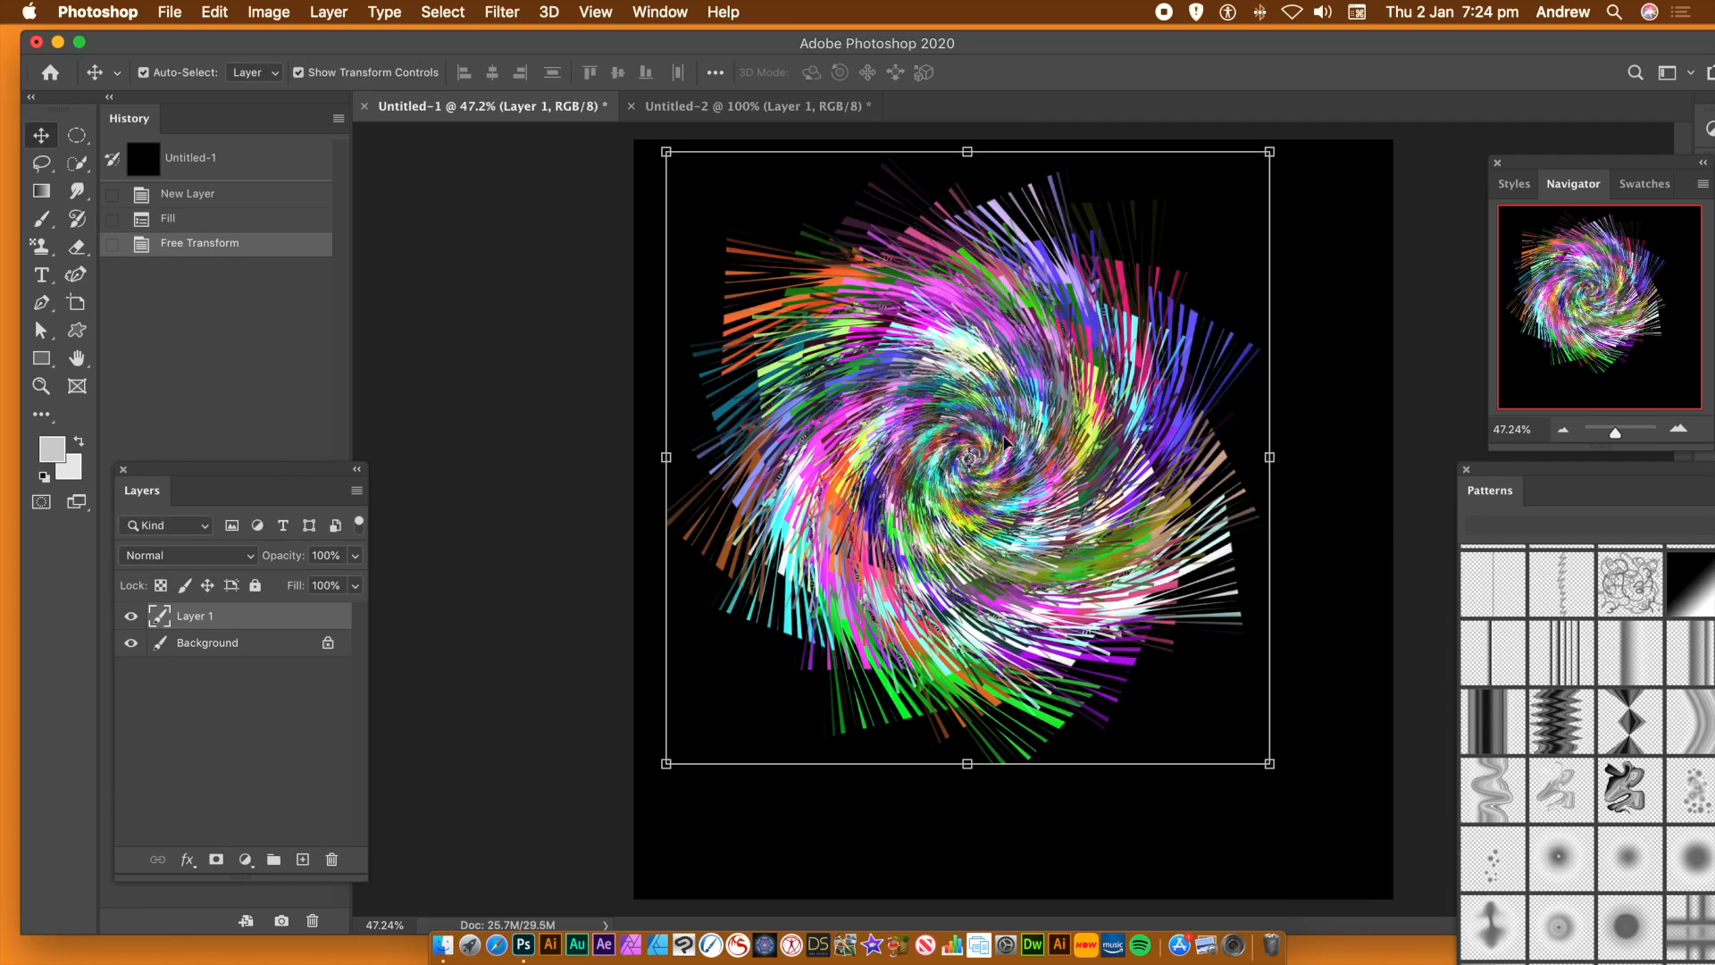
{"action": "left_click_drag", "start_coordinate": [935, 397], "coordinate": [993, 447]}
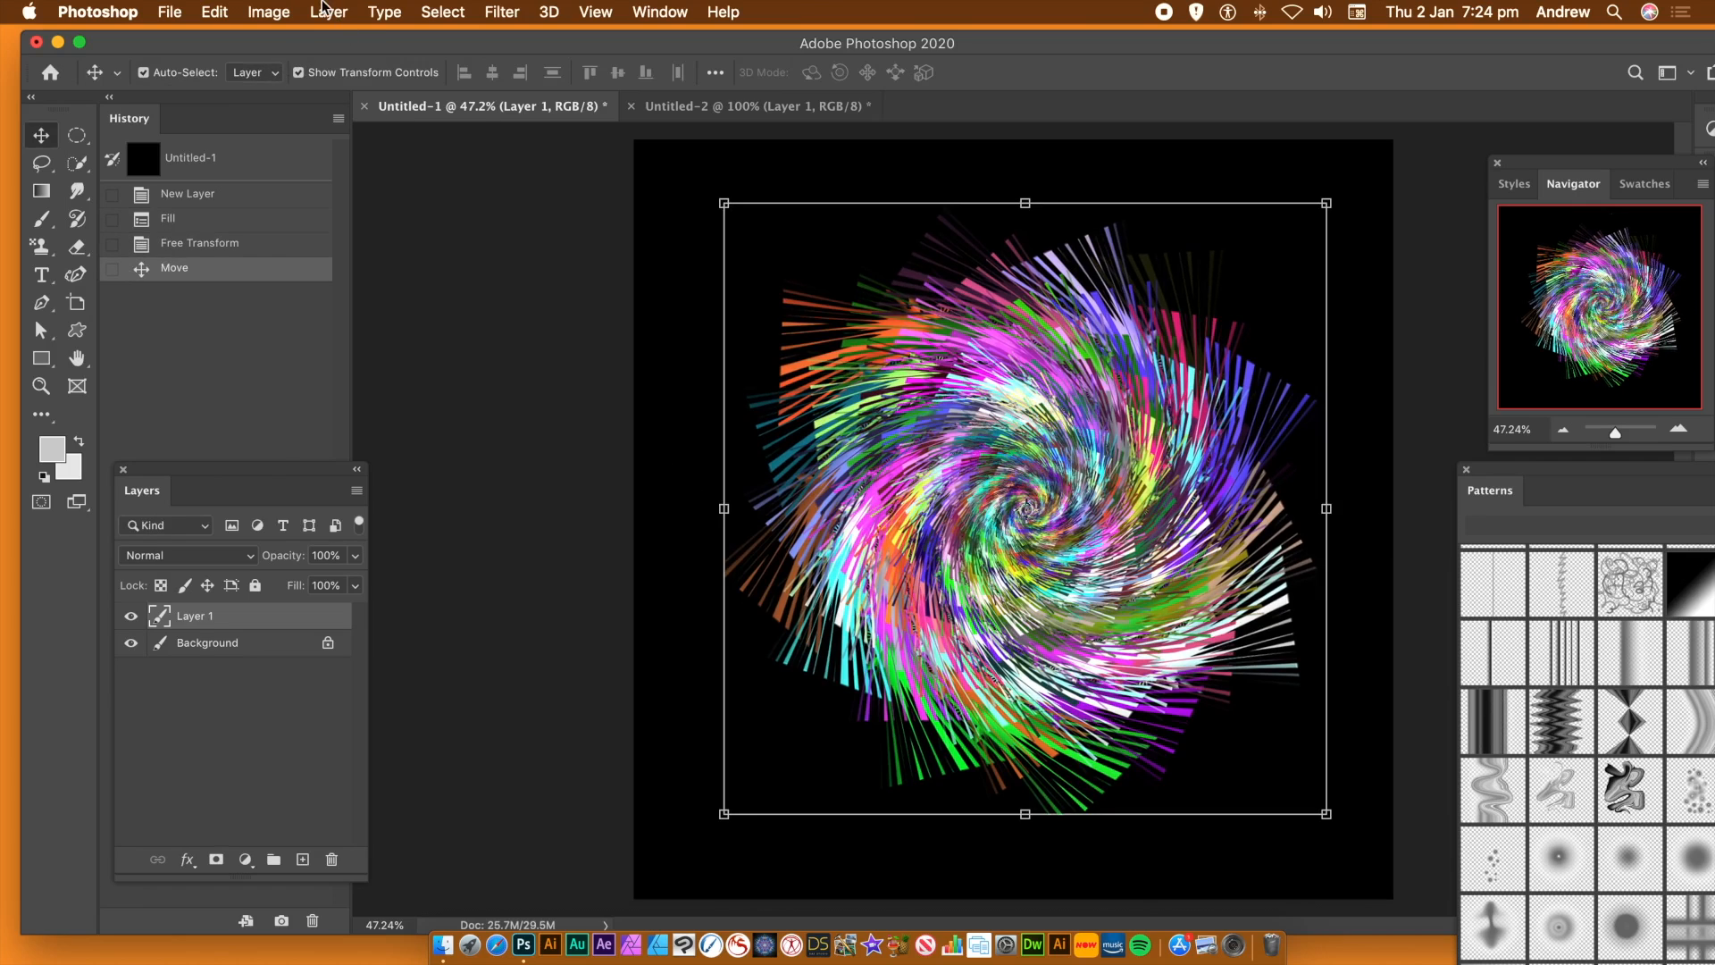
Place seven overlapping duplicates of the swirl layer around the canvas so they cover the black background
{"action": "left_click_drag", "start_coordinate": [949, 450], "coordinate": [726, 232]}
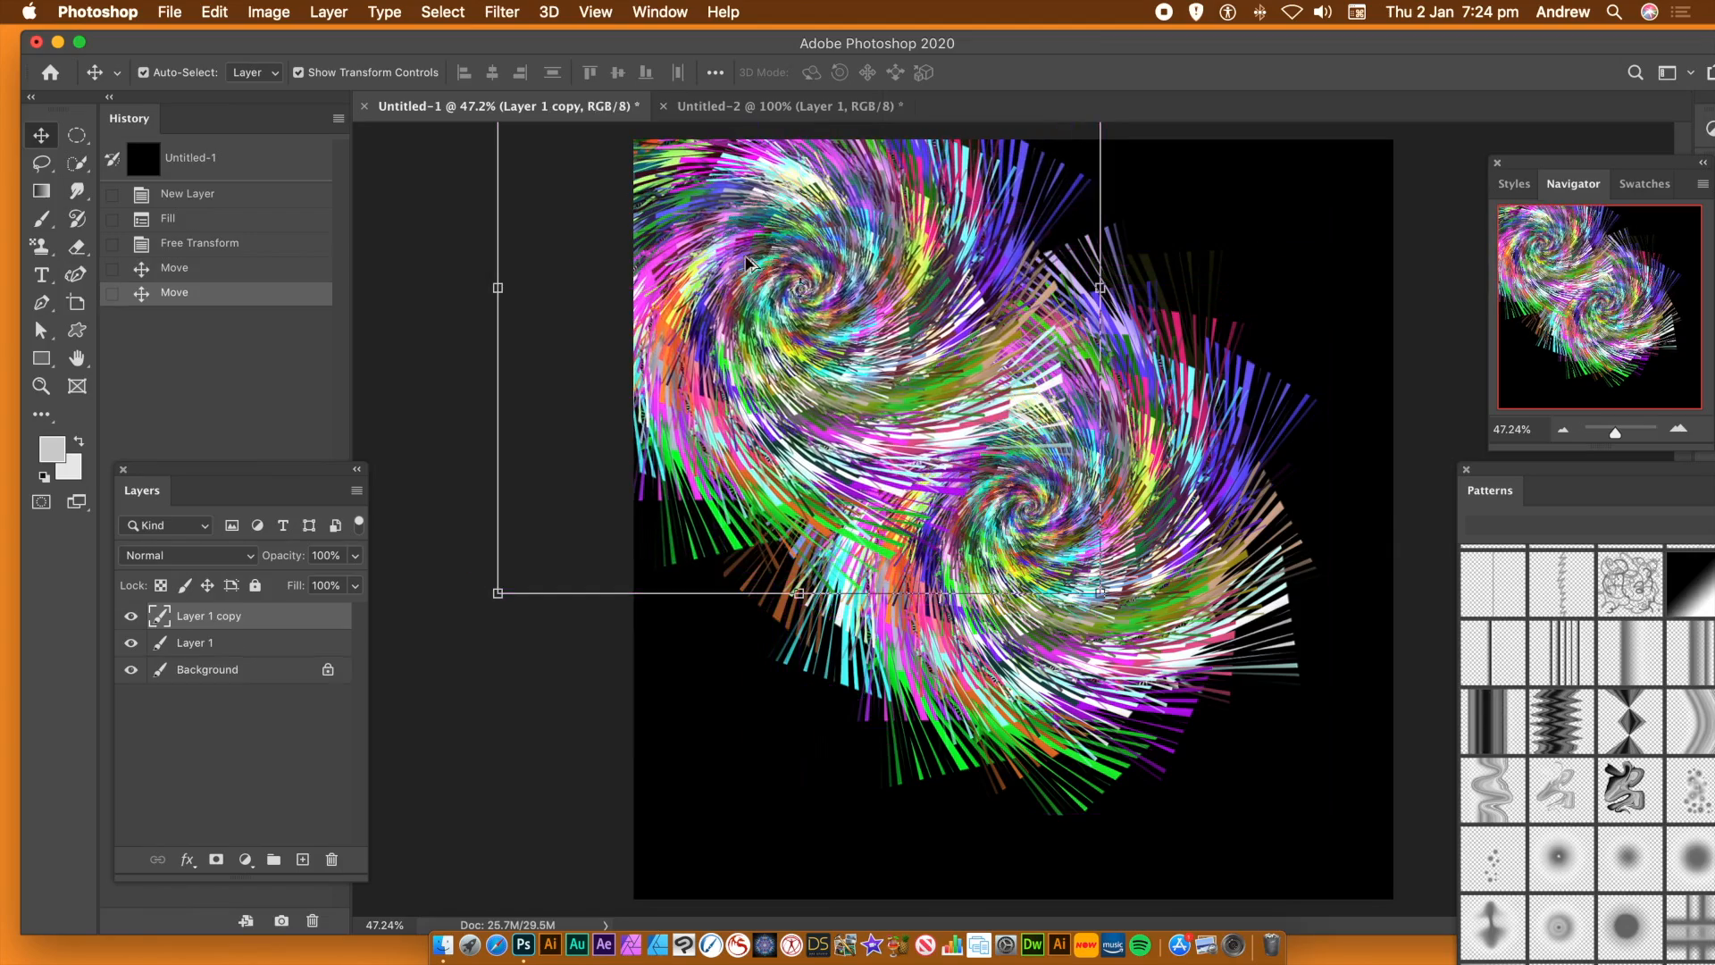
{"action": "left_click_drag", "start_coordinate": [831, 307], "coordinate": [768, 668]}
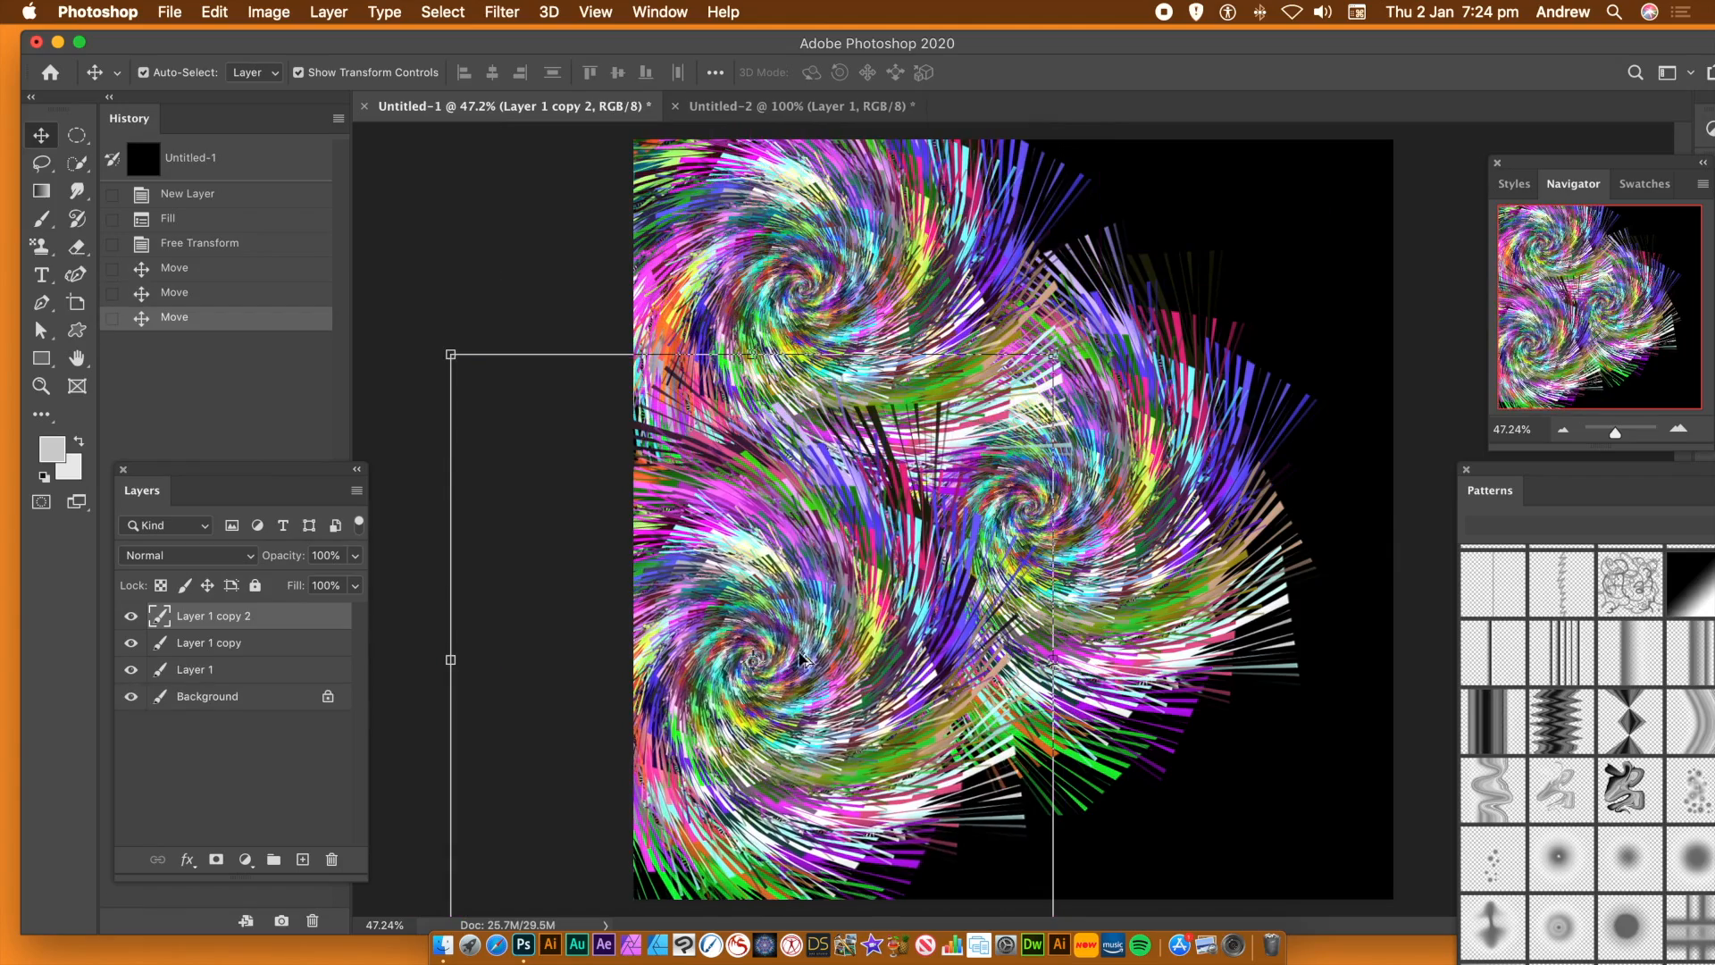
{"action": "left_click_drag", "start_coordinate": [867, 688], "coordinate": [1174, 770]}
{"action": "left_click_drag", "start_coordinate": [1292, 685], "coordinate": [1105, 242]}
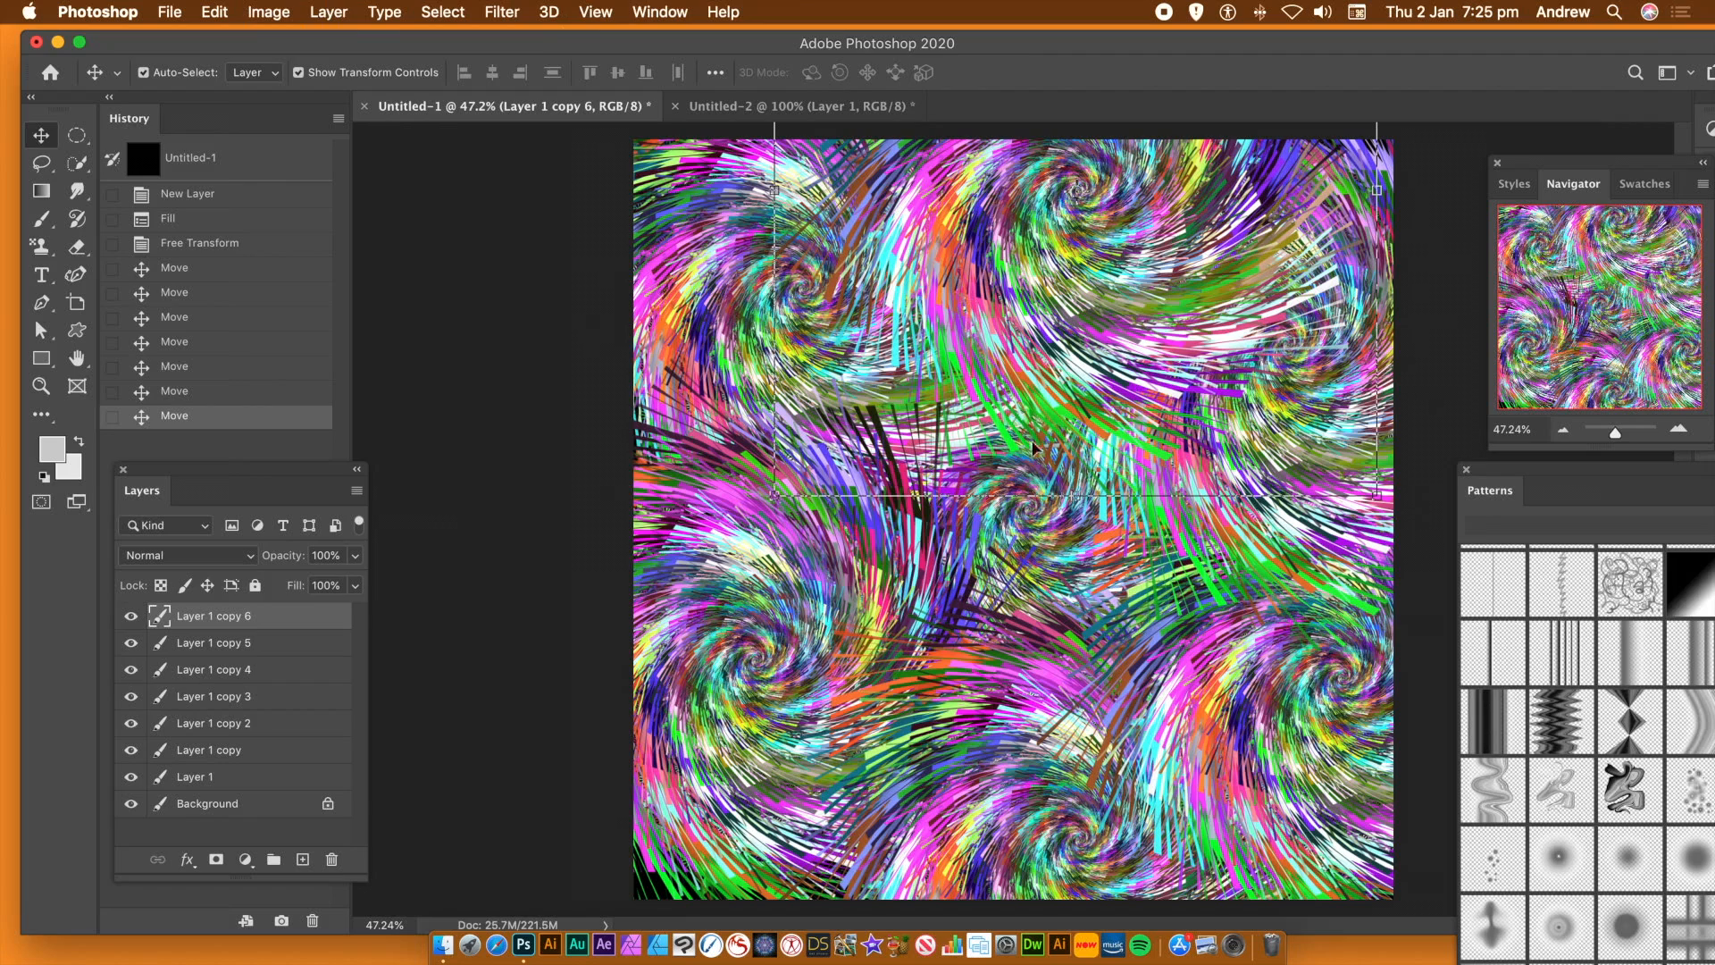
{"action": "left_click_drag", "start_coordinate": [1126, 348], "coordinate": [716, 824]}
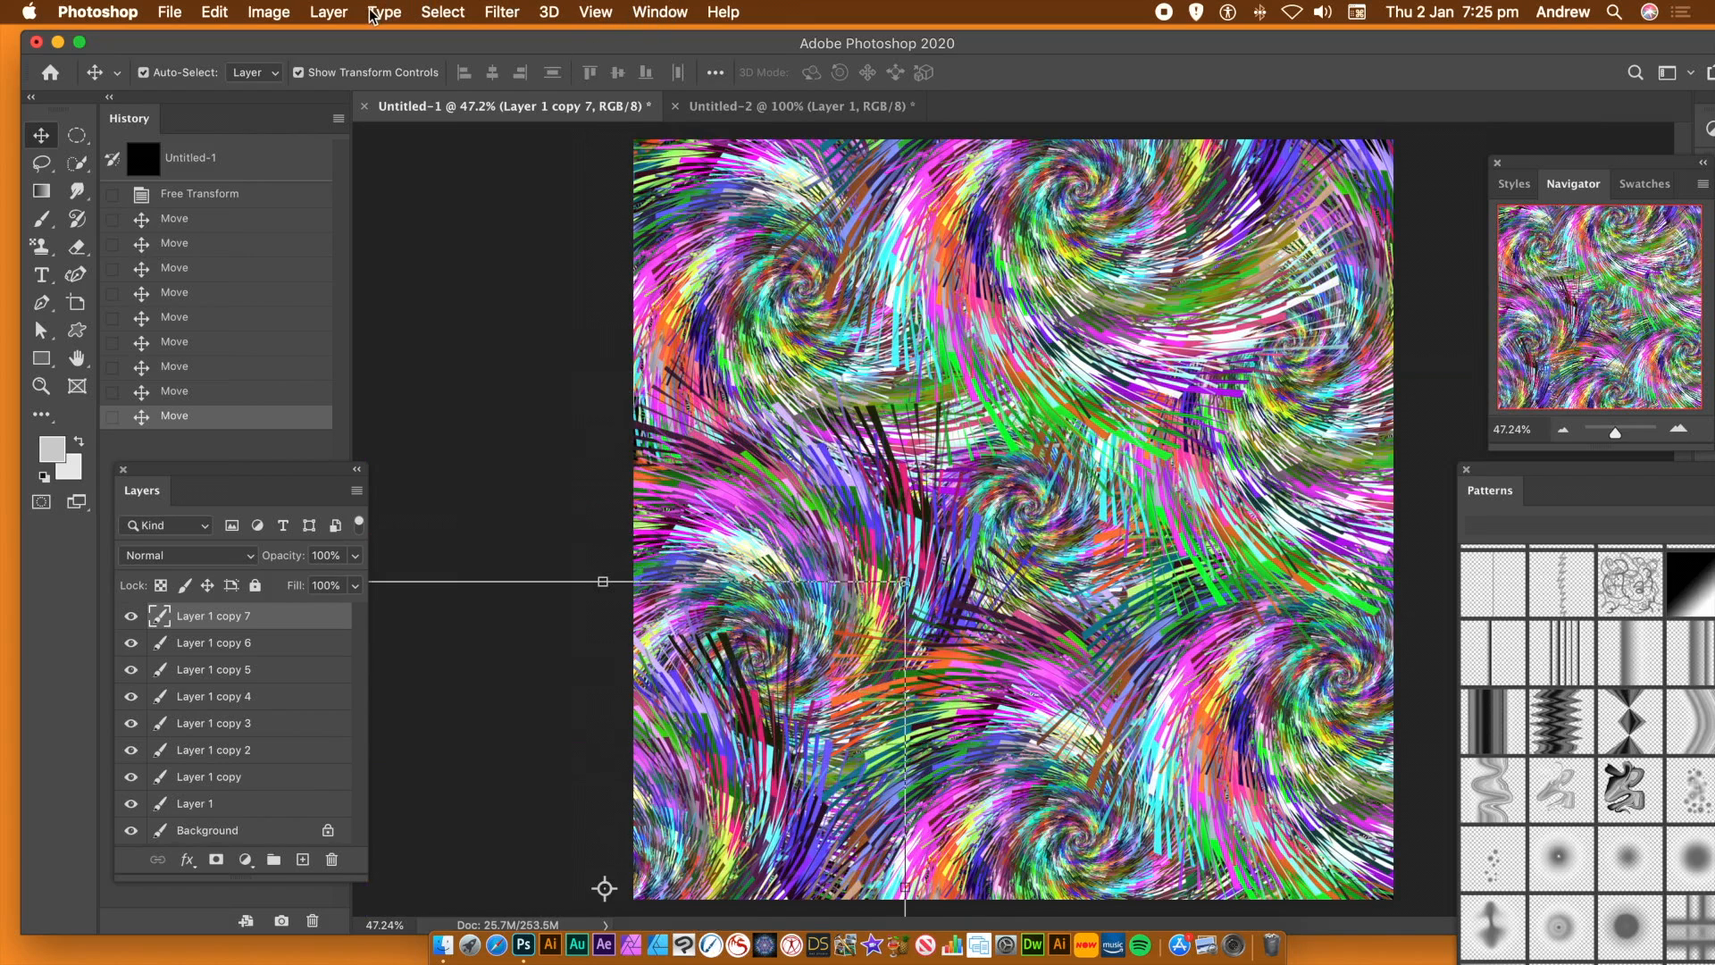
Flatten the image and apply Oil Paint with stylization 8.7, cleanliness 9.2, scale 3.6, bristle detail 8.2 and lighting off
{"action": "left_click", "coordinate": [327, 13]}
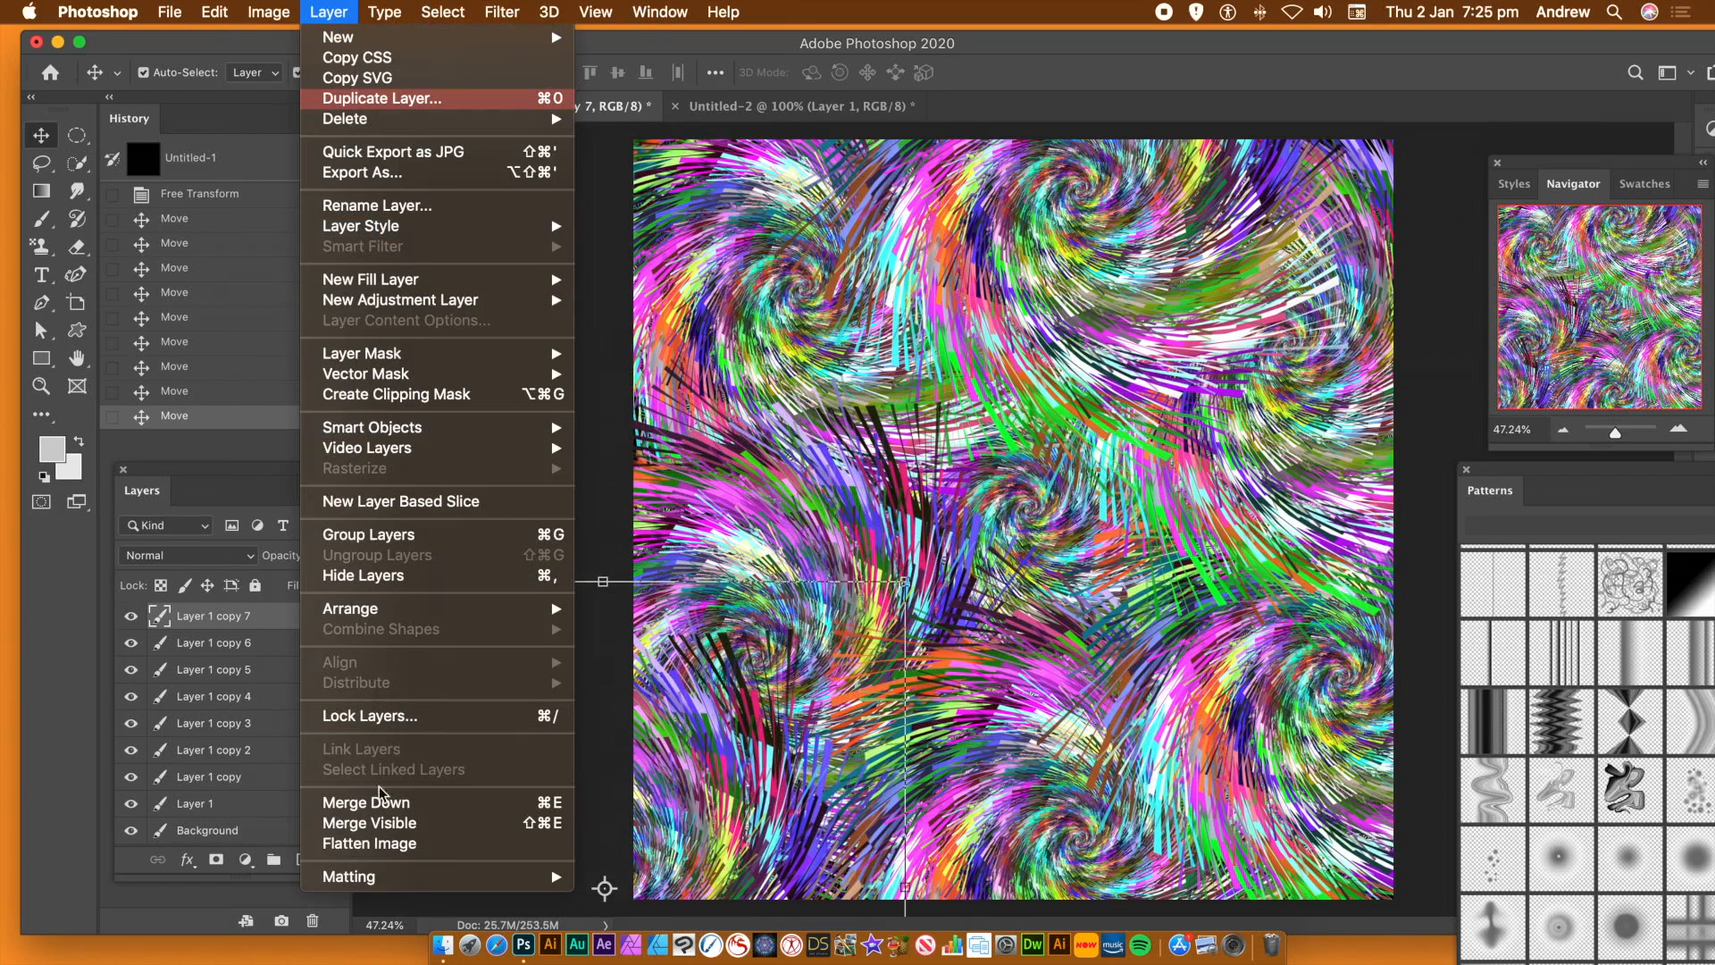
{"action": "left_click", "coordinate": [393, 843]}
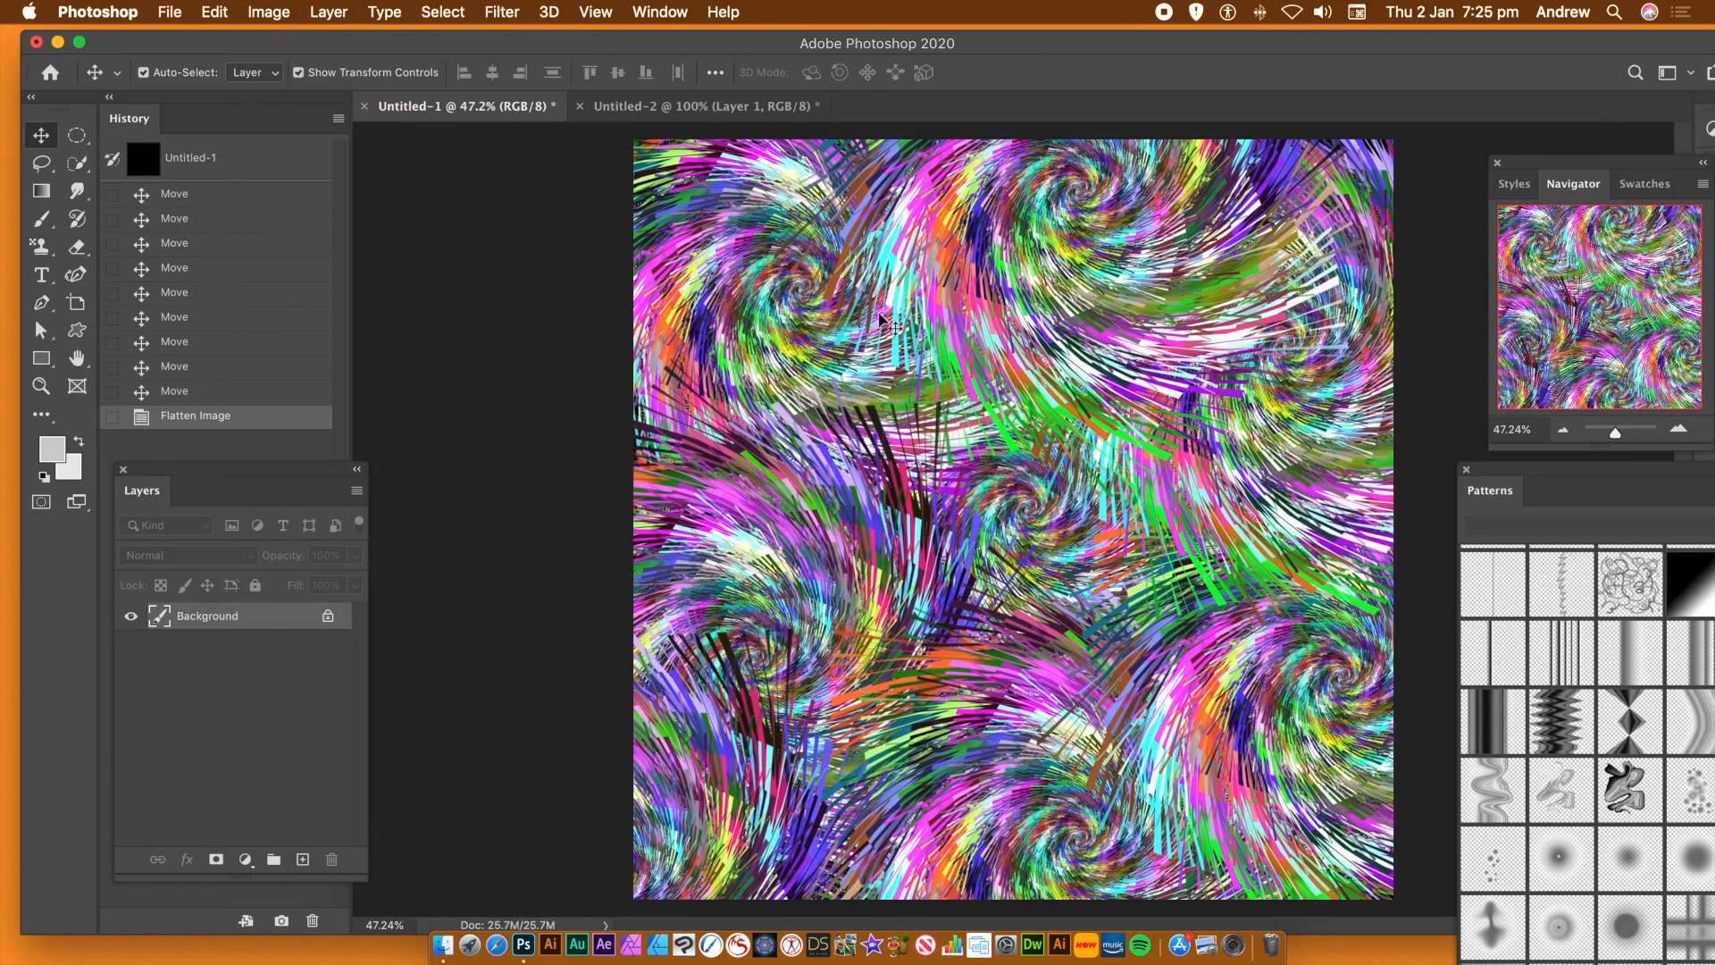
{"action": "left_click", "coordinate": [500, 12]}
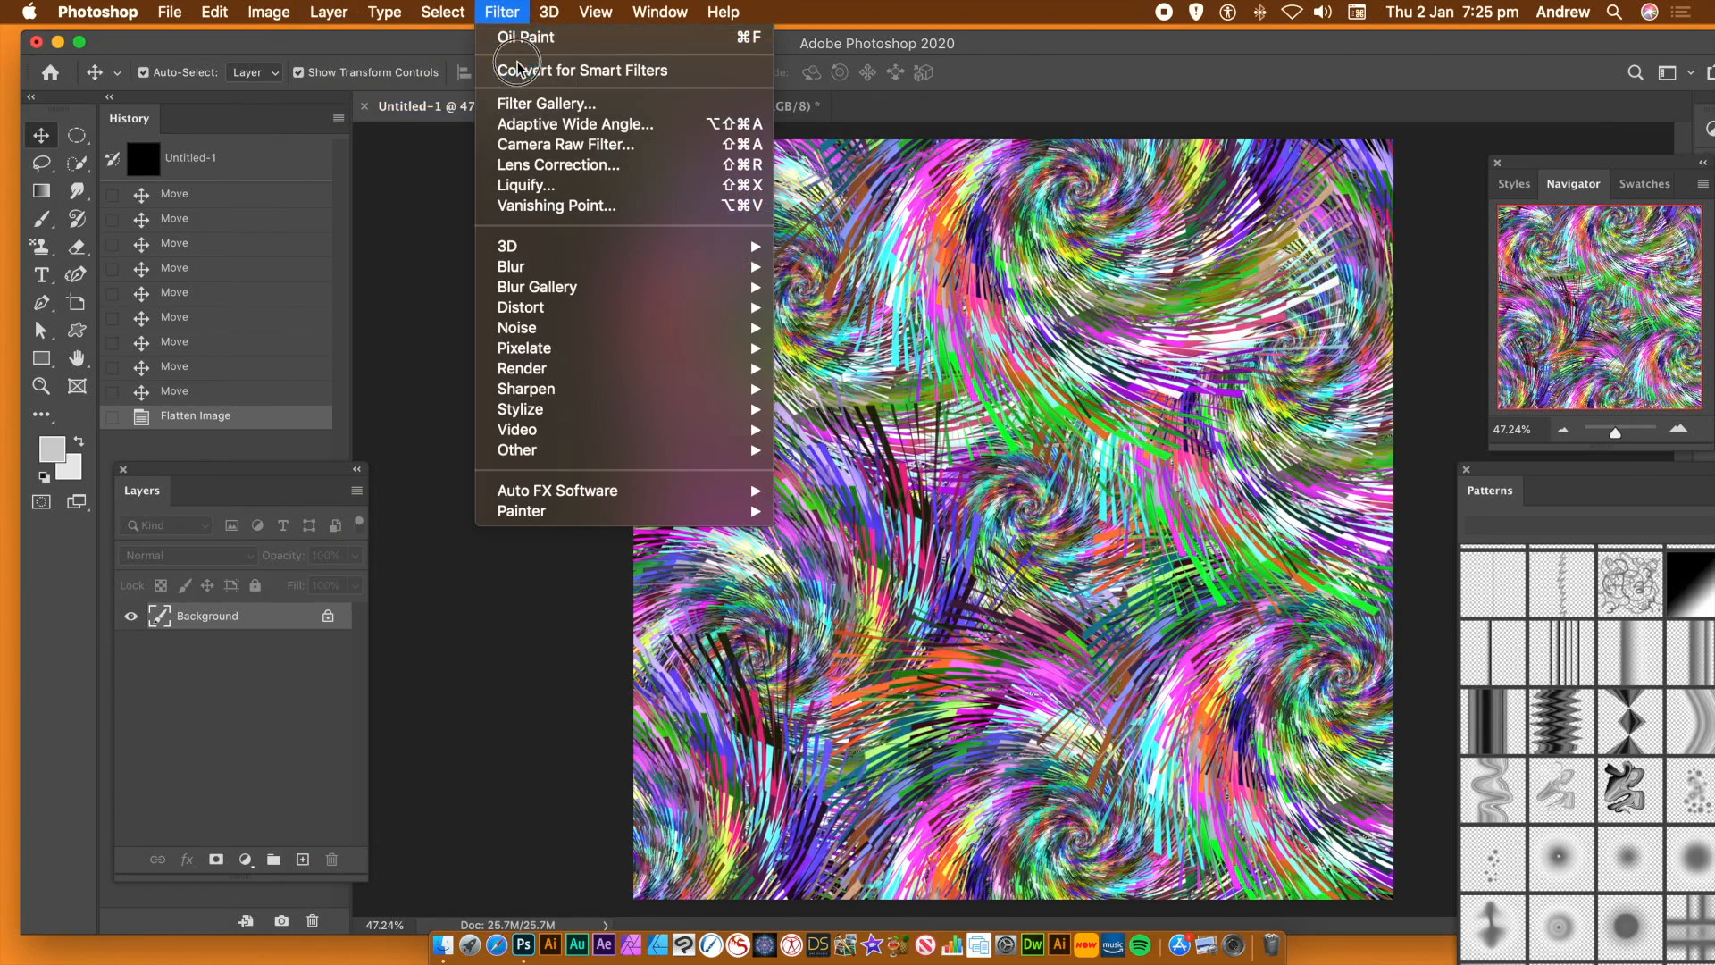
{"action": "left_click", "coordinate": [545, 409]}
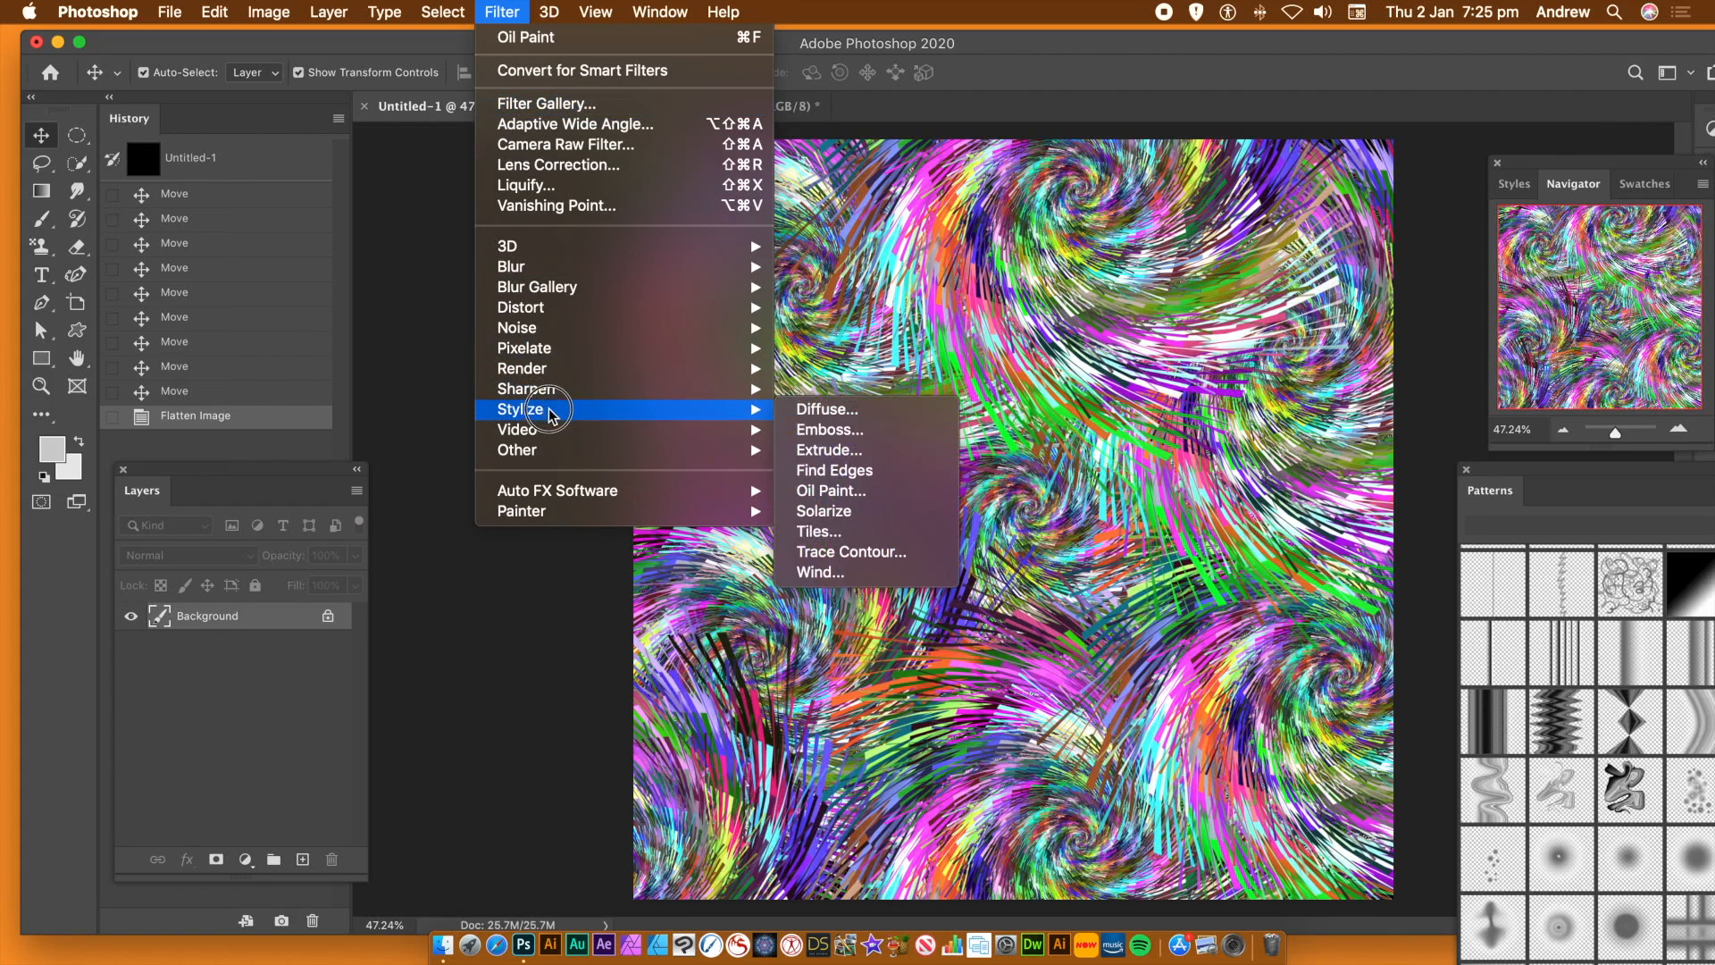
{"action": "left_click", "coordinate": [847, 490]}
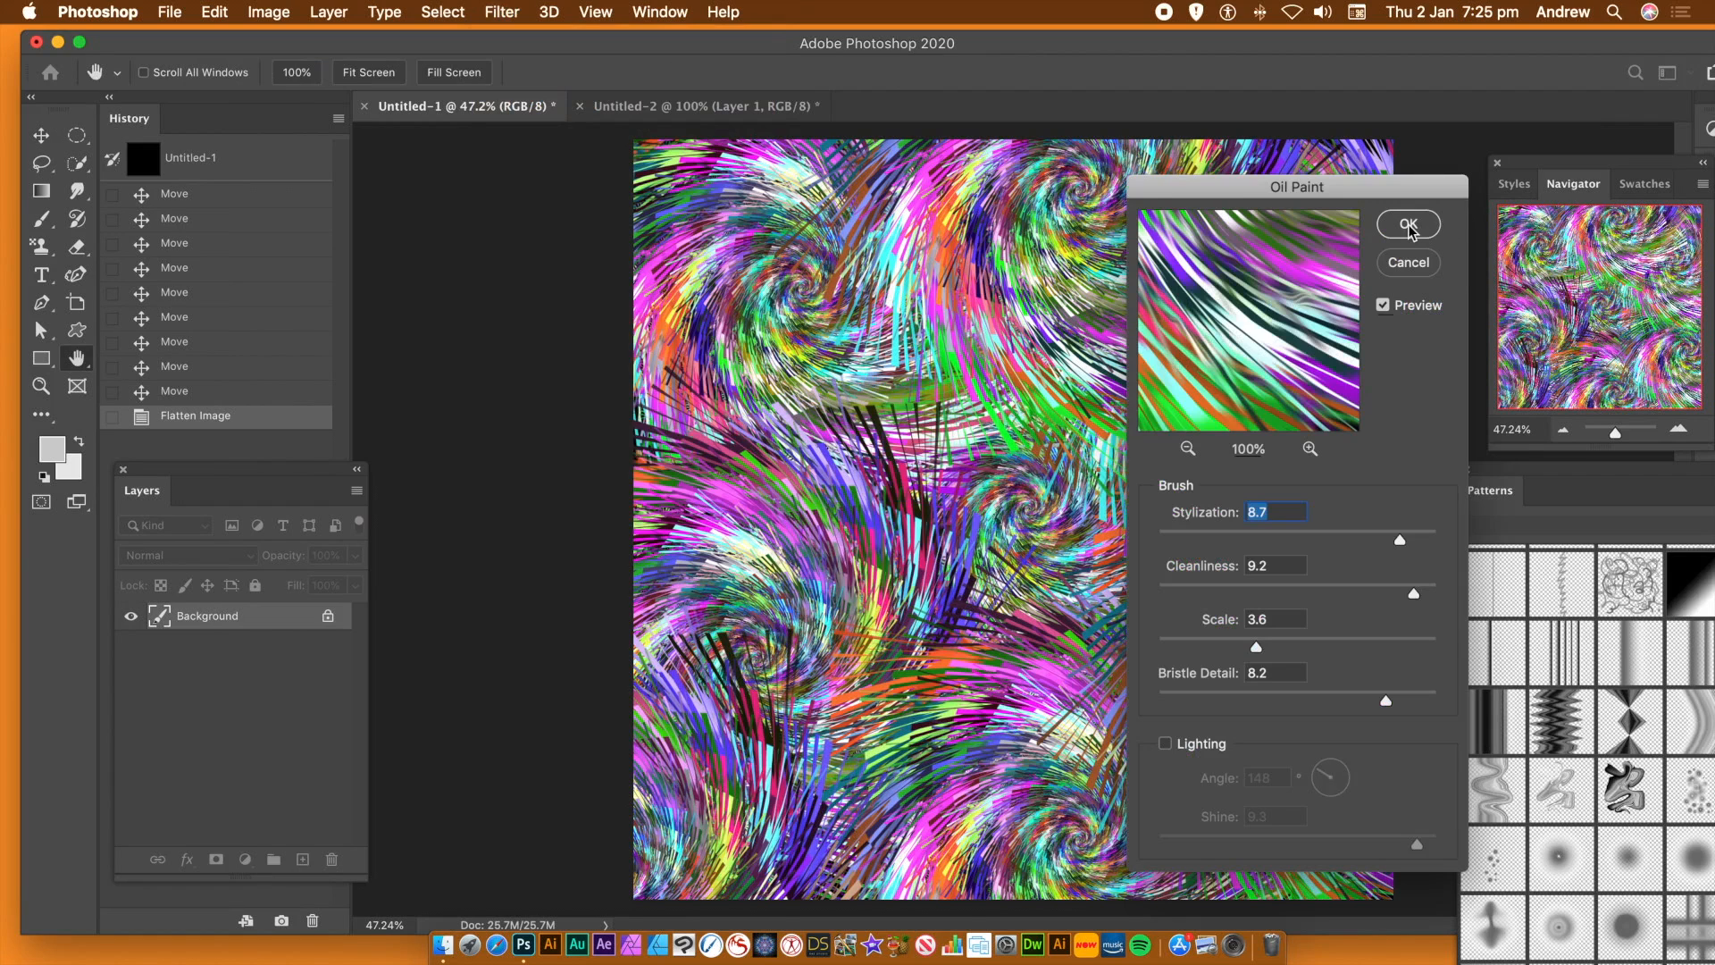
{"action": "left_click", "coordinate": [1409, 226]}
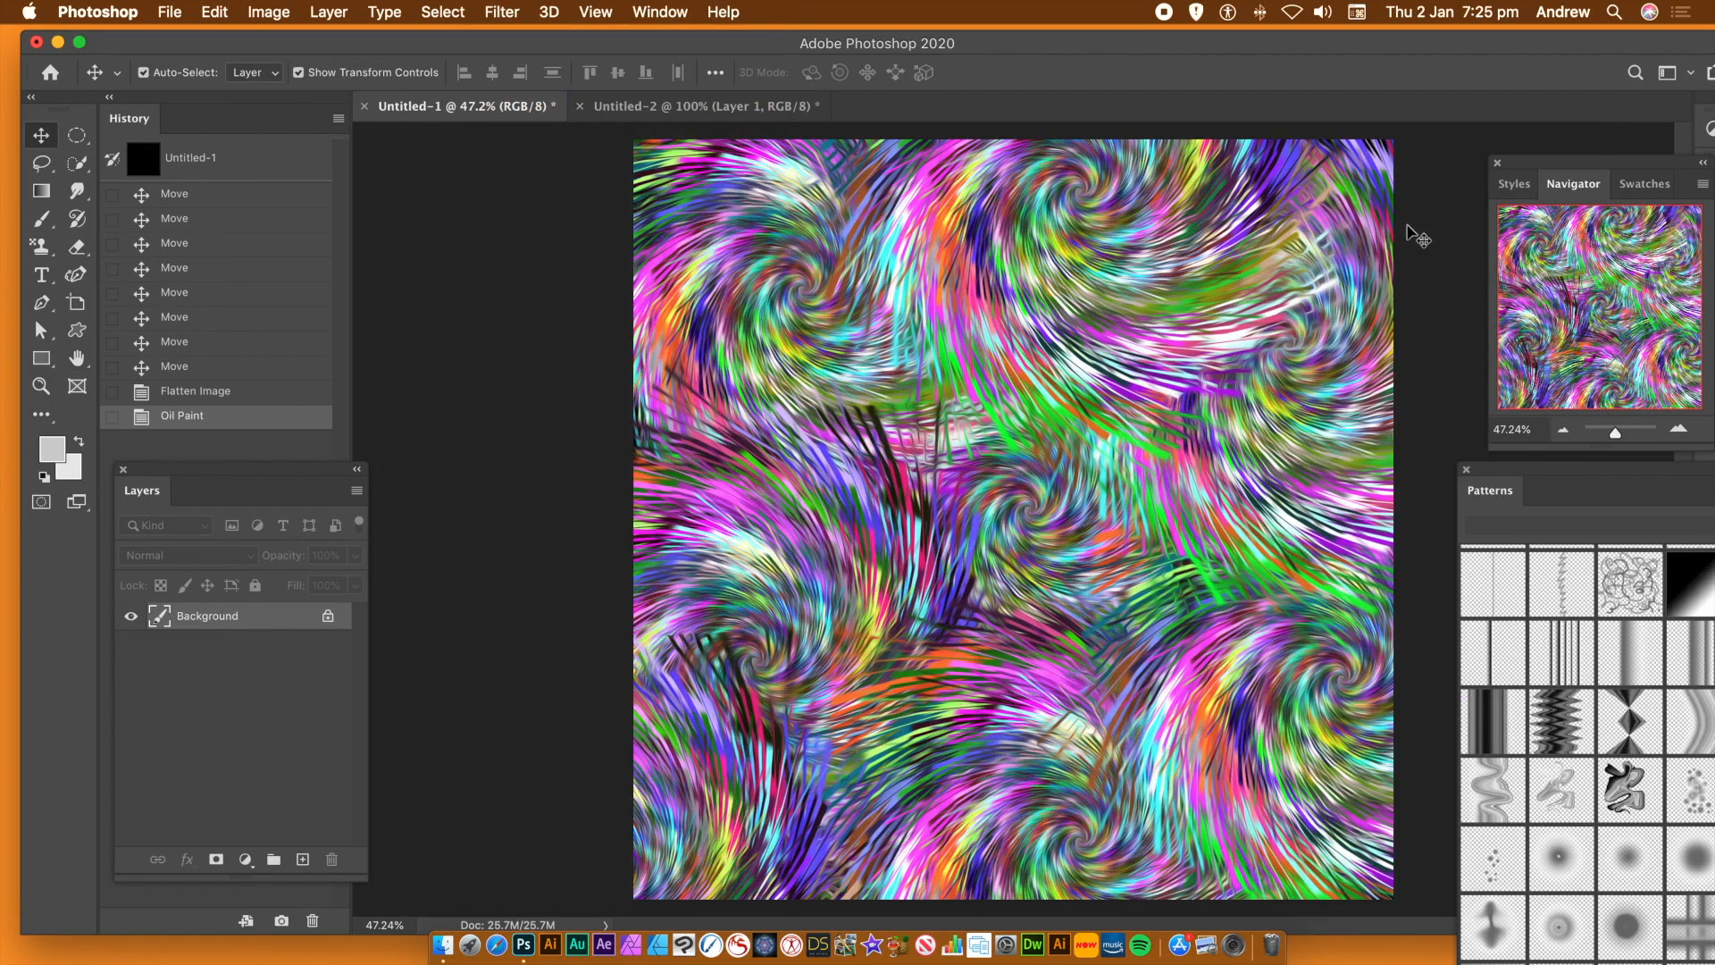
In Untitled-2, undo the last two transforms of the fan shape and squash its height to about 44%
{"action": "left_click", "coordinate": [1619, 434]}
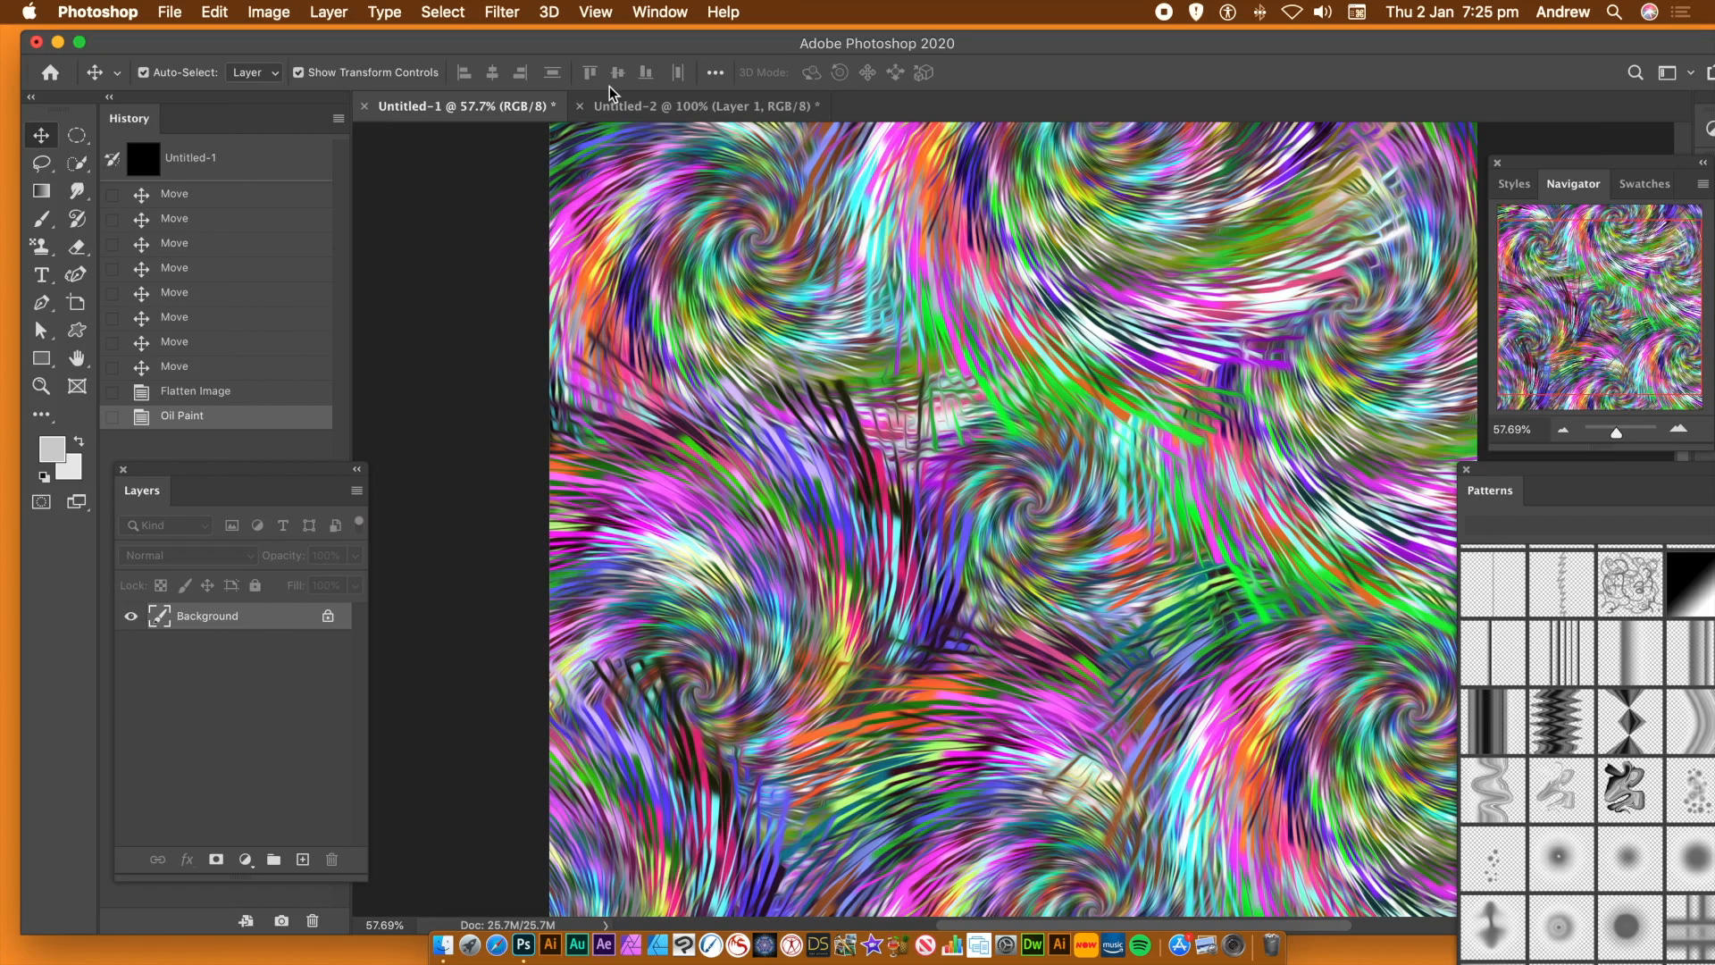
{"action": "left_click", "coordinate": [627, 107]}
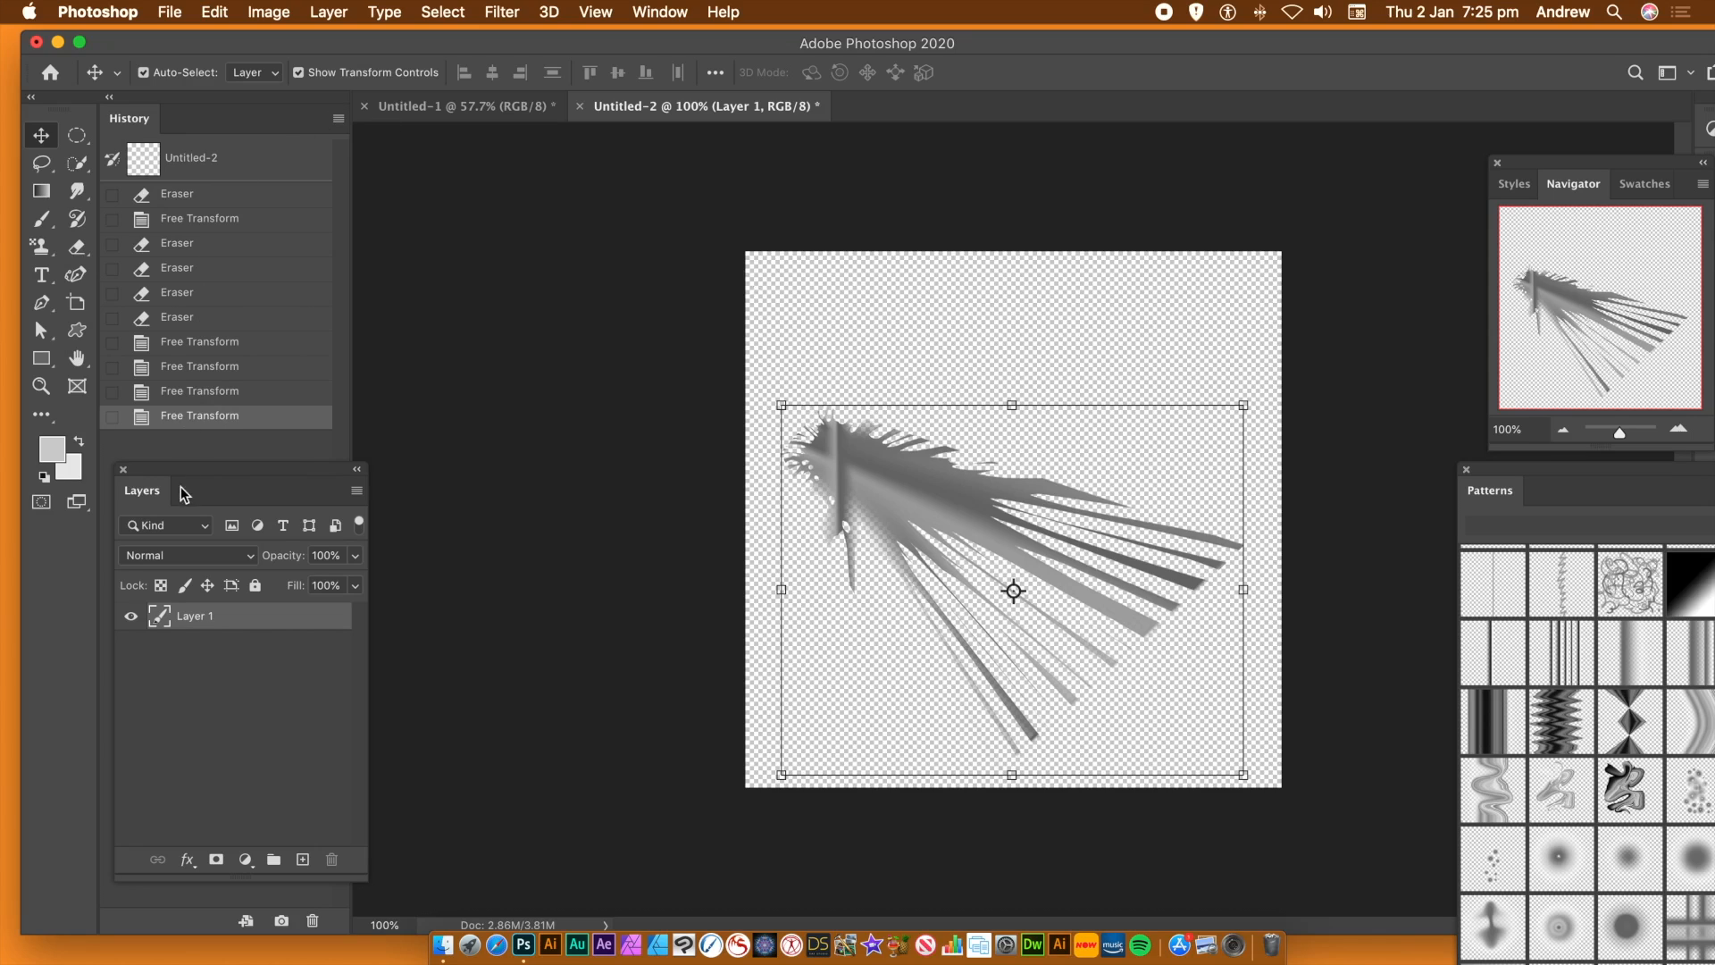
{"action": "key", "text": "super+z"}
{"action": "key", "text": "super+z"}
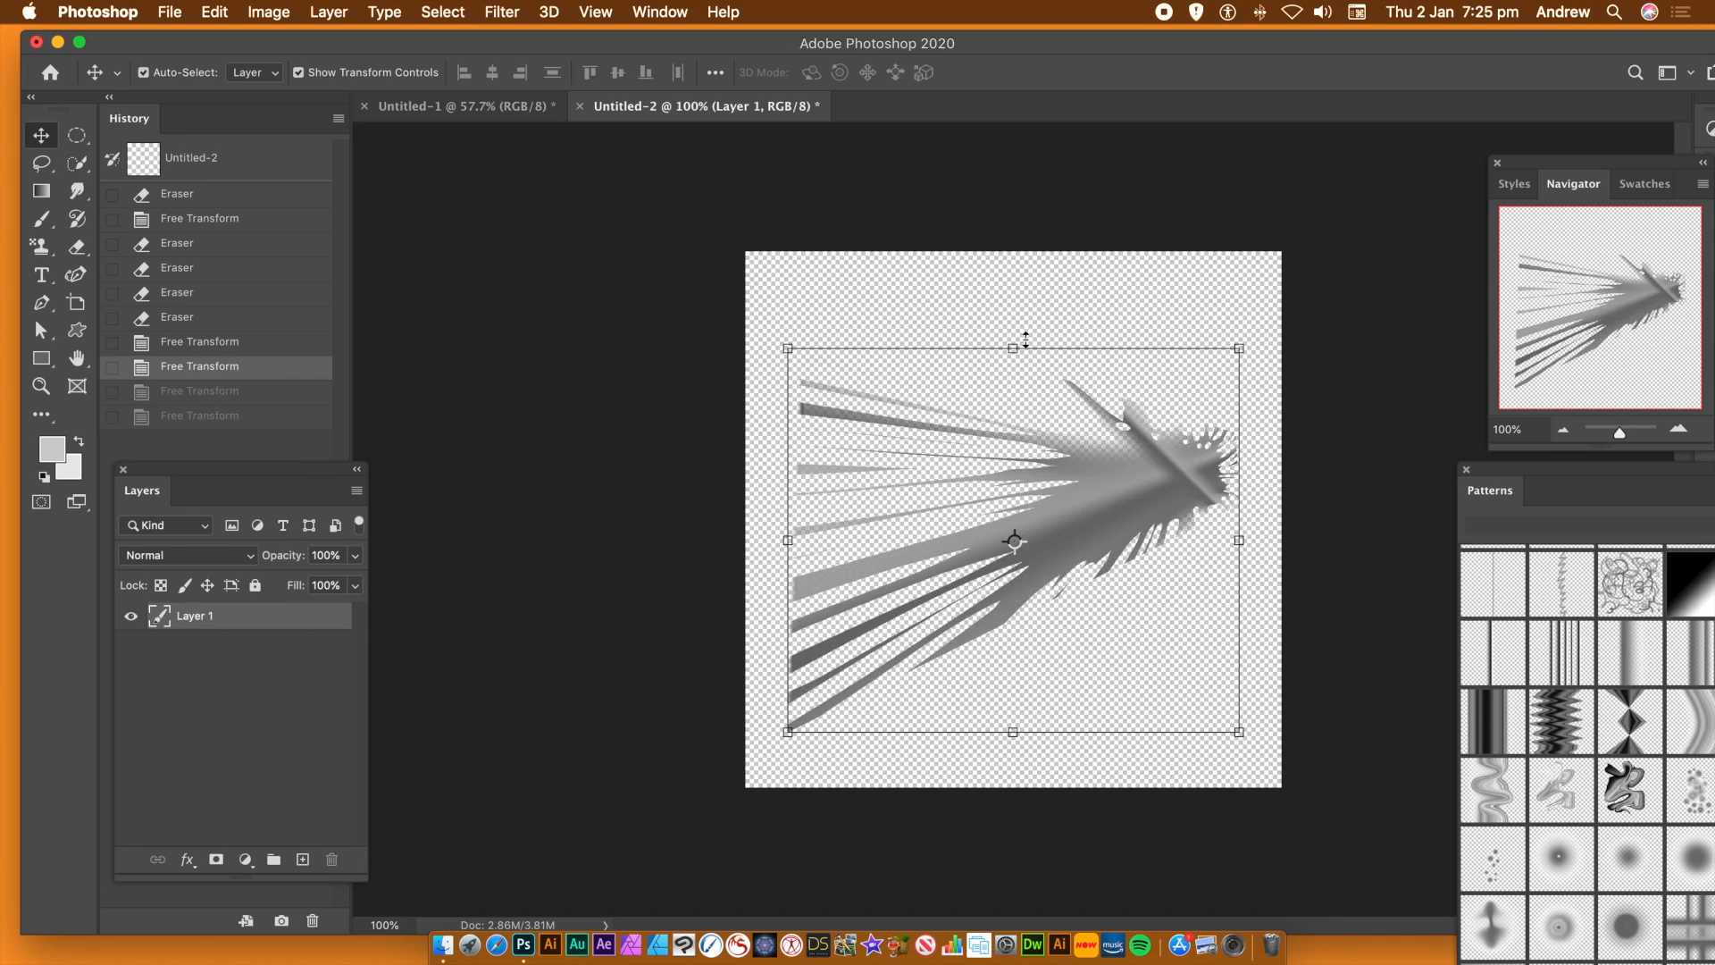
{"action": "left_click_drag", "start_coordinate": [1015, 350], "coordinate": [1046, 561]}
{"action": "left_click_drag", "start_coordinate": [1139, 626], "coordinate": [1132, 498]}
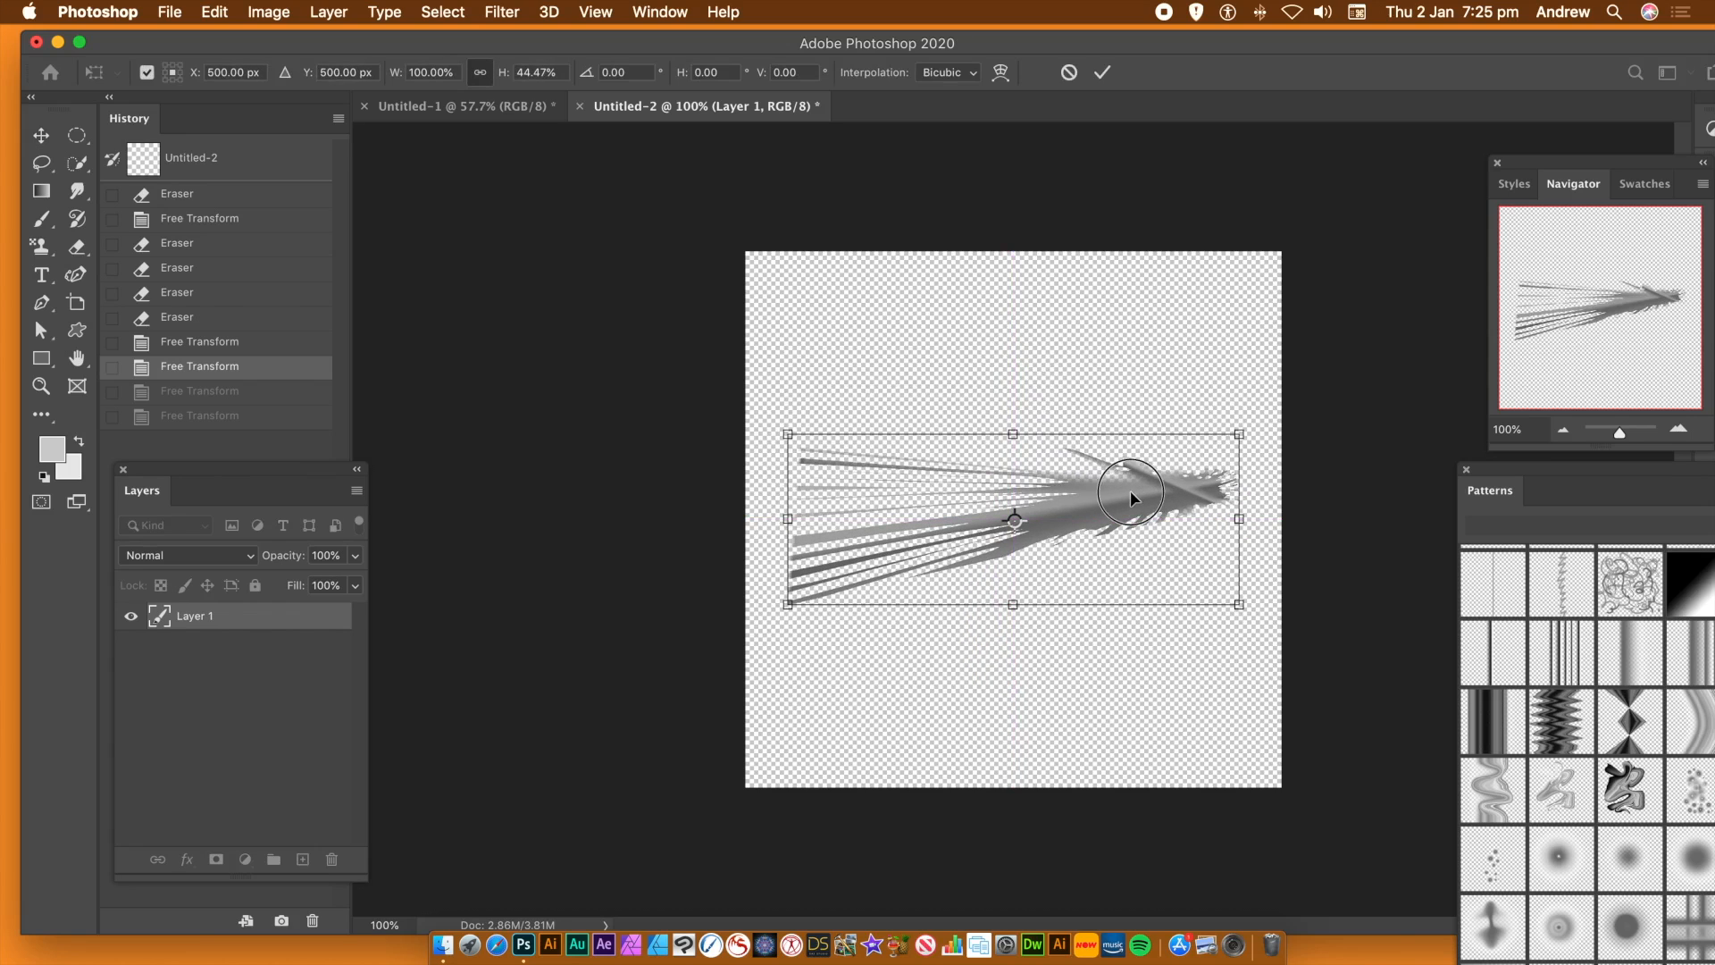
{"action": "key", "text": "Return"}
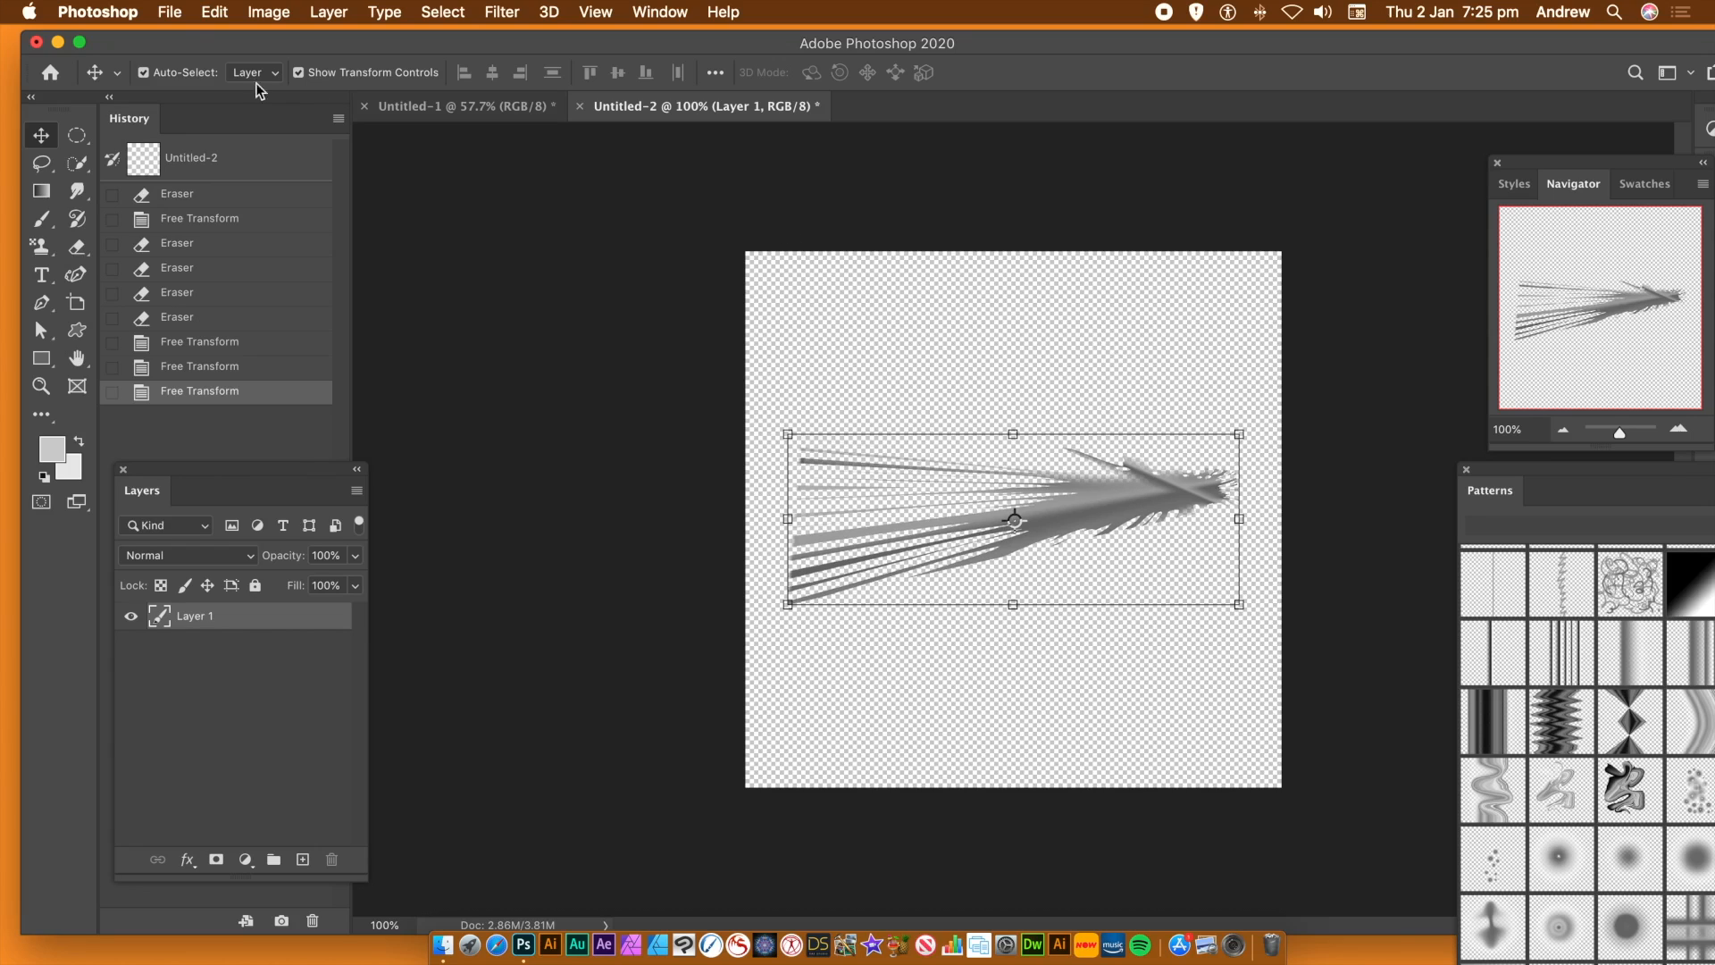
Define the squashed fan shape as a new pattern, keeping the suggested name
{"action": "left_click", "coordinate": [217, 12]}
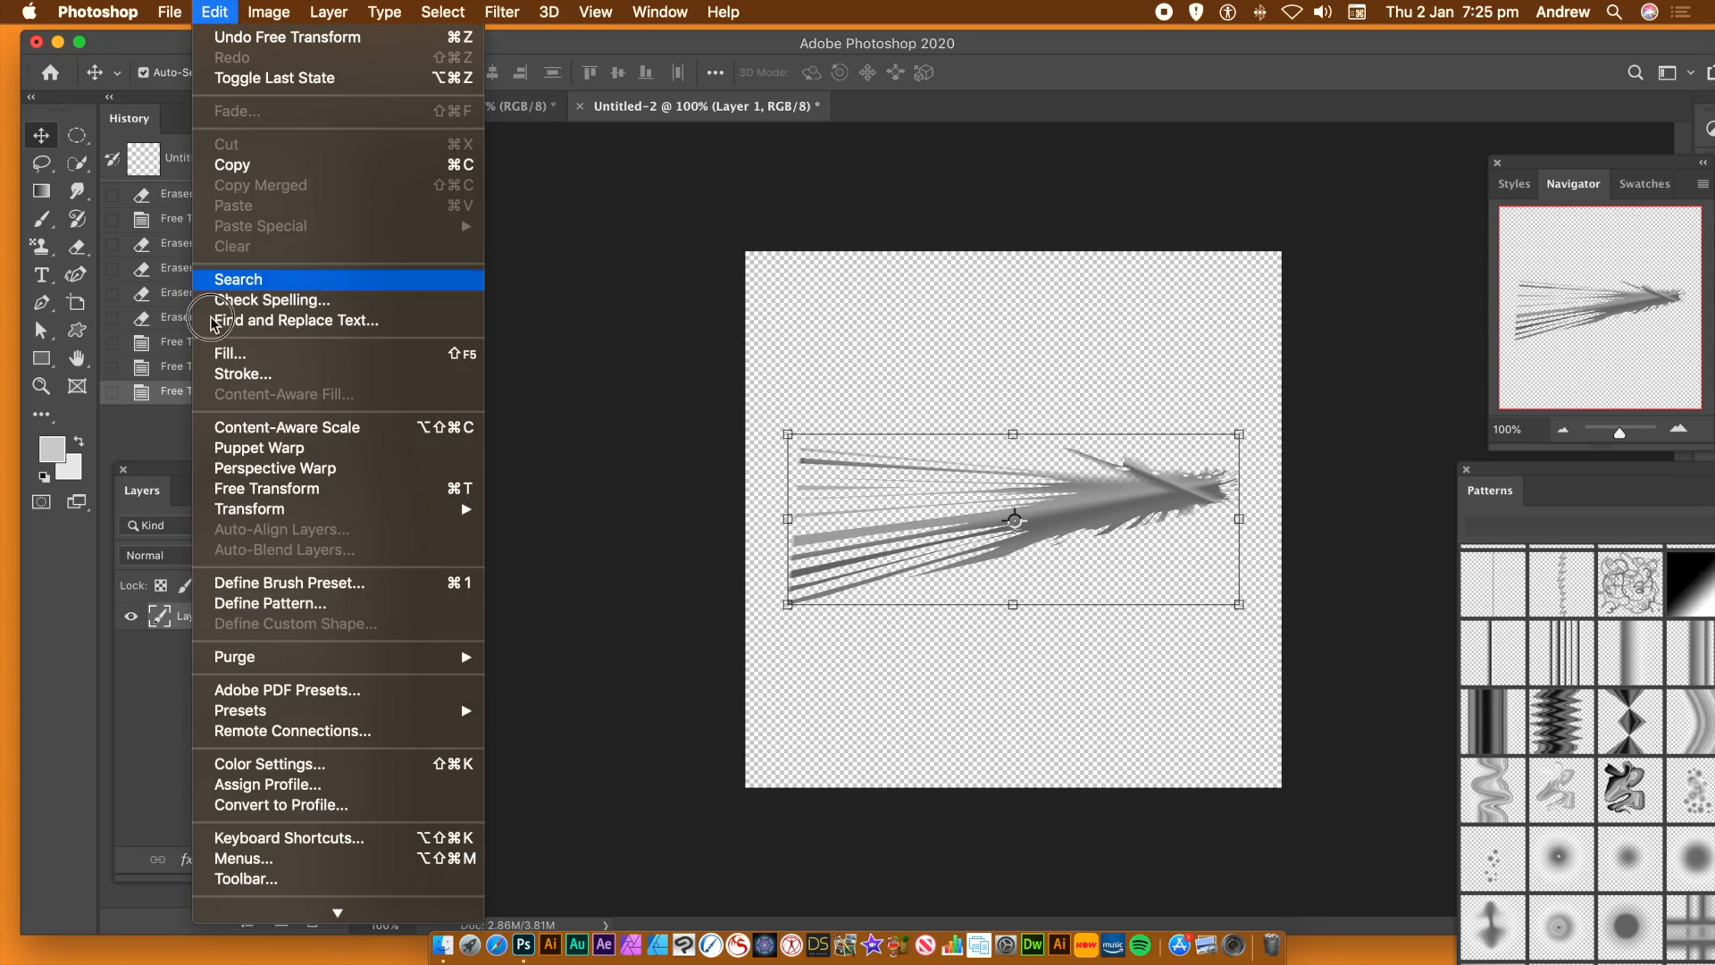
{"action": "left_click", "coordinate": [240, 606]}
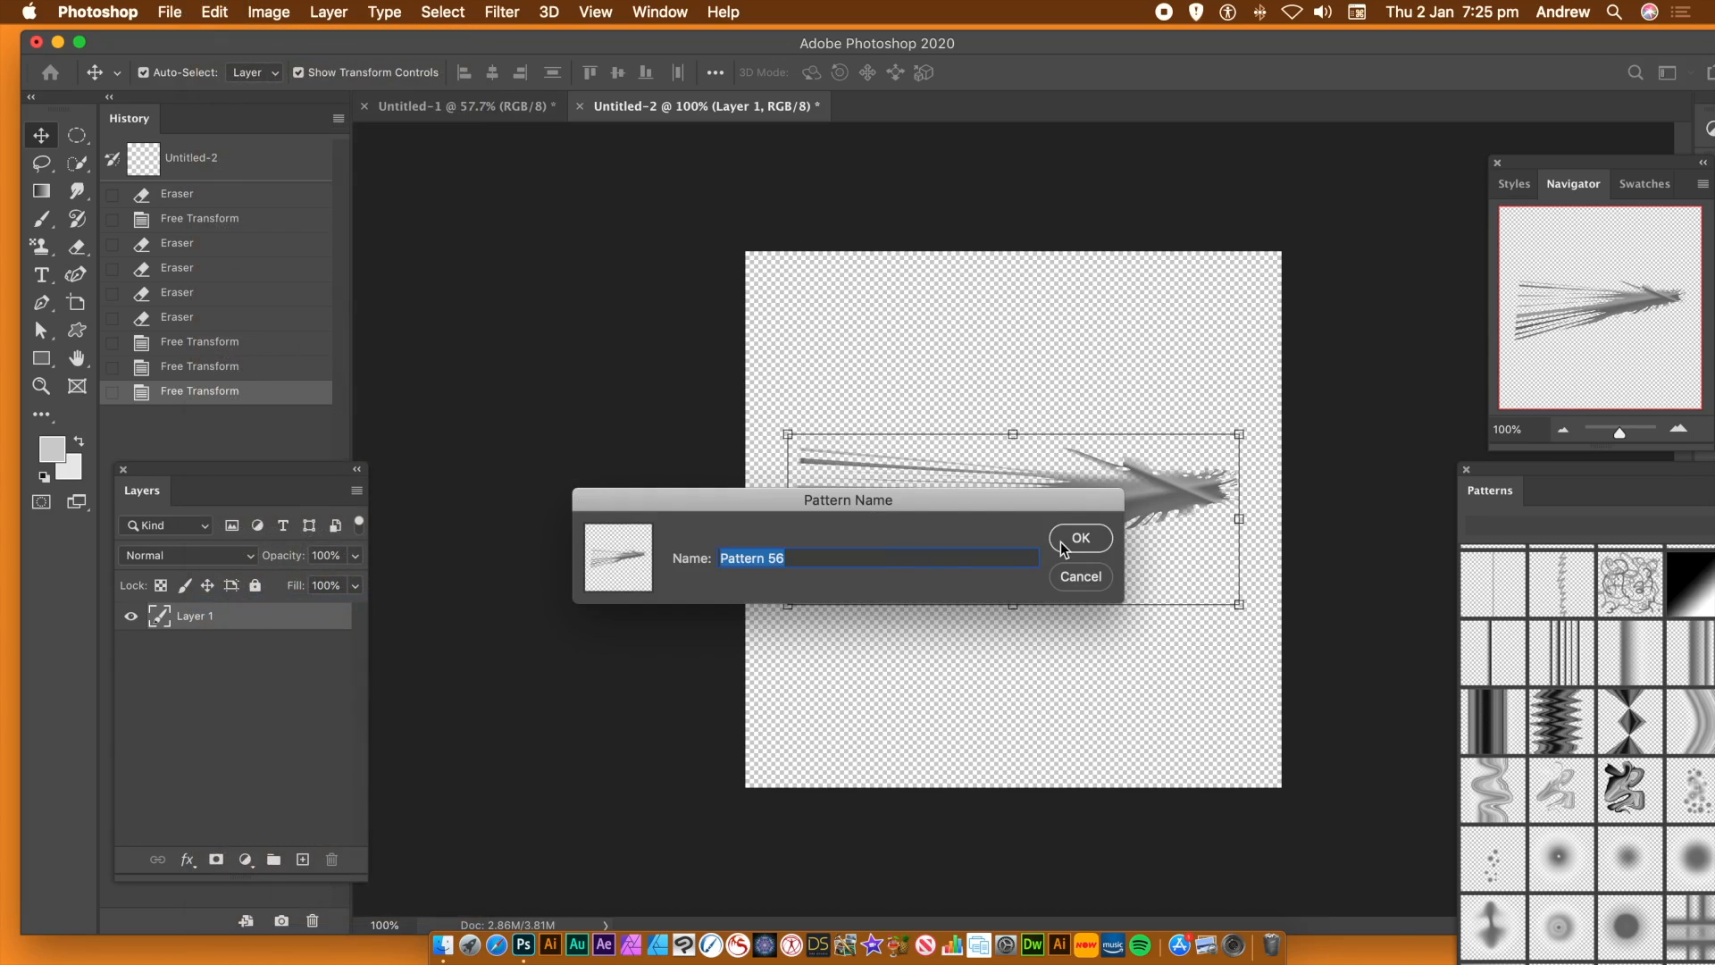
{"action": "left_click", "coordinate": [1076, 540]}
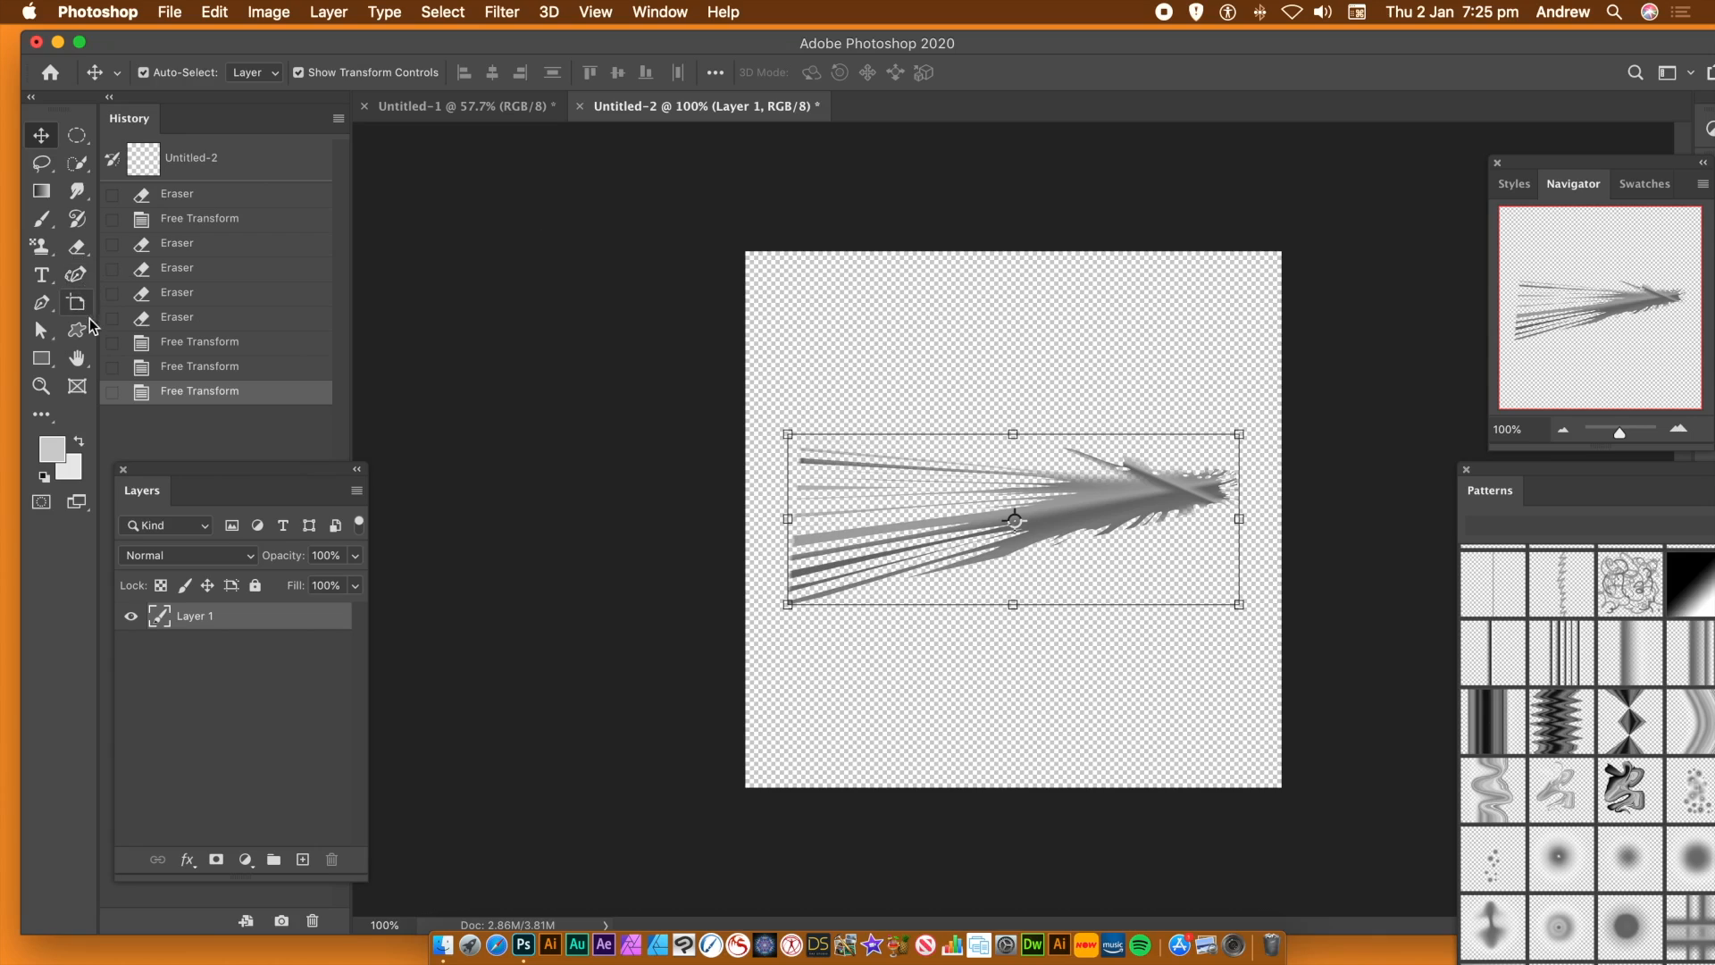
With a 71 px eraser, trim the fan's streak ends and cut rounded notches along the lower edge of its body
{"action": "left_click", "coordinate": [79, 252]}
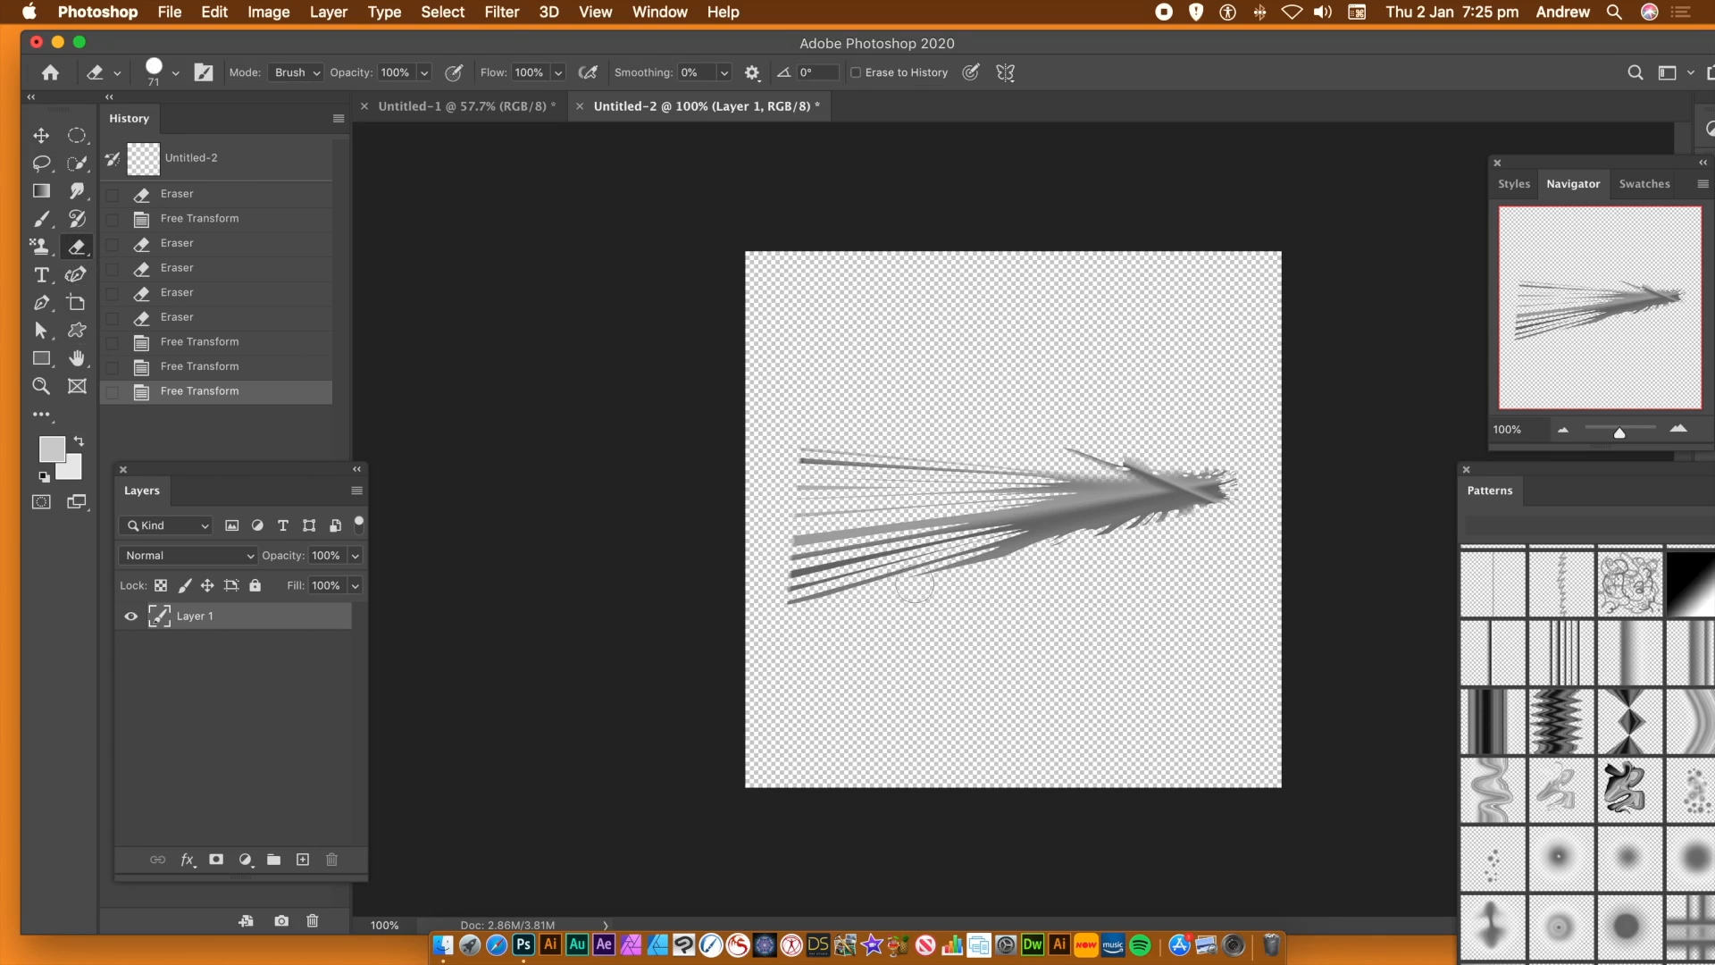
{"action": "mouse_move", "coordinate": [793, 496]}
{"action": "left_mouse_down"}
{"action": "mouse_move", "coordinate": [846, 497]}
{"action": "mouse_move", "coordinate": [807, 490]}
{"action": "mouse_move", "coordinate": [815, 458]}
{"action": "mouse_move", "coordinate": [815, 479]}
{"action": "mouse_move", "coordinate": [790, 453]}
{"action": "mouse_move", "coordinate": [806, 584]}
{"action": "mouse_move", "coordinate": [822, 570]}
{"action": "mouse_move", "coordinate": [767, 577]}
{"action": "mouse_move", "coordinate": [815, 531]}
{"action": "mouse_move", "coordinate": [772, 594]}
{"action": "mouse_move", "coordinate": [815, 595]}
{"action": "mouse_move", "coordinate": [770, 608]}
{"action": "mouse_move", "coordinate": [867, 609]}
{"action": "mouse_move", "coordinate": [884, 583]}
{"action": "mouse_move", "coordinate": [858, 594]}
{"action": "mouse_move", "coordinate": [898, 589]}
{"action": "mouse_move", "coordinate": [867, 566]}
{"action": "mouse_move", "coordinate": [819, 568]}
{"action": "mouse_move", "coordinate": [900, 559]}
{"action": "left_mouse_up"}
{"action": "mouse_move", "coordinate": [1078, 547]}
{"action": "left_mouse_down"}
{"action": "mouse_move", "coordinate": [1146, 554]}
{"action": "mouse_move", "coordinate": [1141, 523]}
{"action": "mouse_move", "coordinate": [1187, 502]}
{"action": "left_mouse_up"}
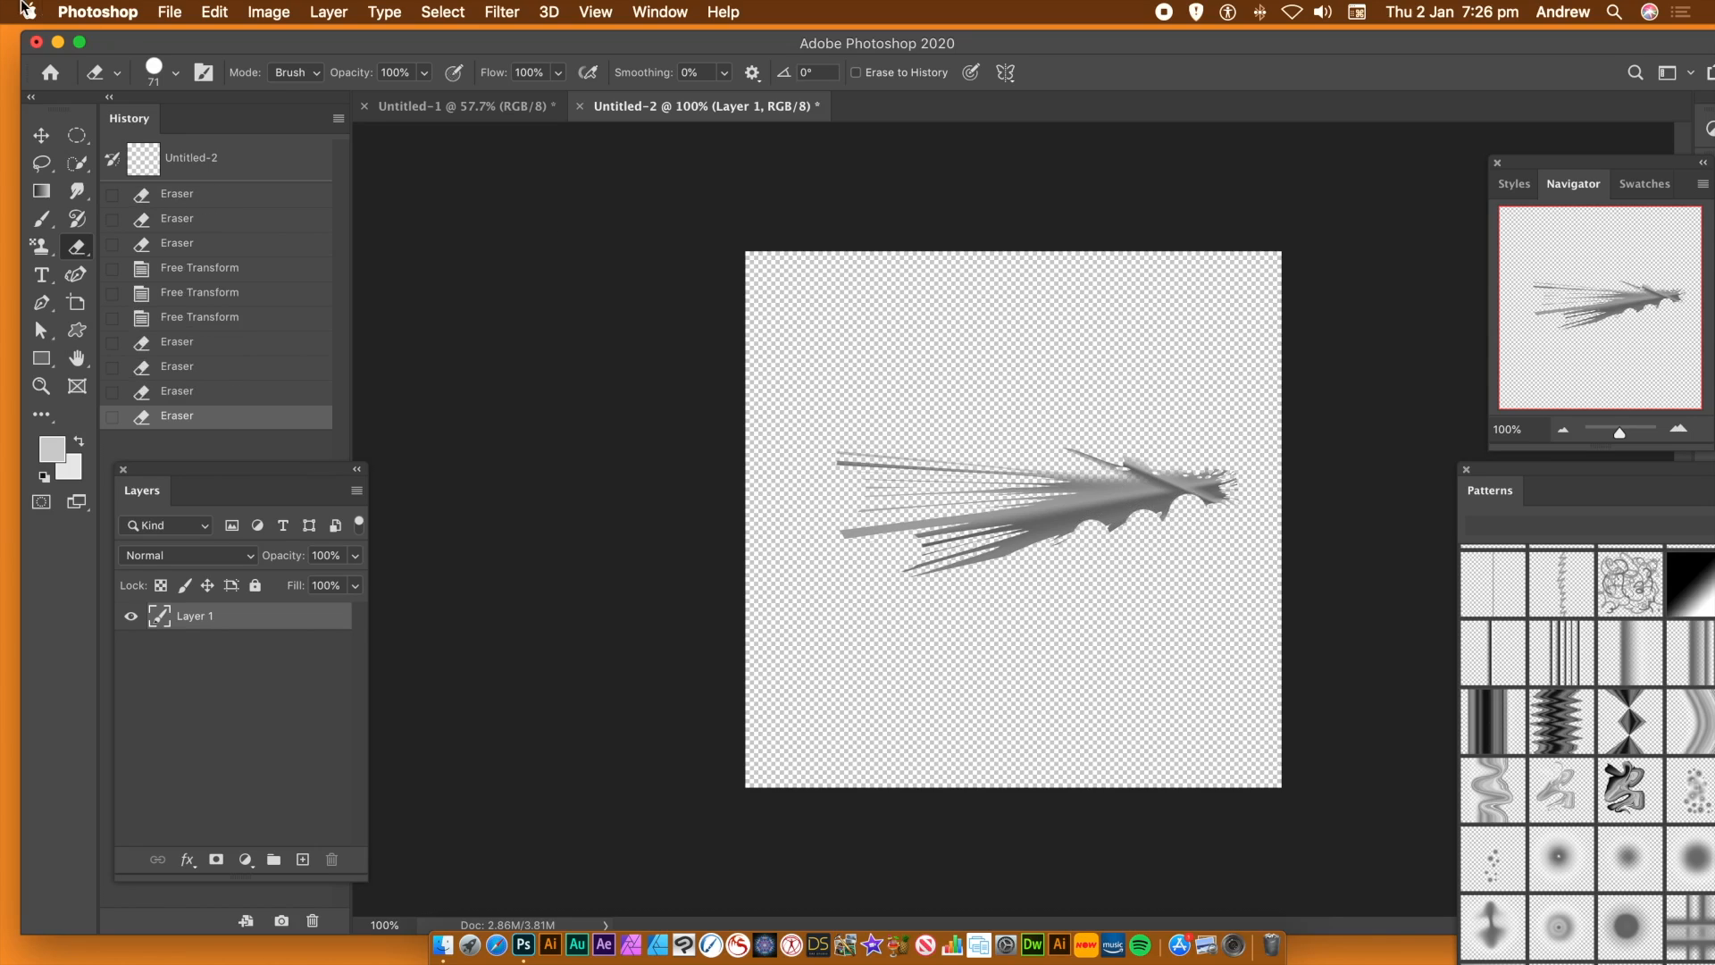
Set the eraser size to 28 px and punch a row of round holes through the body of the fan shape
{"action": "left_click", "coordinate": [175, 74]}
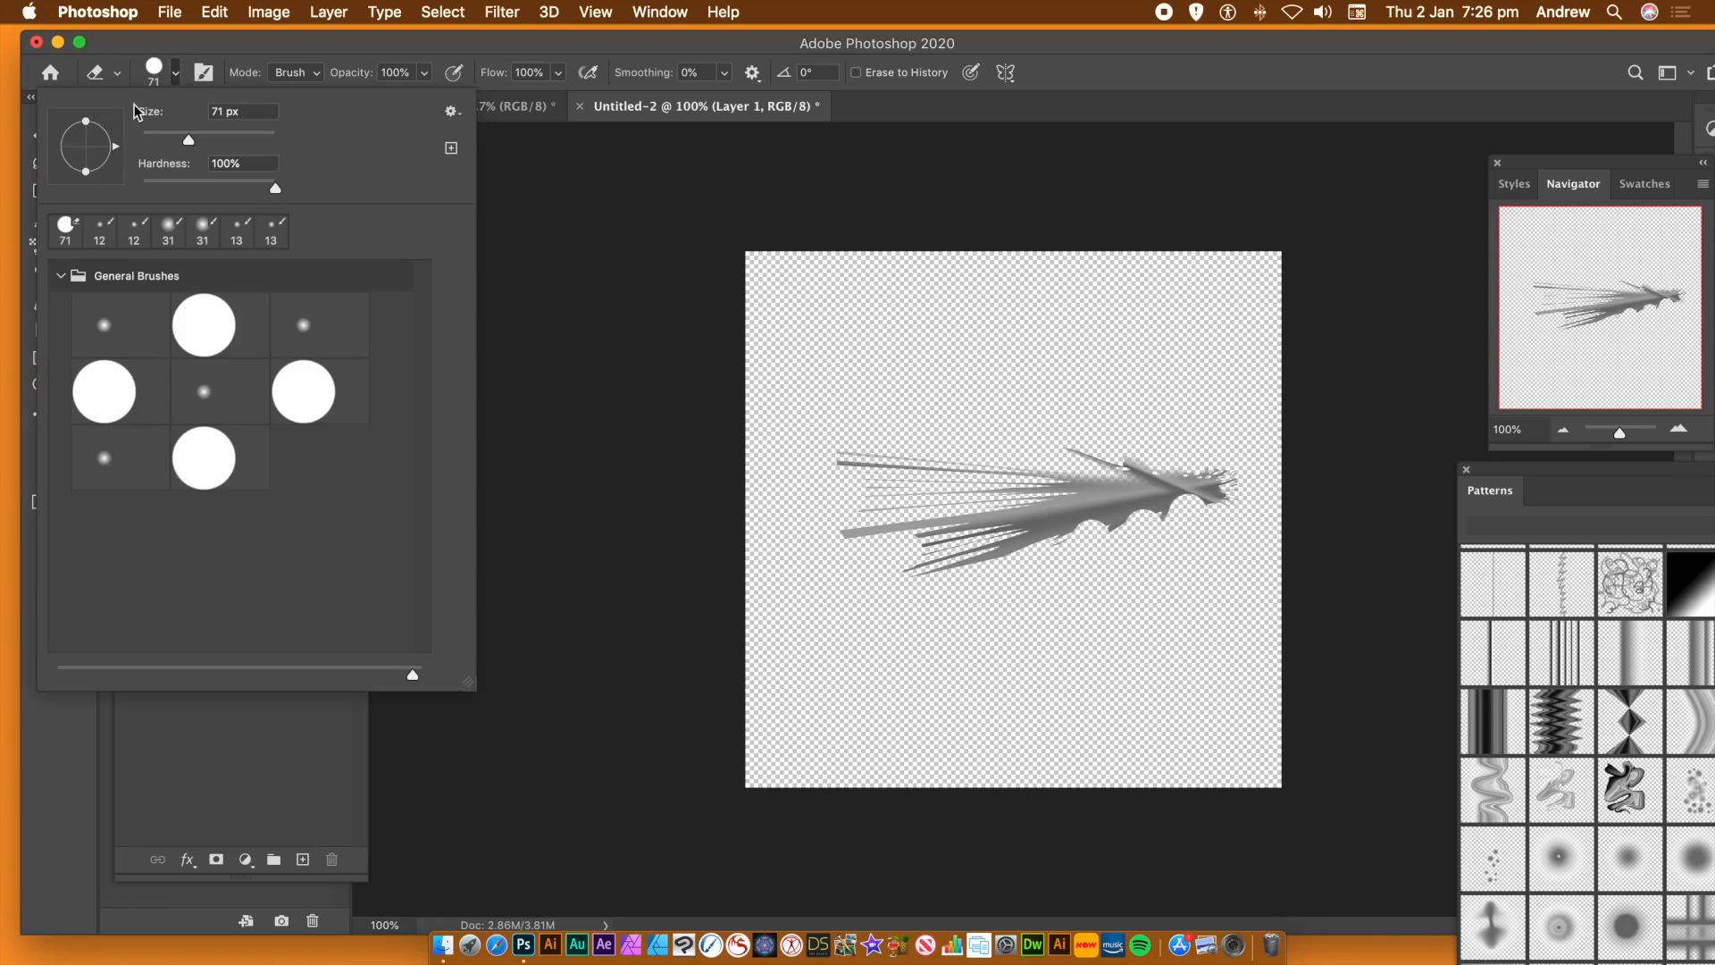
{"action": "left_click_drag", "start_coordinate": [183, 143], "coordinate": [161, 141]}
{"action": "key", "text": "Return"}
{"action": "left_click", "coordinate": [1045, 527]}
{"action": "left_click", "coordinate": [1065, 525]}
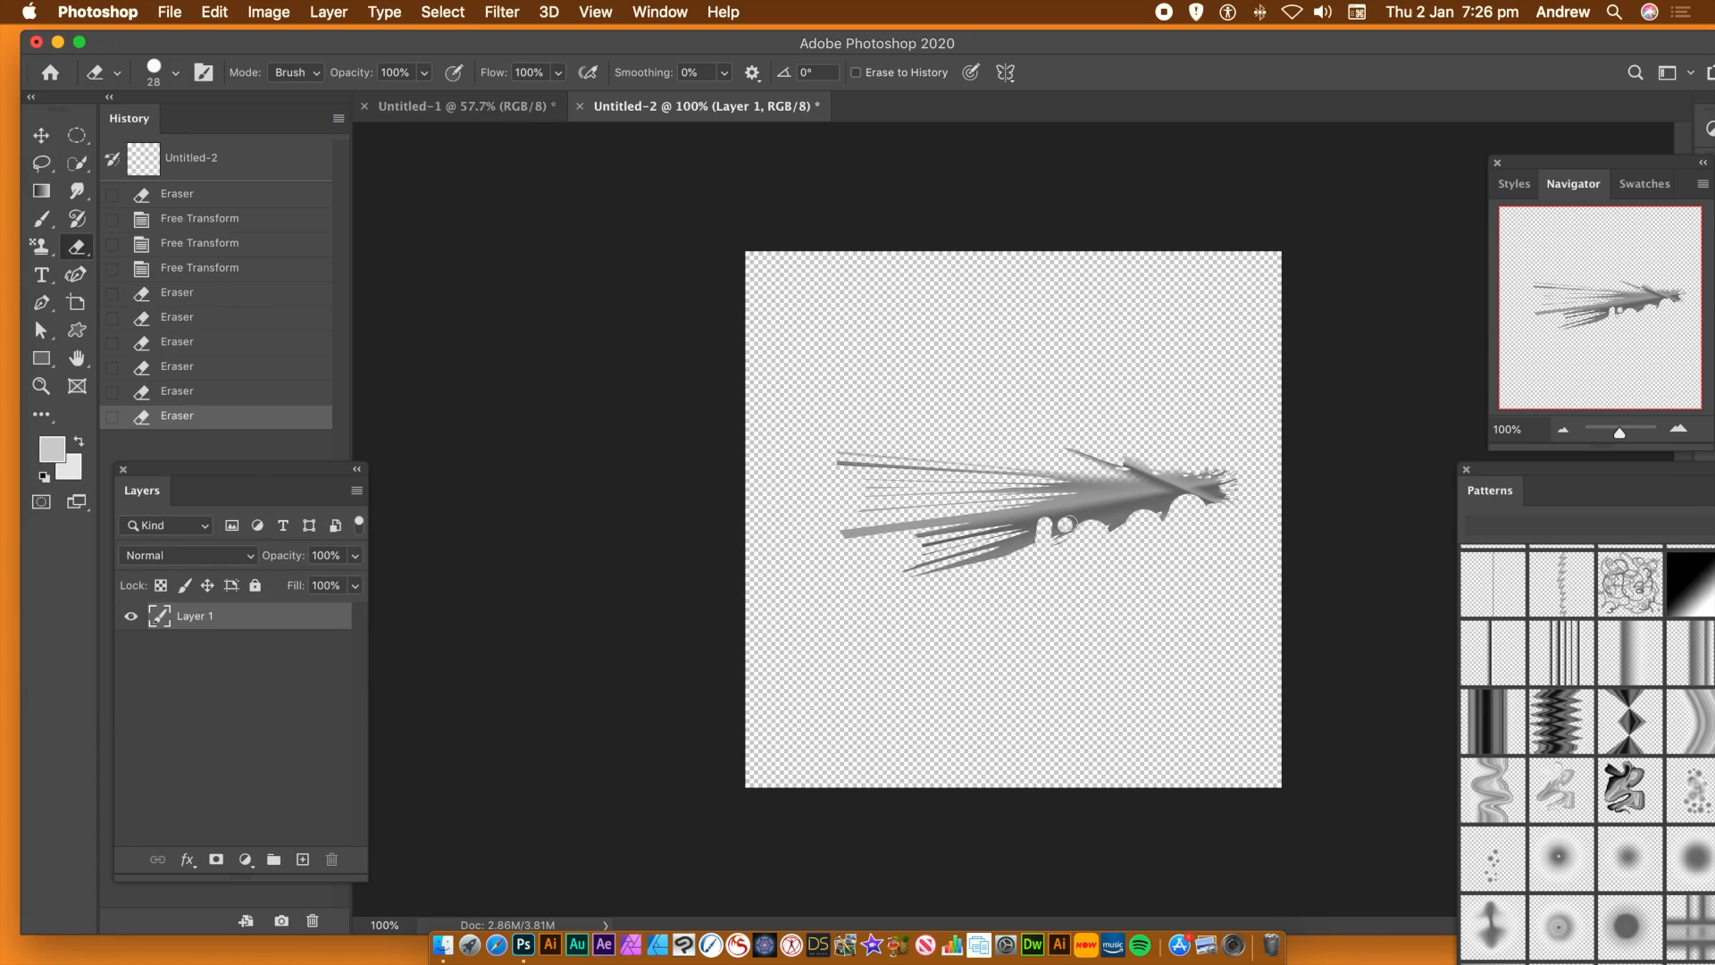
{"action": "left_click", "coordinate": [1107, 513]}
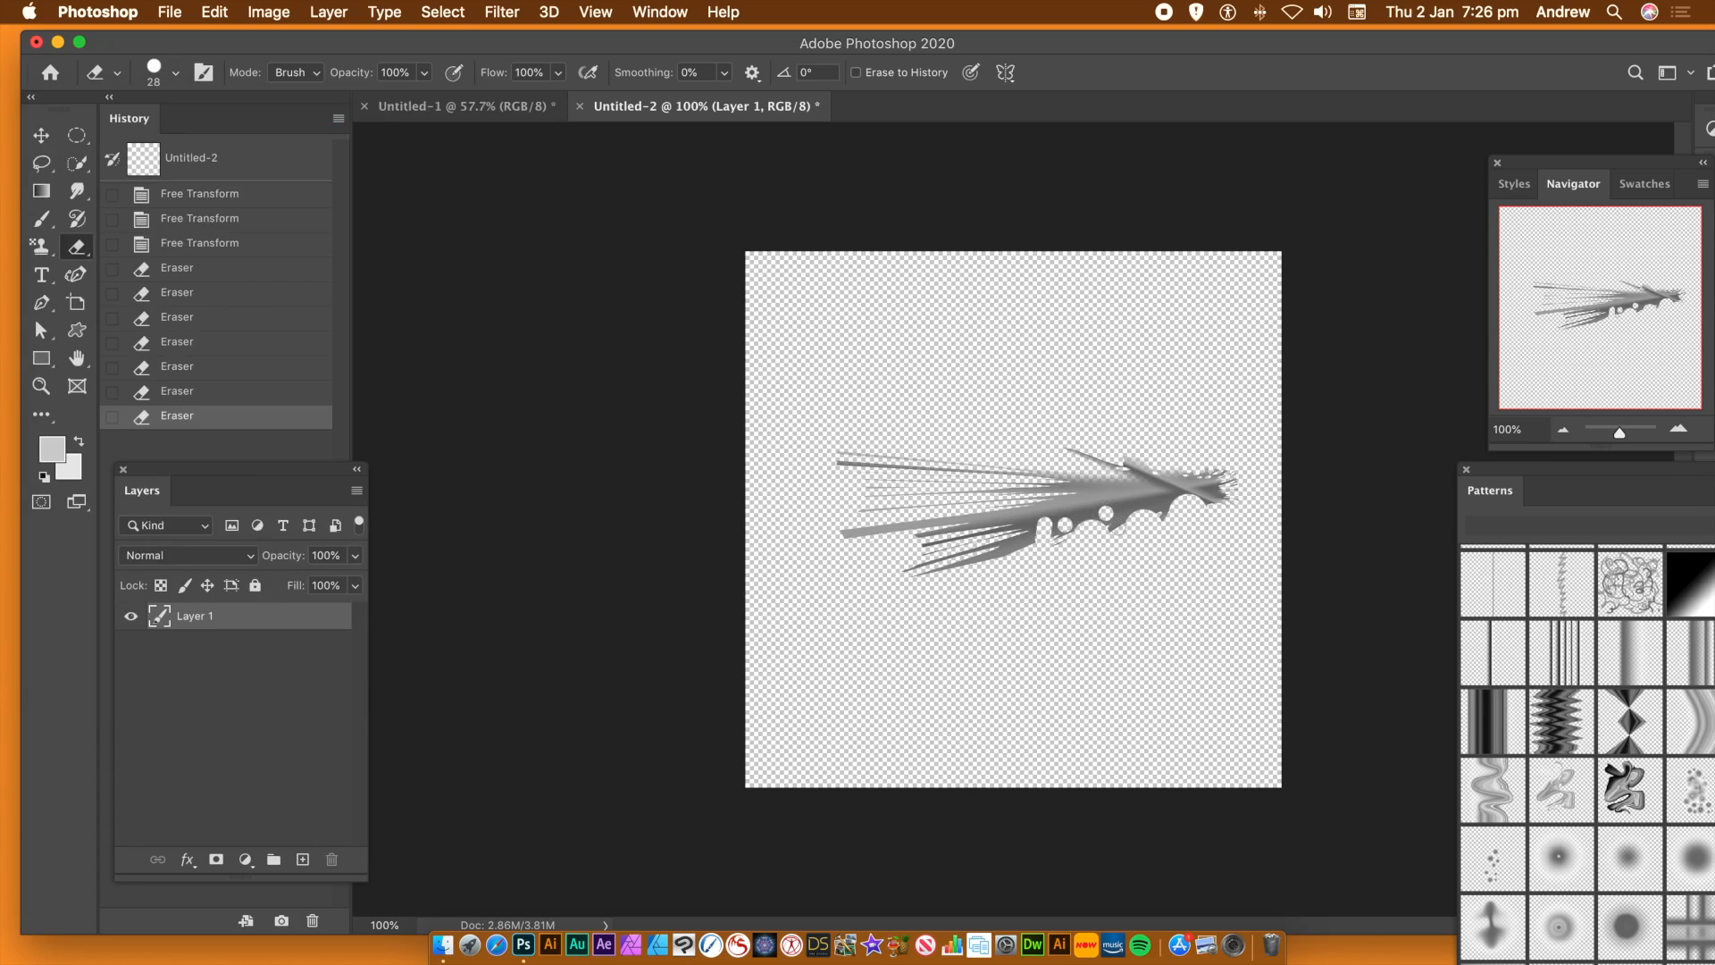
{"action": "left_click", "coordinate": [1140, 502]}
{"action": "left_click", "coordinate": [1166, 502]}
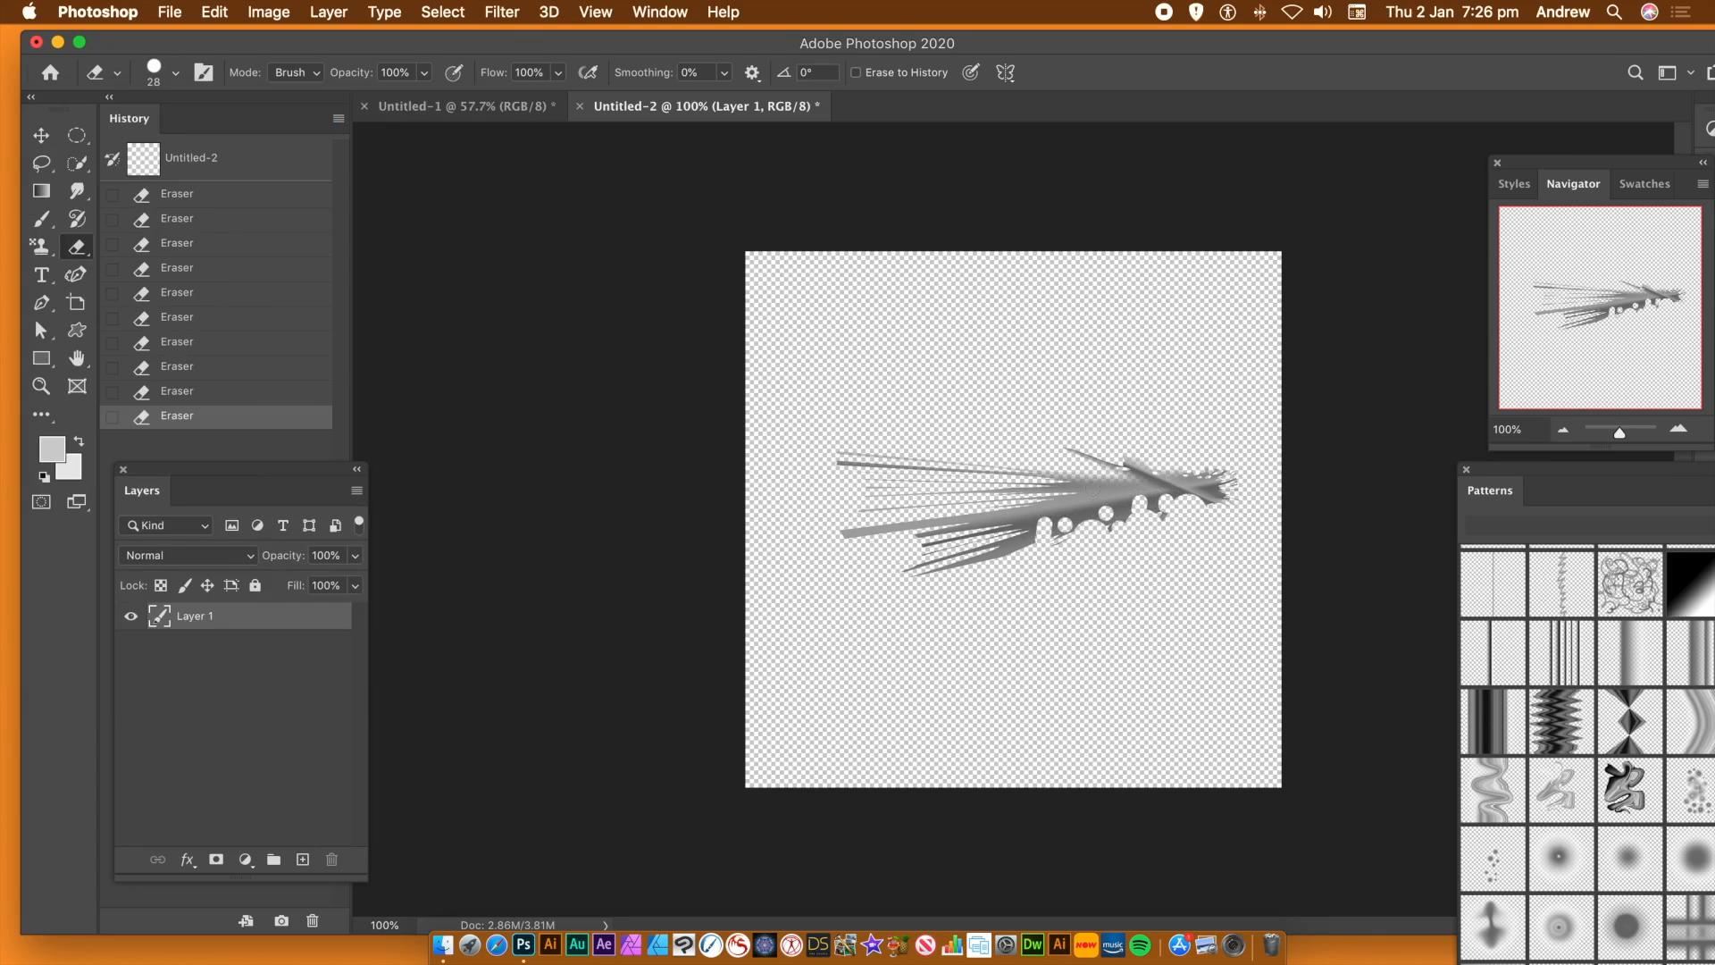
{"action": "left_click", "coordinate": [1099, 483]}
Define the perforated fan shape as another new pattern, keeping the suggested name
{"action": "left_click", "coordinate": [211, 12]}
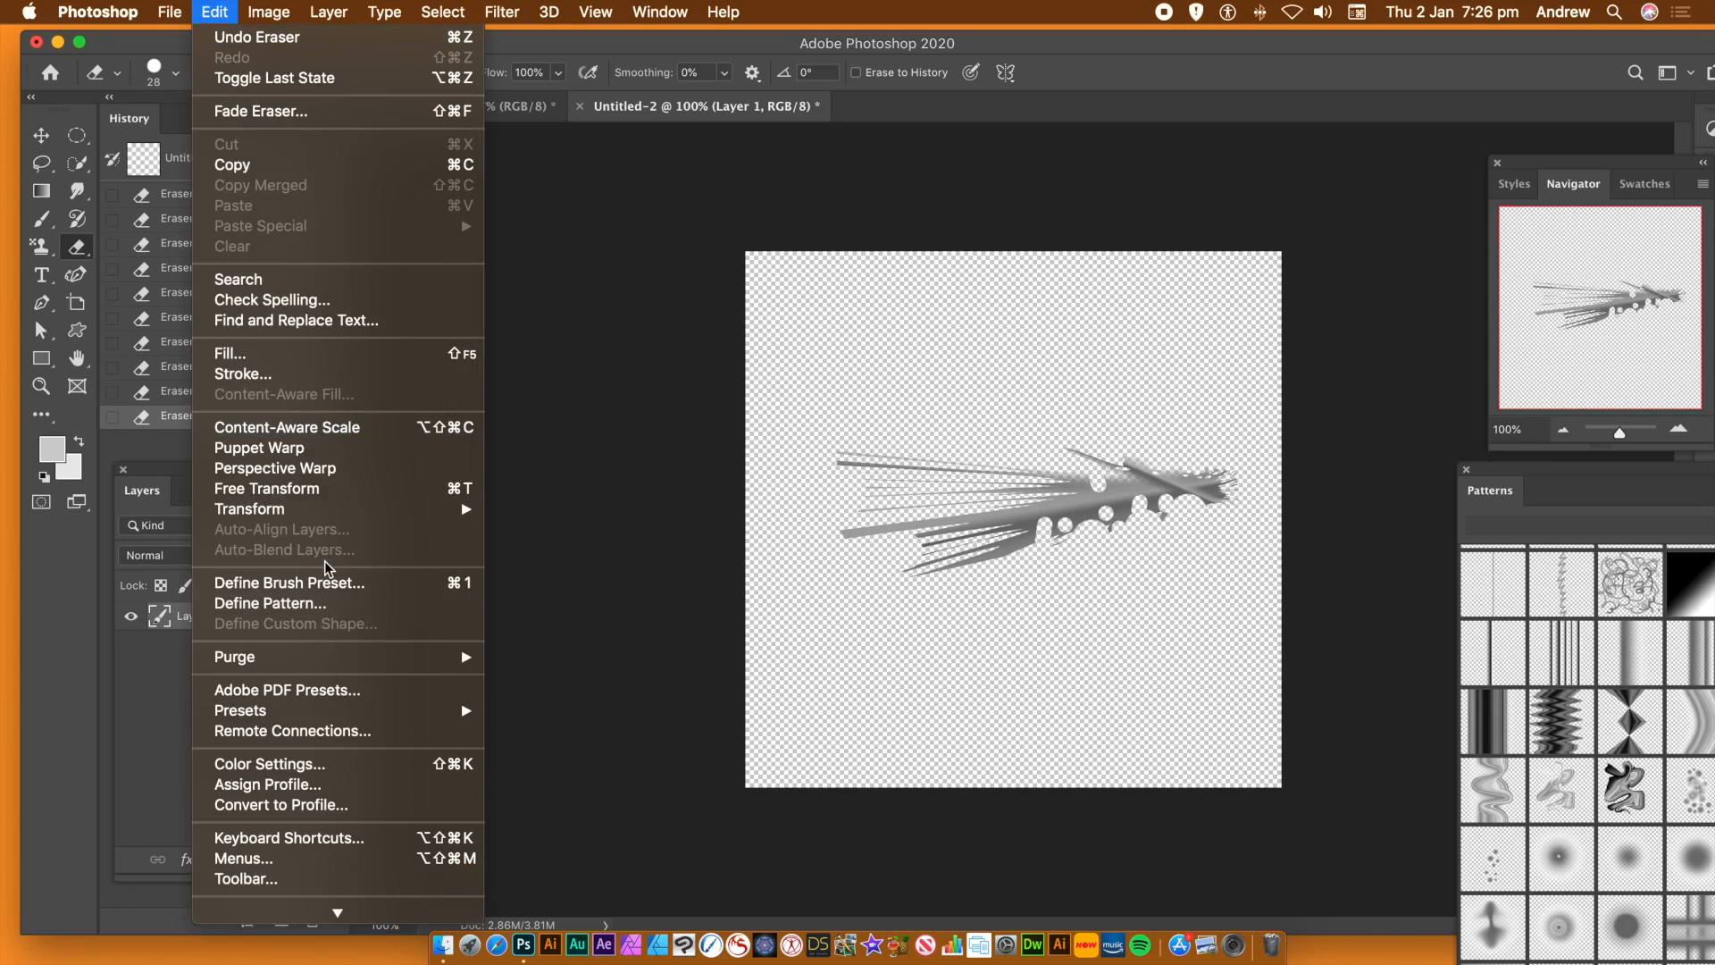
{"action": "left_click", "coordinate": [318, 603]}
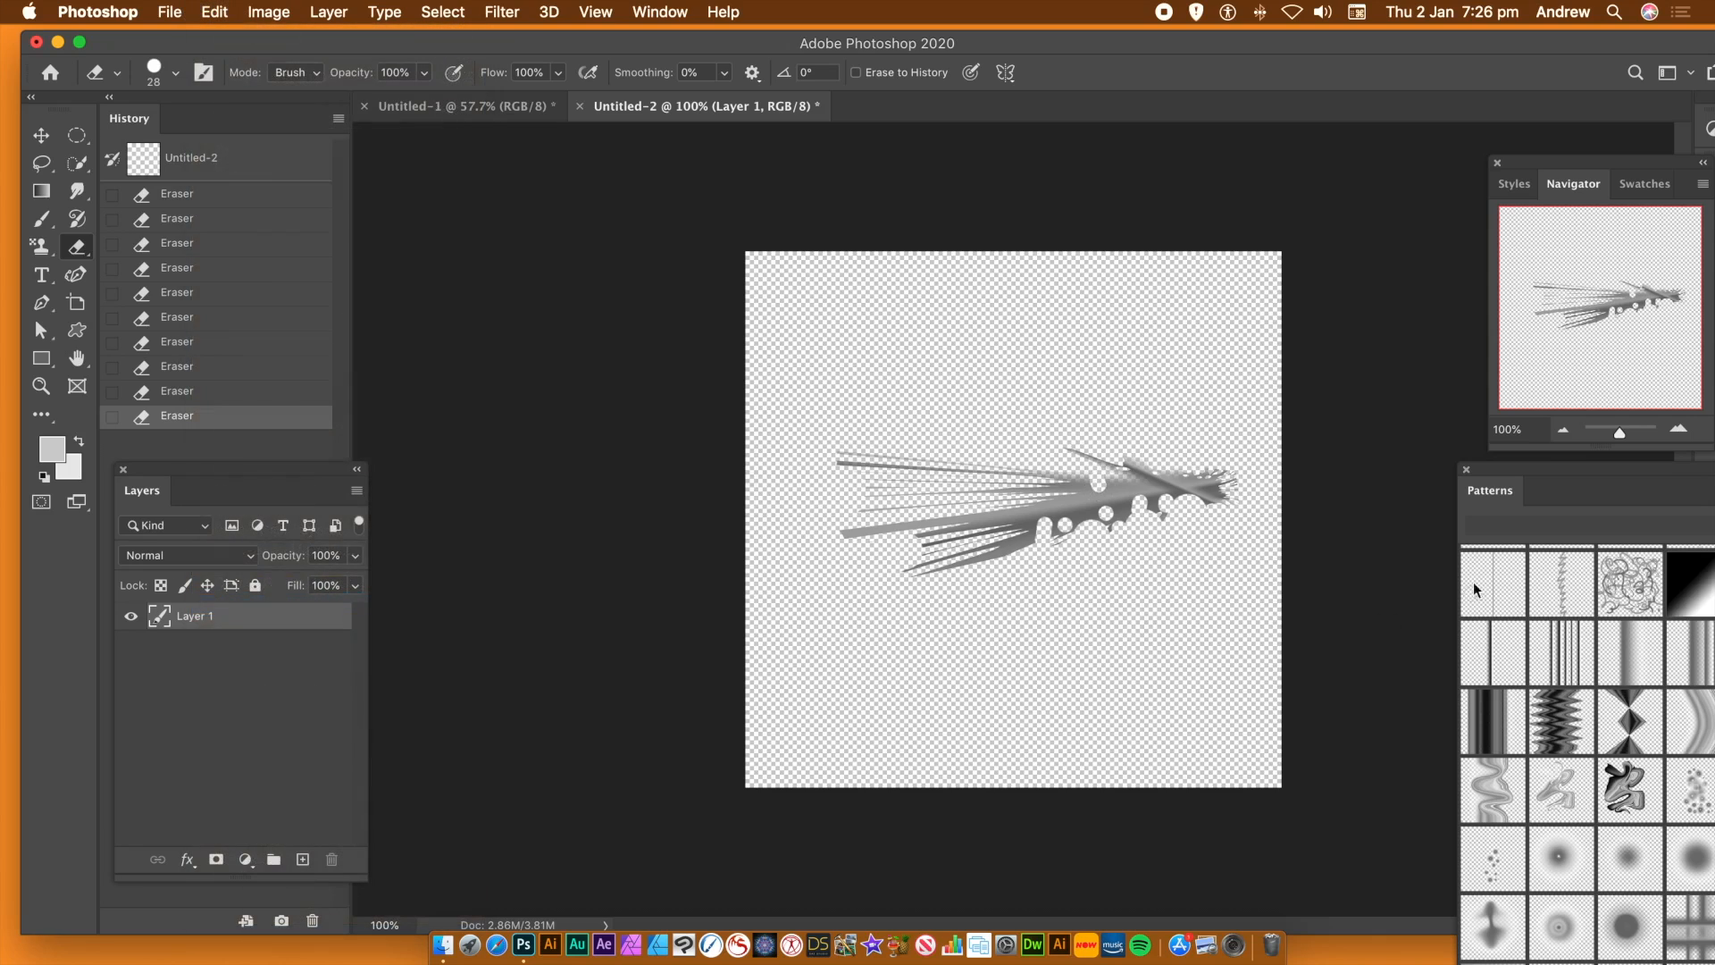
{"action": "left_click", "coordinate": [1083, 537]}
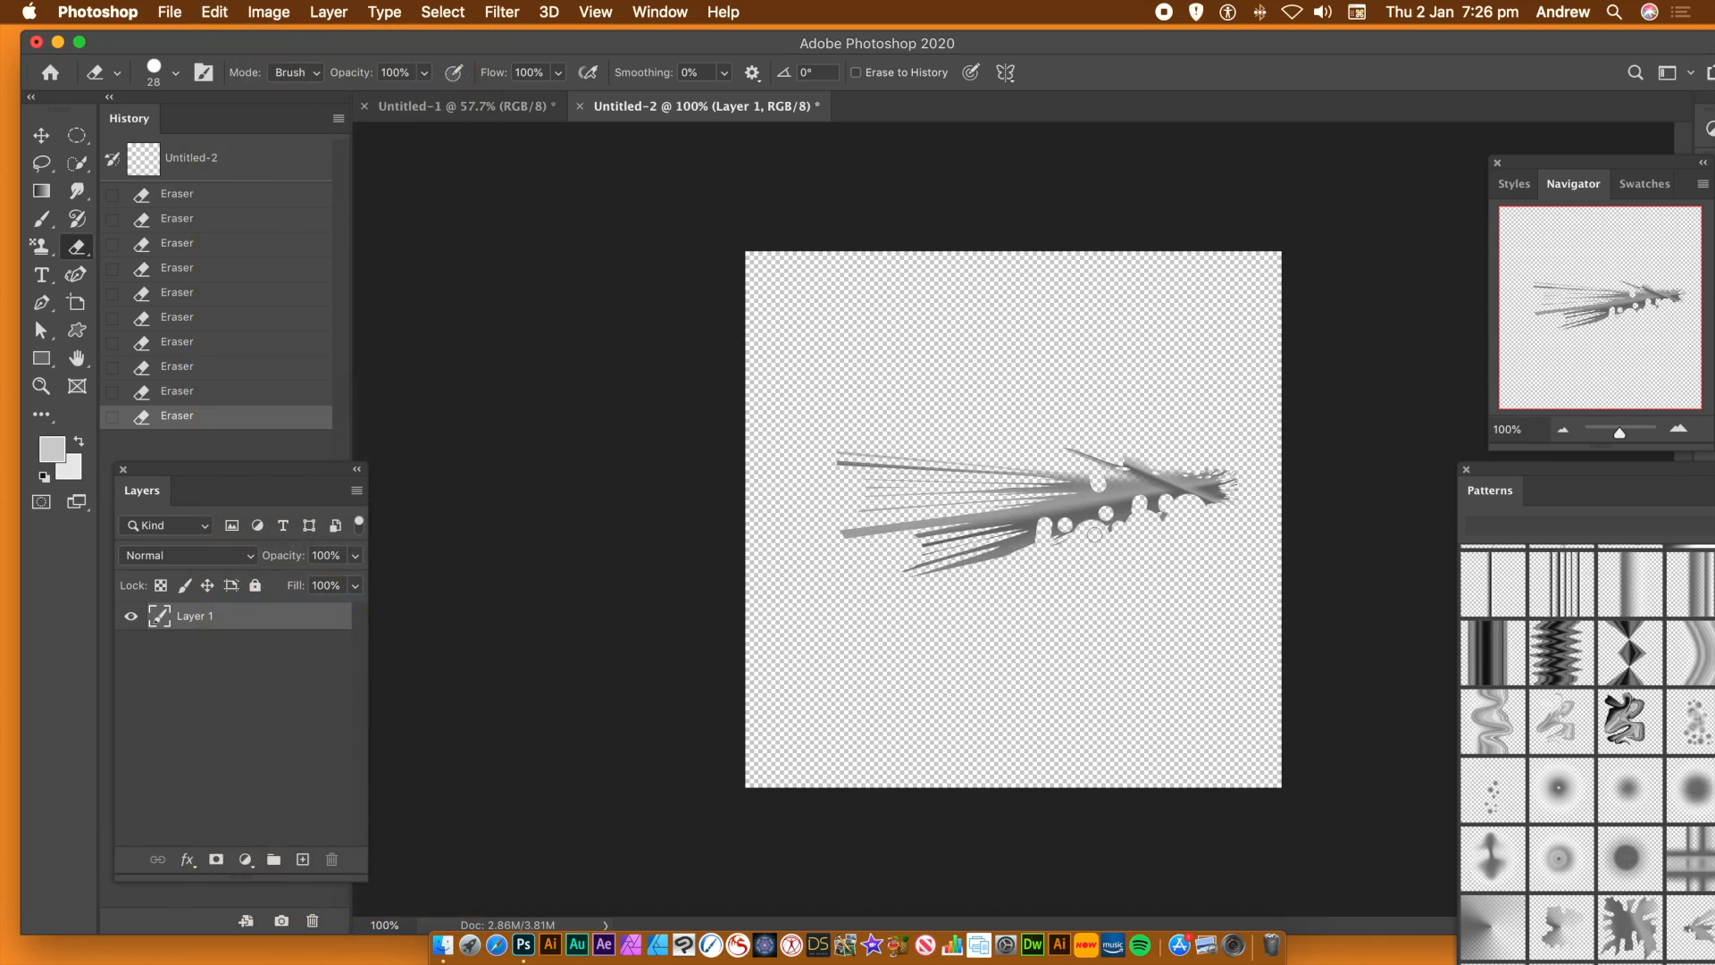
Revert Untitled-1 to its original black snapshot and start a Symmetry Fill using the newly defined perforated fan pattern
{"action": "left_click", "coordinate": [415, 107]}
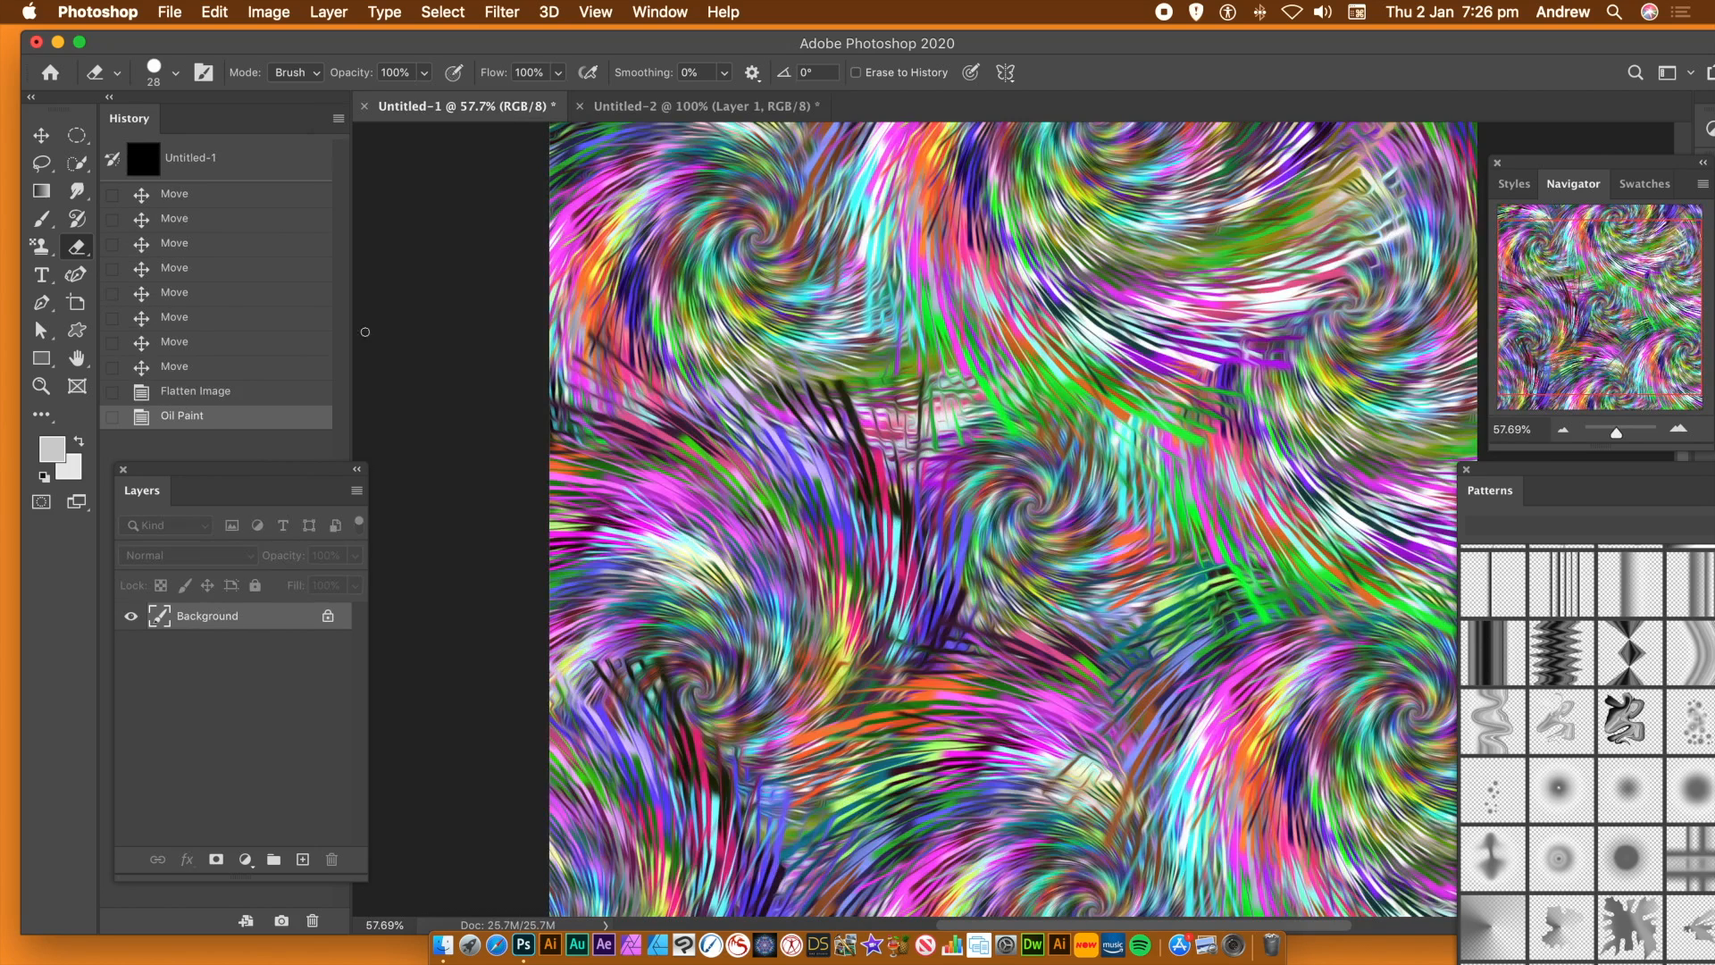
{"action": "left_click", "coordinate": [185, 160]}
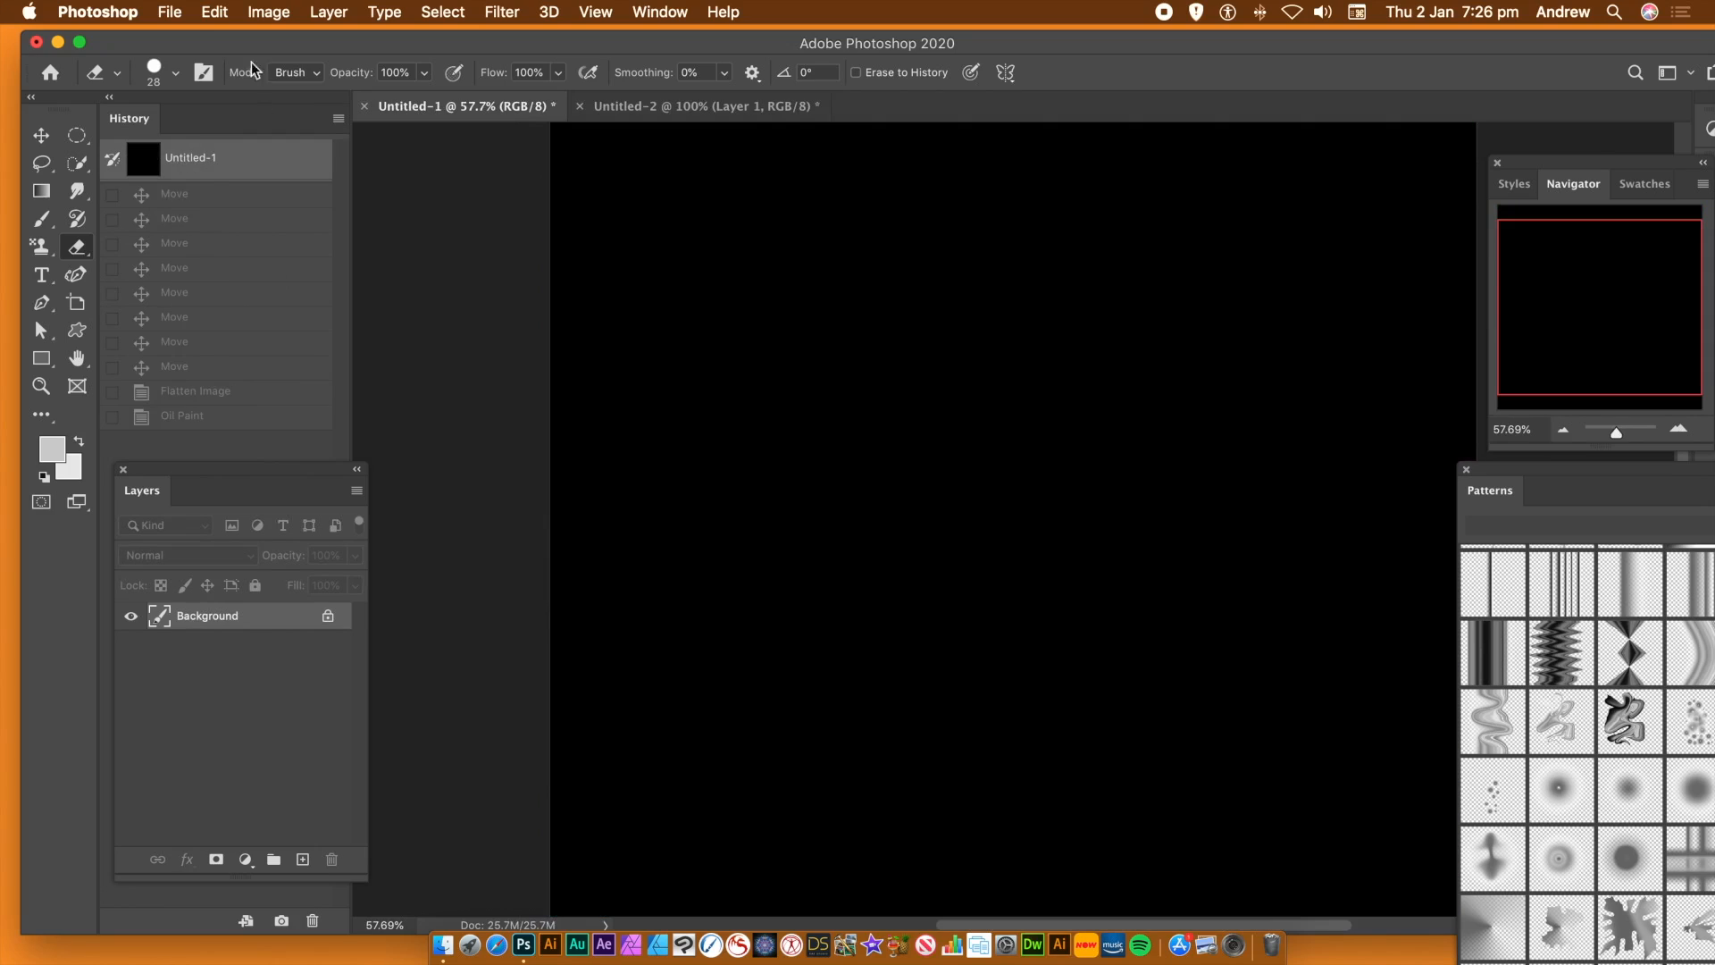
{"action": "left_click", "coordinate": [218, 15]}
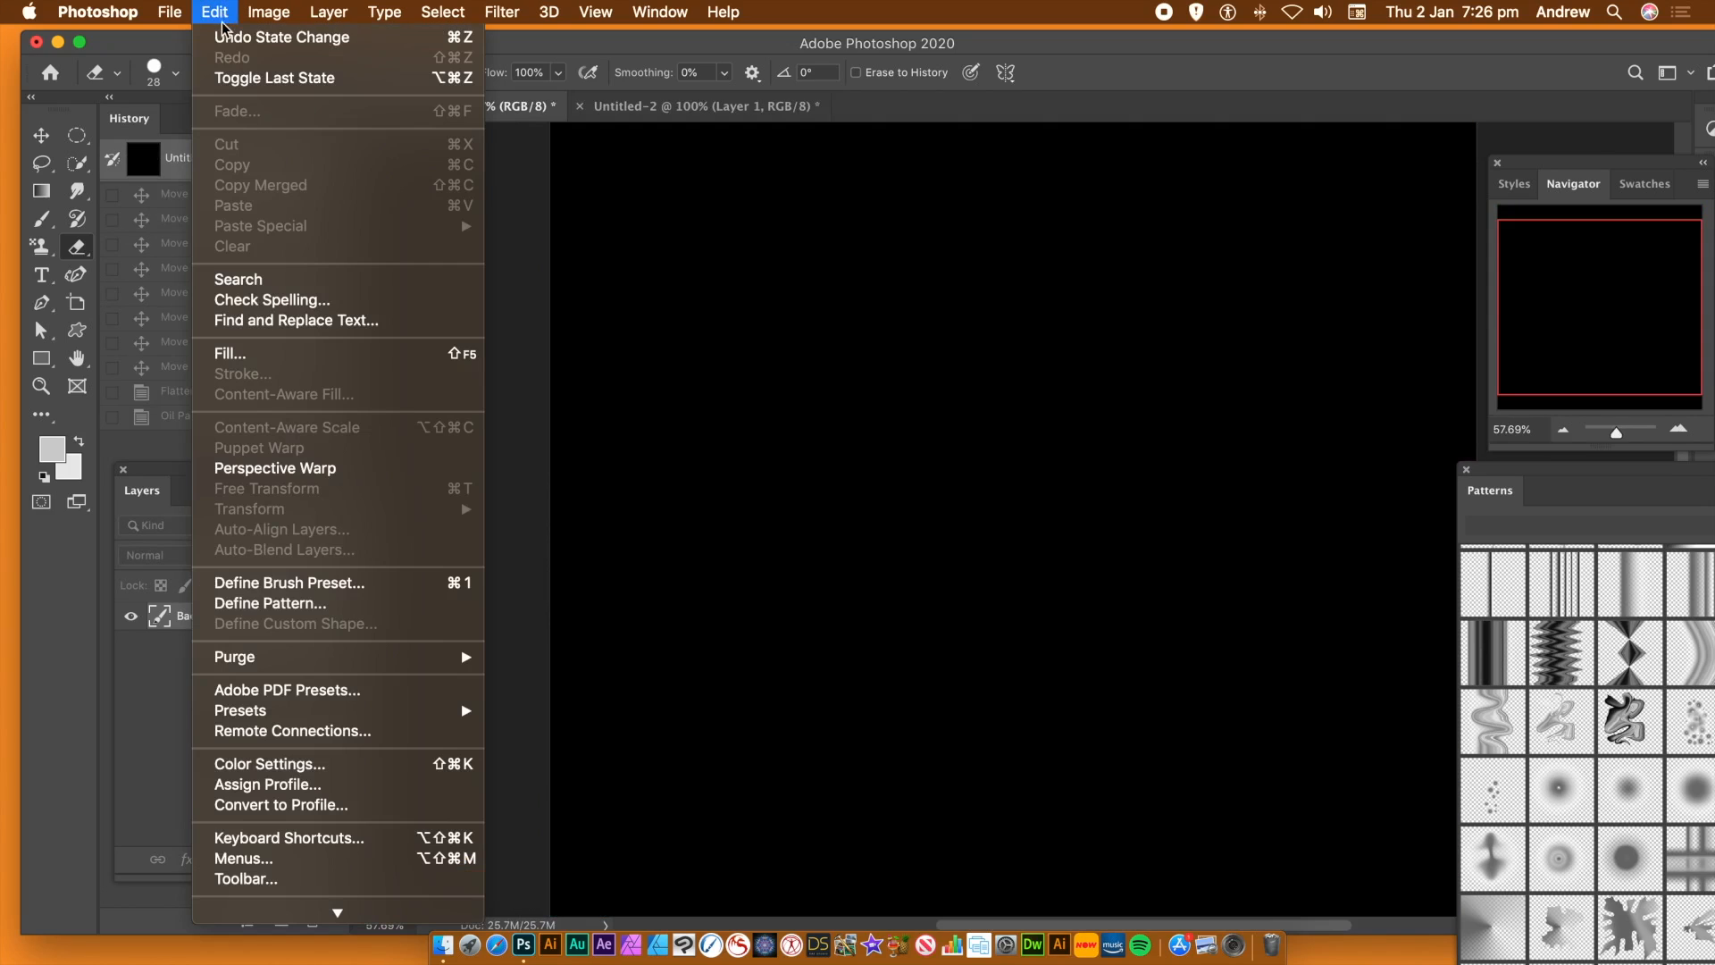
{"action": "left_click", "coordinate": [248, 356]}
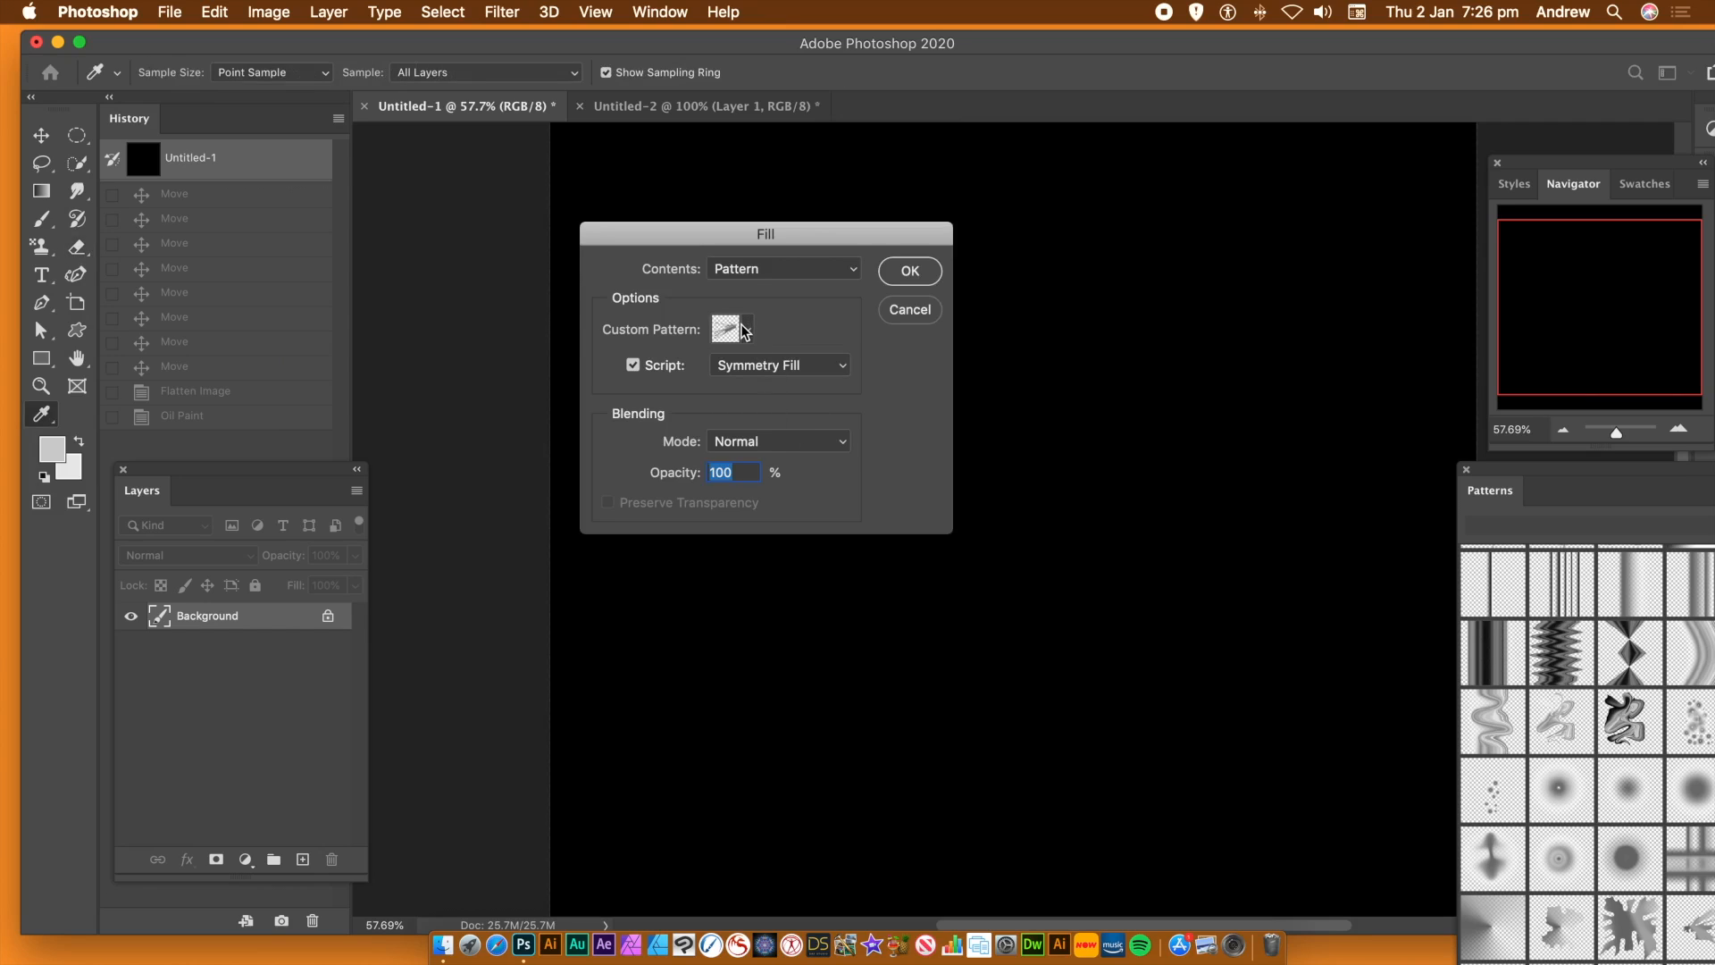
{"action": "left_click", "coordinate": [747, 330]}
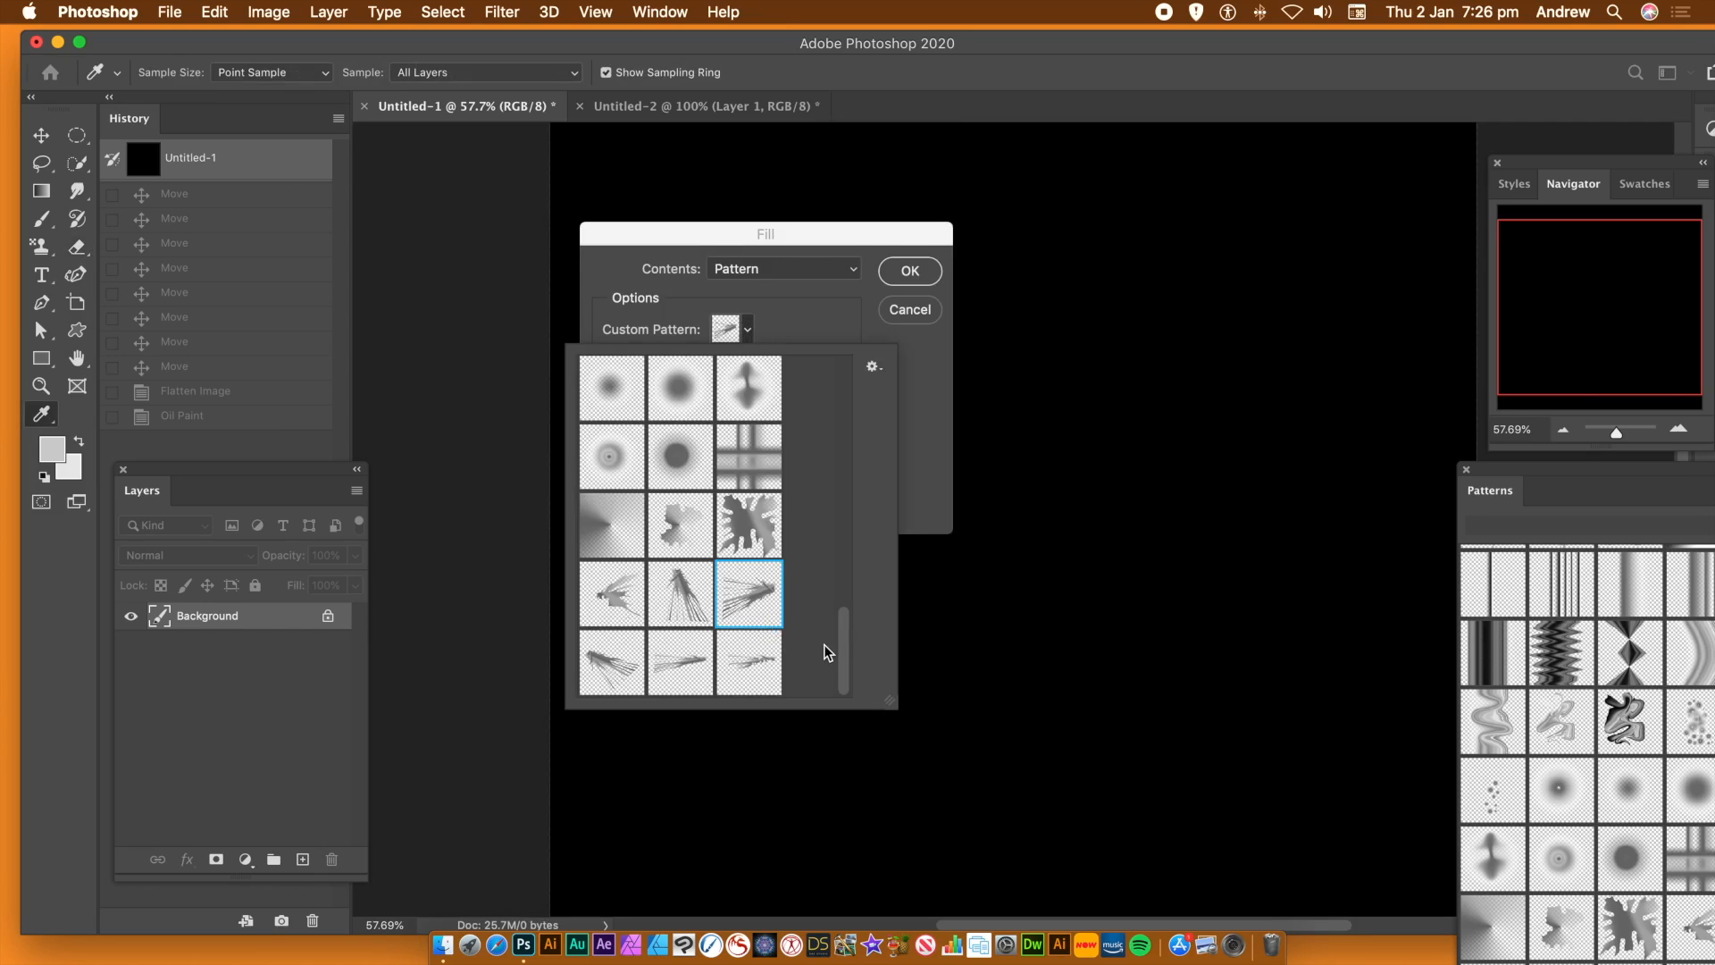
{"action": "left_click", "coordinate": [750, 665]}
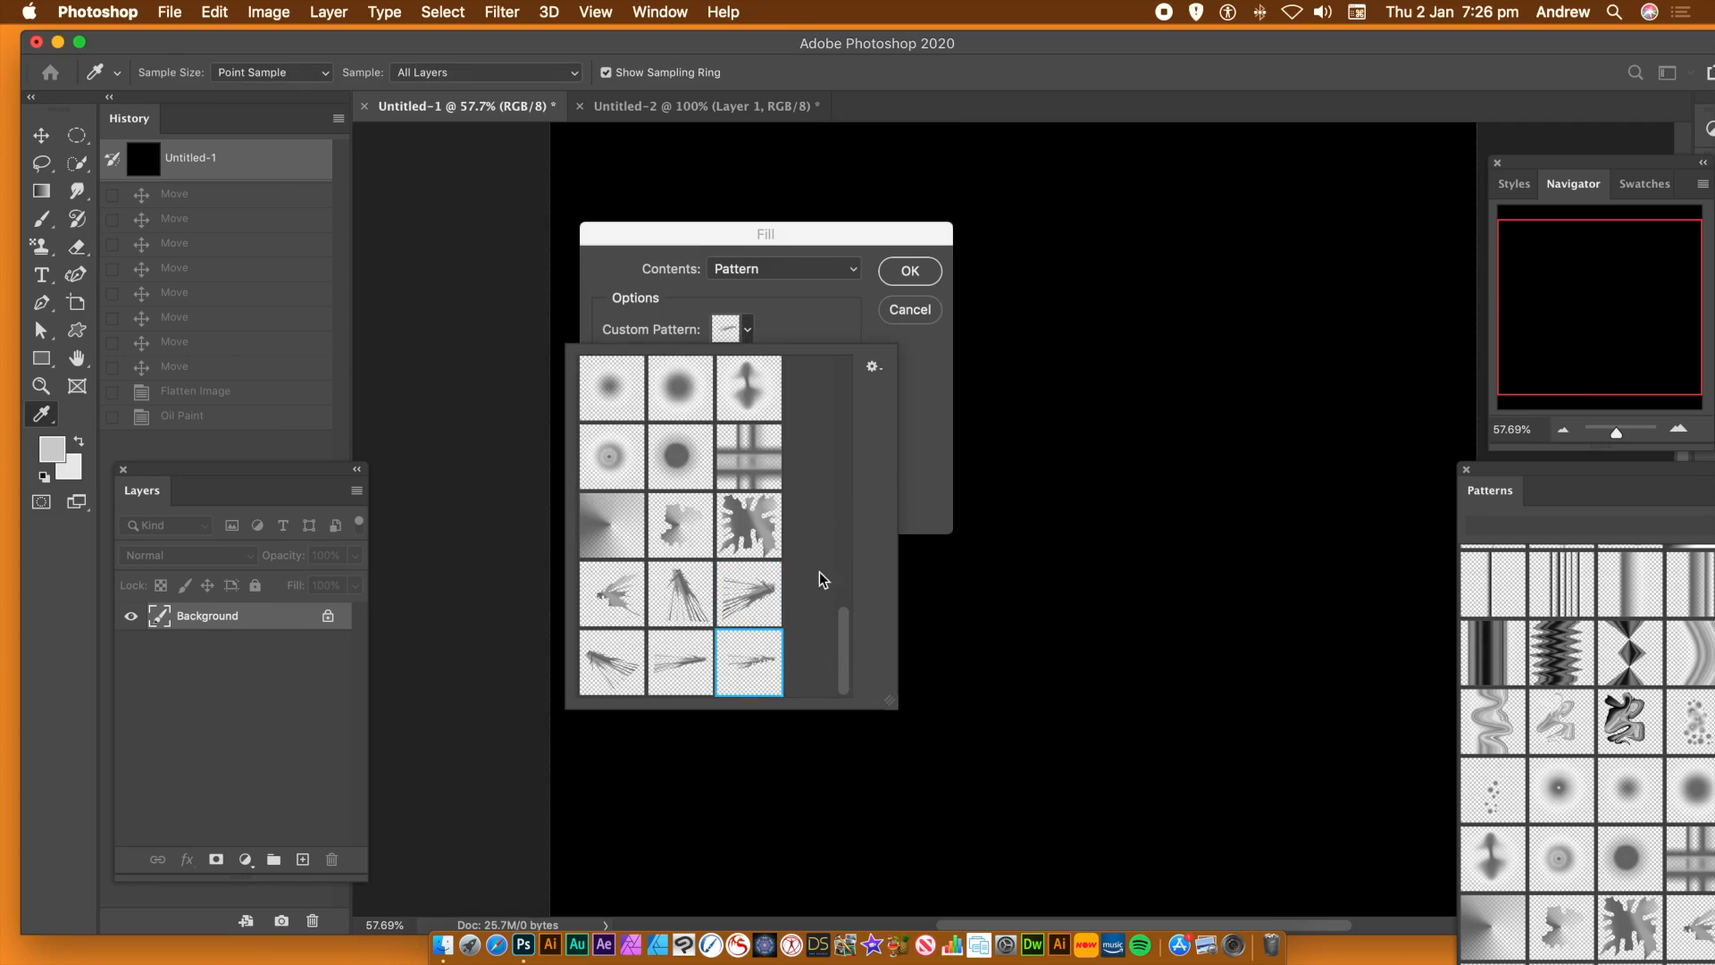
{"action": "left_click", "coordinate": [925, 439]}
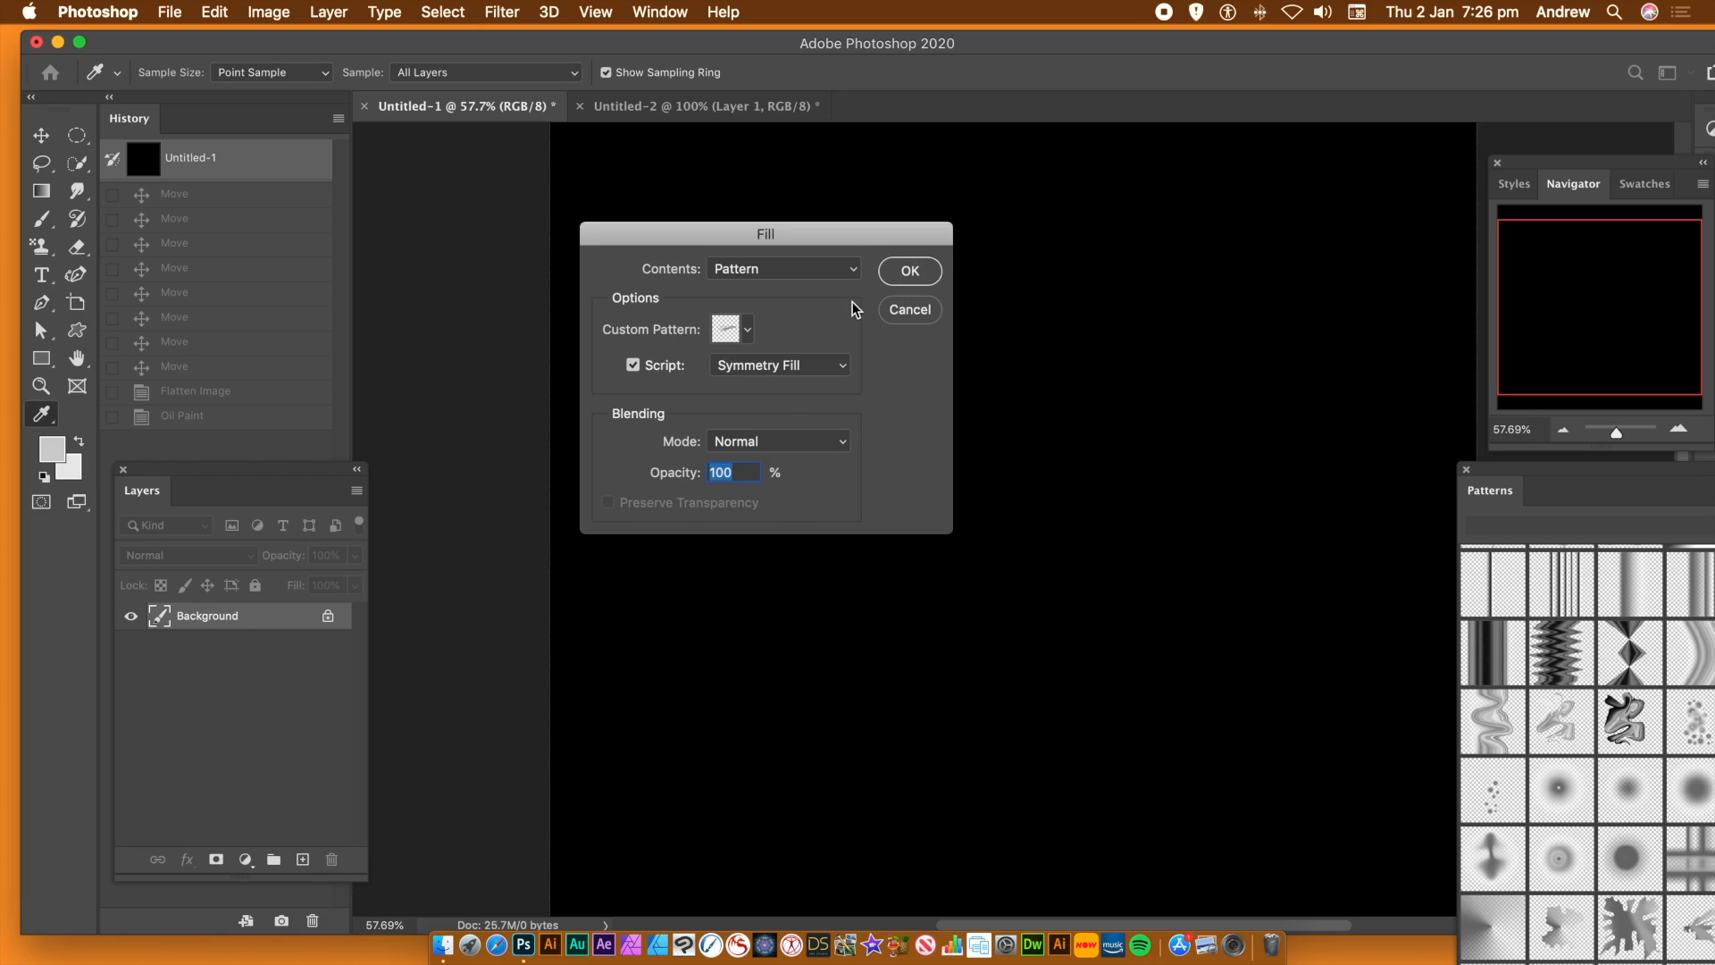
{"action": "key", "text": "Return"}
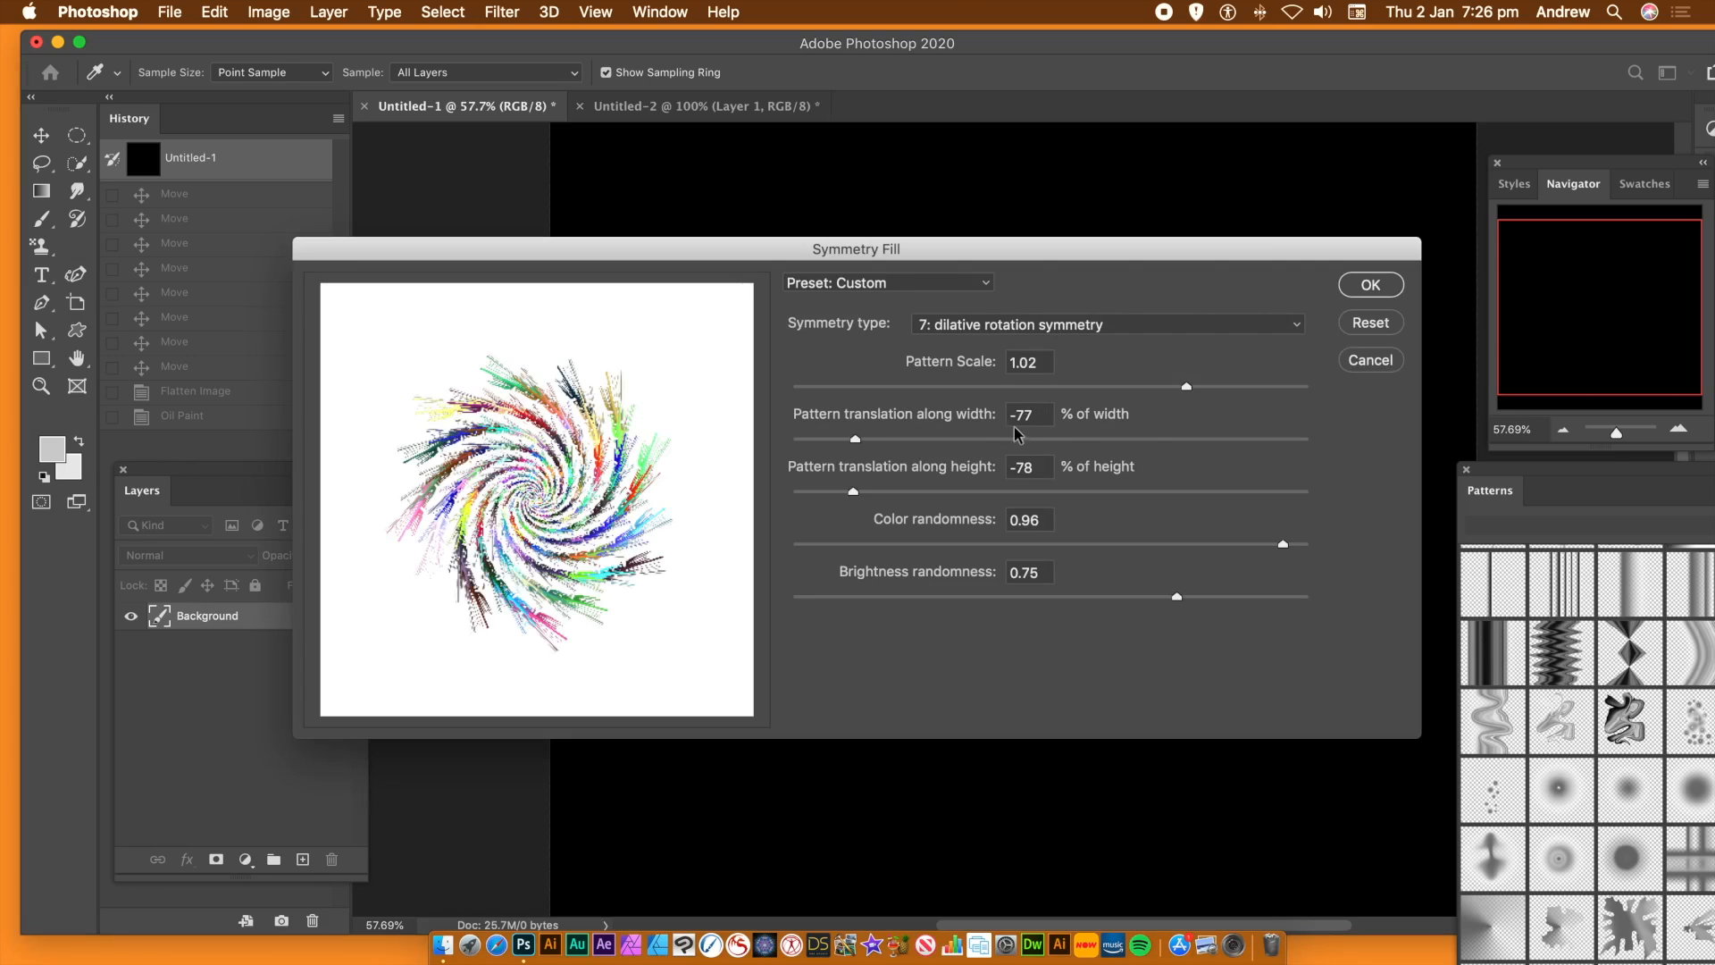
Set the pattern translation along height to -33% and apply the dilative rotation Symmetry Fill to the Background layer
{"action": "left_click_drag", "start_coordinate": [902, 499], "coordinate": [965, 494]}
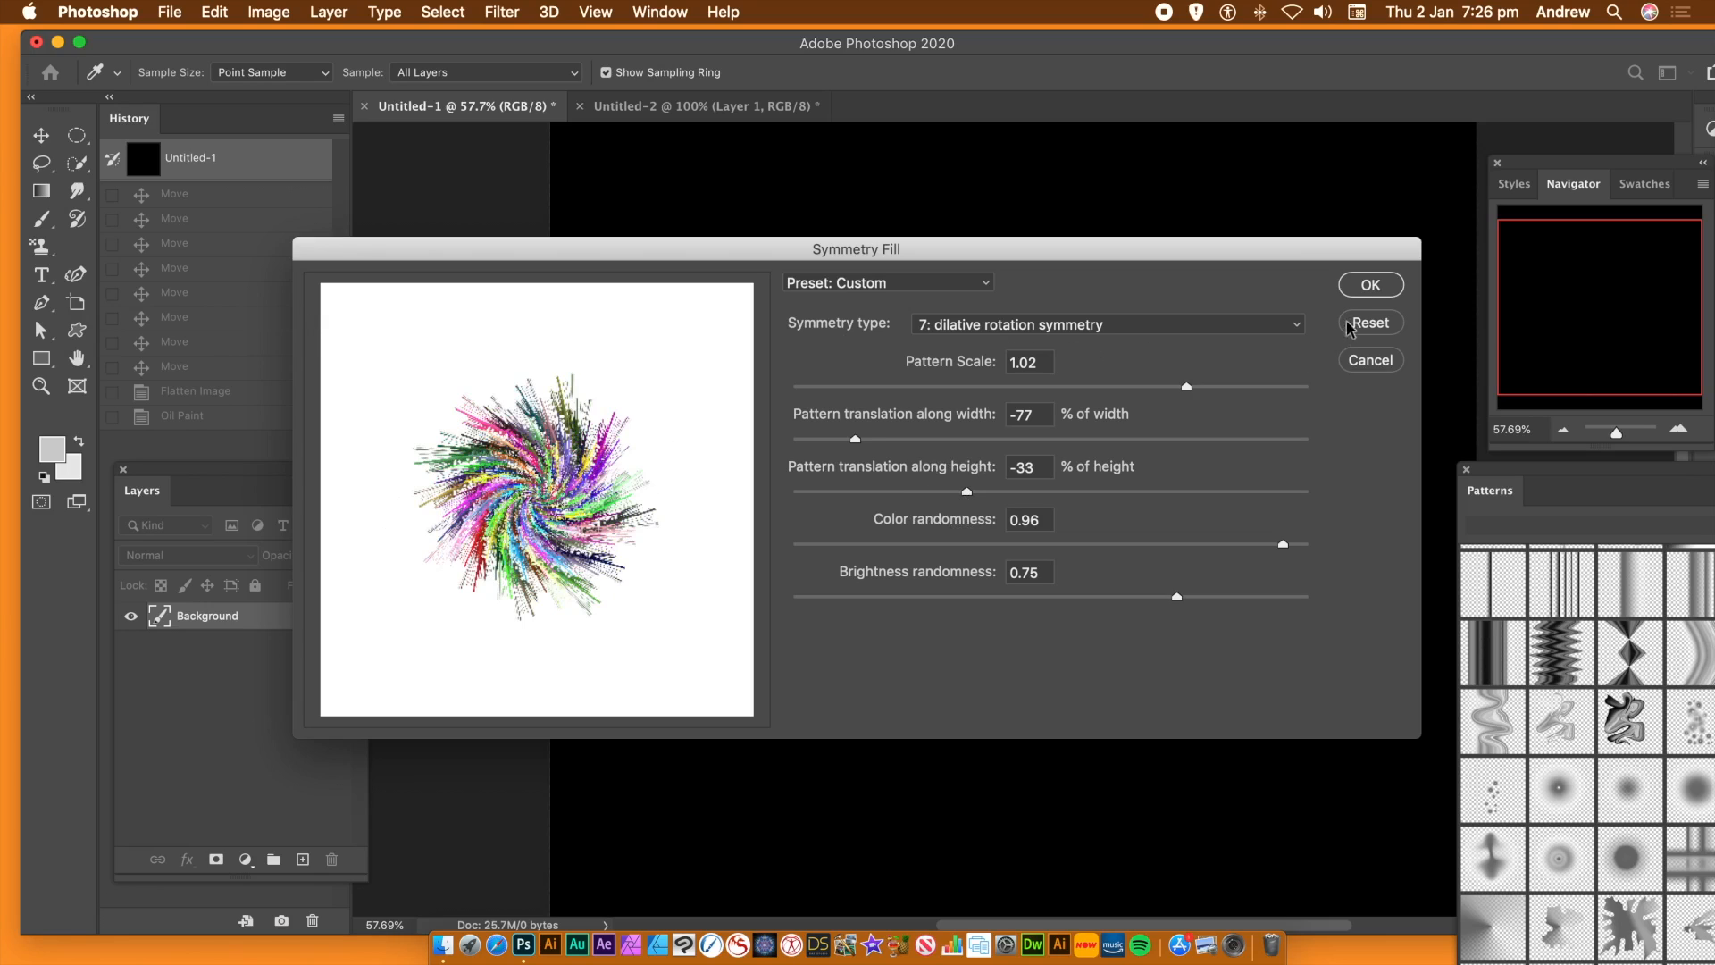
{"action": "left_click", "coordinate": [1358, 286]}
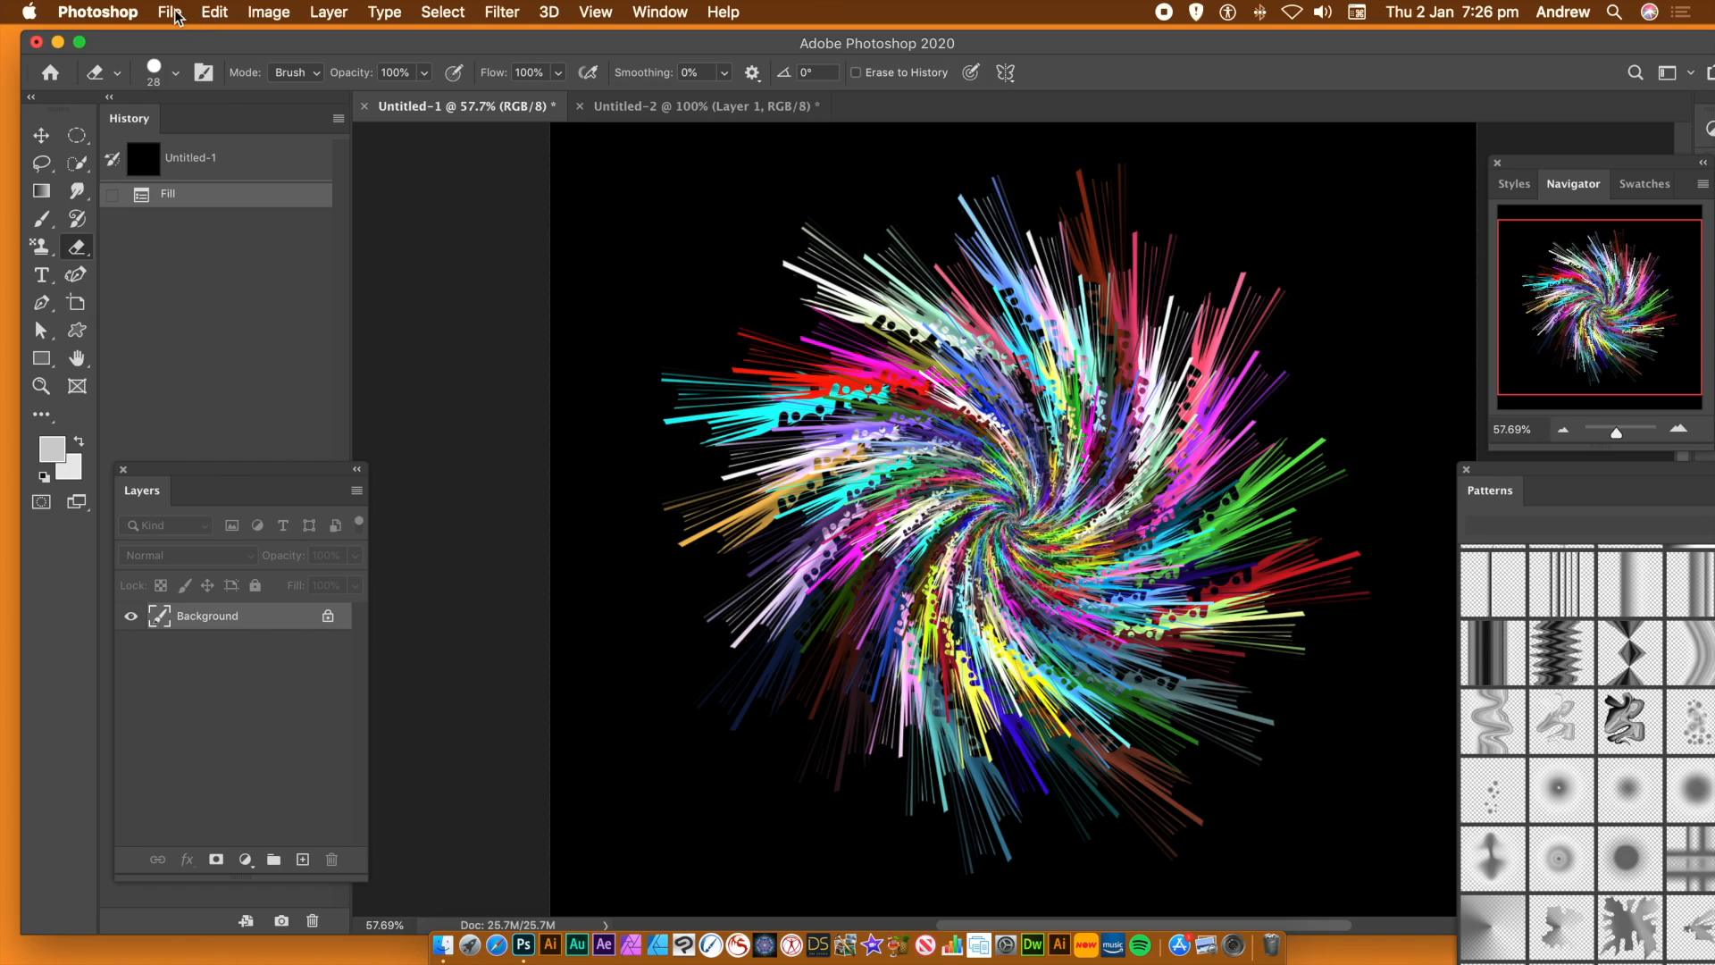
Undo the fill on the Background layer and add a new empty layer above it with default settings
{"action": "key", "text": "super+z"}
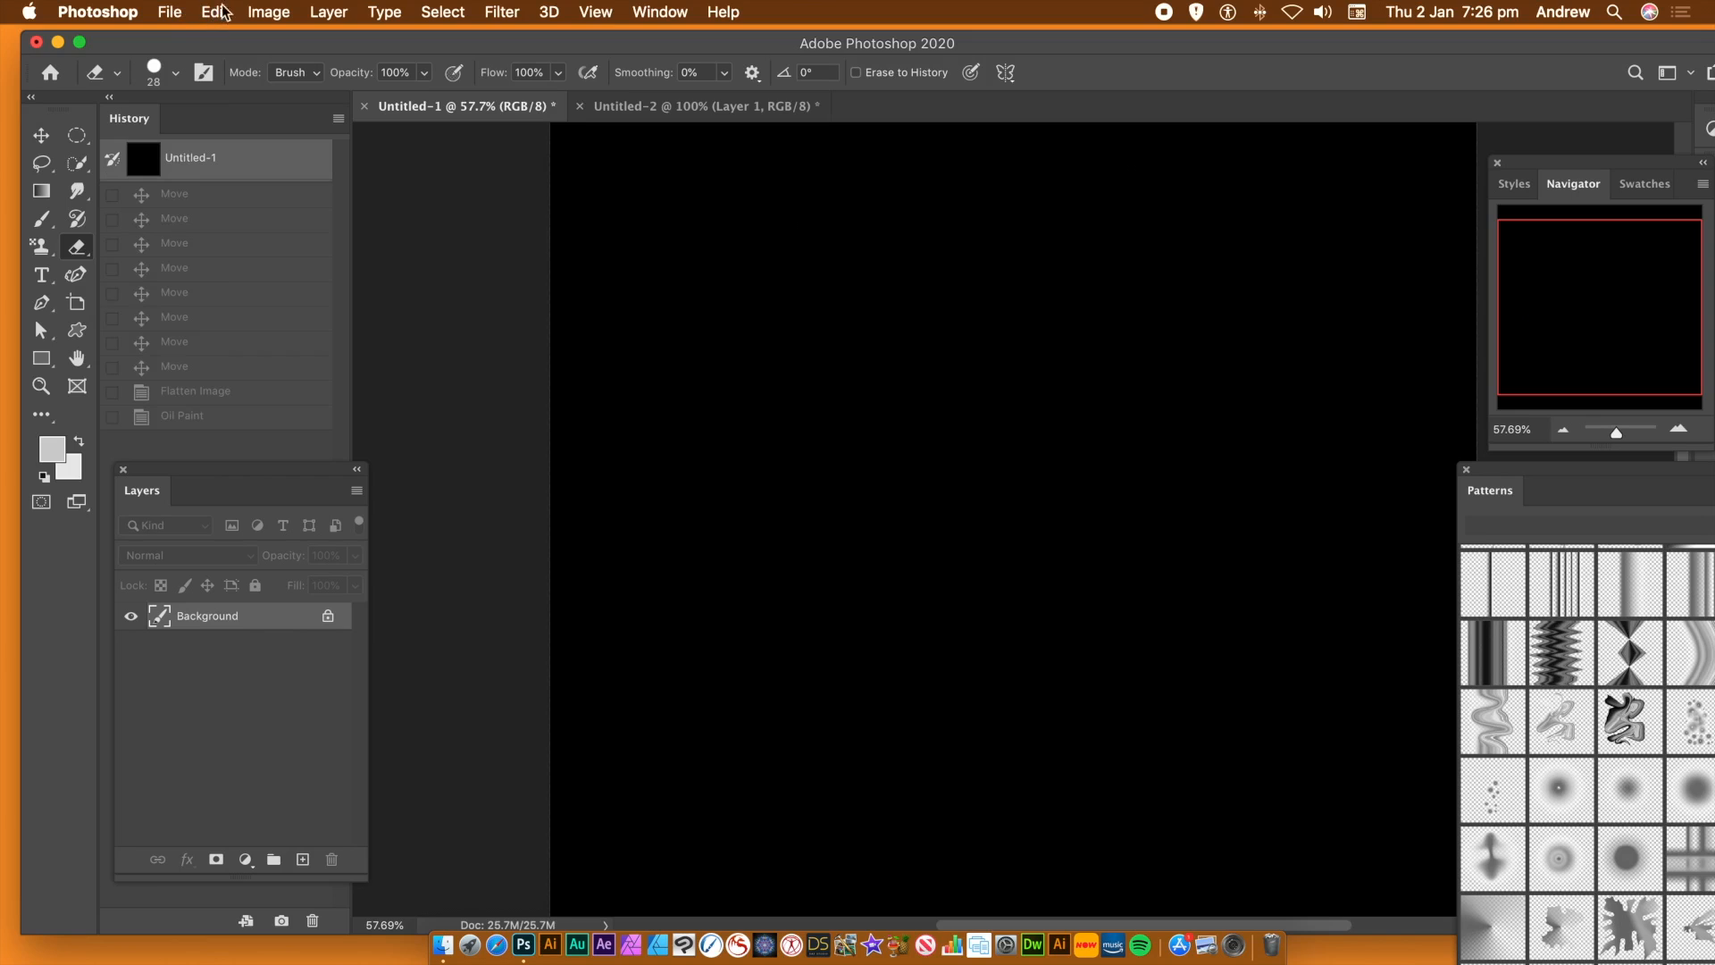
{"action": "left_click", "coordinate": [329, 12]}
{"action": "mouse_move", "coordinate": [456, 43]}
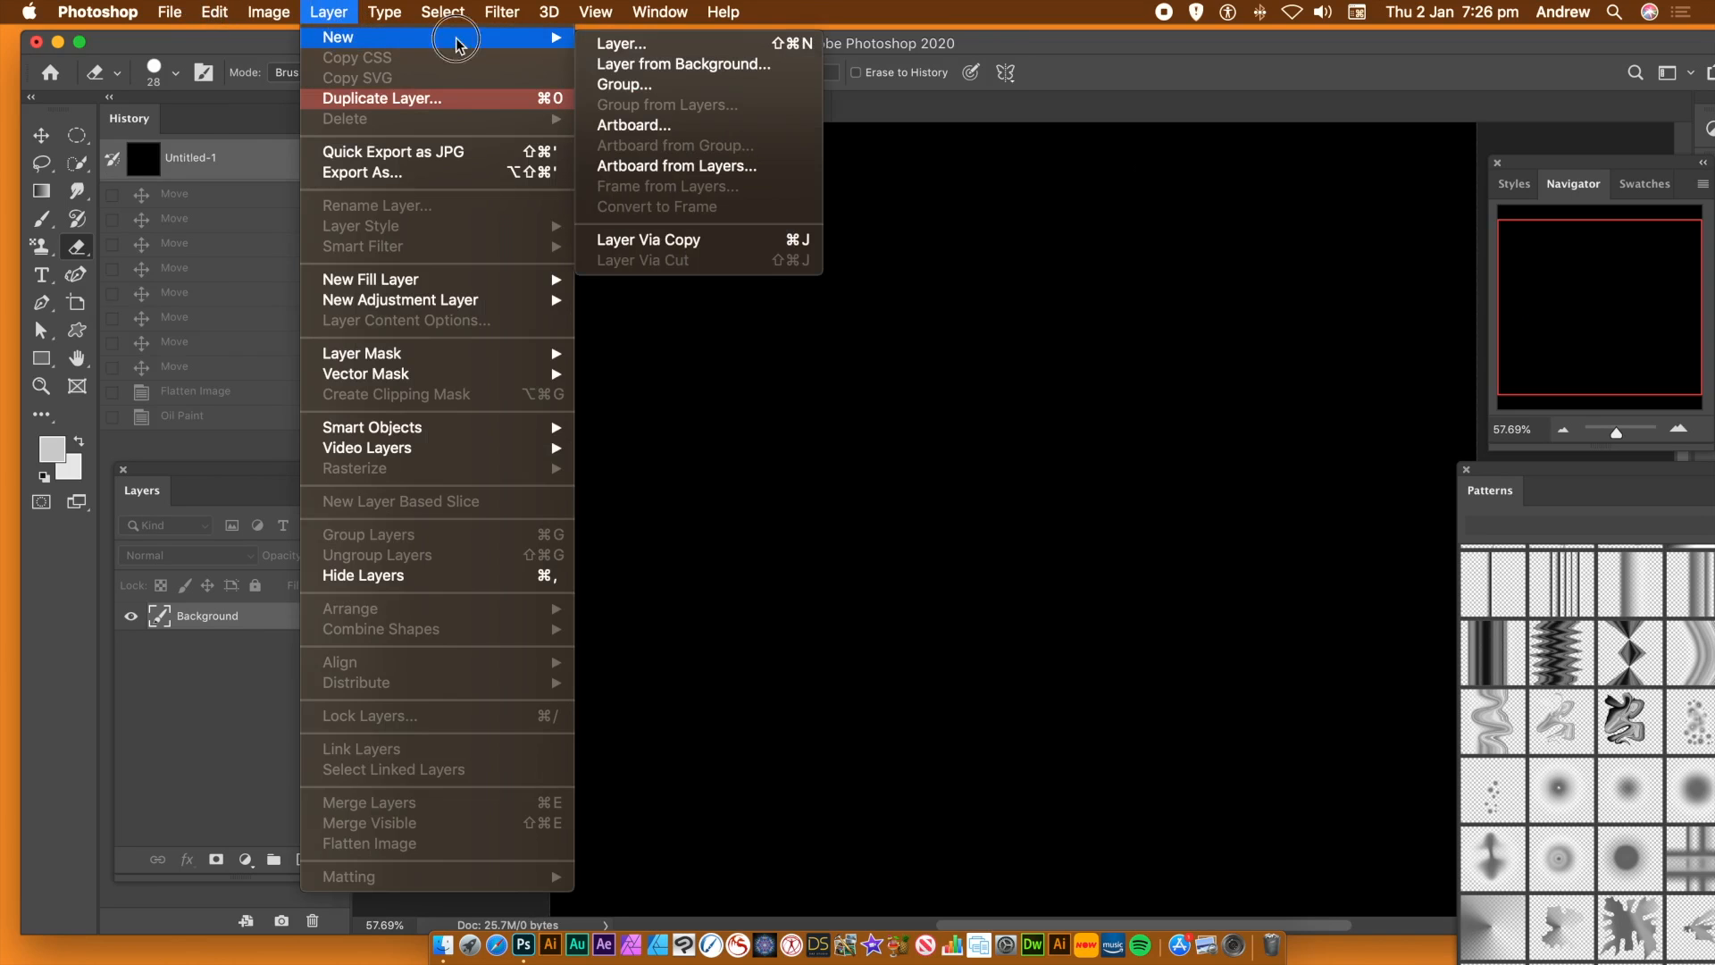
{"action": "left_click", "coordinate": [625, 43]}
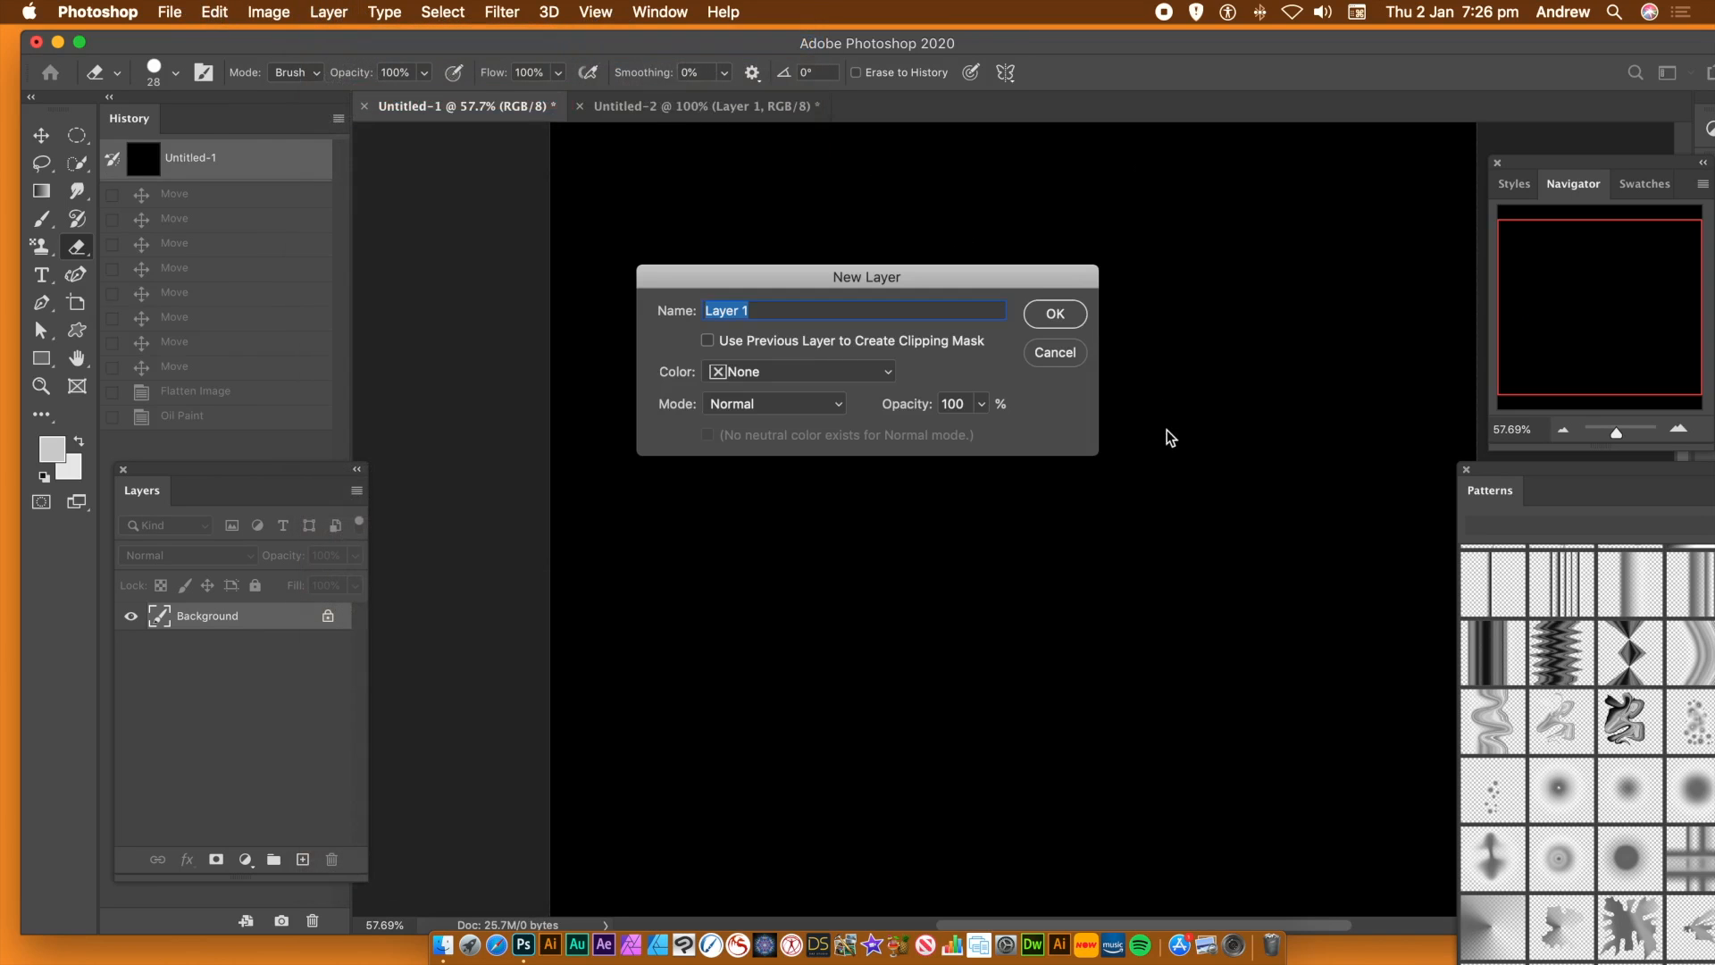
{"action": "left_click", "coordinate": [1043, 313]}
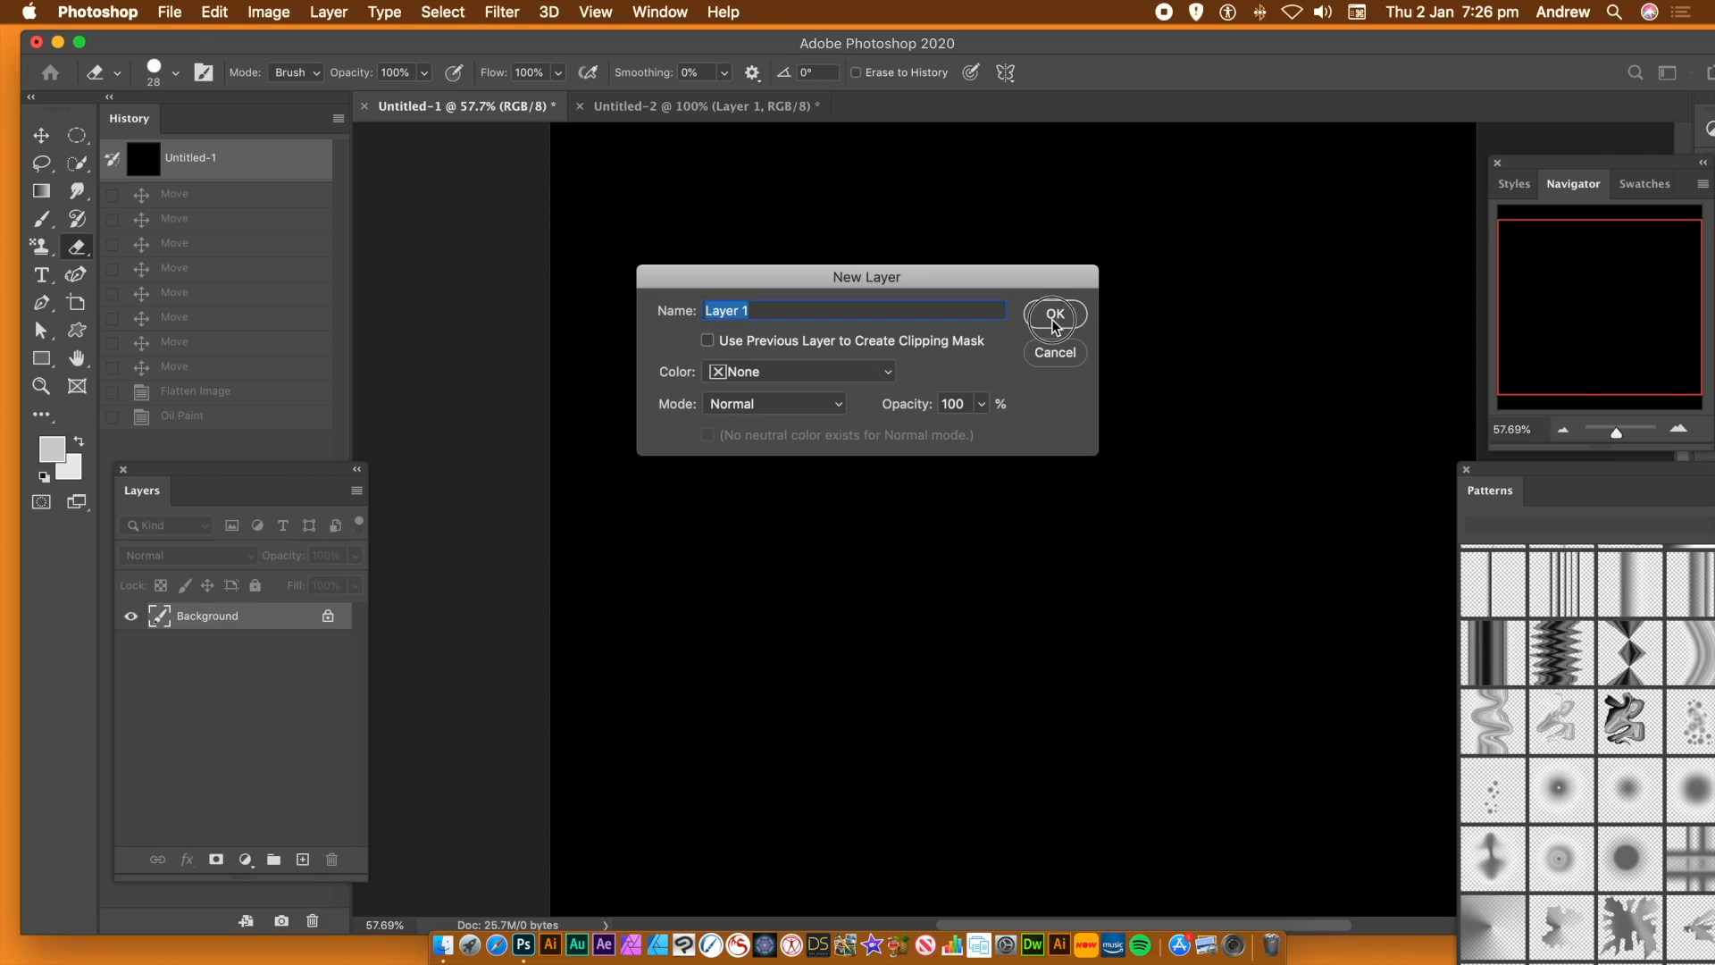
Fill the new layer with the perforated fan pattern using the same dilative rotation Symmetry Fill settings, and activate the Move tool
{"action": "left_click", "coordinate": [214, 12]}
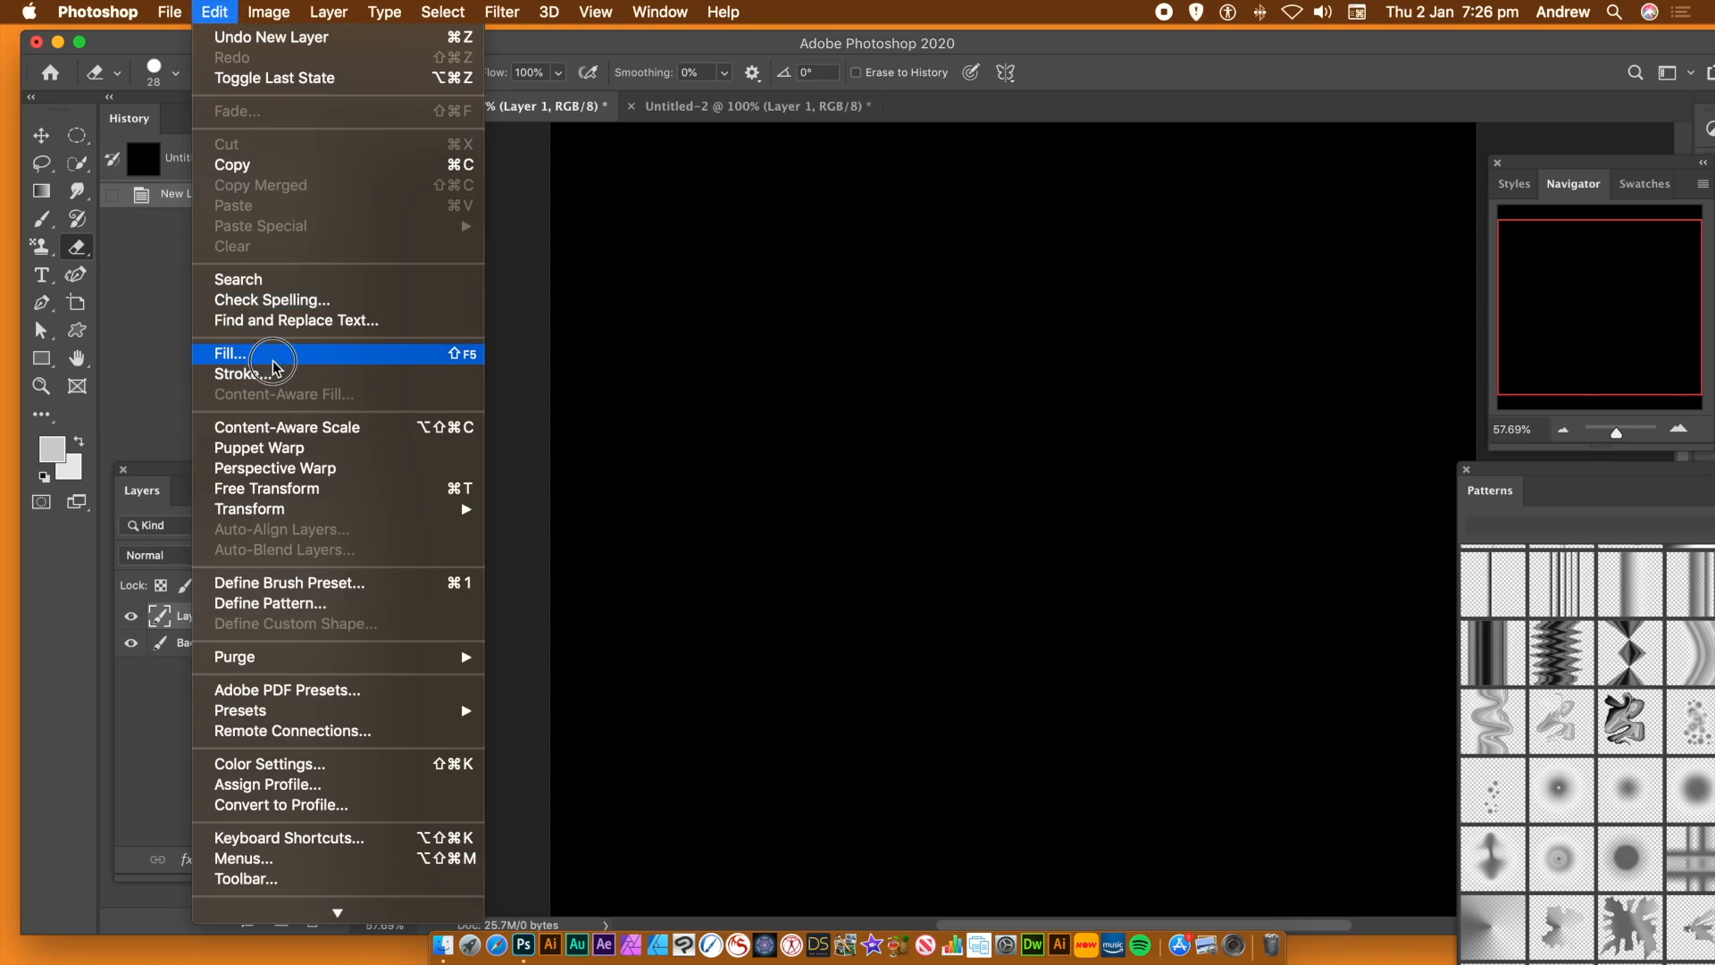
{"action": "left_click", "coordinate": [272, 360]}
{"action": "left_click", "coordinate": [910, 270]}
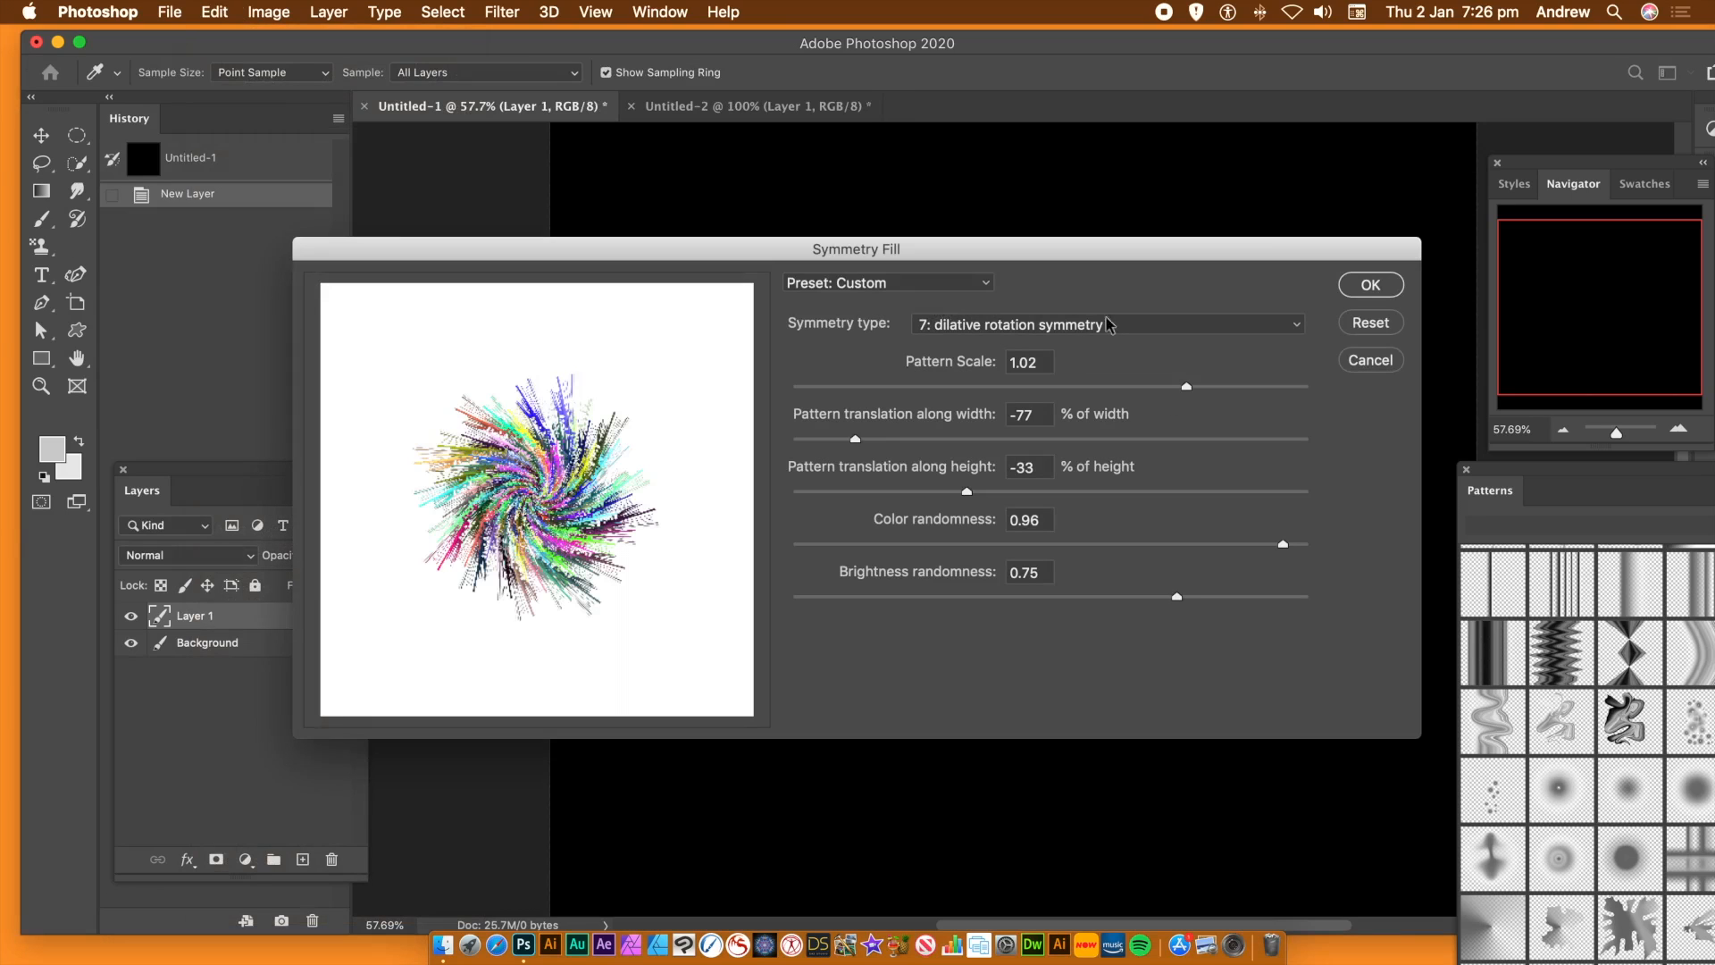
{"action": "left_click", "coordinate": [1369, 285]}
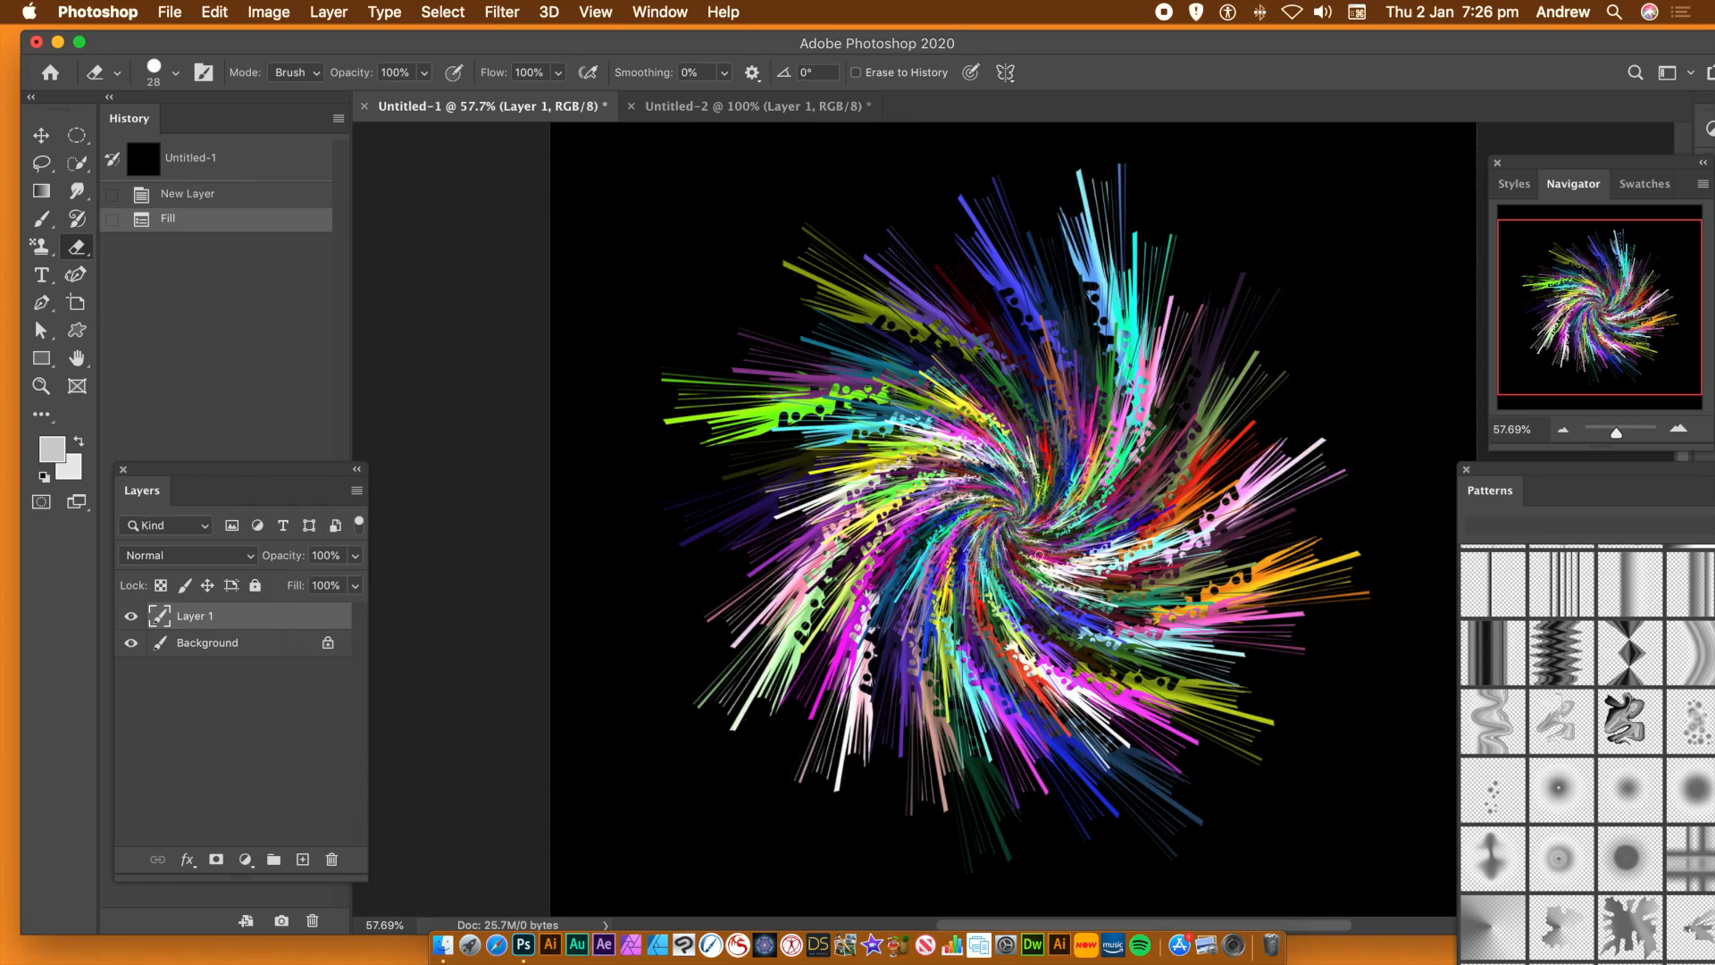
{"action": "left_click", "coordinate": [43, 136]}
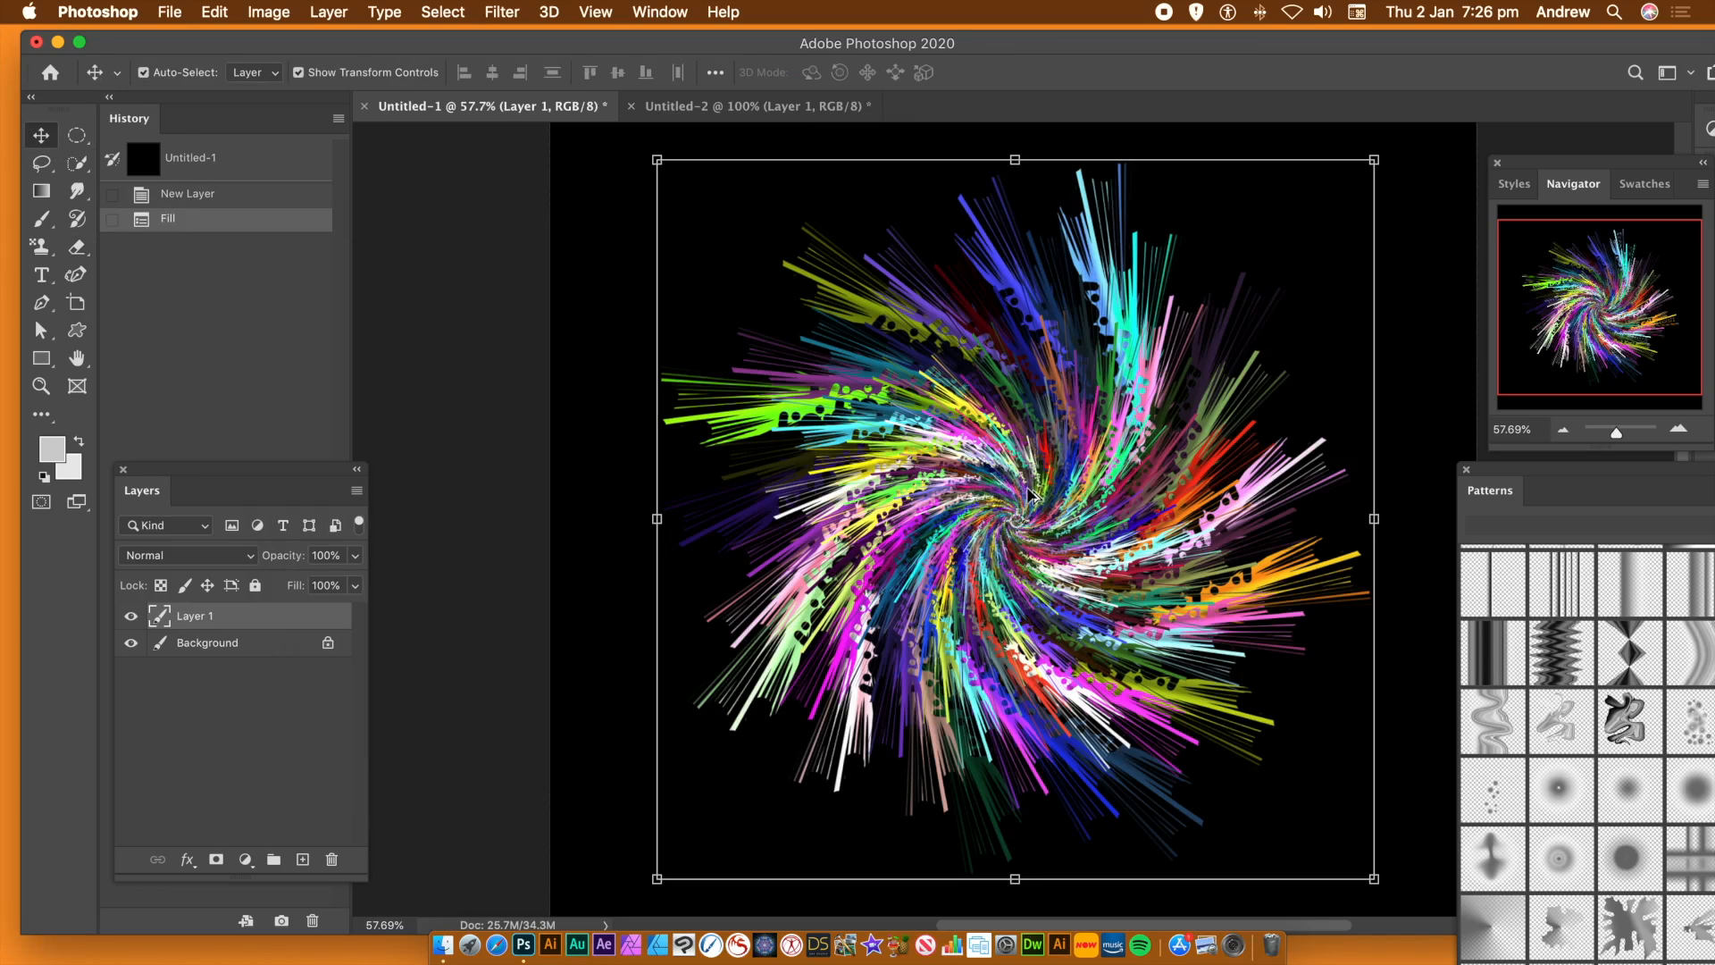
Duplicate the Layer 1 swirl repeatedly with the Move tool, spreading overlapping copies over the black canvas
{"action": "left_click_drag", "start_coordinate": [1026, 507], "coordinate": [1351, 542]}
{"action": "left_click_drag", "start_coordinate": [1305, 446], "coordinate": [1220, 281]}
{"action": "left_click_drag", "start_coordinate": [1272, 333], "coordinate": [749, 177]}
{"action": "left_click_drag", "start_coordinate": [600, 284], "coordinate": [1411, 213]}
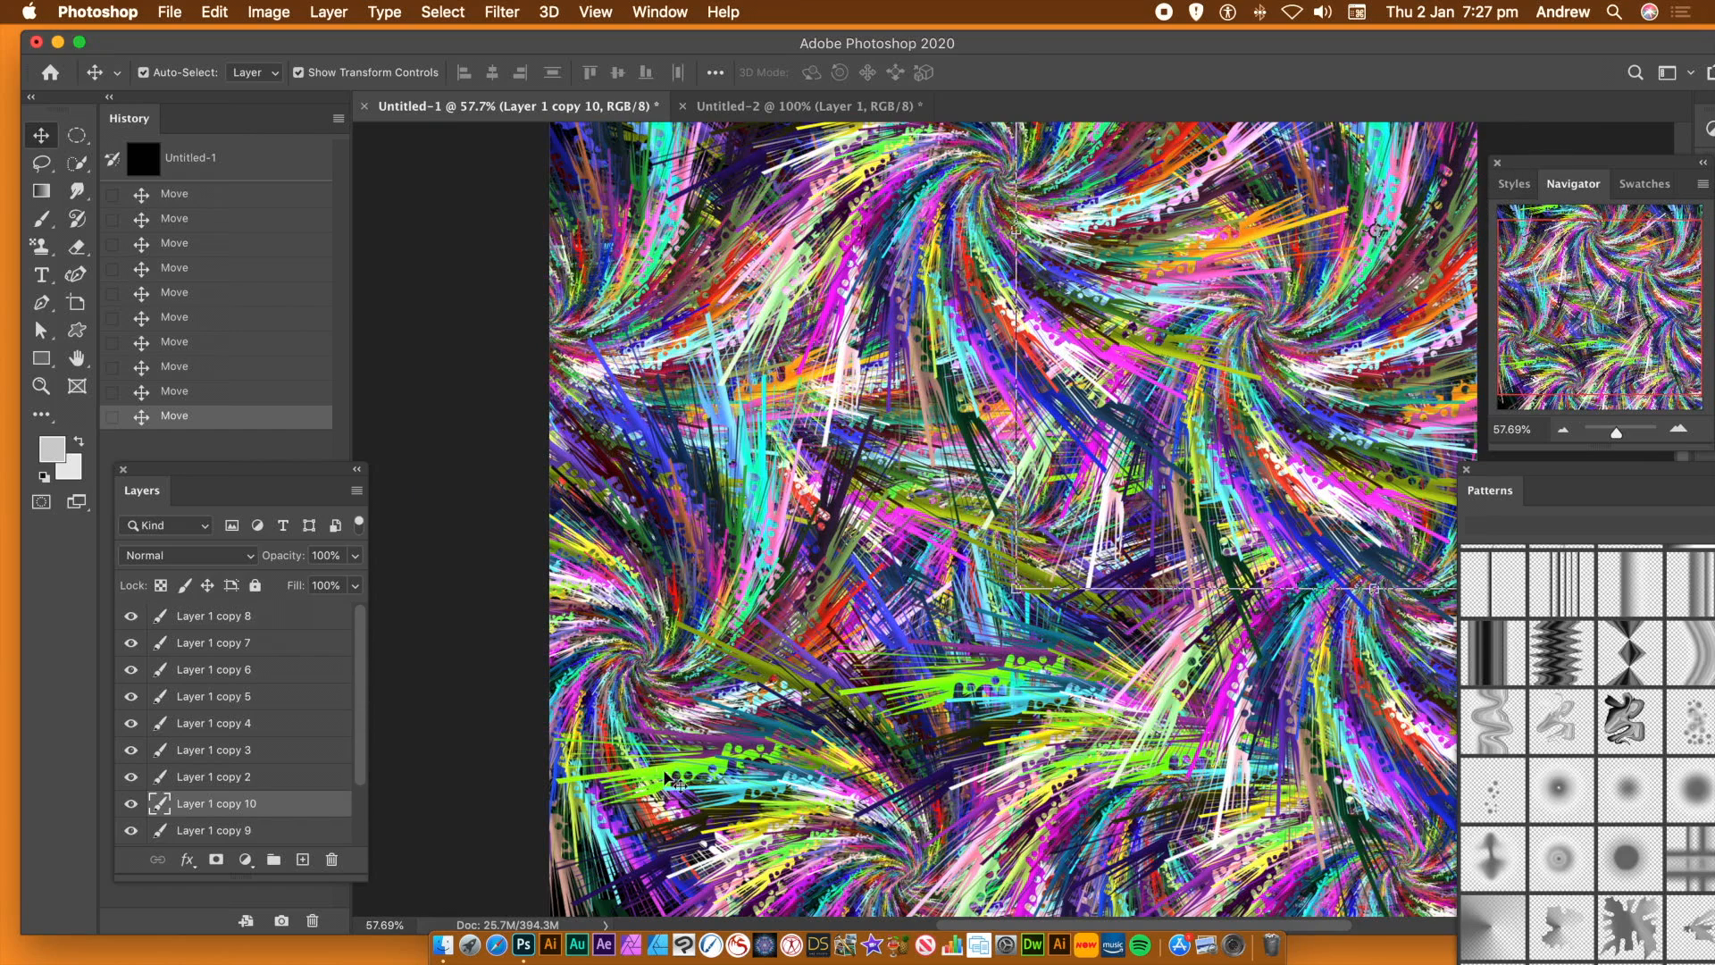
Duplicate the Layer 1 copy 3 swirl and place the copy over the lower-left corner of the canvas
{"action": "left_click", "coordinate": [760, 751]}
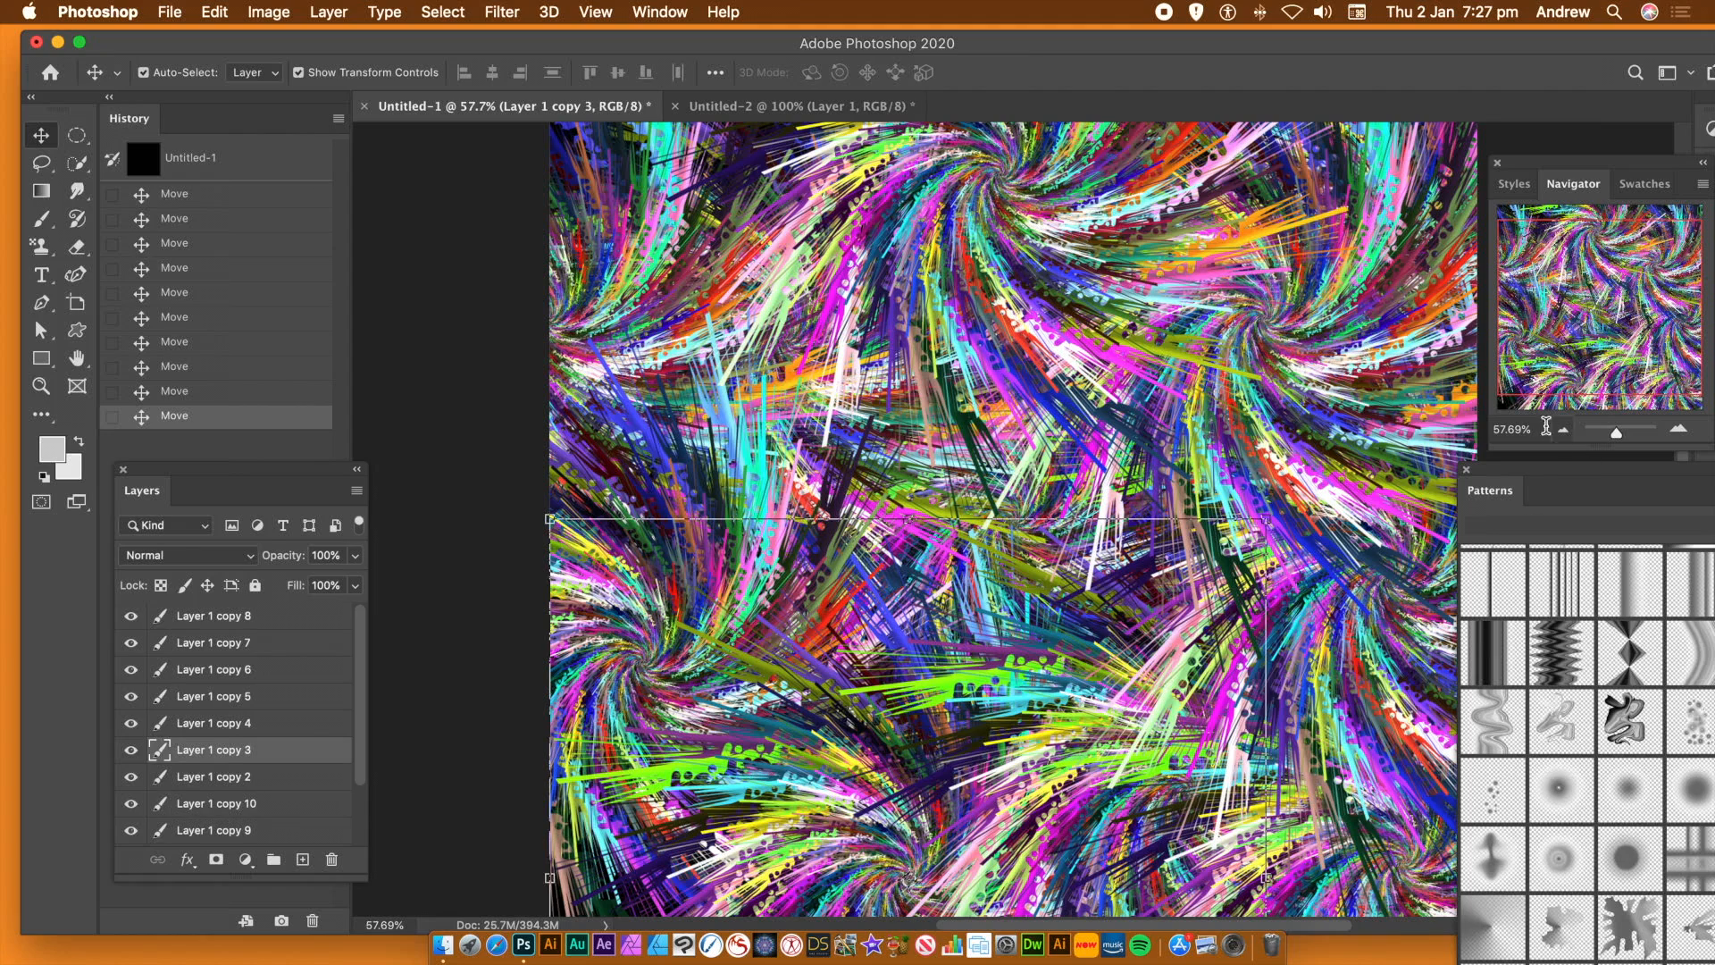
{"action": "left_click_drag", "start_coordinate": [1618, 438], "coordinate": [1614, 435]}
{"action": "left_click_drag", "start_coordinate": [865, 711], "coordinate": [758, 768]}
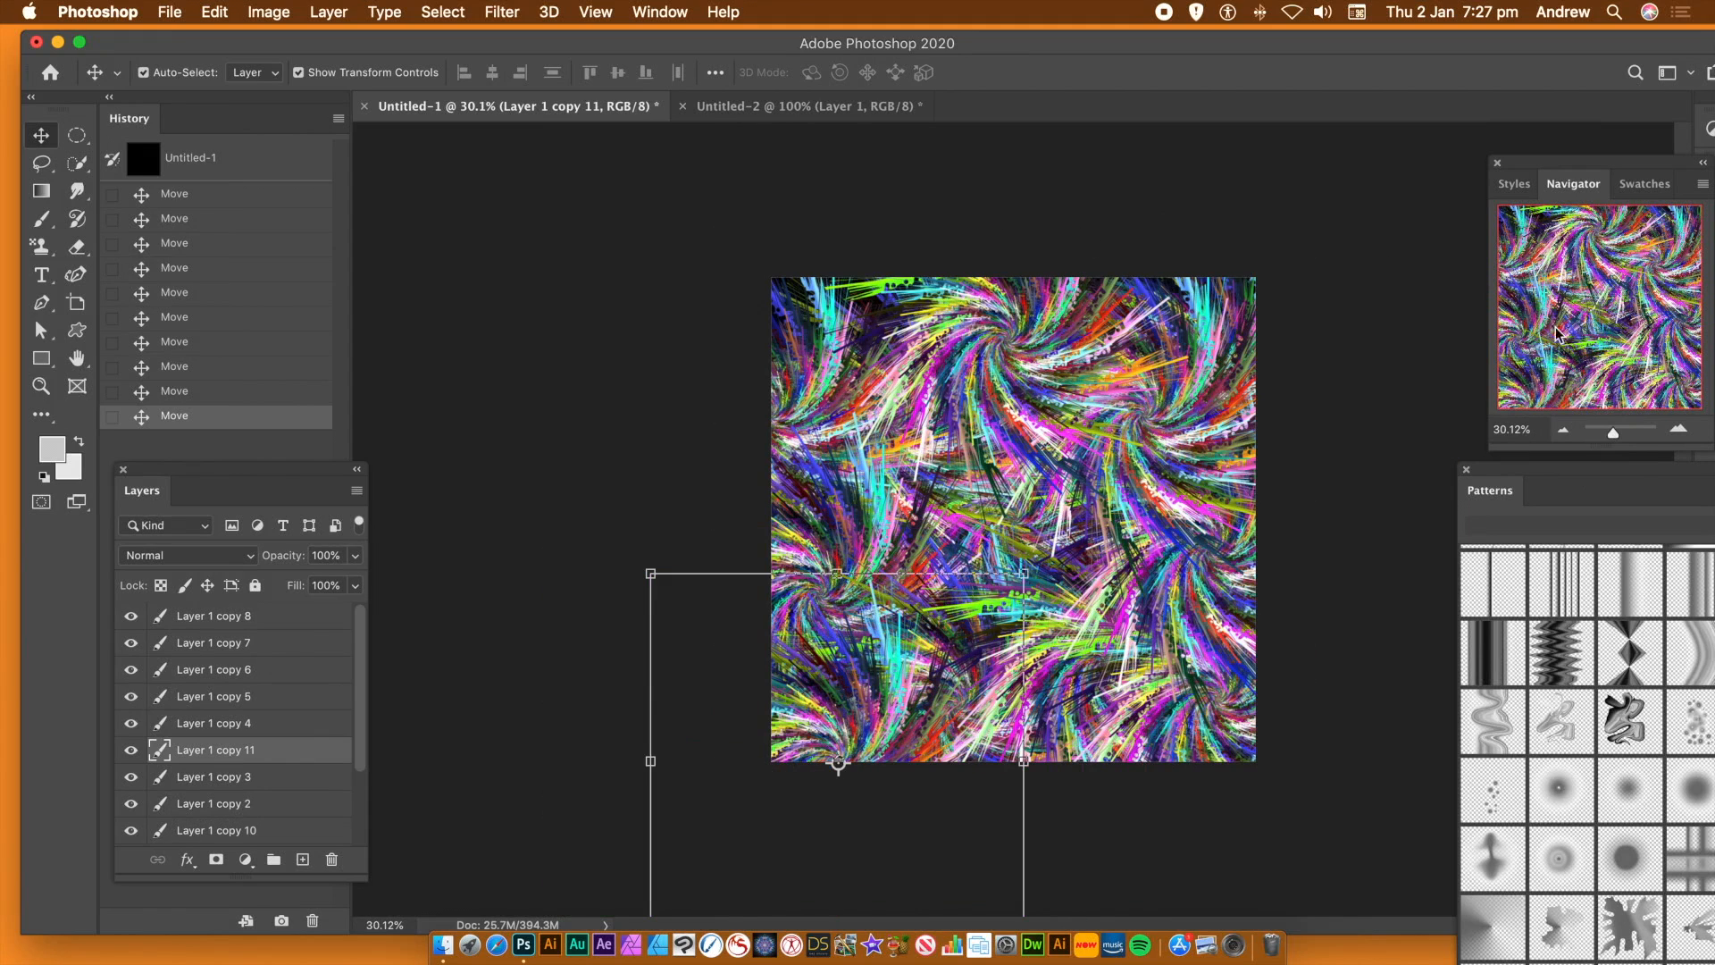
{"action": "left_click_drag", "start_coordinate": [1616, 433], "coordinate": [1618, 436]}
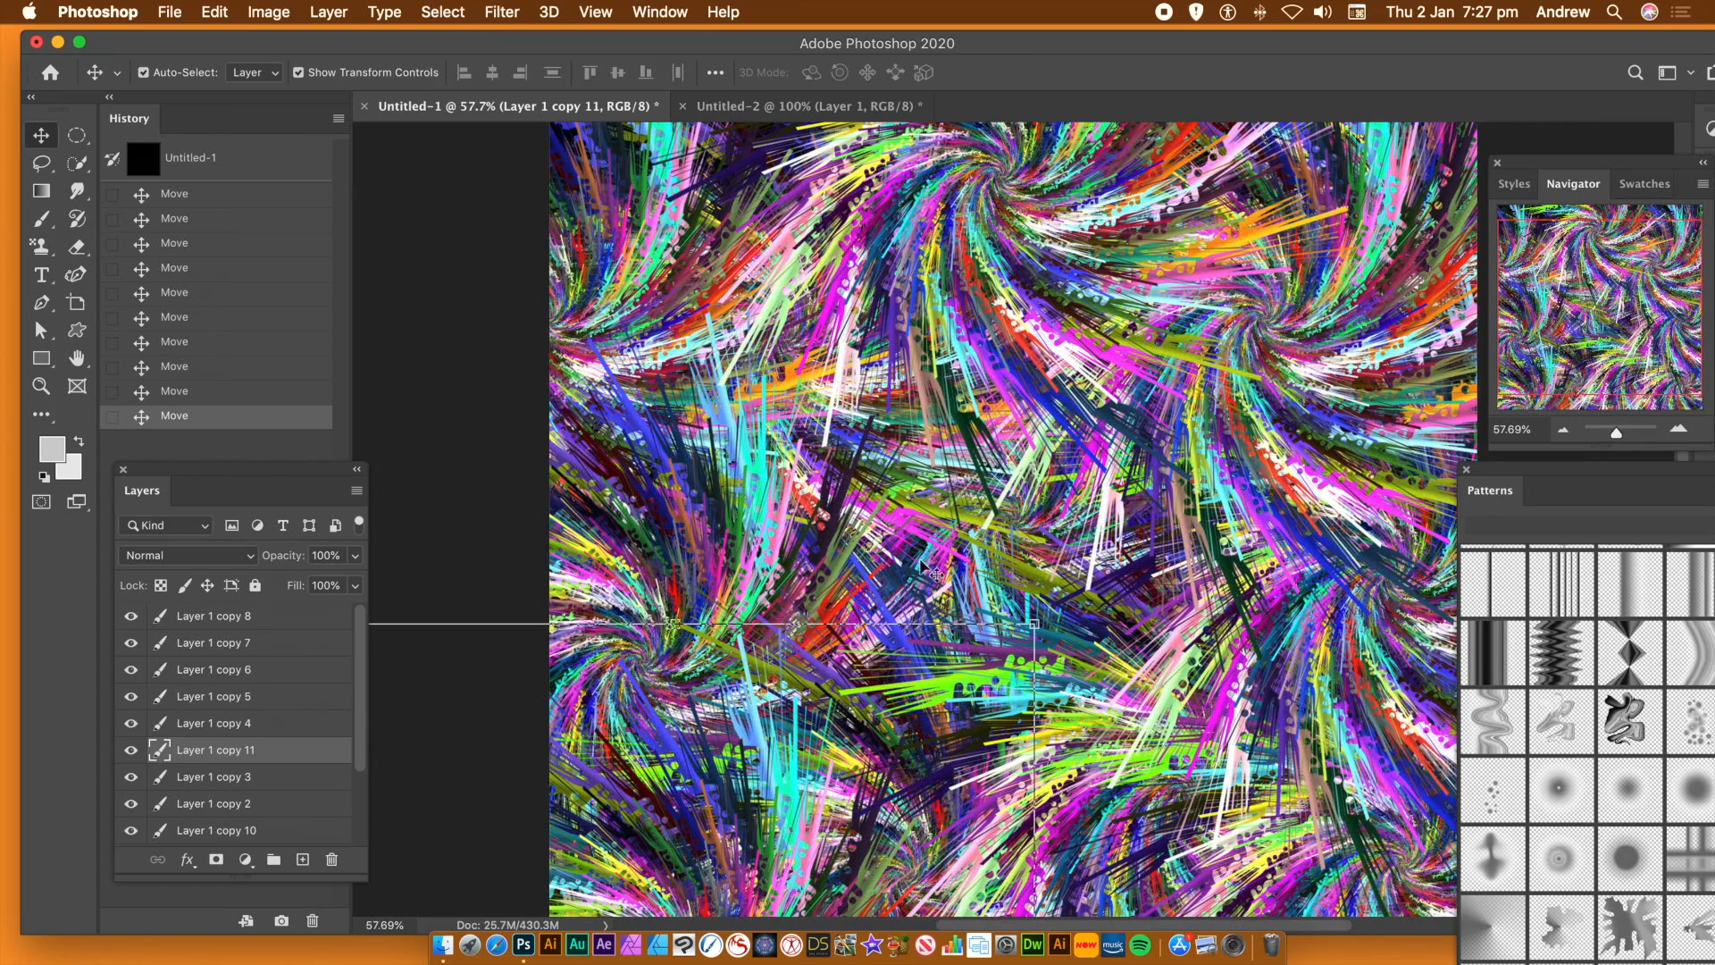
Flatten the image and apply Oil Paint with Stylization 8.7, Cleanliness 9.2, Scale 3.6, Bristle Detail 8.2 and Lighting off
{"action": "left_click", "coordinate": [350, 12]}
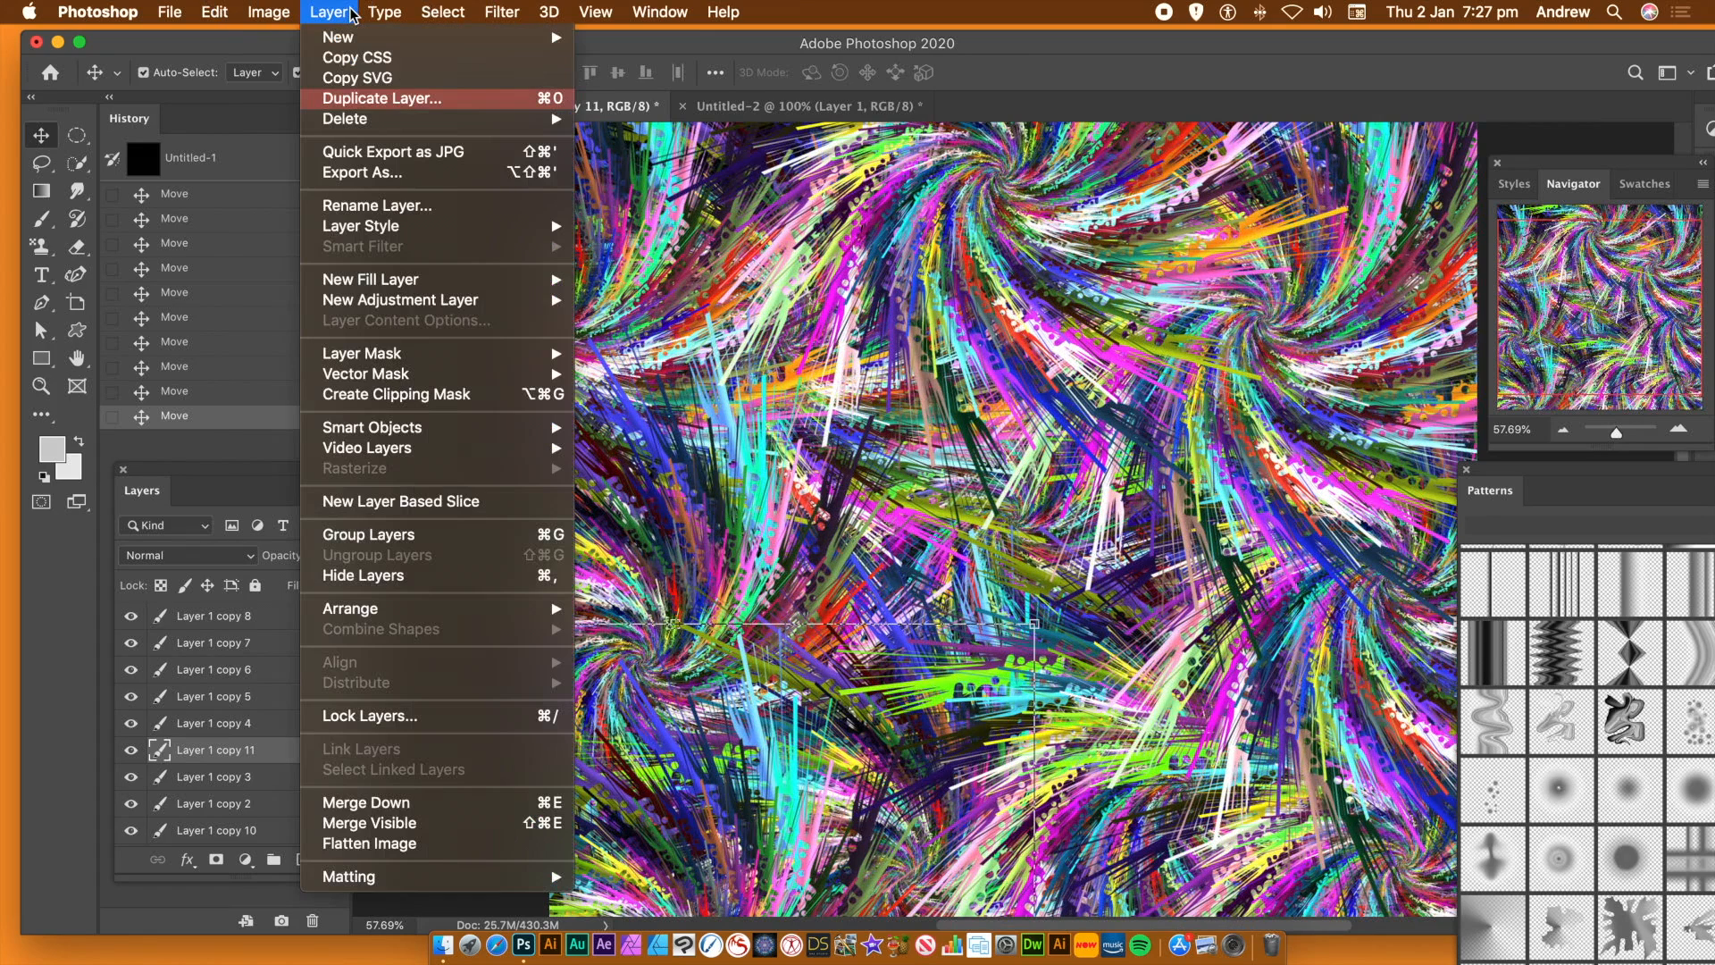
{"action": "left_click", "coordinate": [377, 844]}
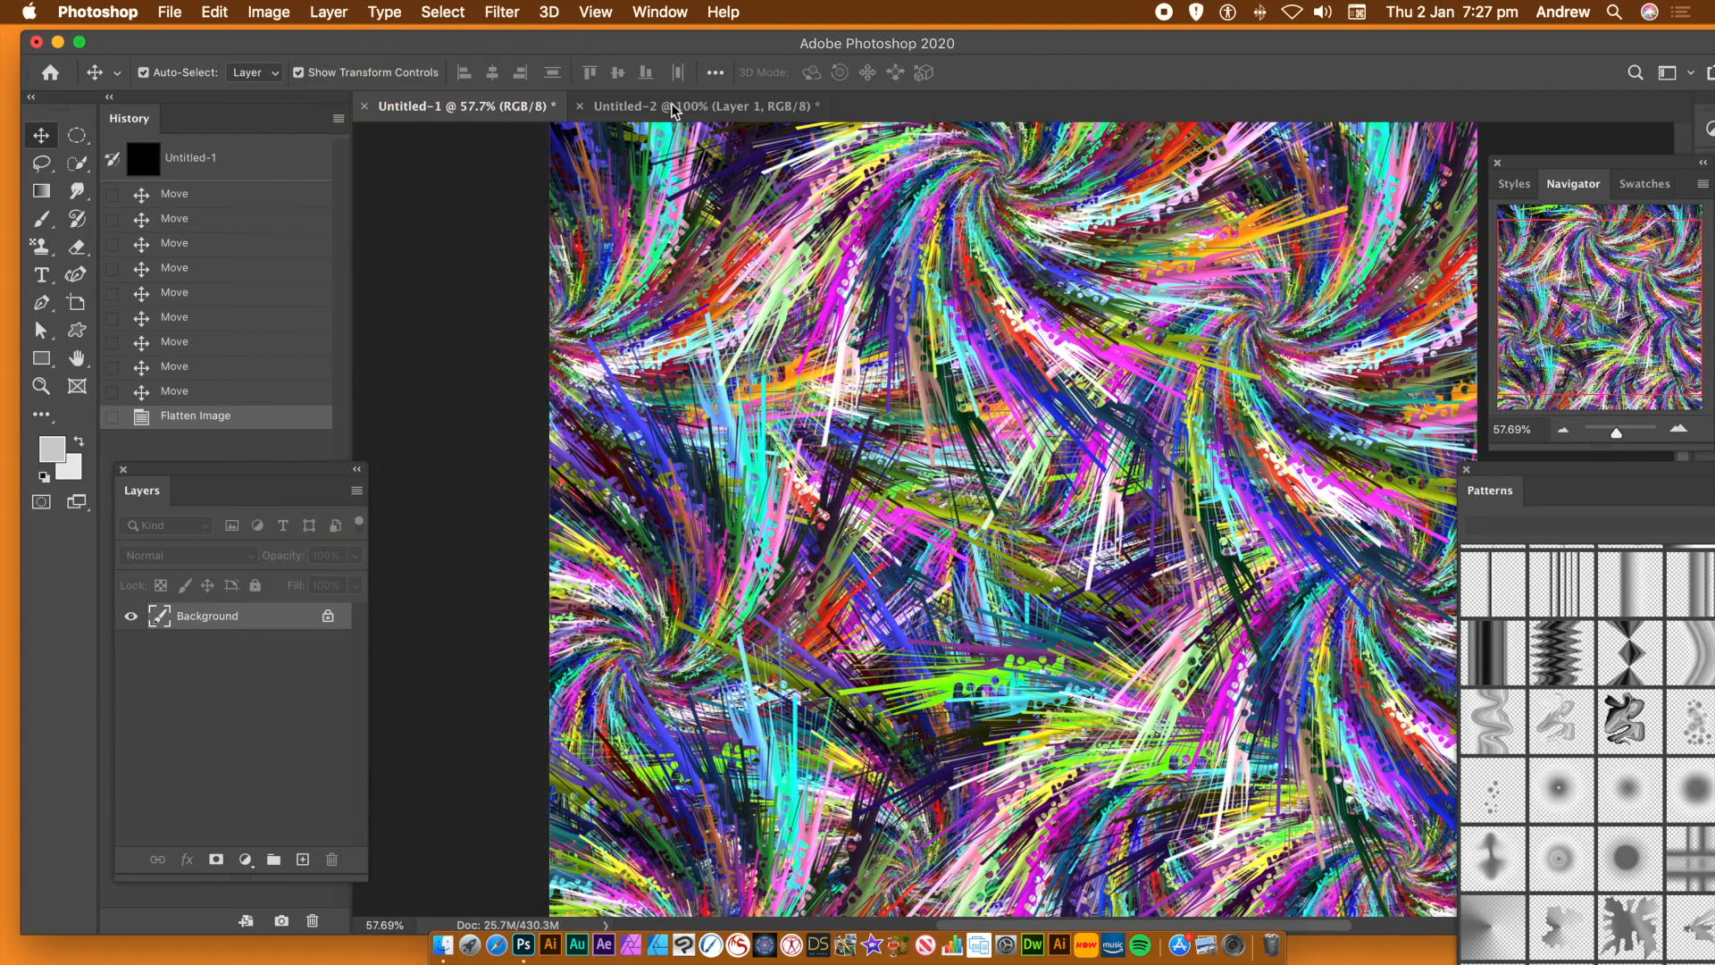
{"action": "left_click", "coordinate": [496, 14]}
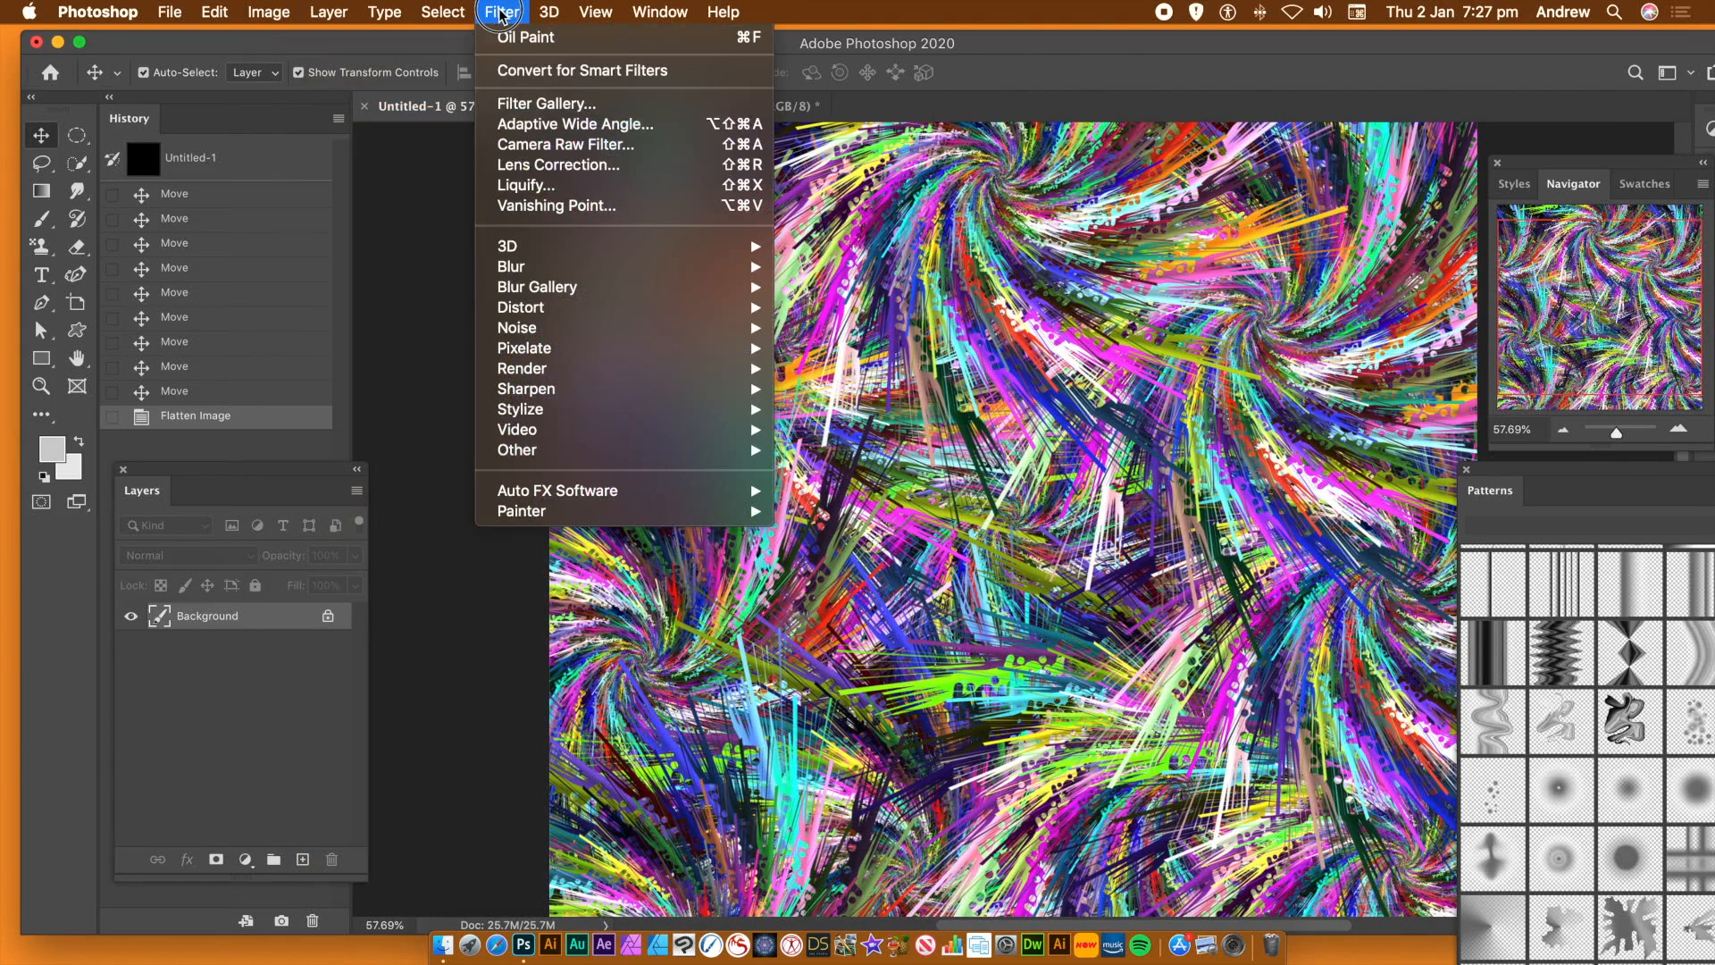
{"action": "mouse_move", "coordinate": [572, 409]}
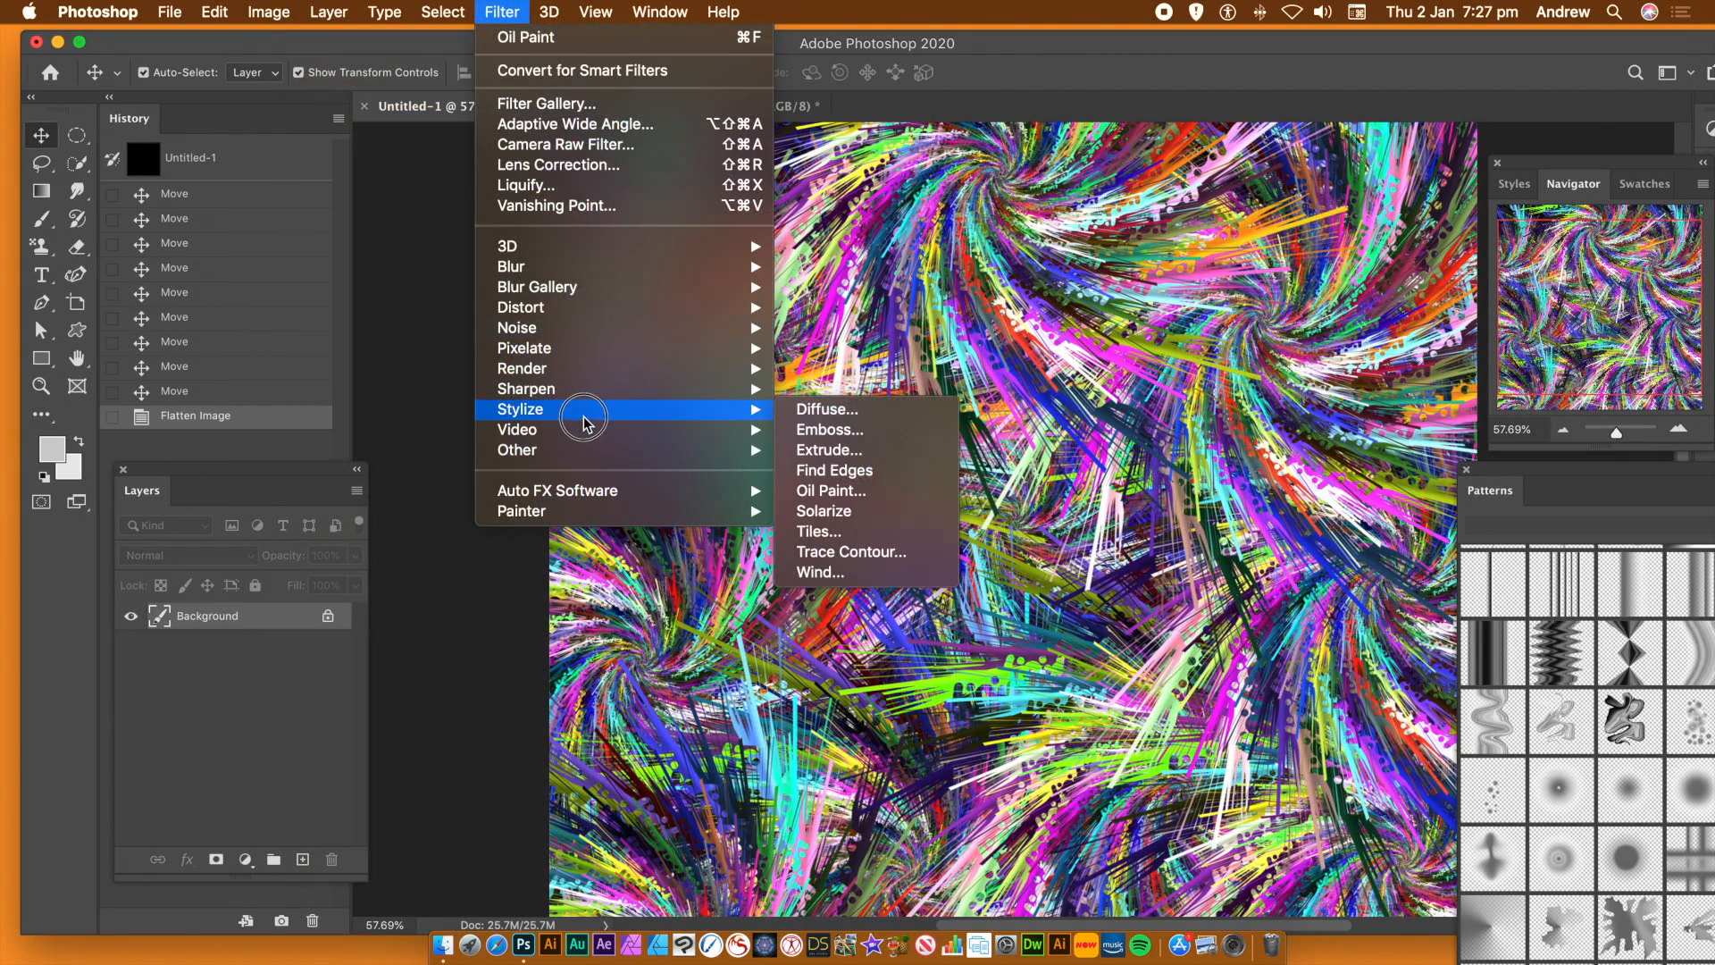
{"action": "left_click", "coordinate": [855, 491]}
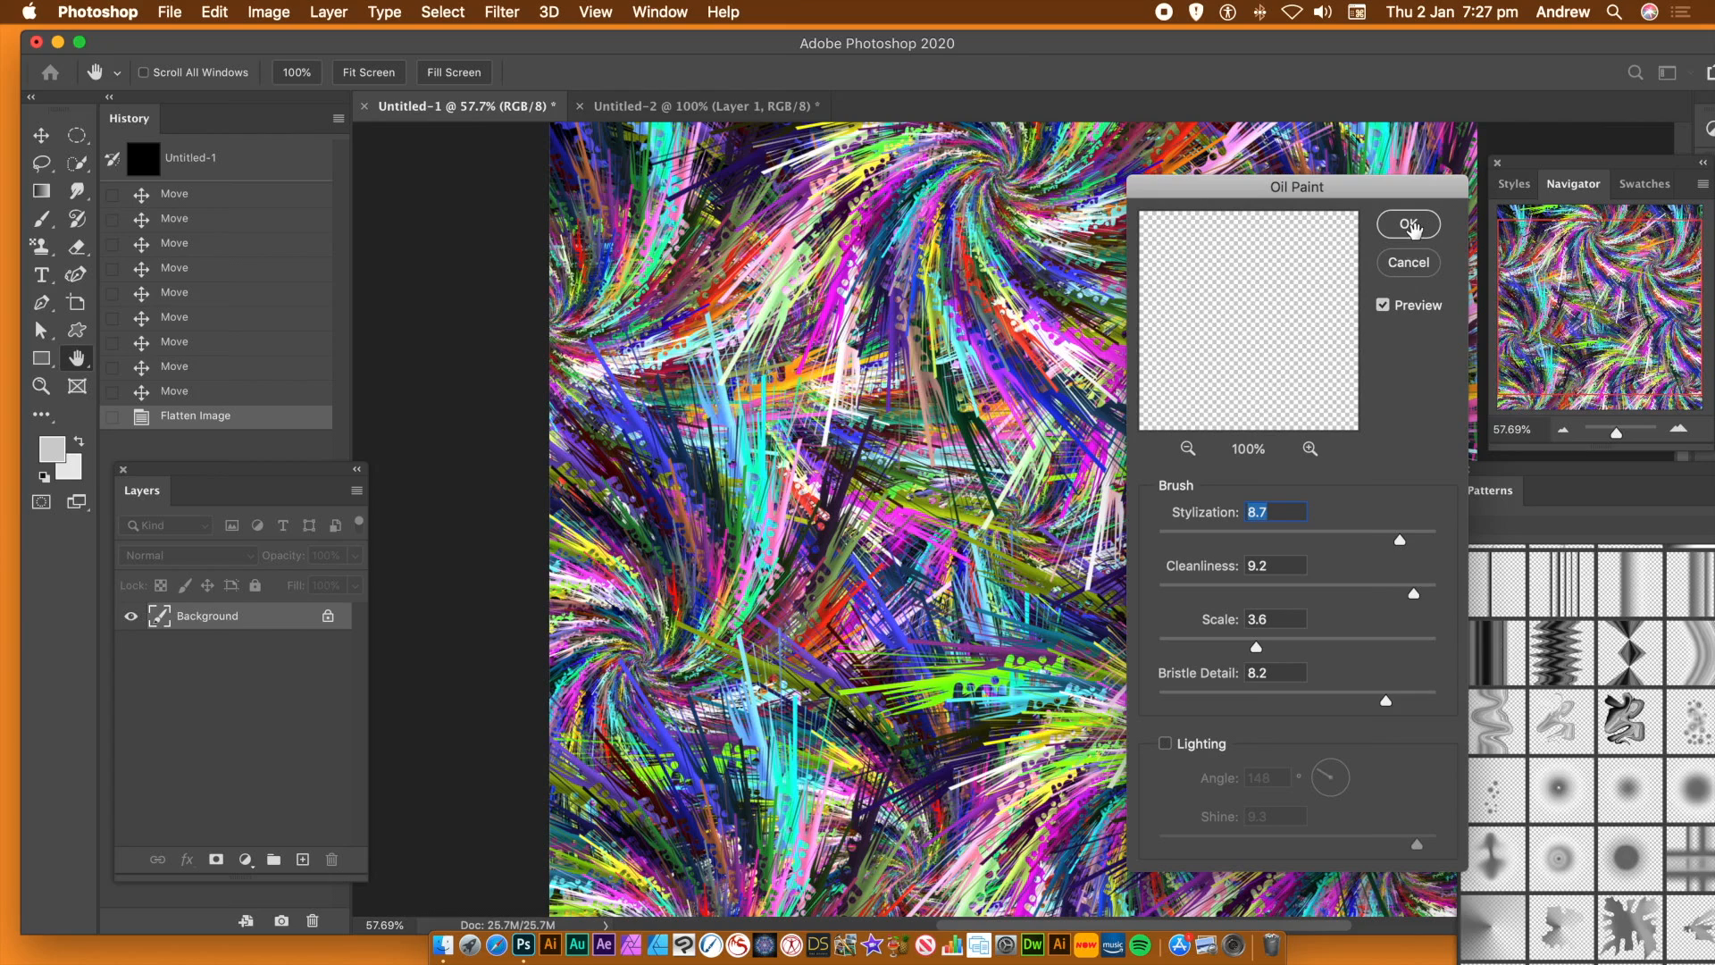
{"action": "left_click", "coordinate": [1412, 230]}
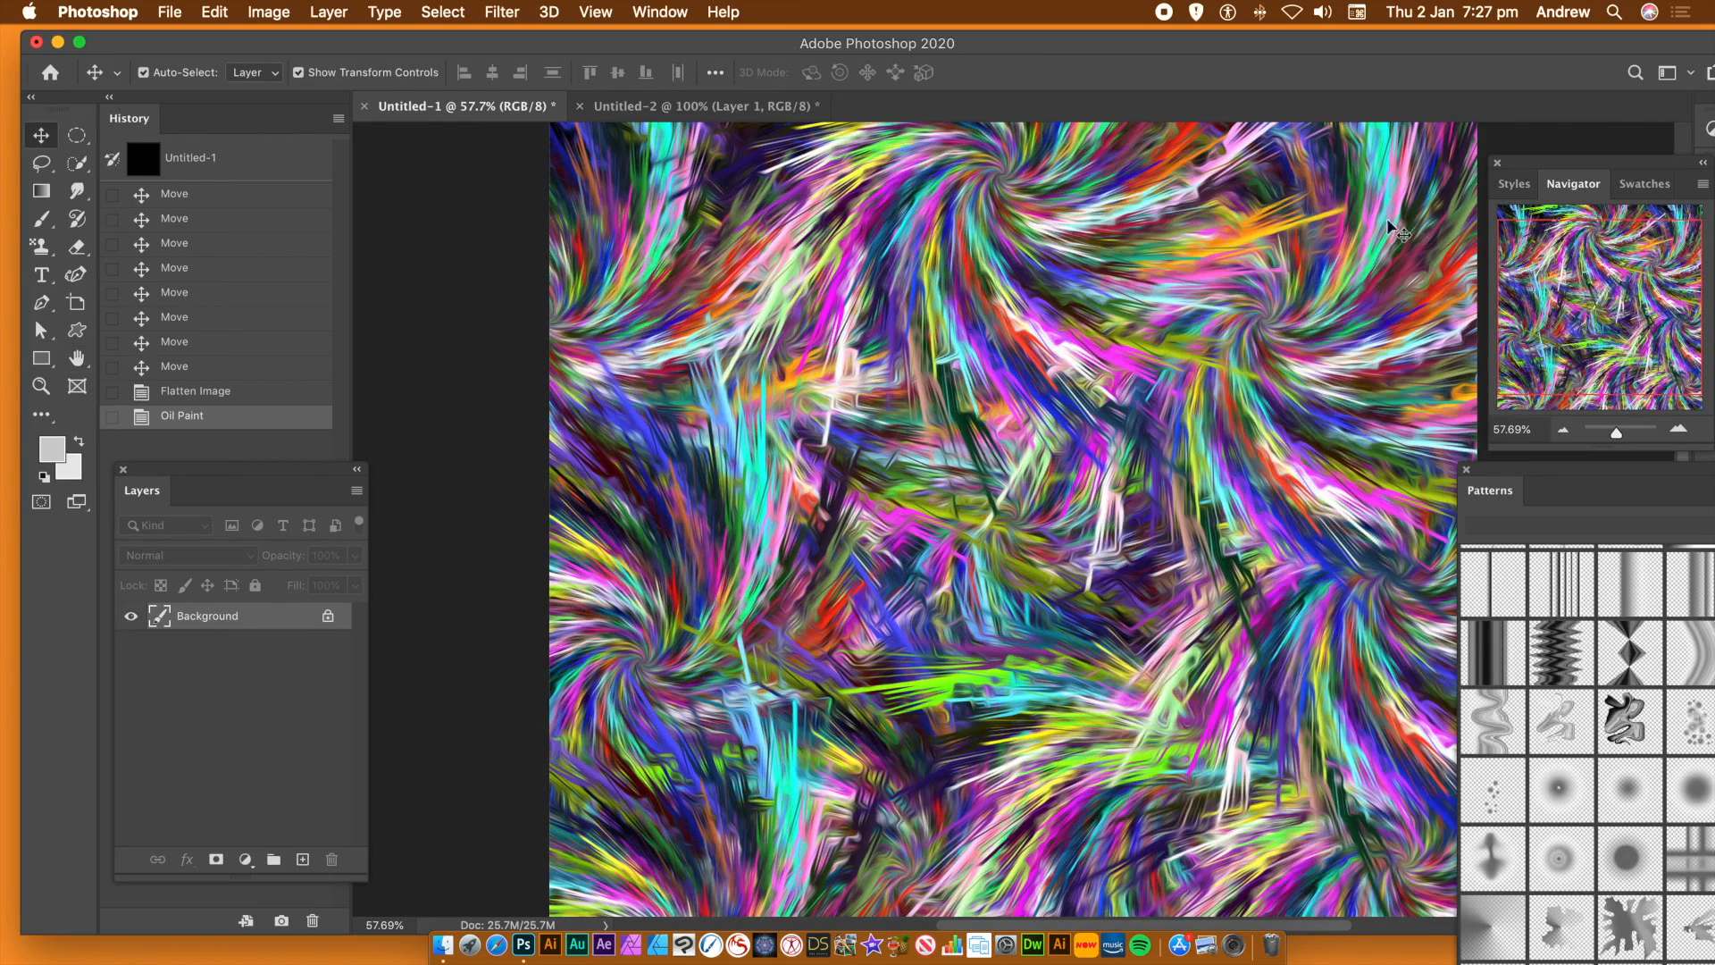